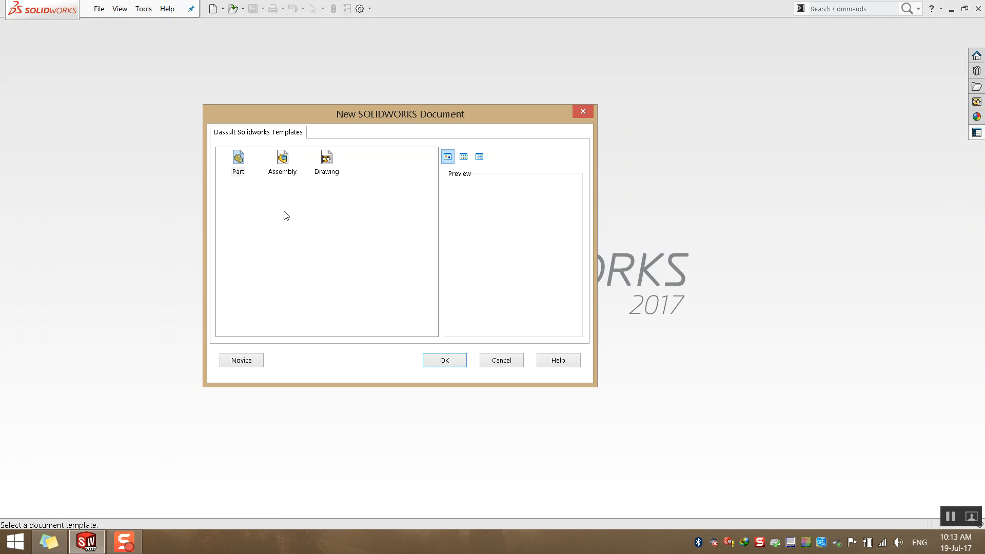
Create a new part, start an extruded boss on the Top Plane and sketch a corner rectangle about 185 mm wide.
{"action": "double_click", "coordinate": [238, 159]}
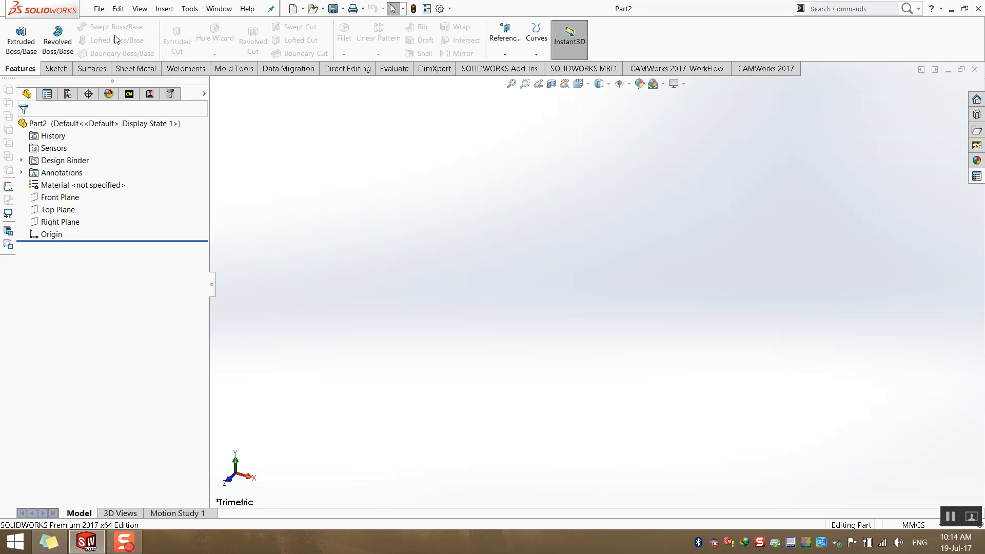
{"action": "left_click", "coordinate": [14, 53]}
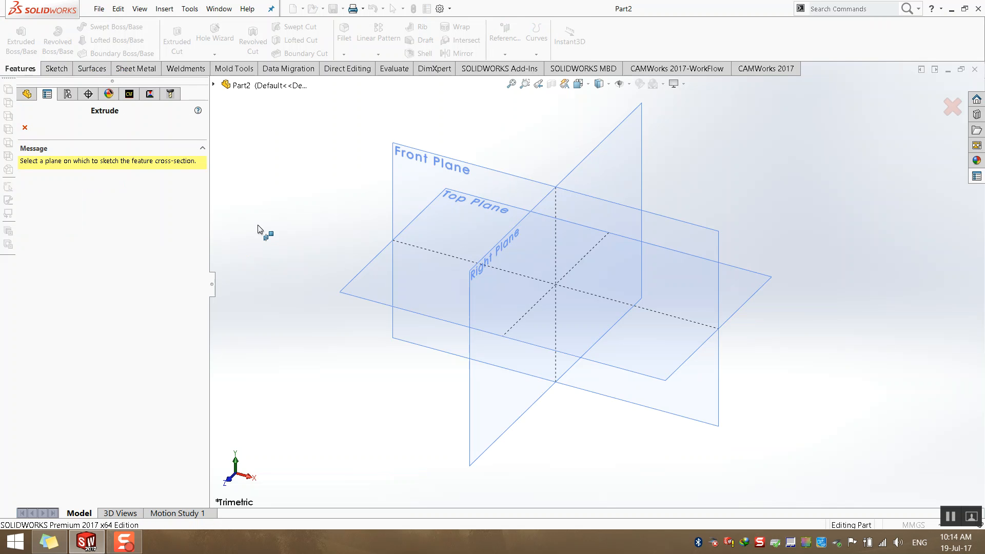
{"action": "left_click", "coordinate": [348, 297]}
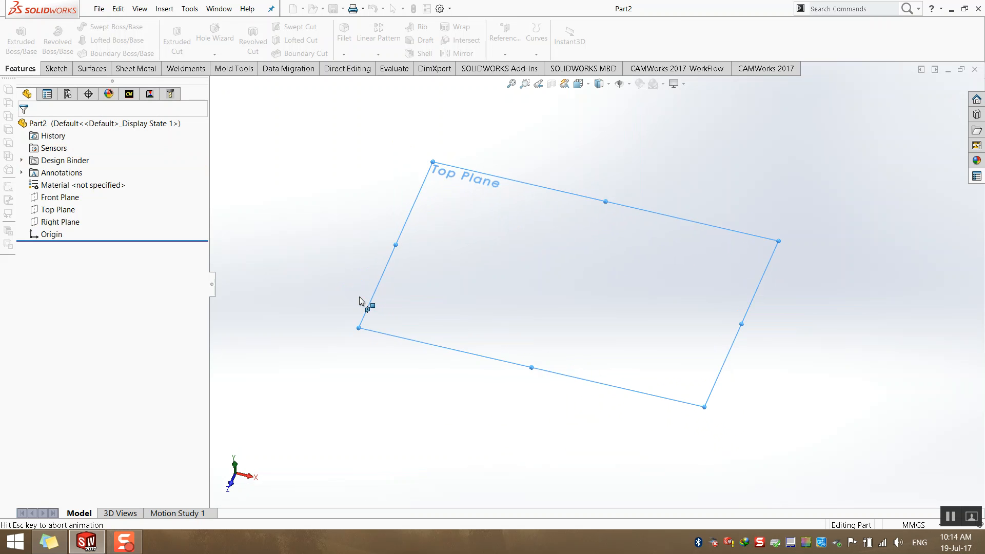
{"action": "left_click", "coordinate": [95, 39]}
{"action": "left_click", "coordinate": [701, 203]}
{"action": "left_click", "coordinate": [377, 373]}
Draw a circle about 43 mm in diameter inside the rectangle and move its centre onto the origin.
{"action": "left_click", "coordinate": [116, 26]}
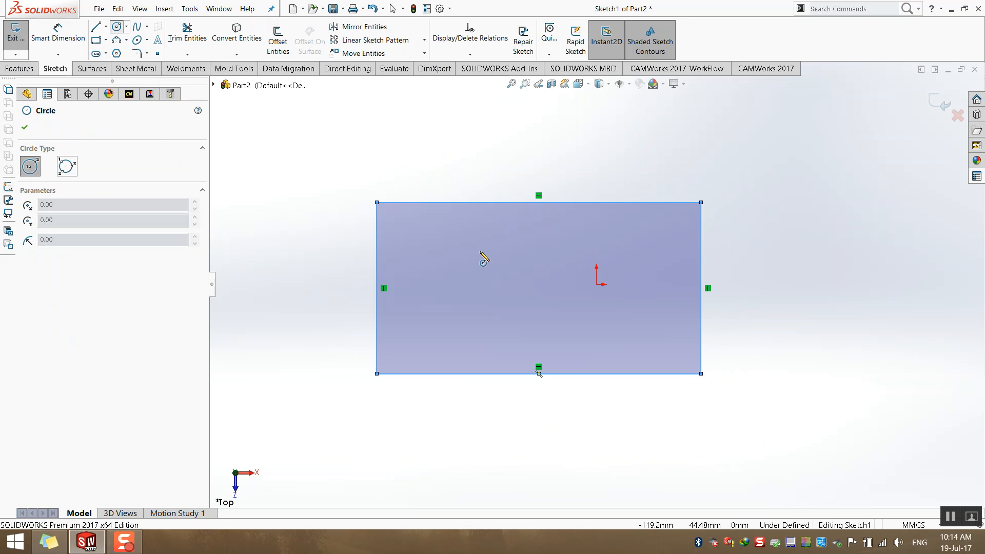
{"action": "left_click", "coordinate": [534, 285]}
{"action": "left_click", "coordinate": [527, 327]}
{"action": "key", "text": "Escape"}
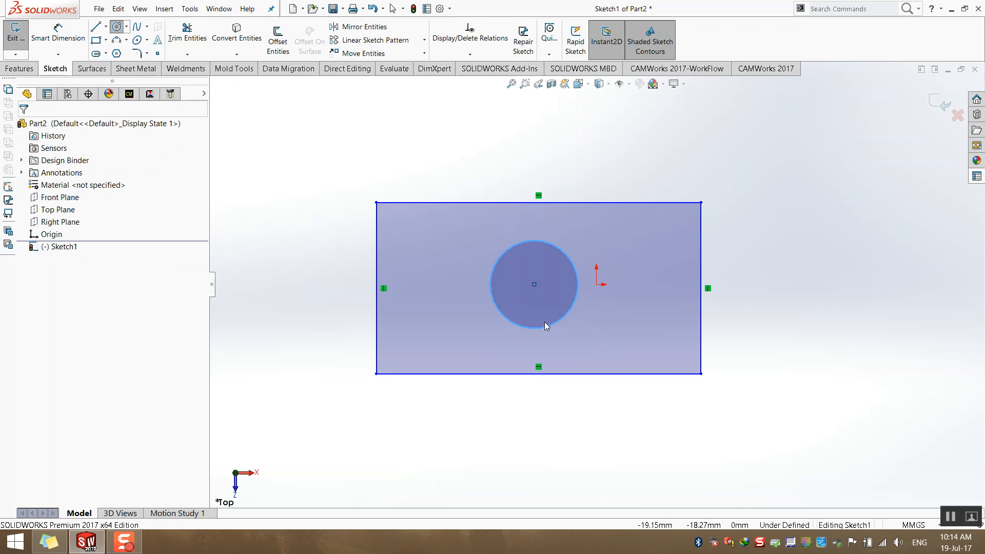
{"action": "mouse_move", "coordinate": [534, 285]}
{"action": "left_mouse_down"}
{"action": "mouse_move", "coordinate": [504, 267]}
{"action": "mouse_move", "coordinate": [523, 238]}
{"action": "mouse_move", "coordinate": [596, 285]}
{"action": "left_mouse_up"}
Dimension the circle's diameter and set it to 50 mm.
{"action": "left_click", "coordinate": [57, 32]}
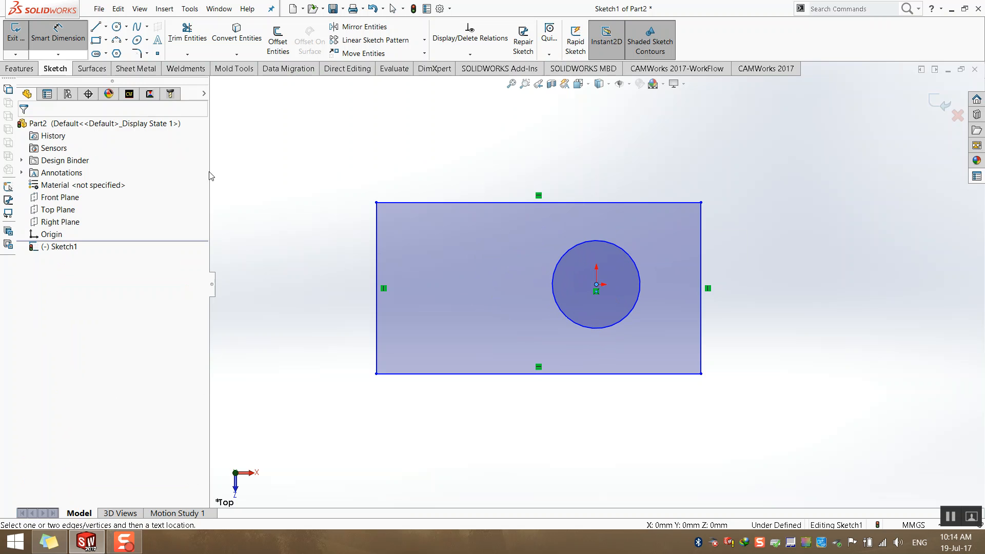
{"action": "left_click", "coordinate": [575, 329]}
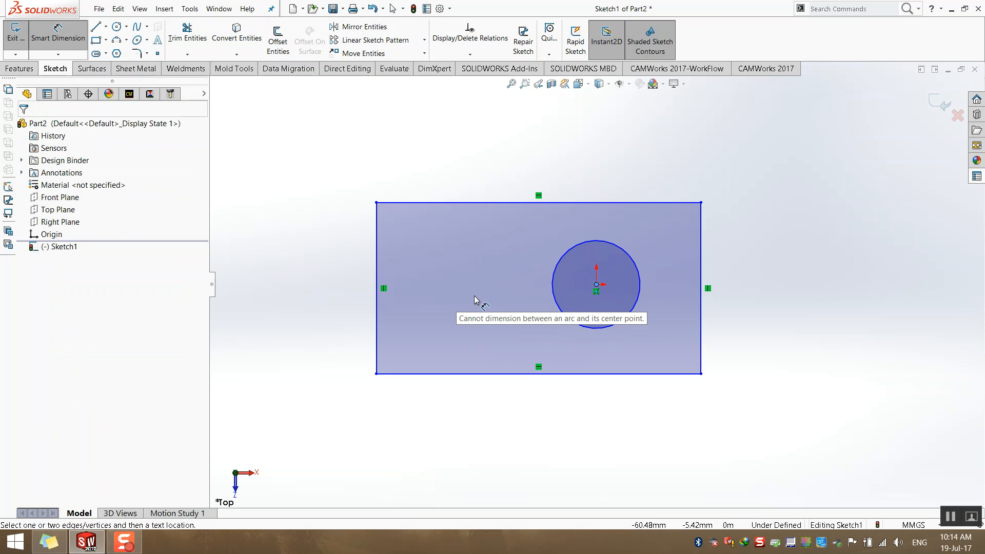
{"action": "left_click", "coordinate": [555, 265]}
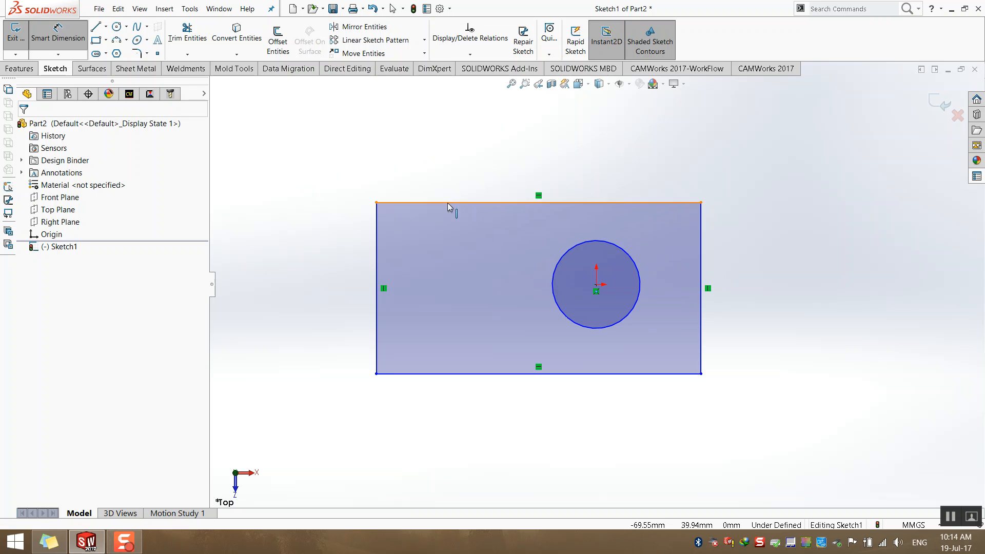
{"action": "left_click", "coordinate": [566, 251]}
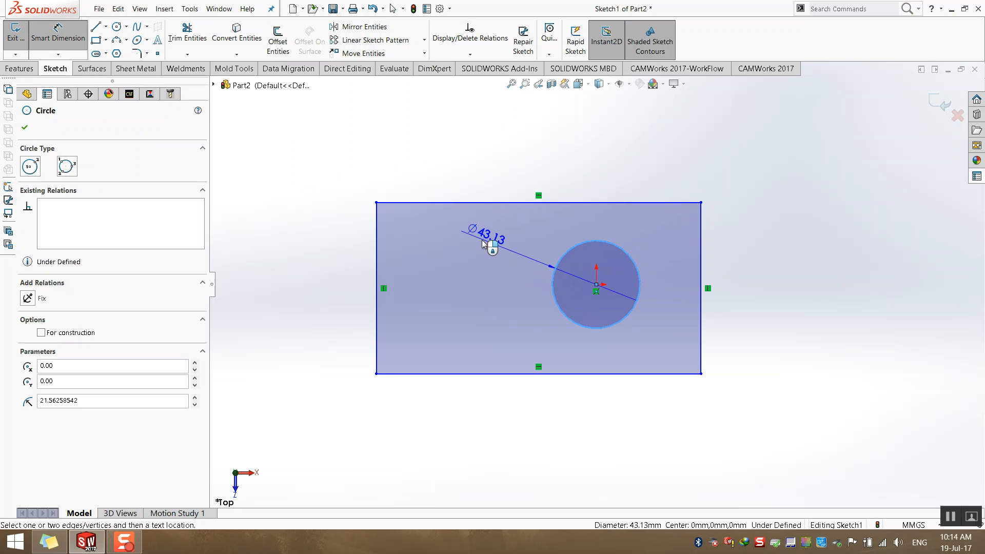
{"action": "left_click", "coordinate": [491, 281]}
{"action": "type", "text": "50"}
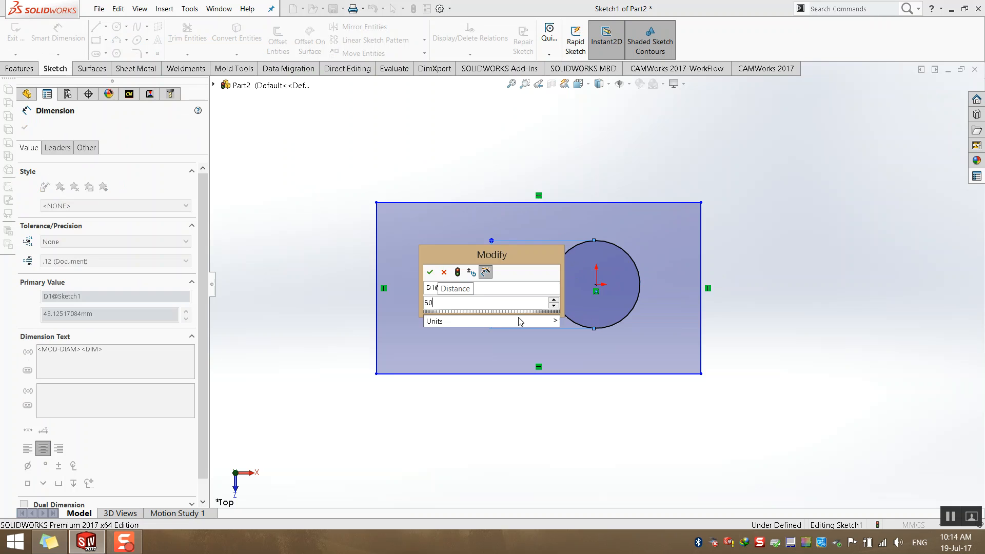
{"action": "key", "text": "Return"}
{"action": "key", "text": "Escape"}
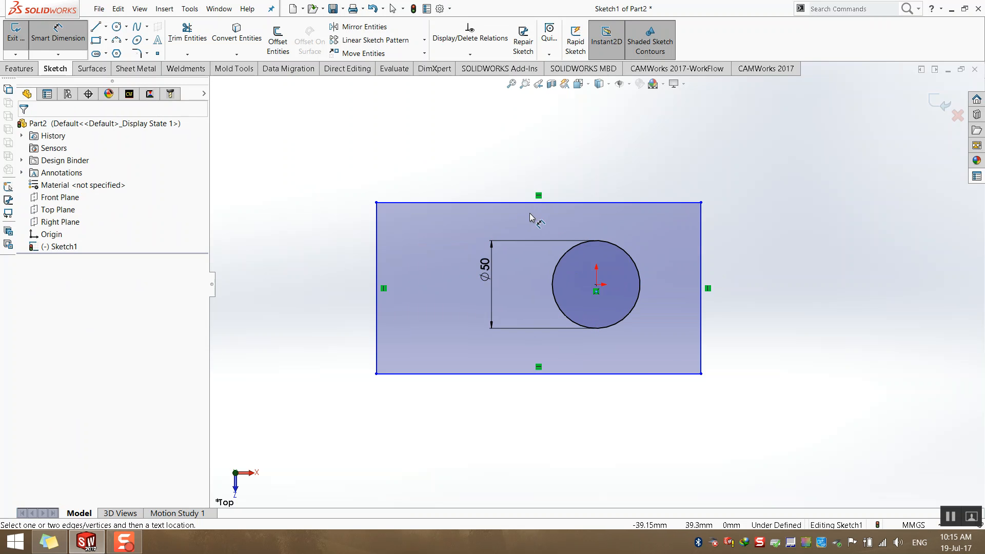
{"action": "key", "text": "Escape"}
Add a vertical relation between the midpoint of the rectangle's upper edge and the circle's centre.
{"action": "right_click", "coordinate": [553, 203]}
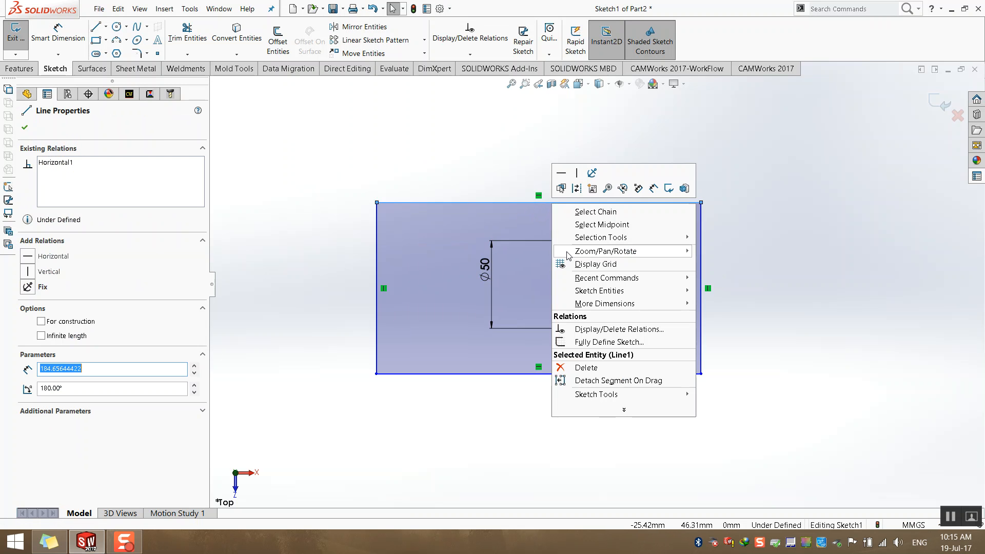
{"action": "left_click", "coordinate": [585, 225]}
{"action": "left_click", "coordinate": [596, 286], "text": "ctrl"}
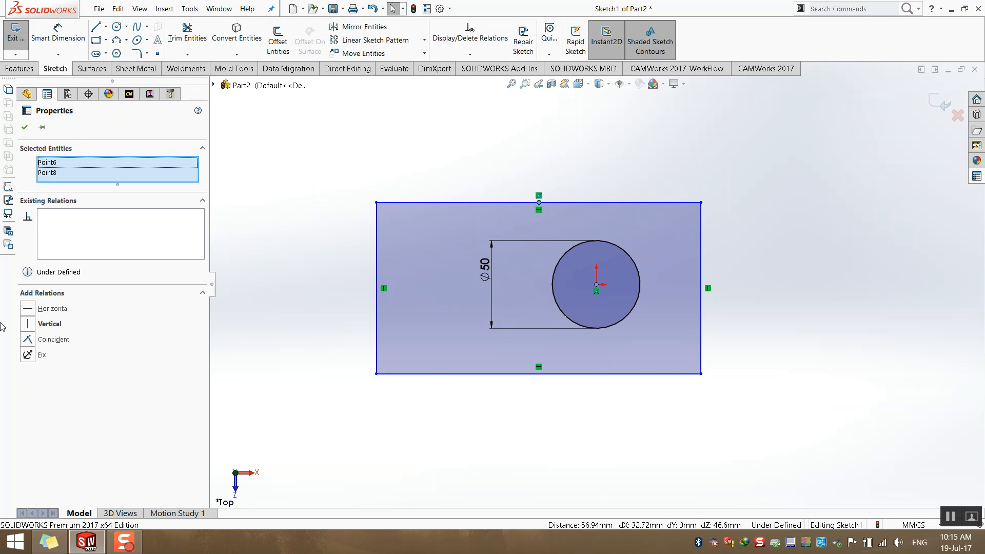
{"action": "left_click", "coordinate": [25, 325]}
{"action": "left_click", "coordinate": [457, 180]}
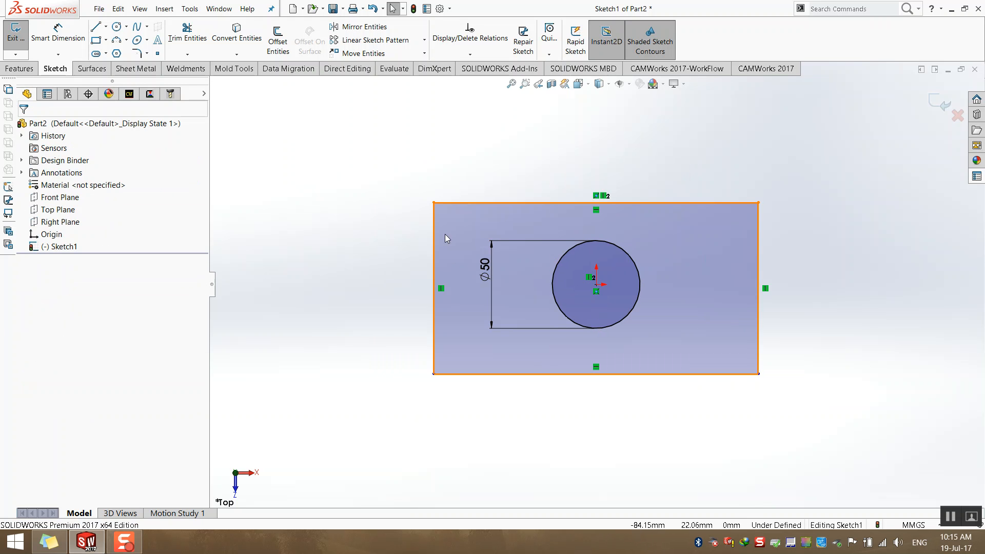
Stretch the rectangle to about 323 by 114 mm and add a horizontal relation between its left edge's midpoint and the circle's centre.
{"action": "left_click_drag", "start_coordinate": [434, 203], "coordinate": [312, 175]}
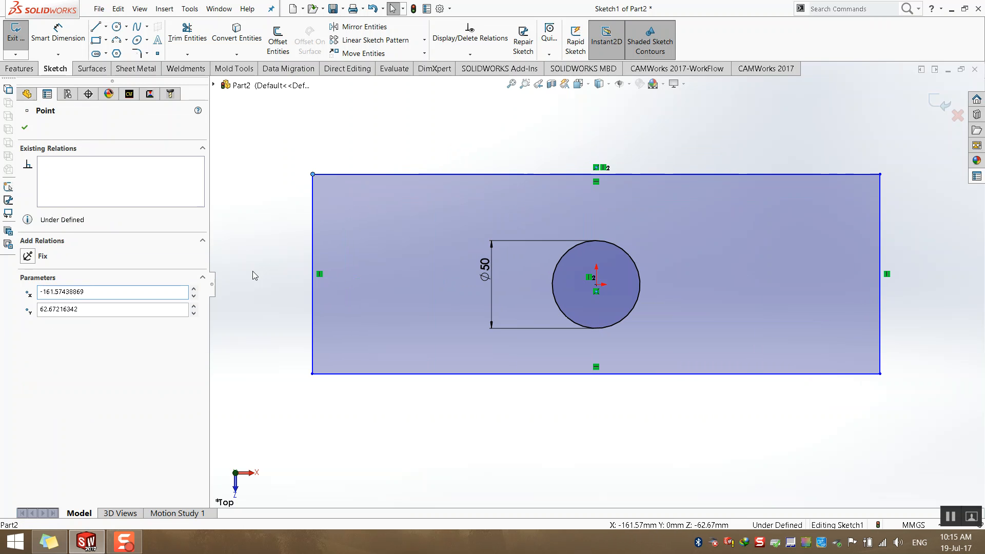
{"action": "left_click", "coordinate": [253, 275]}
{"action": "right_click", "coordinate": [314, 256]}
{"action": "left_click", "coordinate": [329, 278]}
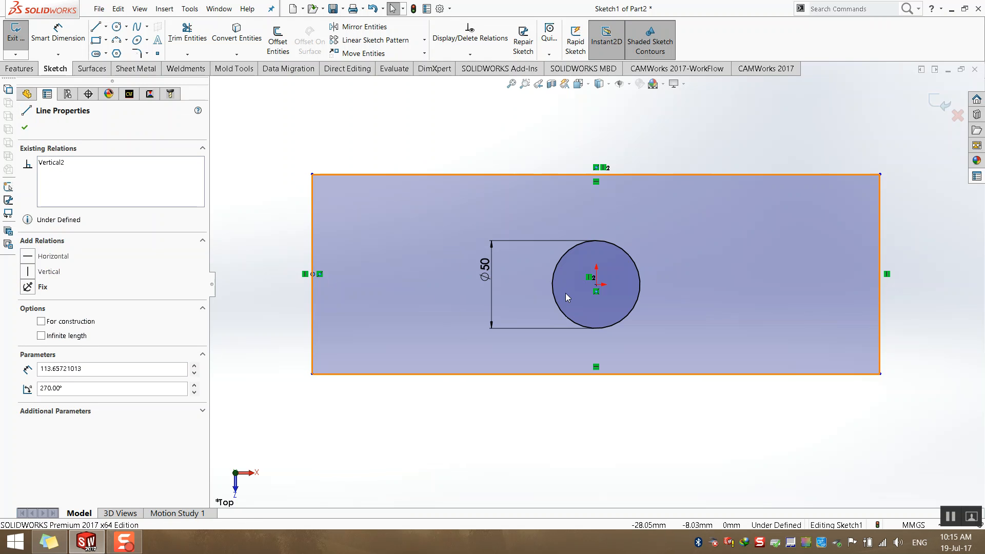
{"action": "left_click", "coordinate": [597, 285], "text": "ctrl"}
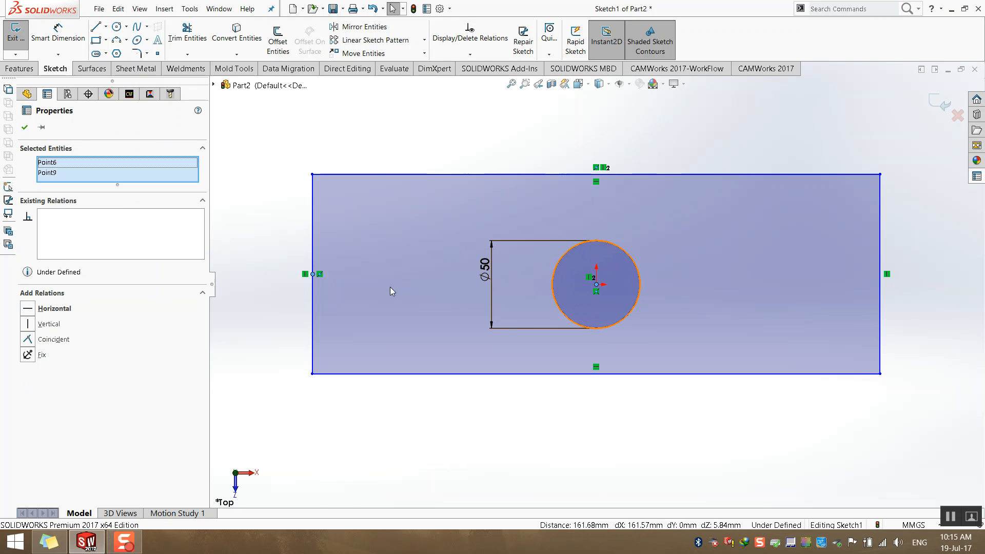
{"action": "left_click", "coordinate": [27, 308]}
{"action": "left_click", "coordinate": [244, 374]}
Dimension the rectangle's upper edge and set the length to 300 mm.
{"action": "left_click", "coordinate": [58, 36]}
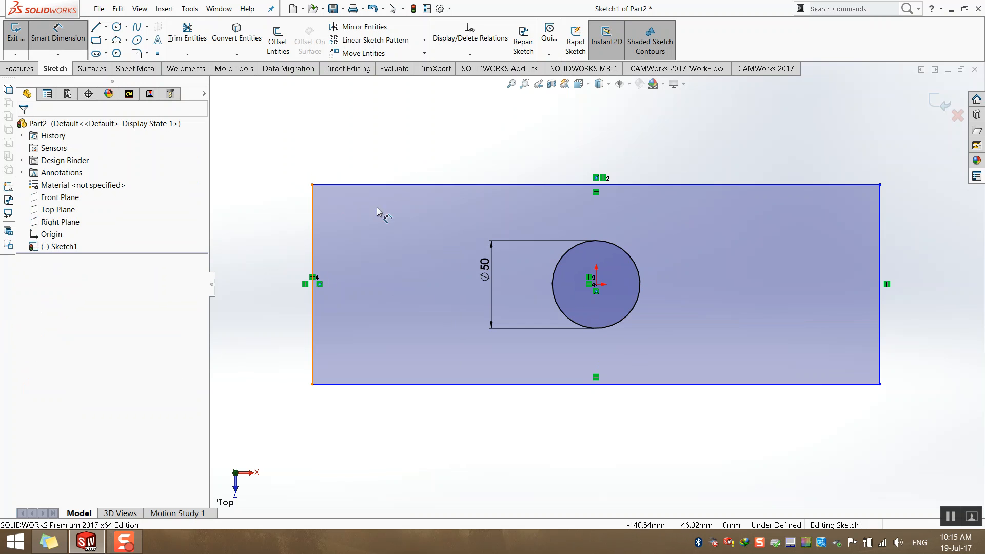
{"action": "left_click", "coordinate": [428, 185]}
{"action": "left_click", "coordinate": [429, 152]}
{"action": "type", "text": "32003"}
{"action": "key", "text": "Return"}
{"action": "scroll", "coordinate": [433, 186], "scroll_direction": "up", "scroll_amount": 20}
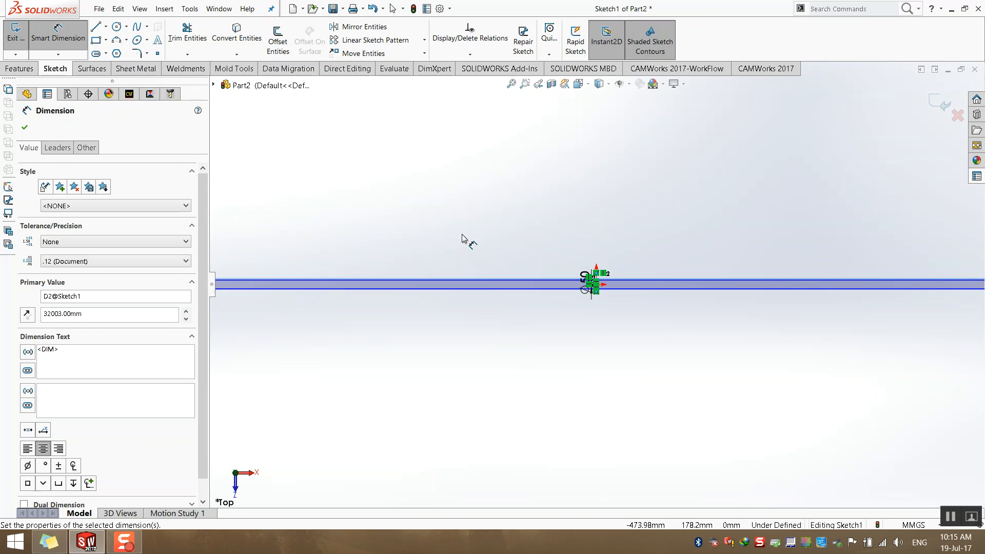
{"action": "double_click", "coordinate": [505, 277]}
{"action": "type", "text": "300"}
{"action": "key", "text": "Return"}
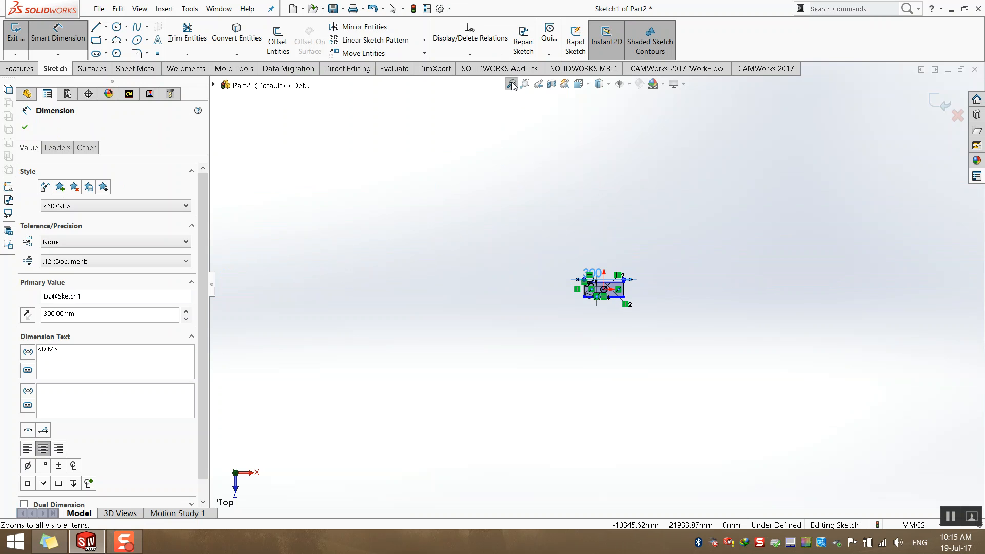
Dimension the rectangle's left edge and set the height to 200 mm.
{"action": "left_click", "coordinate": [524, 83]}
{"action": "left_click_drag", "start_coordinate": [574, 319], "coordinate": [664, 246]}
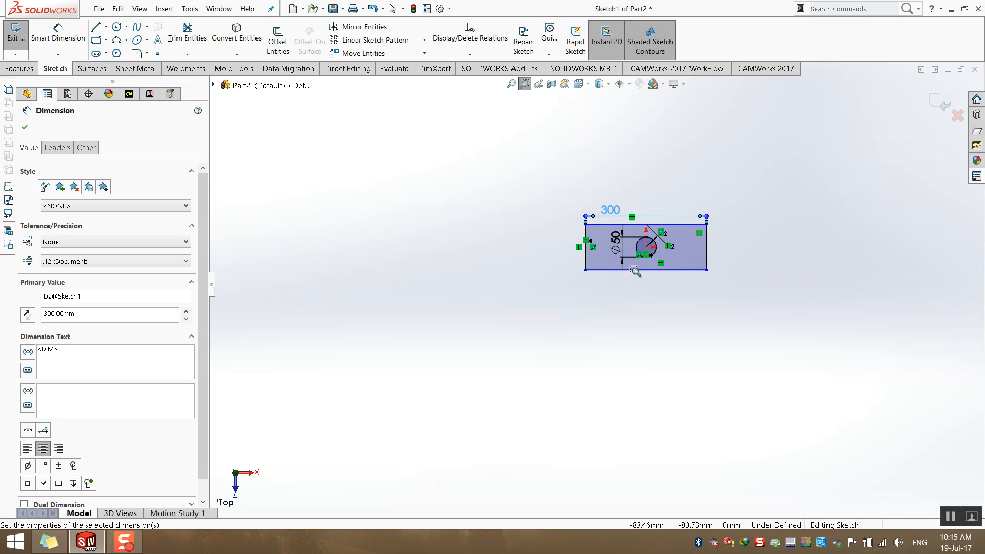
{"action": "scroll", "coordinate": [640, 214], "scroll_direction": "down", "scroll_amount": 5}
{"action": "scroll", "coordinate": [518, 310], "scroll_direction": "up", "scroll_amount": 6}
{"action": "scroll", "coordinate": [474, 370], "scroll_direction": "down", "scroll_amount": 3}
{"action": "left_click", "coordinate": [44, 41]}
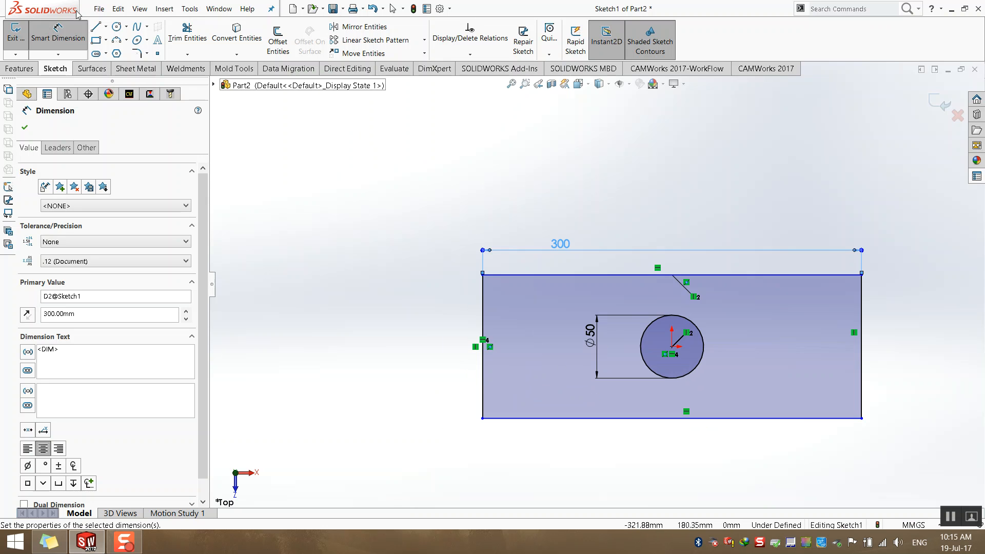
{"action": "left_click", "coordinate": [482, 304]}
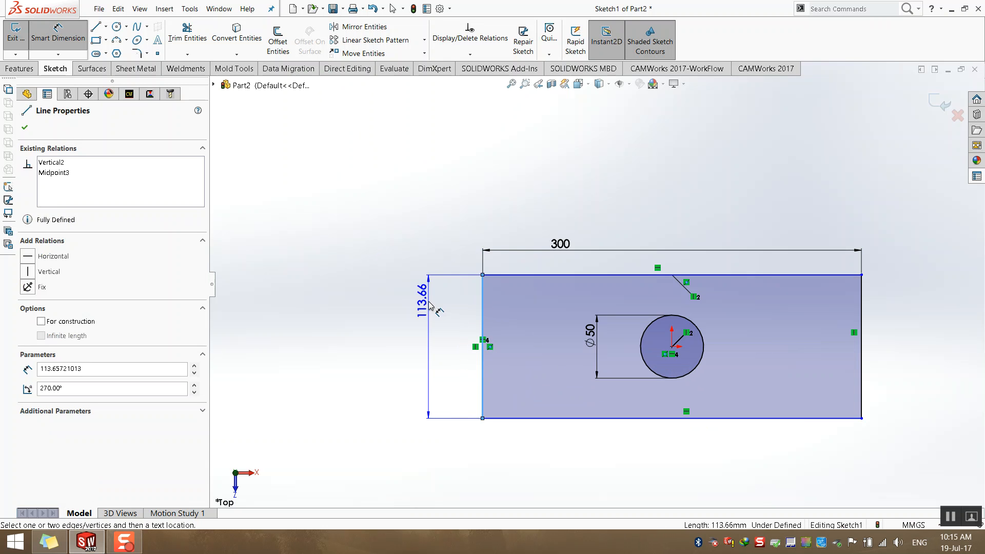
{"action": "left_click", "coordinate": [430, 304]}
{"action": "type", "text": "200."}
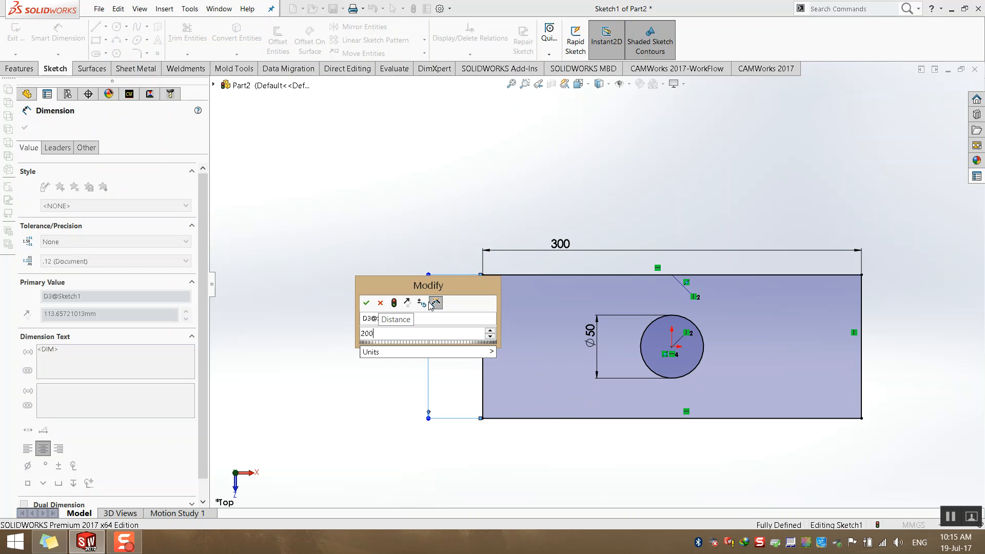
{"action": "key", "text": "Return"}
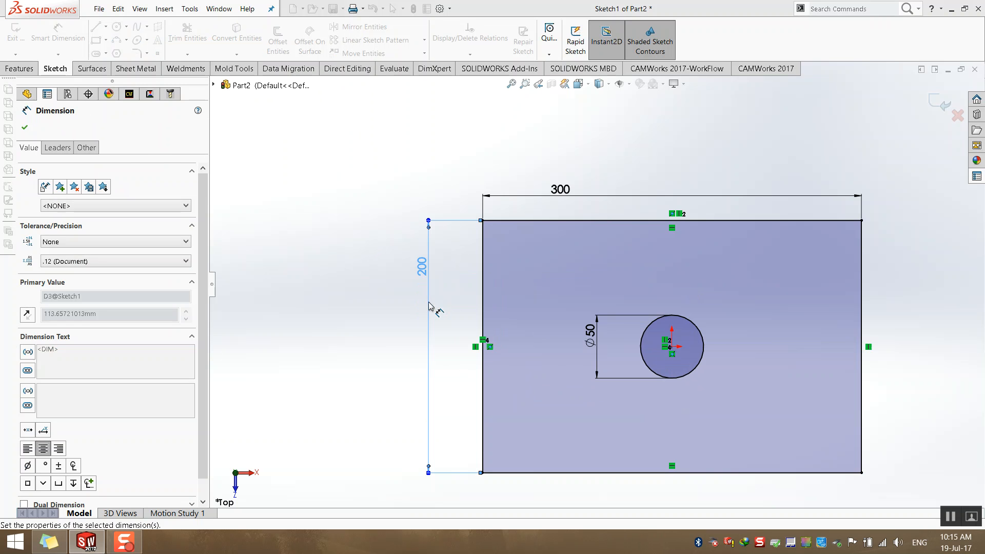
{"action": "scroll", "coordinate": [591, 333], "scroll_direction": "up", "scroll_amount": 3}
{"action": "scroll", "coordinate": [591, 332], "scroll_direction": "down", "scroll_amount": 3}
{"action": "key", "text": "Escape"}
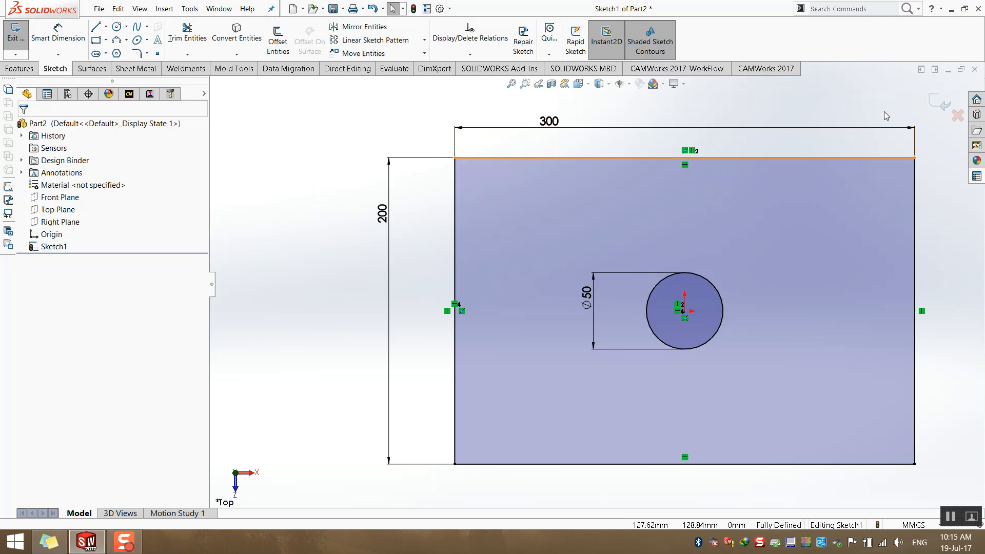
Finish the sketch and extrude the rectangle with its circular hole to a blind depth of 50 mm.
{"action": "left_click", "coordinate": [939, 103]}
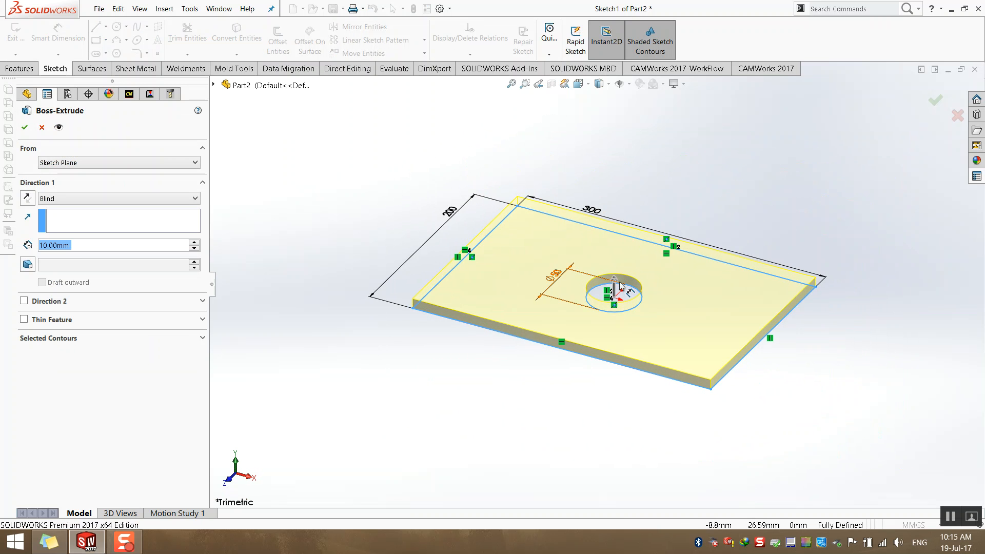
{"action": "left_click_drag", "start_coordinate": [614, 282], "coordinate": [621, 239]}
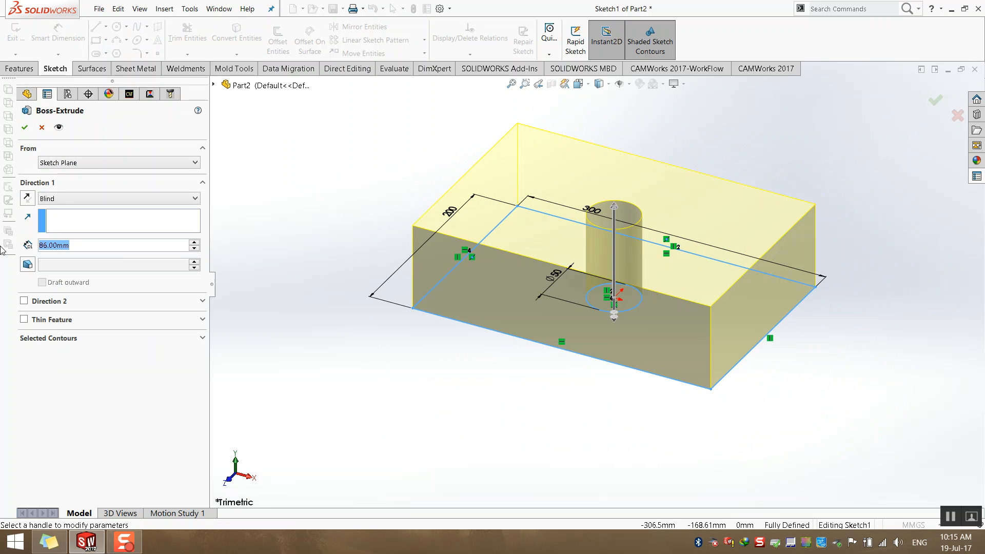
{"action": "type", "text": "50"}
{"action": "key", "text": "Return"}
{"action": "key", "text": "Return"}
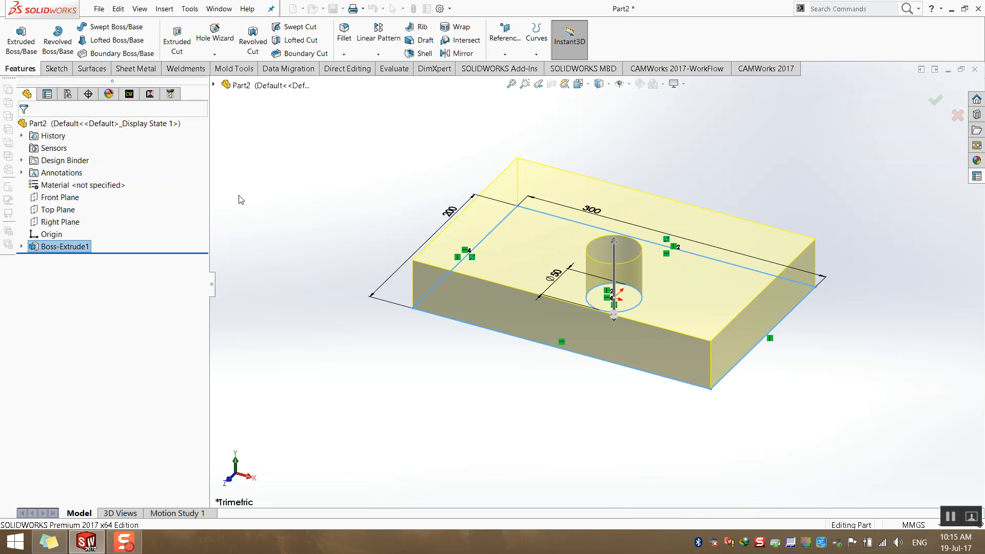
Fillet the four vertical corner edges of the block with a 20 mm radius.
{"action": "mouse_move", "coordinate": [682, 216]}
{"action": "middle_mouse_down"}
{"action": "mouse_move", "coordinate": [410, 301]}
{"action": "mouse_move", "coordinate": [459, 346]}
{"action": "middle_mouse_up"}
{"action": "key", "text": "ctrl+7"}
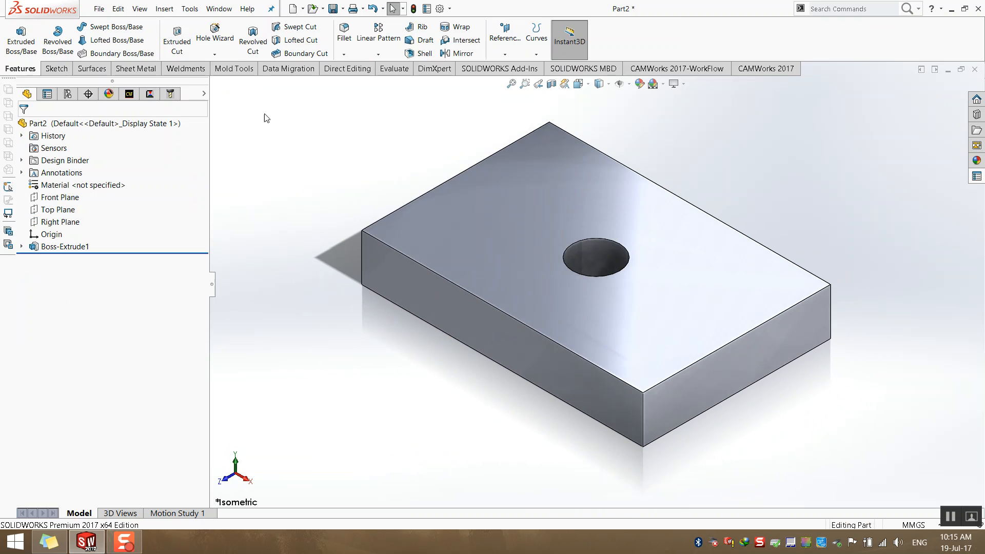
{"action": "left_click", "coordinate": [345, 32]}
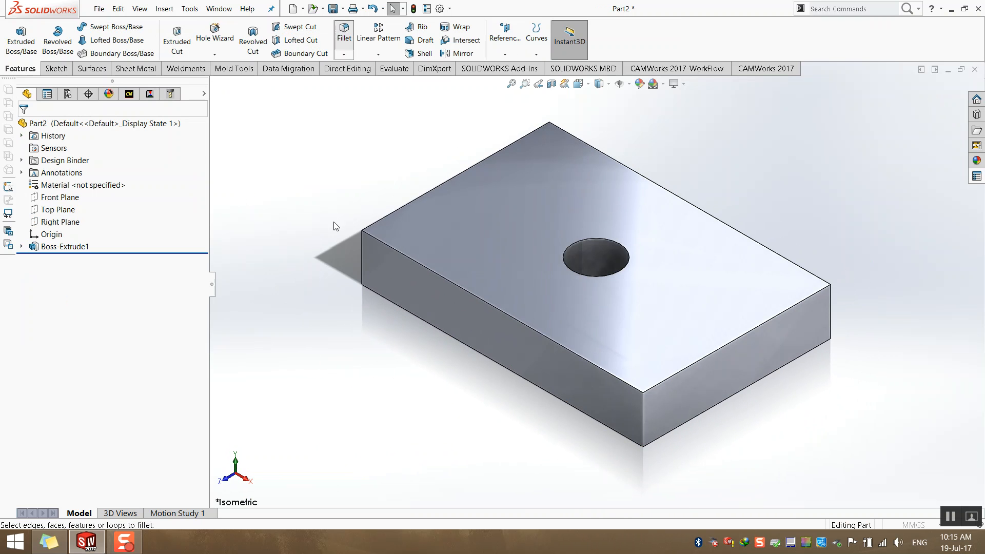
{"action": "left_click", "coordinate": [362, 266]}
{"action": "left_click", "coordinate": [552, 147]}
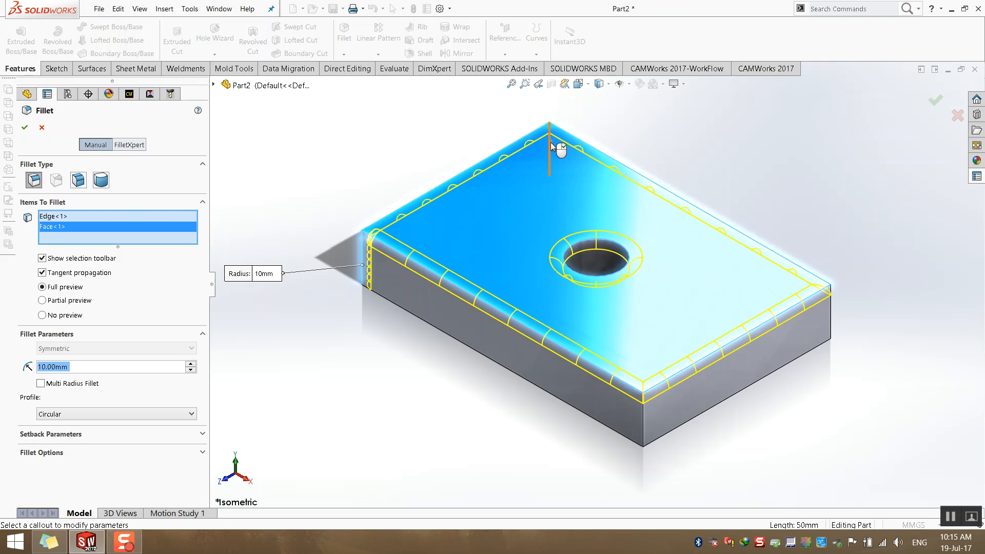
{"action": "left_click", "coordinate": [550, 154]}
{"action": "left_click", "coordinate": [565, 192]}
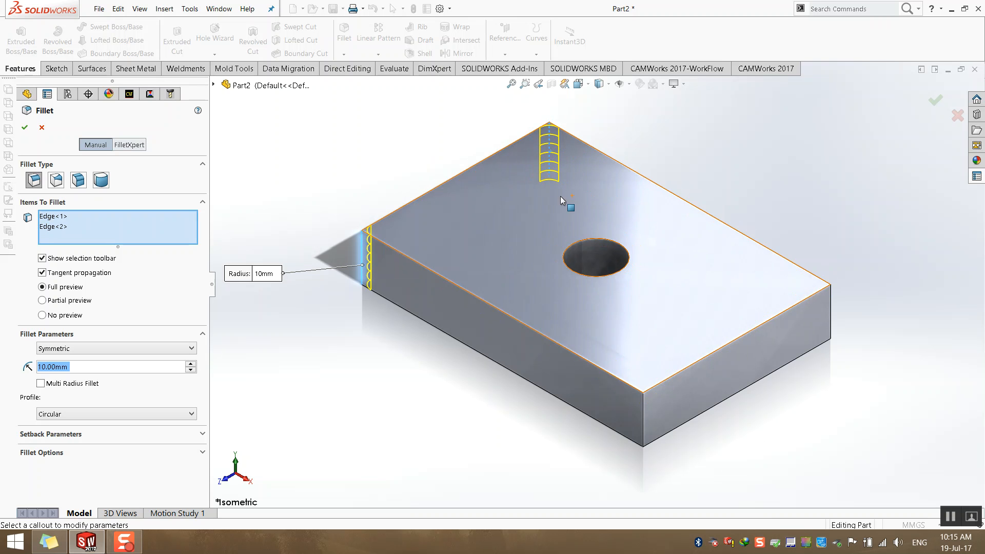
{"action": "left_click", "coordinate": [642, 418]}
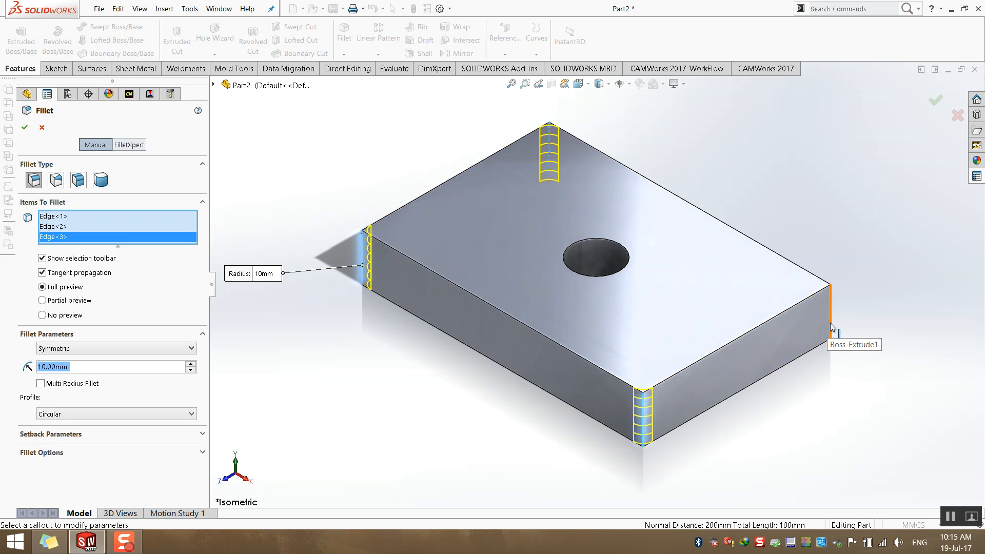
{"action": "left_click", "coordinate": [830, 319]}
{"action": "type", "text": "20"}
{"action": "key", "text": "Return"}
{"action": "key", "text": "Return"}
{"action": "middle_click_drag", "start_coordinate": [482, 472], "coordinate": [510, 399]}
{"action": "double_click", "coordinate": [637, 419]}
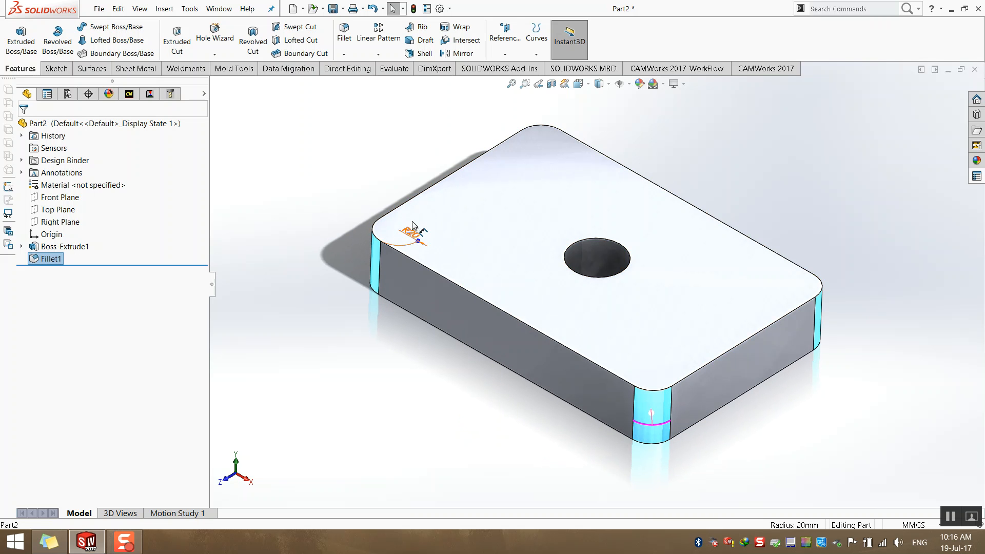
{"action": "left_click", "coordinate": [359, 321]}
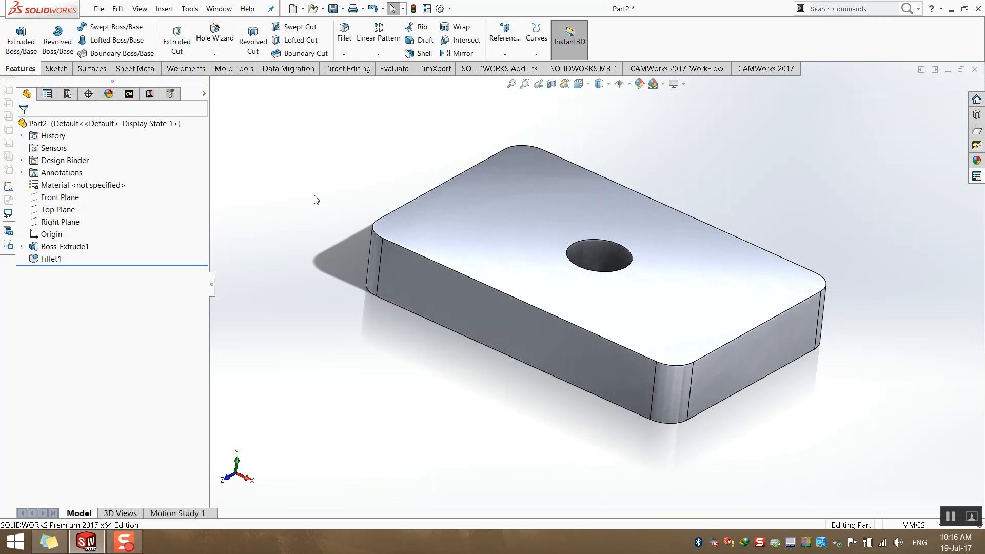
Fillet the upper circular edge of the centre hole with a 20 mm radius.
{"action": "left_click", "coordinate": [344, 31]}
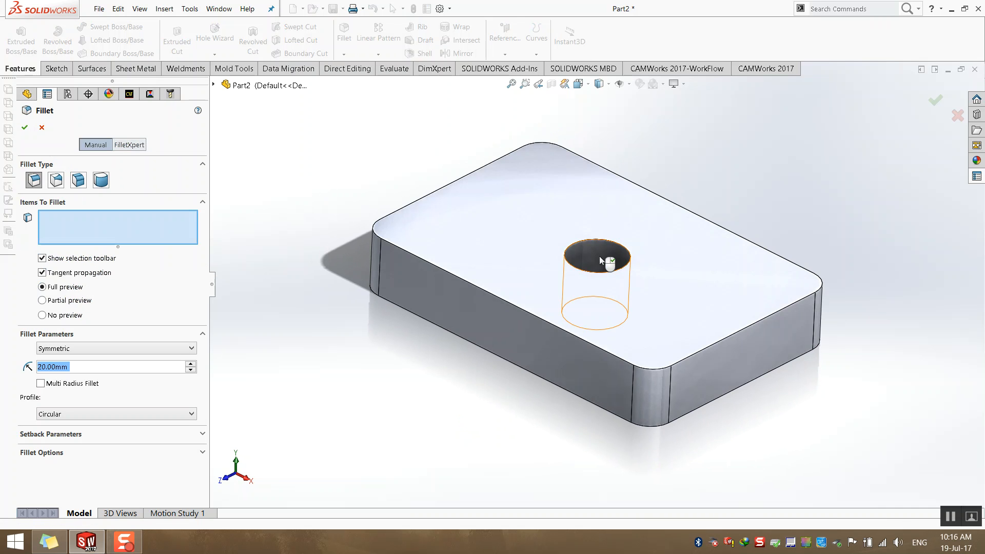
{"action": "left_click", "coordinate": [600, 256]}
{"action": "left_click", "coordinate": [574, 246]}
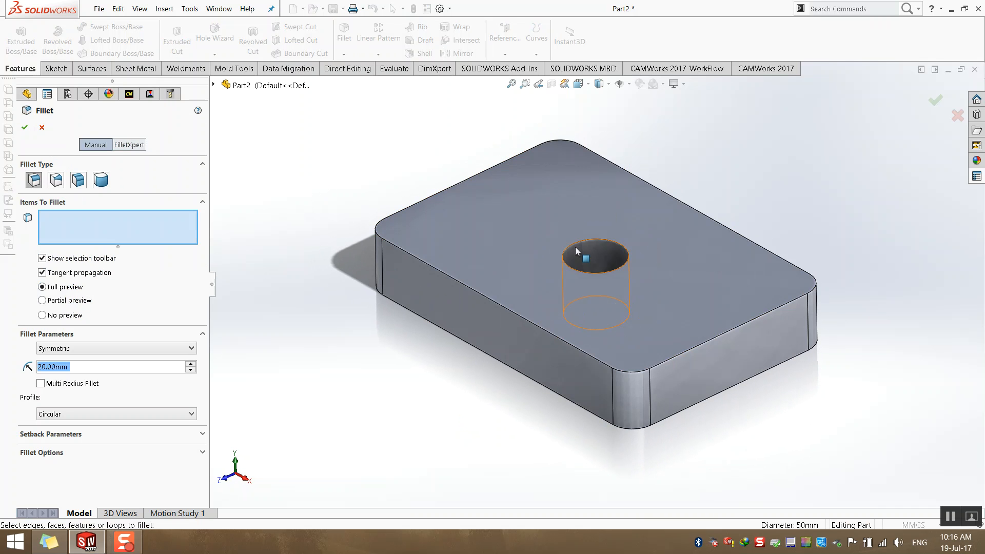
{"action": "left_click", "coordinate": [575, 244]}
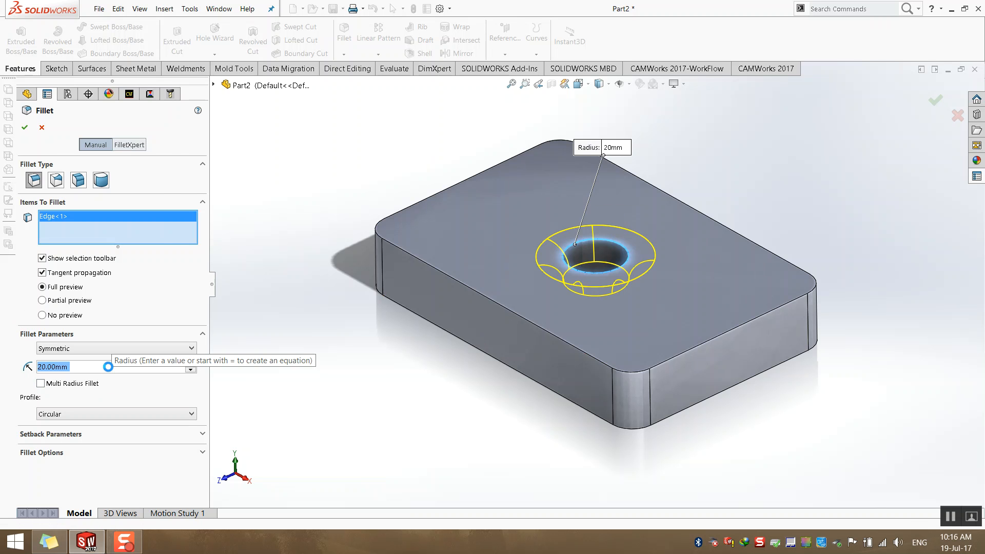
{"action": "key", "text": "Return"}
Shell the block to a 2 mm wall thickness, removing its flat bottom face.
{"action": "middle_click_drag", "start_coordinate": [417, 250], "coordinate": [349, 86]}
{"action": "left_click", "coordinate": [424, 53]}
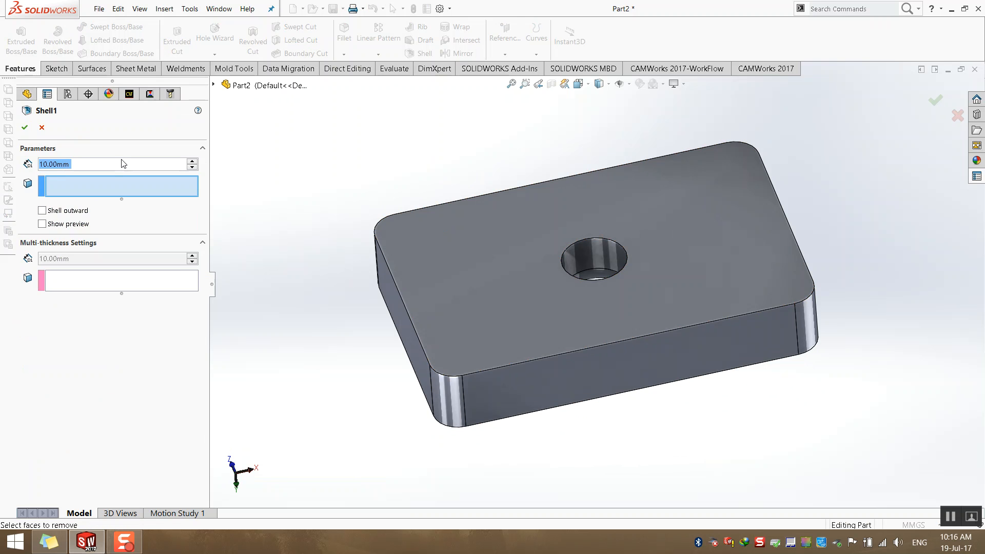
{"action": "left_click", "coordinate": [457, 292]}
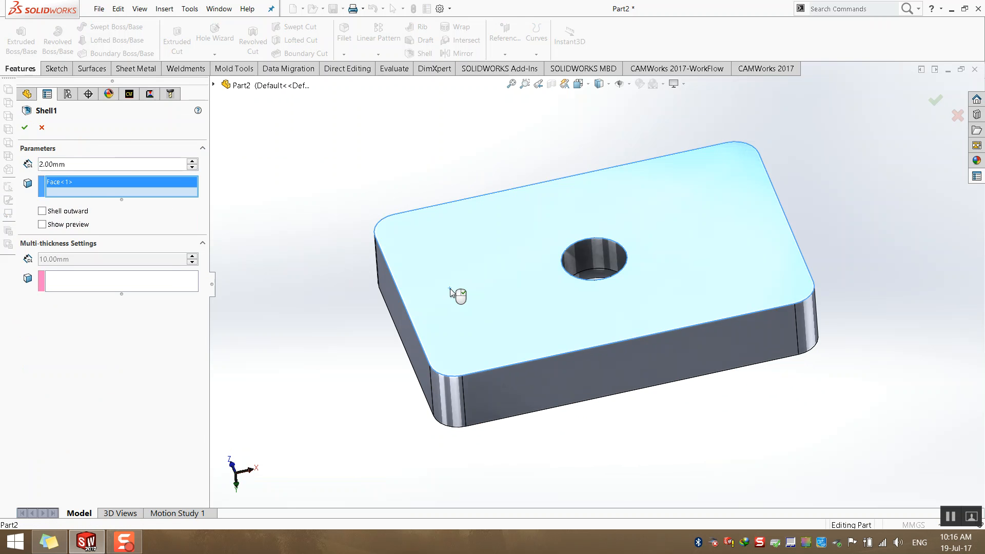
{"action": "key", "text": "Return"}
Inspect the base extrusion, its sketch, both fillets and the shell one after another in the feature history.
{"action": "middle_click_drag", "start_coordinate": [371, 294], "coordinate": [367, 454]}
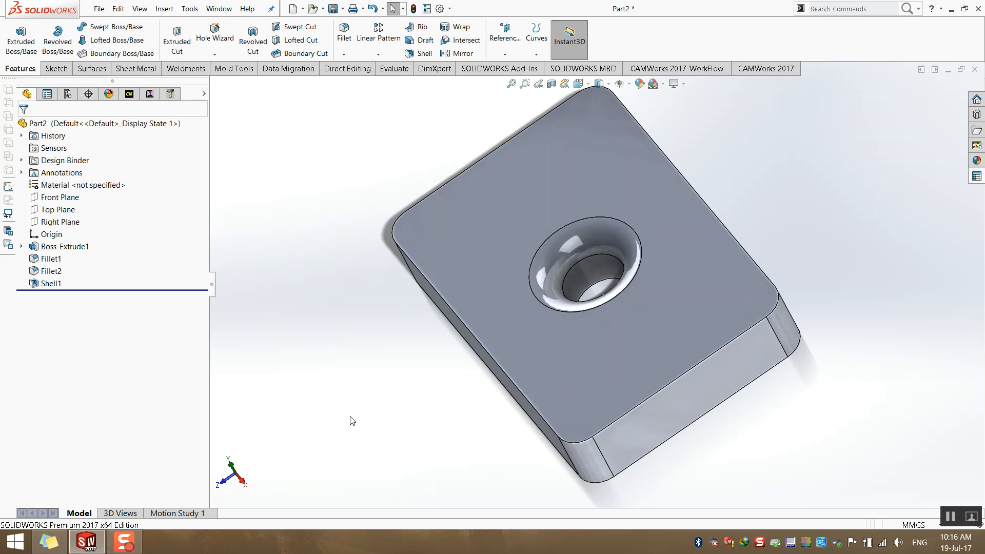
{"action": "key", "text": "ctrl+7"}
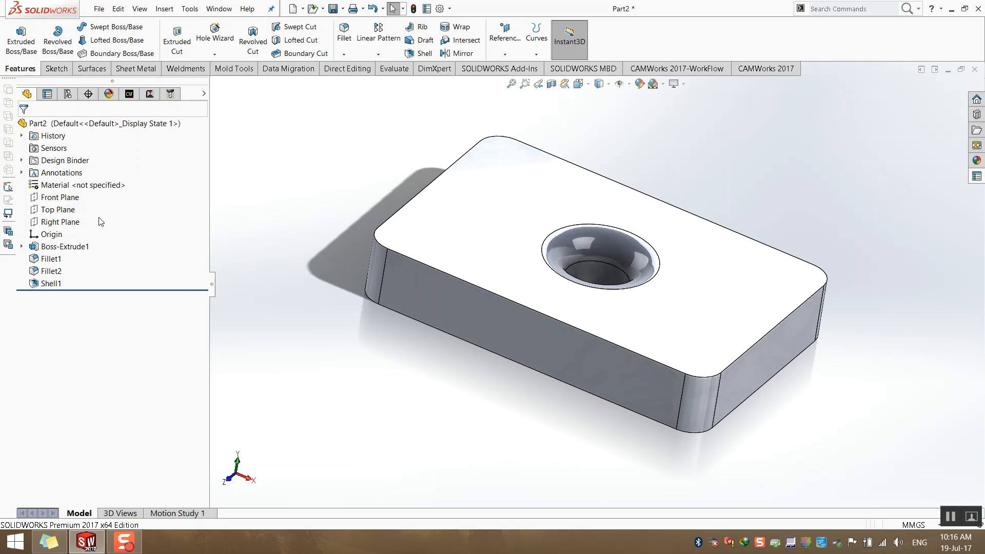
{"action": "left_click", "coordinate": [67, 248]}
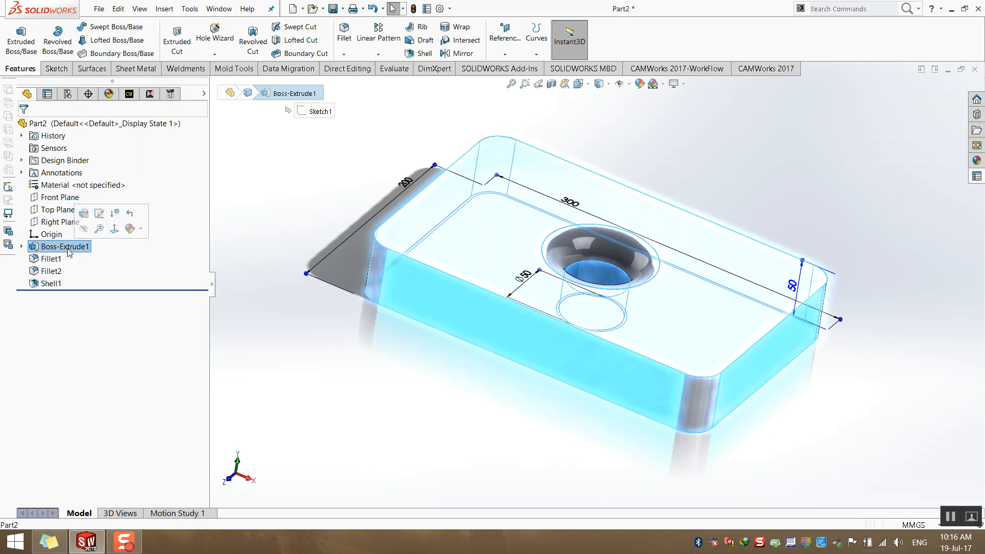
{"action": "left_click", "coordinate": [251, 298]}
{"action": "left_click", "coordinate": [22, 246]}
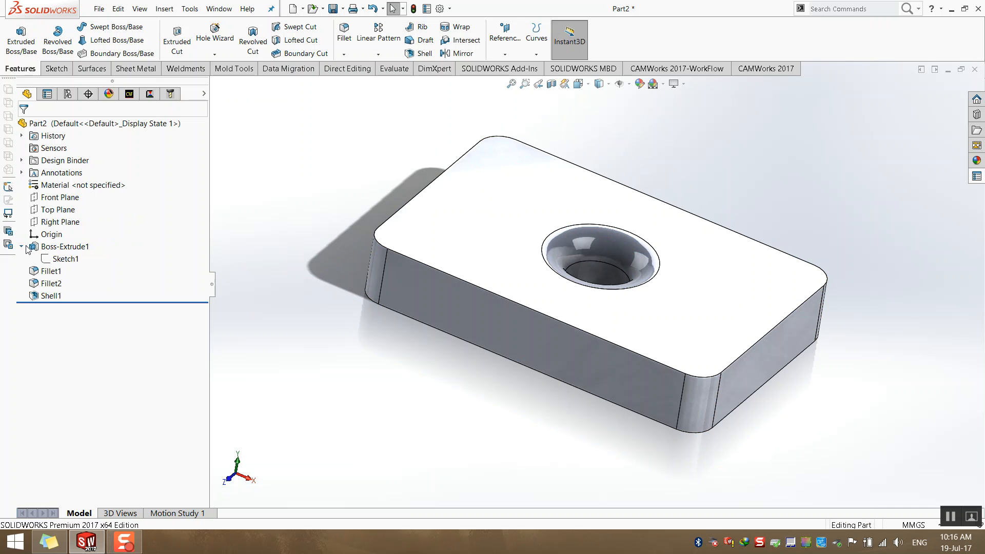
{"action": "left_click", "coordinate": [62, 260]}
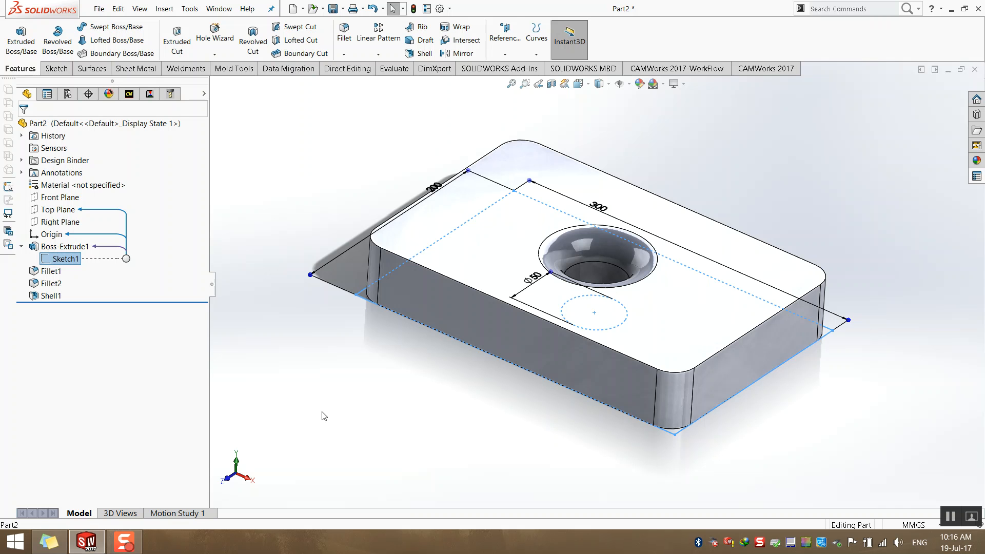
{"action": "left_click", "coordinate": [292, 302]}
{"action": "left_click", "coordinate": [66, 247]}
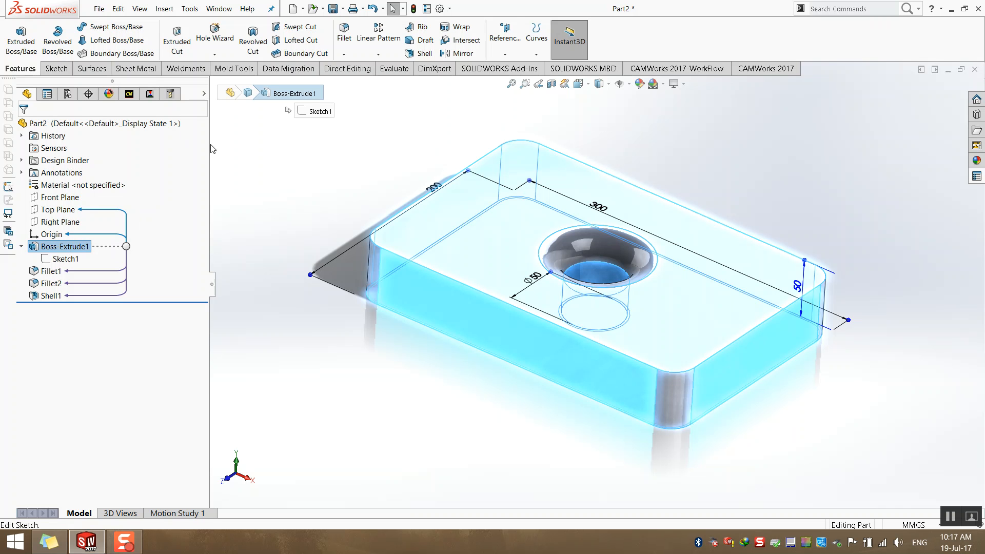
{"action": "left_click", "coordinate": [47, 271]}
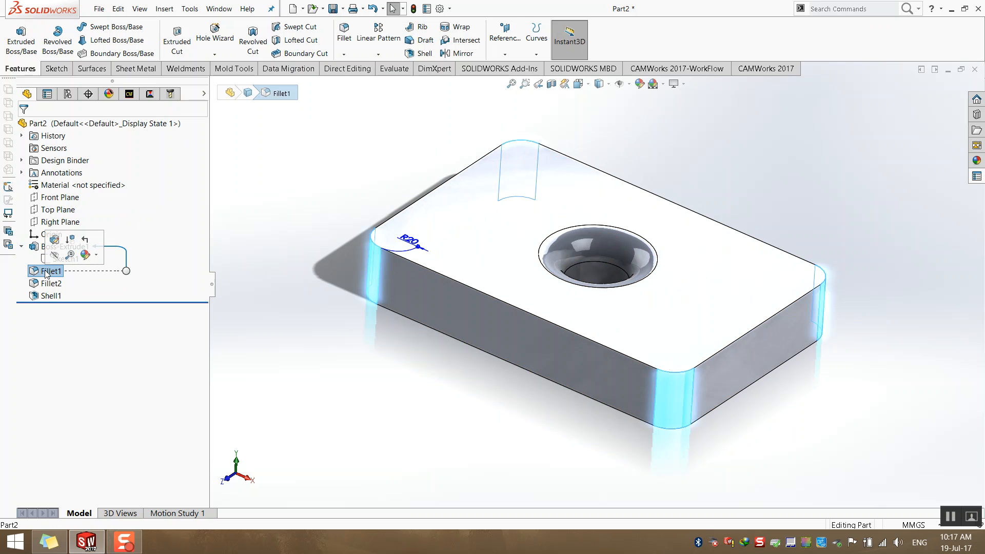
{"action": "left_click", "coordinate": [48, 284]}
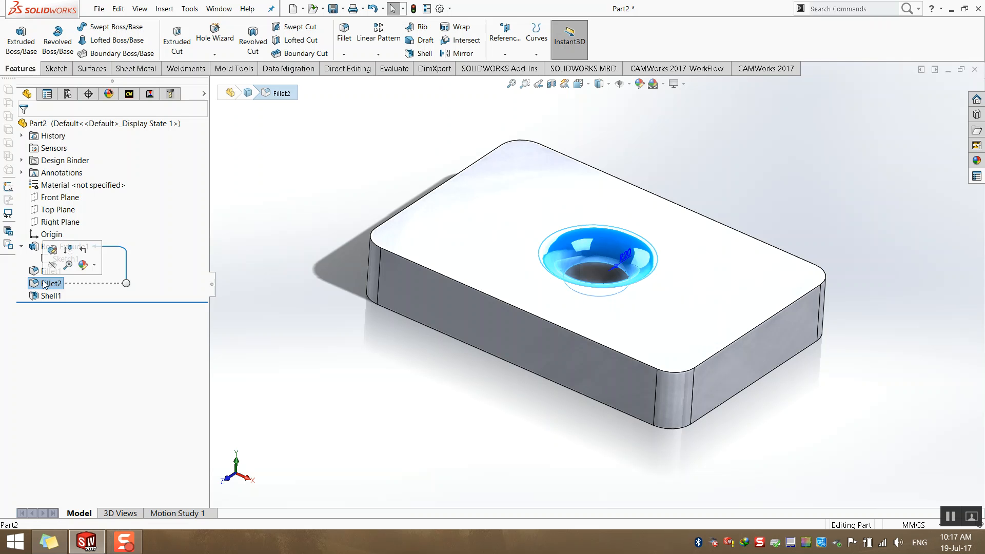
{"action": "left_click", "coordinate": [48, 296]}
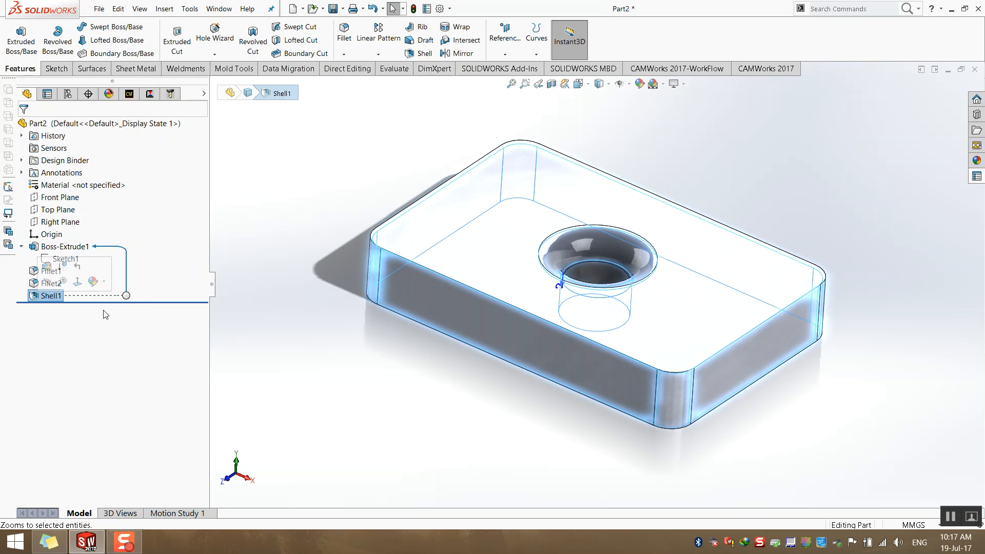
Examine the hollow underside of the shelled block and return to the isometric view.
{"action": "middle_click_drag", "start_coordinate": [270, 350], "coordinate": [410, 354]}
{"action": "left_click", "coordinate": [352, 329]}
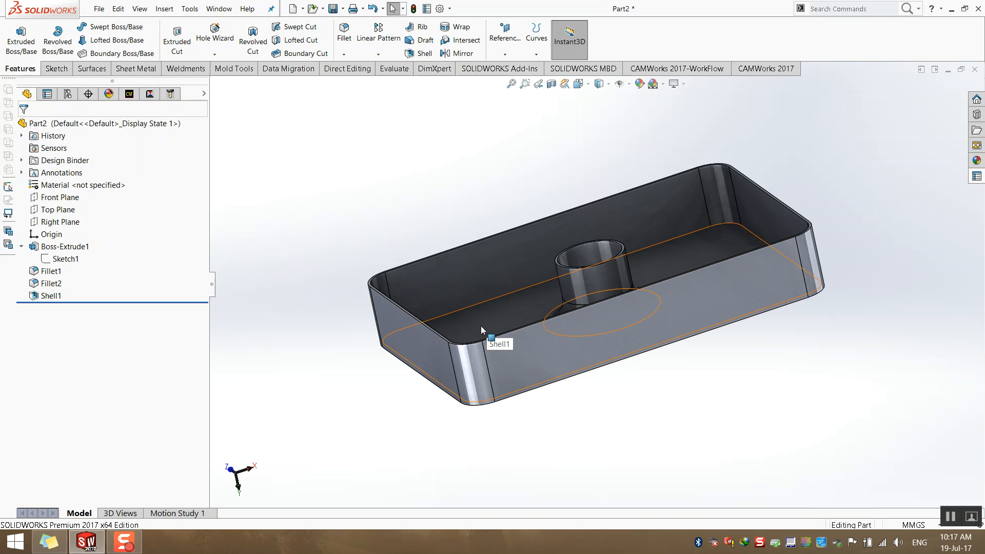
{"action": "middle_click_drag", "start_coordinate": [481, 325], "coordinate": [446, 364]}
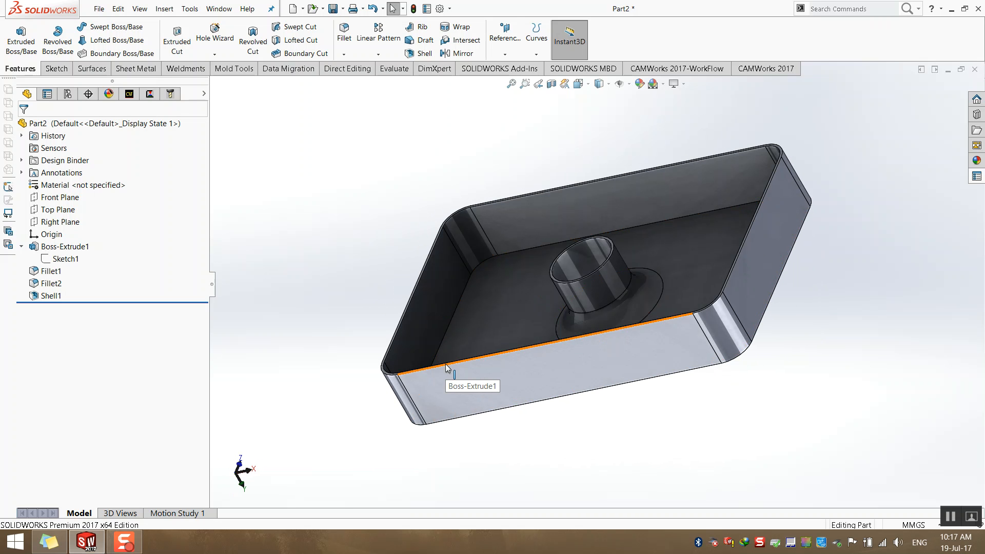
{"action": "key", "text": "ctrl+7"}
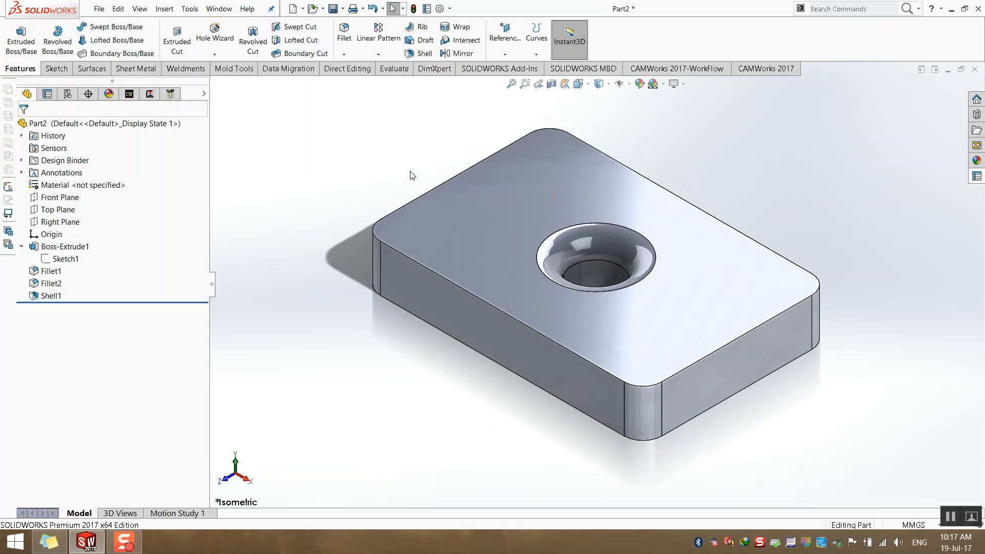
{"action": "scroll", "coordinate": [672, 180], "scroll_direction": "down", "scroll_amount": 1}
{"action": "scroll", "coordinate": [570, 314], "scroll_direction": "up", "scroll_amount": 1}
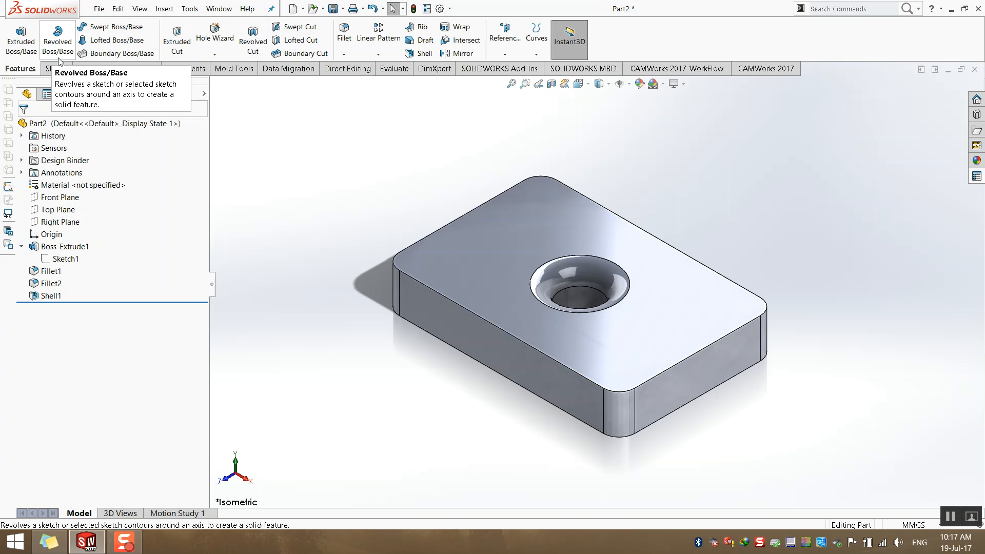
Close the shelled block part without saving its changes.
{"action": "middle_click_drag", "start_coordinate": [377, 267], "coordinate": [366, 227]}
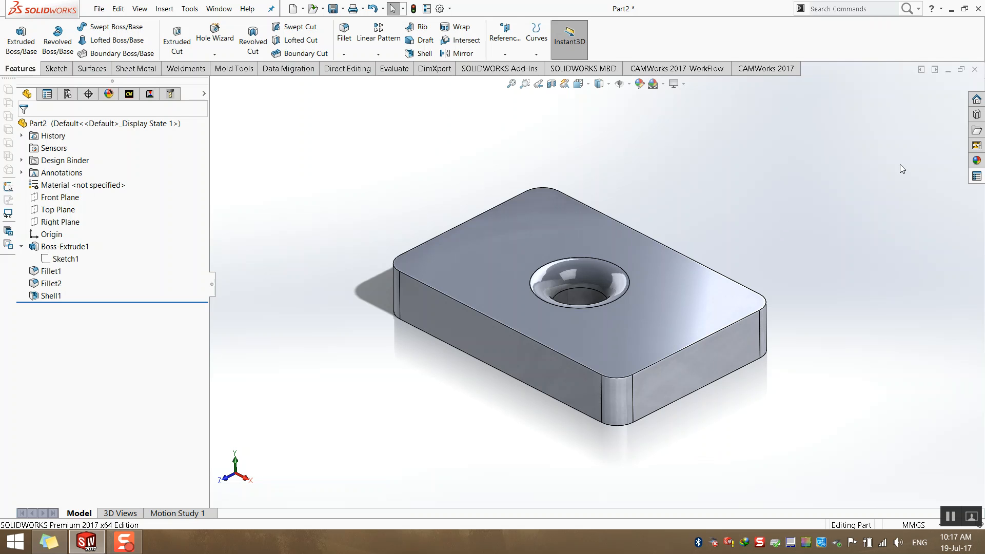
{"action": "left_click", "coordinate": [975, 69]}
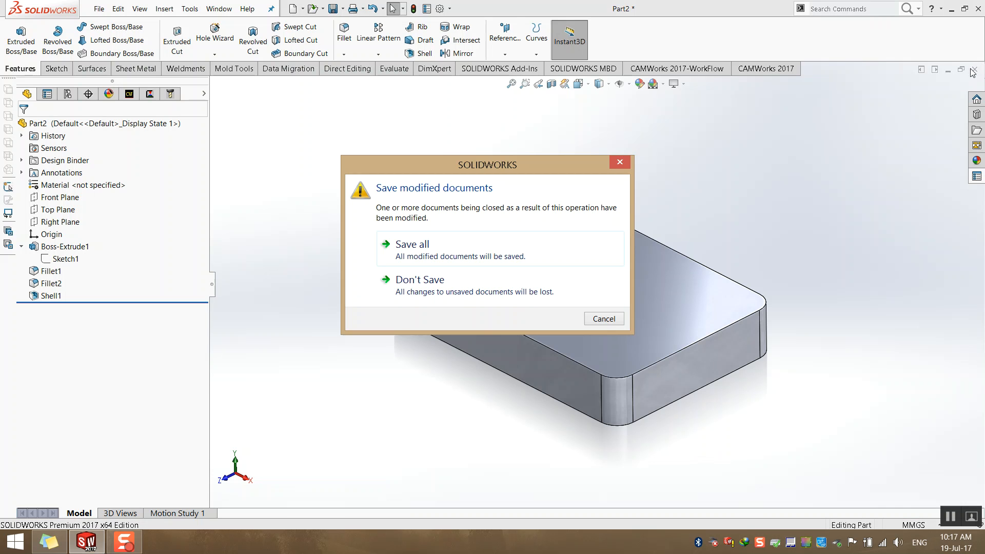
{"action": "left_click", "coordinate": [513, 288]}
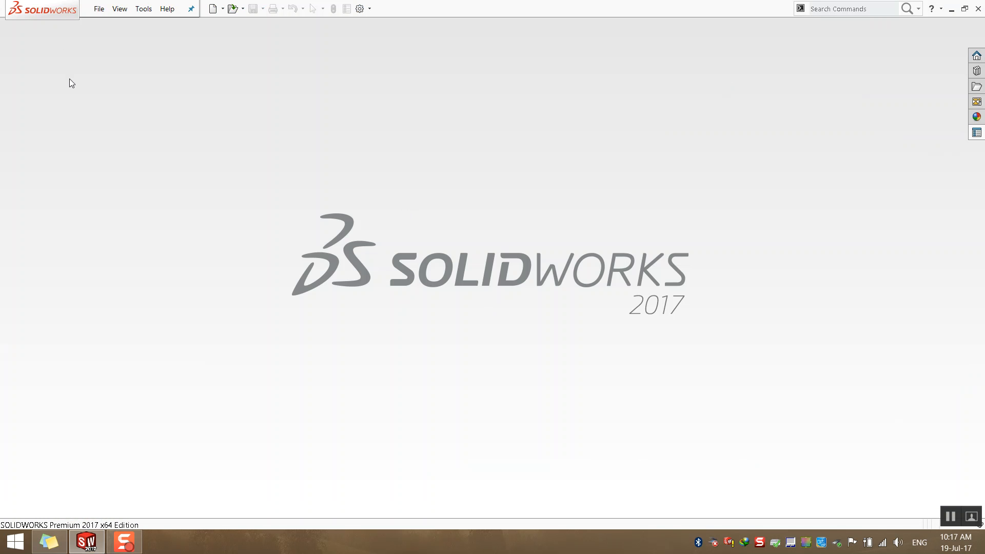
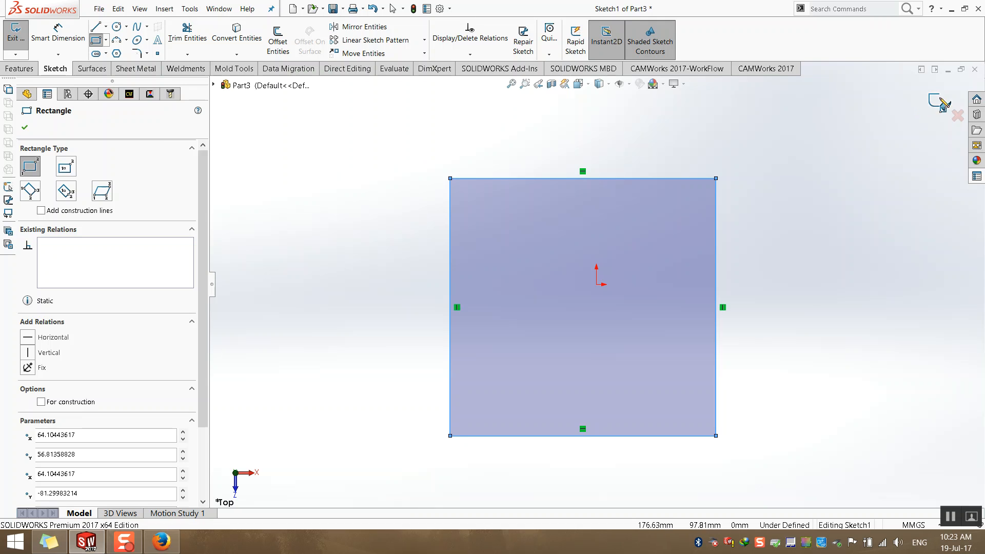
Exit the rectangle sketch and create a 2 mm thick sheet-metal base flange from it.
{"action": "key", "text": "ctrl+7"}
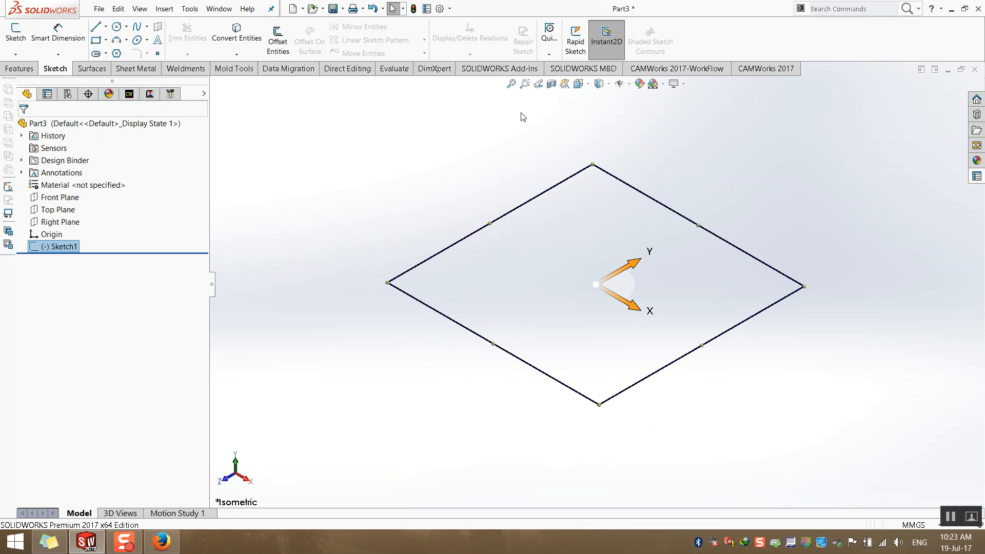
{"action": "left_click", "coordinate": [129, 69]}
{"action": "left_click", "coordinate": [22, 39]}
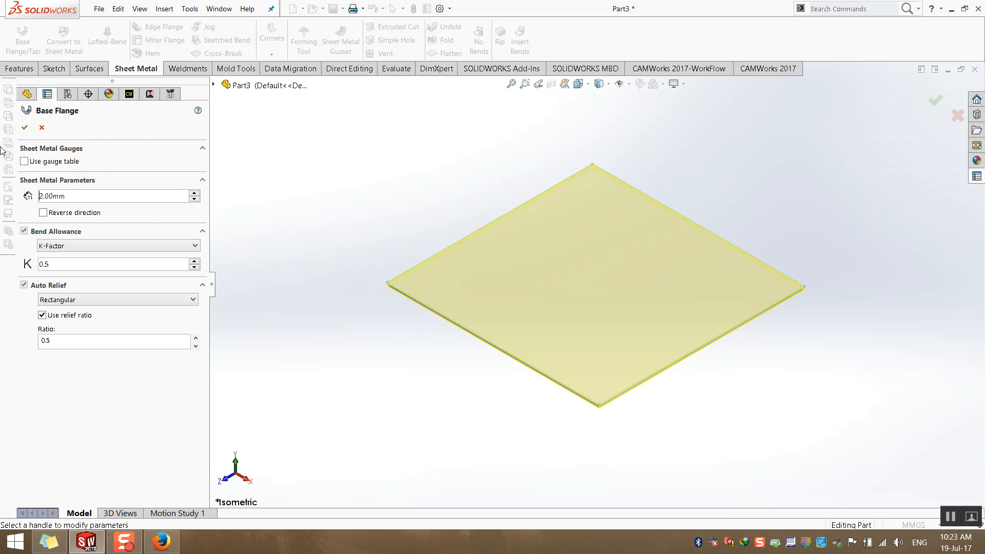
{"action": "left_click", "coordinate": [24, 128]}
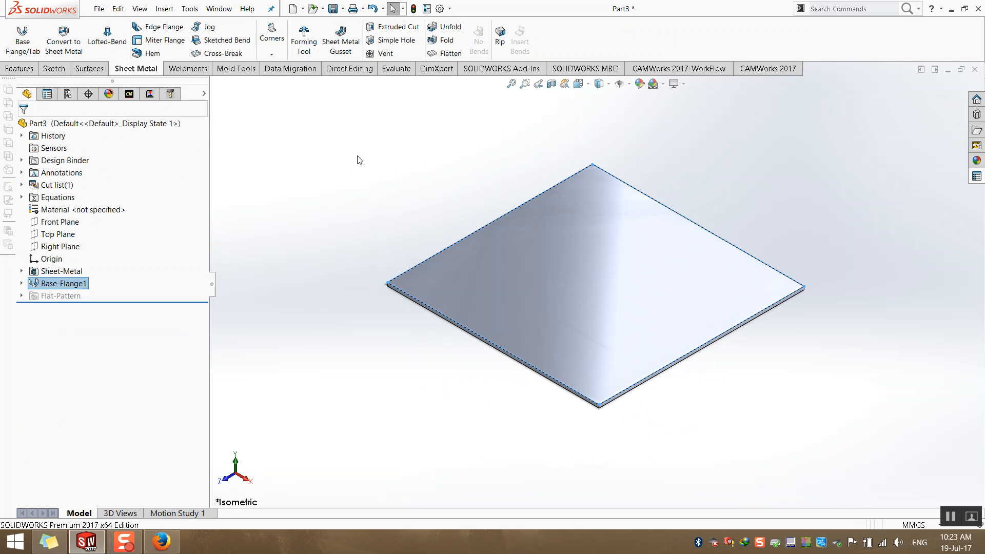
Add 82 mm long edge flanges bent down at 90 degrees along all four edges of the base sheet.
{"action": "left_click", "coordinate": [414, 269]}
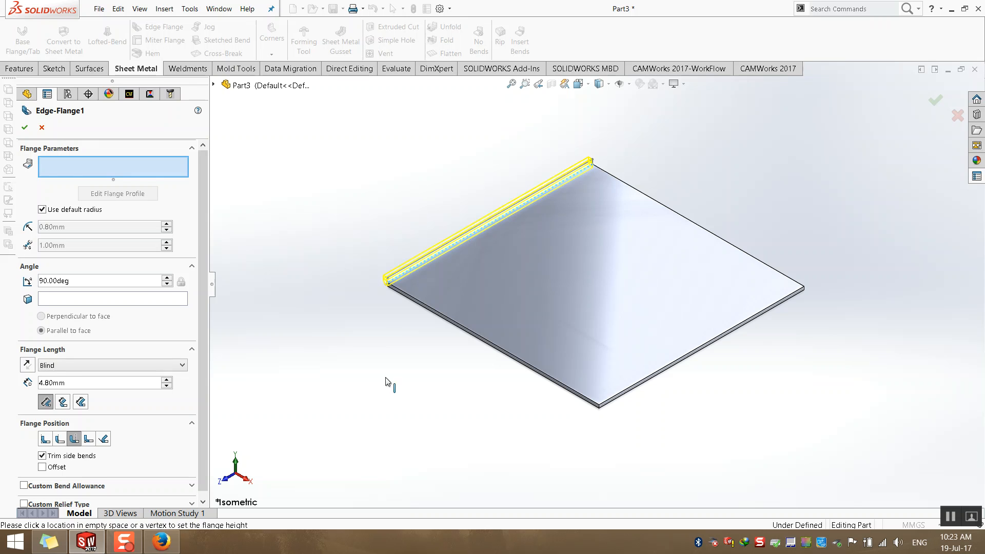
{"action": "left_click", "coordinate": [647, 382]}
{"action": "key", "text": "z"}
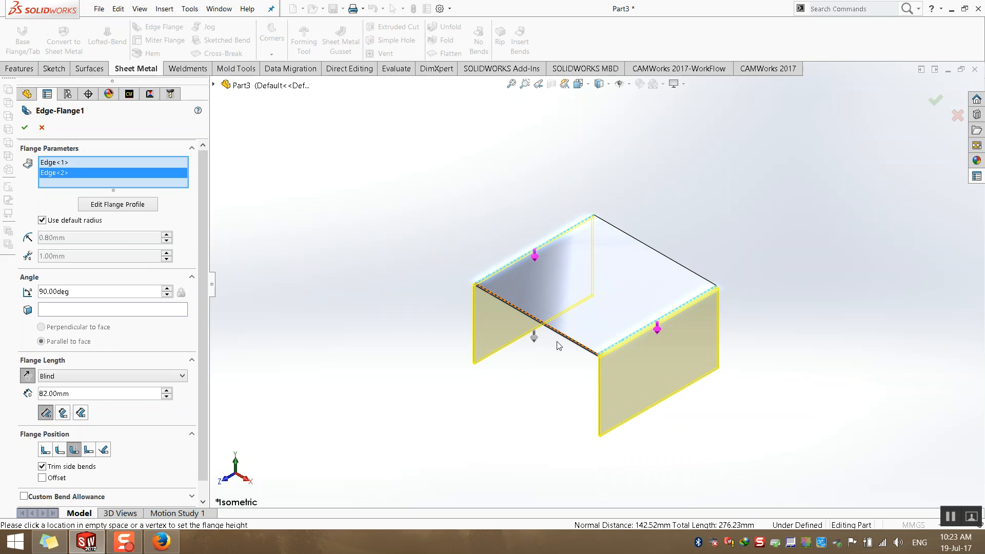
{"action": "left_click", "coordinate": [584, 347]}
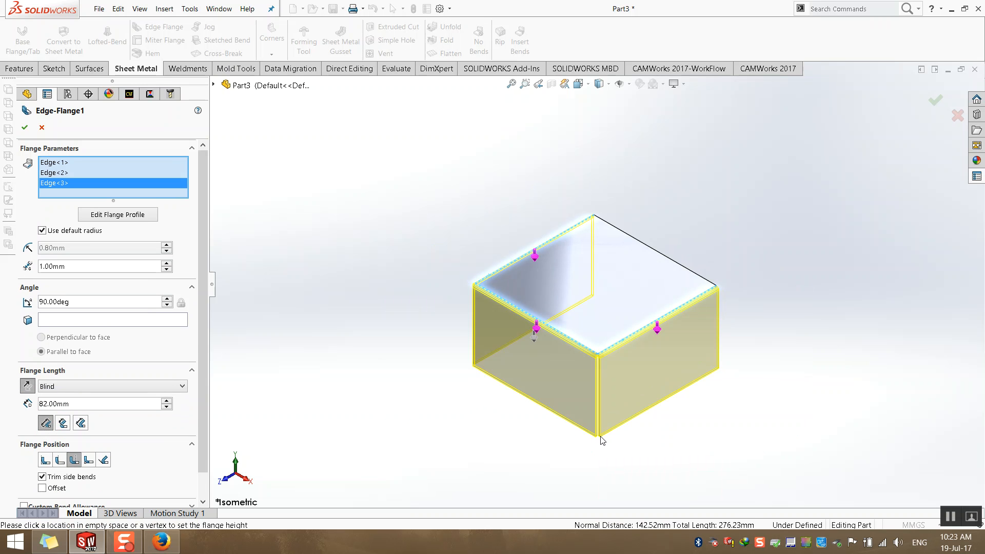
{"action": "left_click", "coordinate": [708, 285]}
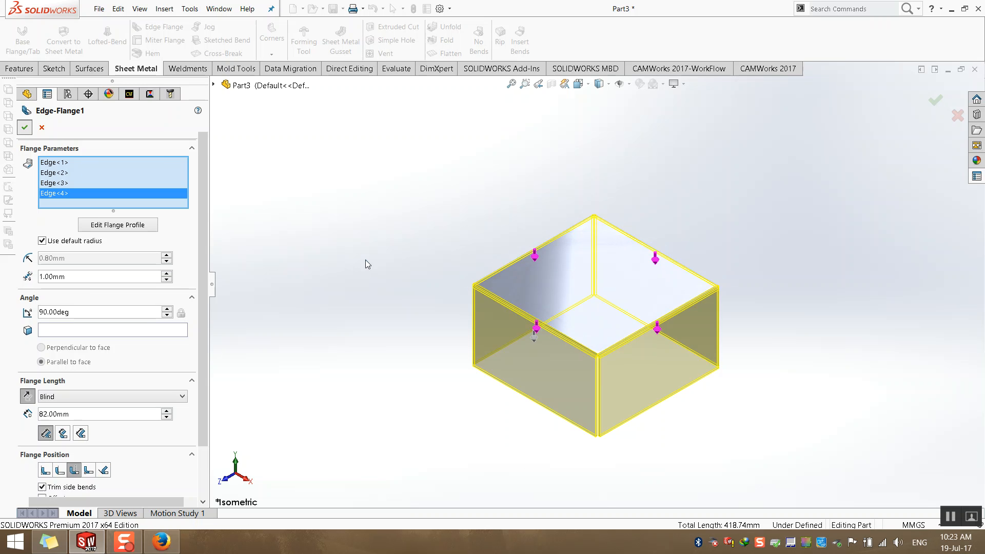
{"action": "key", "text": "Return"}
Examine the bends and the relief opening at a corner where two edge flanges meet.
{"action": "scroll", "coordinate": [502, 310], "scroll_direction": "down", "scroll_amount": 8}
{"action": "scroll", "coordinate": [471, 297], "scroll_direction": "down", "scroll_amount": 8}
{"action": "scroll", "coordinate": [571, 333], "scroll_direction": "down", "scroll_amount": 4}
{"action": "mouse_move", "coordinate": [571, 334]}
{"action": "middle_mouse_down"}
{"action": "mouse_move", "coordinate": [534, 329]}
{"action": "mouse_move", "coordinate": [558, 341]}
{"action": "middle_mouse_up"}
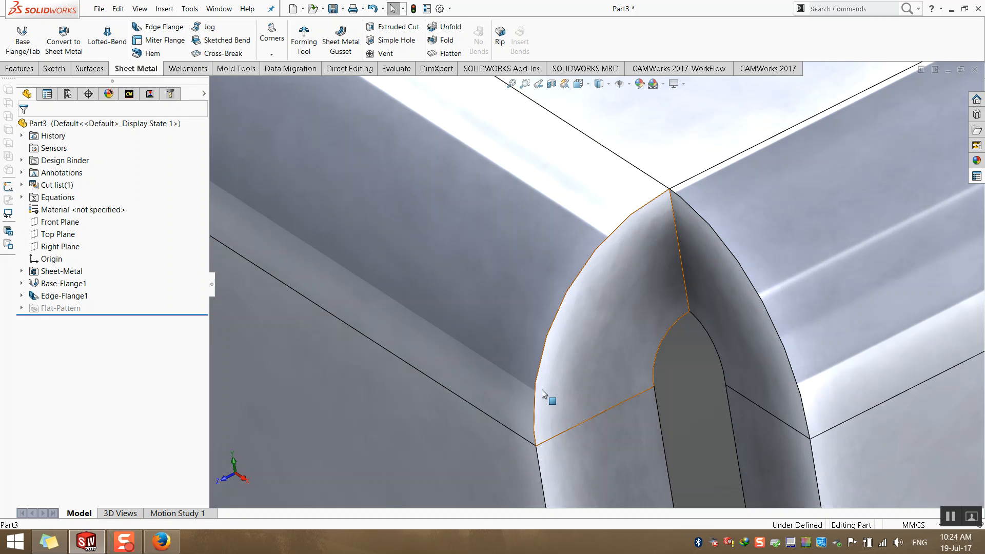
{"action": "scroll", "coordinate": [543, 389], "scroll_direction": "up", "scroll_amount": 10}
{"action": "middle_click_drag", "start_coordinate": [583, 412], "coordinate": [539, 253]}
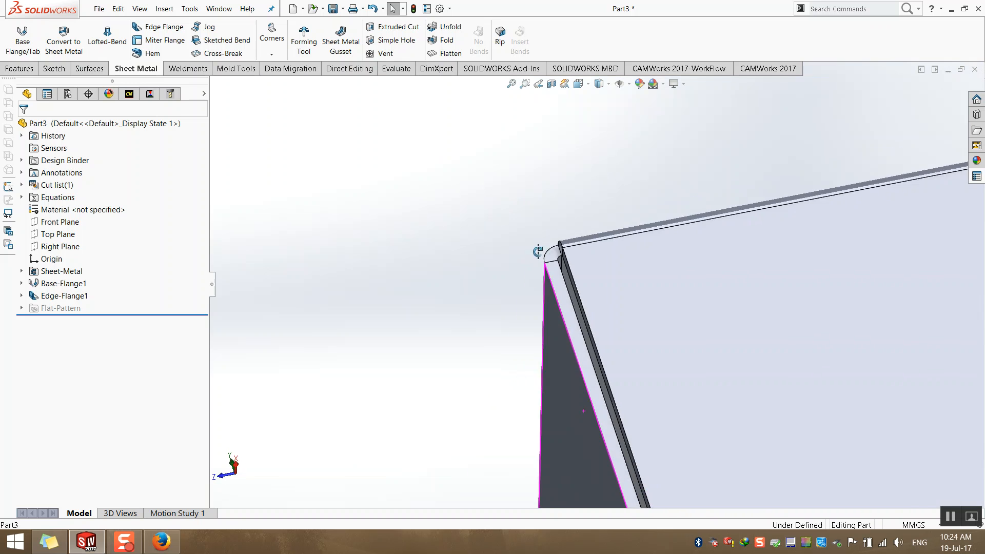
{"action": "middle_click_drag", "start_coordinate": [556, 334], "coordinate": [545, 285]}
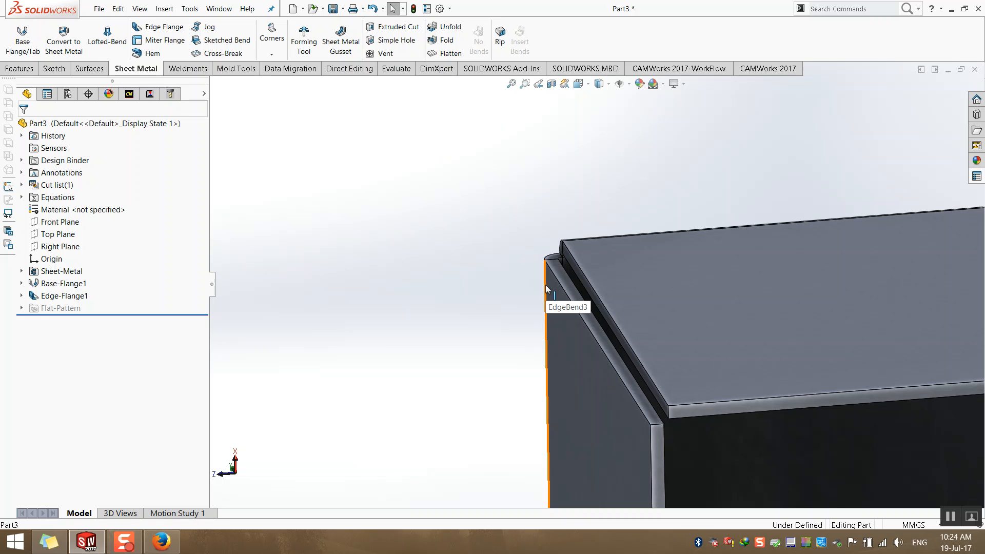
Examine the box's open side, its interior and the gaps between adjacent flanges from several angles.
{"action": "scroll", "coordinate": [769, 268], "scroll_direction": "up", "scroll_amount": 3}
{"action": "middle_click_drag", "start_coordinate": [777, 272], "coordinate": [743, 237]}
{"action": "scroll", "coordinate": [734, 297], "scroll_direction": "up", "scroll_amount": 3}
{"action": "scroll", "coordinate": [733, 298], "scroll_direction": "up", "scroll_amount": 3}
{"action": "middle_click_drag", "start_coordinate": [700, 293], "coordinate": [721, 226]}
{"action": "scroll", "coordinate": [737, 306], "scroll_direction": "down", "scroll_amount": 3}
{"action": "scroll", "coordinate": [627, 319], "scroll_direction": "down", "scroll_amount": 4}
{"action": "middle_click_drag", "start_coordinate": [502, 354], "coordinate": [519, 394]}
{"action": "scroll", "coordinate": [534, 397], "scroll_direction": "up", "scroll_amount": 3}
{"action": "scroll", "coordinate": [542, 398], "scroll_direction": "down", "scroll_amount": 2}
{"action": "scroll", "coordinate": [542, 398], "scroll_direction": "down", "scroll_amount": 3}
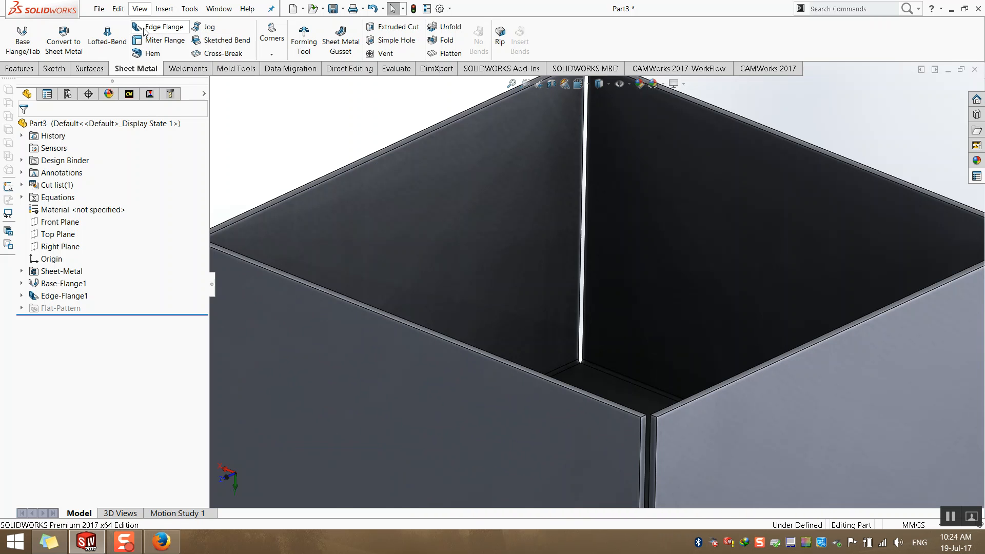
Try to add 1 mm edge flanges at 90 degrees along all four rim edges of the open box.
{"action": "left_click", "coordinate": [148, 28]}
{"action": "scroll", "coordinate": [352, 136], "scroll_direction": "up", "scroll_amount": 2}
{"action": "left_click", "coordinate": [368, 225]}
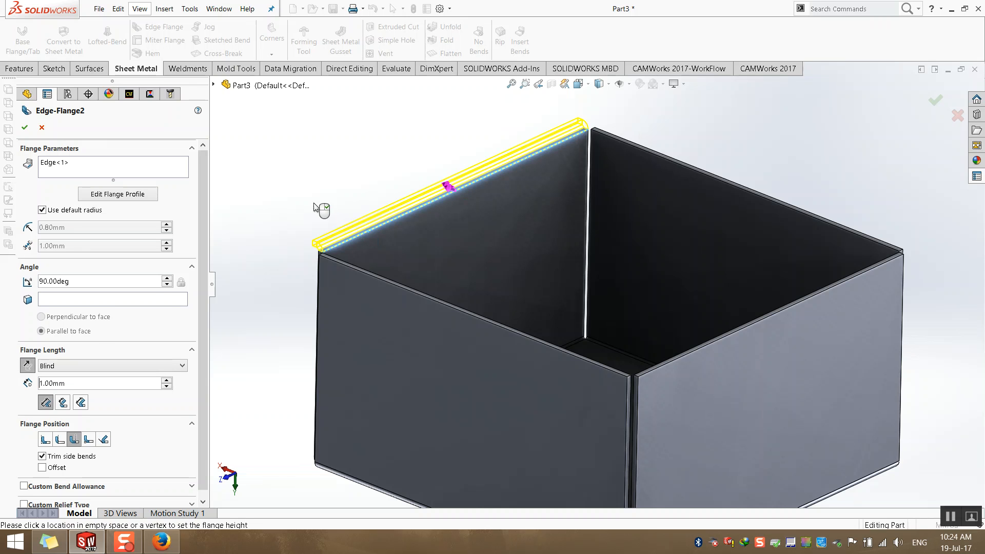
{"action": "left_click", "coordinate": [376, 279]}
{"action": "left_click", "coordinate": [658, 365]}
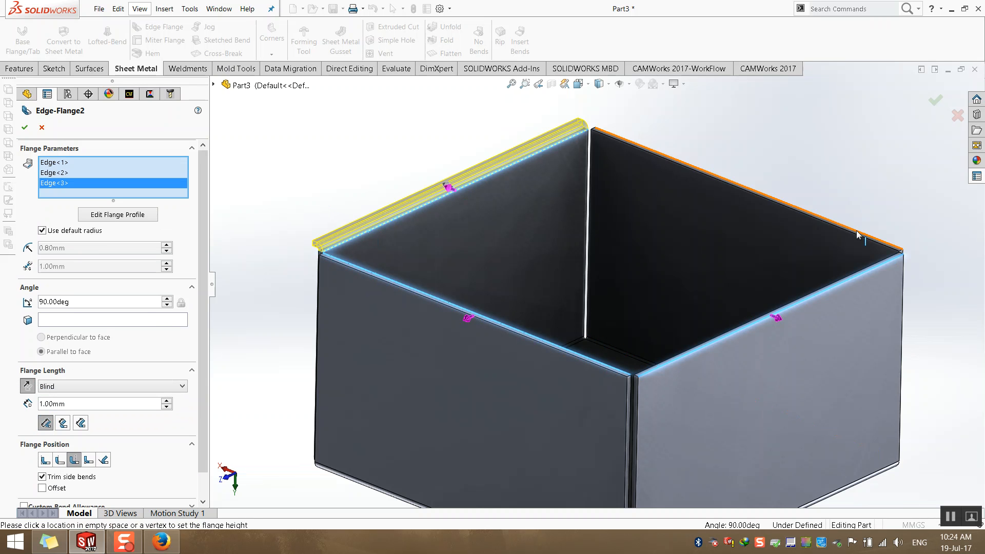
{"action": "left_click", "coordinate": [801, 211]}
{"action": "left_click", "coordinate": [25, 127]}
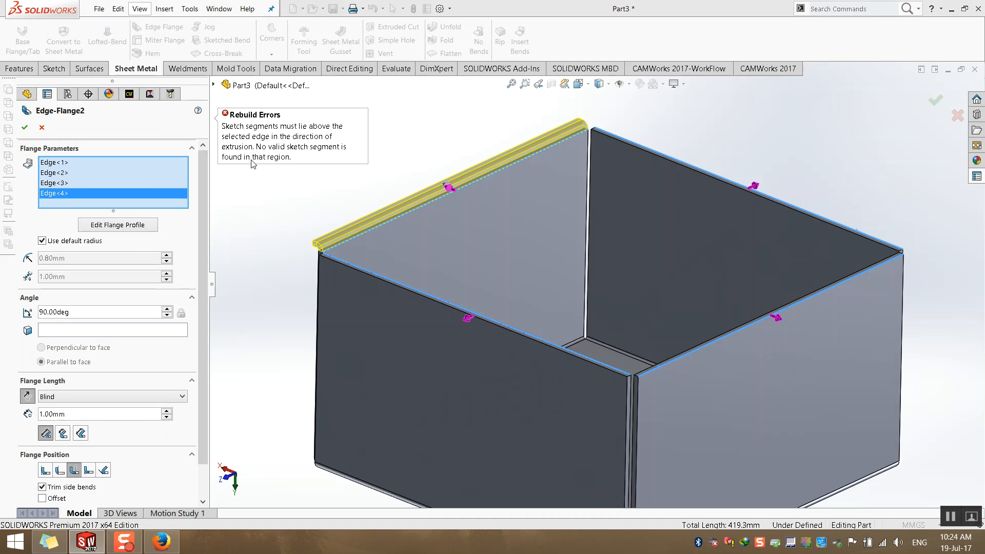
{"action": "left_click", "coordinate": [42, 128]}
Add a 75.80 mm lid flange bent outward at 90 degrees along one rim edge of the box.
{"action": "left_click", "coordinate": [157, 26]}
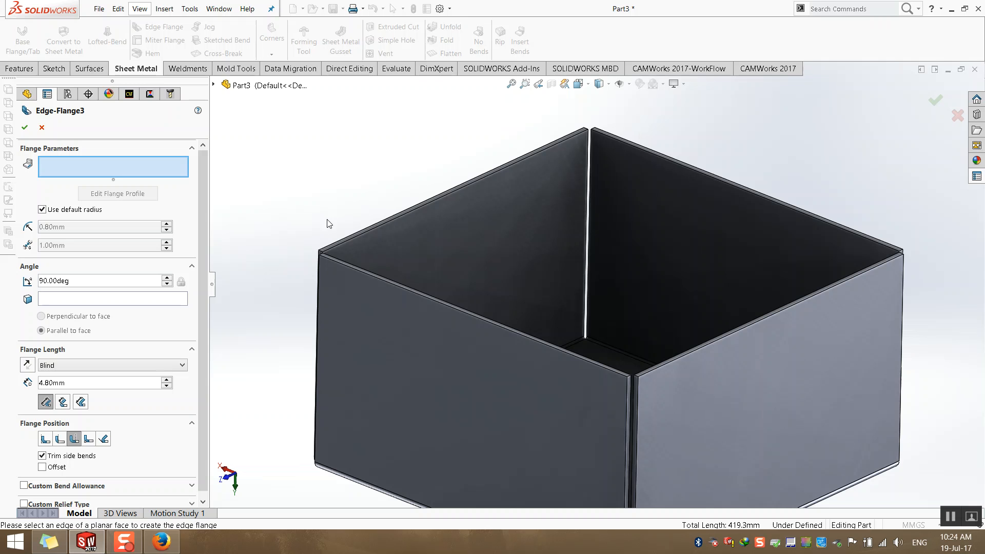
{"action": "left_click", "coordinate": [340, 239]}
{"action": "left_click", "coordinate": [264, 203]}
{"action": "scroll", "coordinate": [264, 202], "scroll_direction": "up", "scroll_amount": 5}
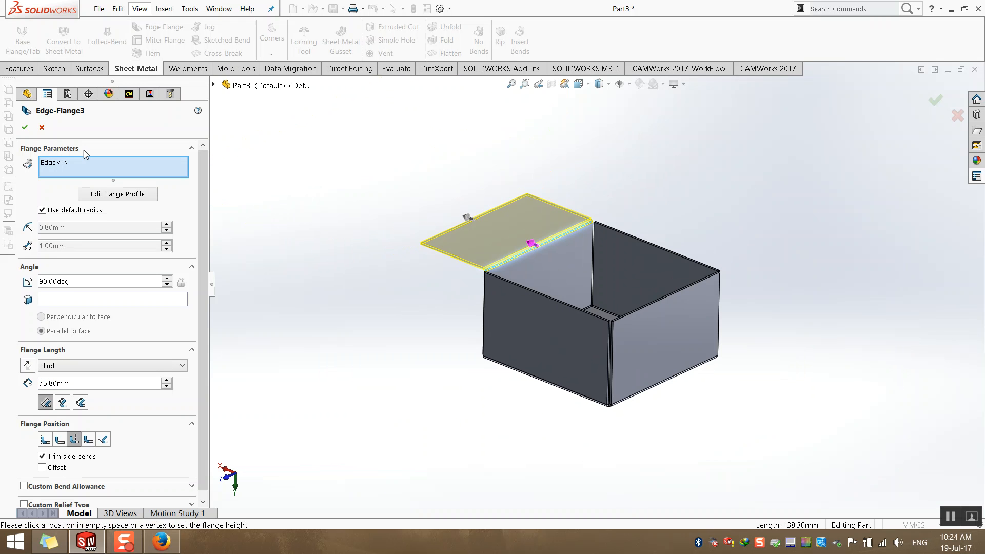
{"action": "left_click", "coordinate": [25, 128]}
Add an open hem with a 20 mm length and 5 mm gap along the lid flange's outer edge.
{"action": "scroll", "coordinate": [409, 235], "scroll_direction": "down", "scroll_amount": 6}
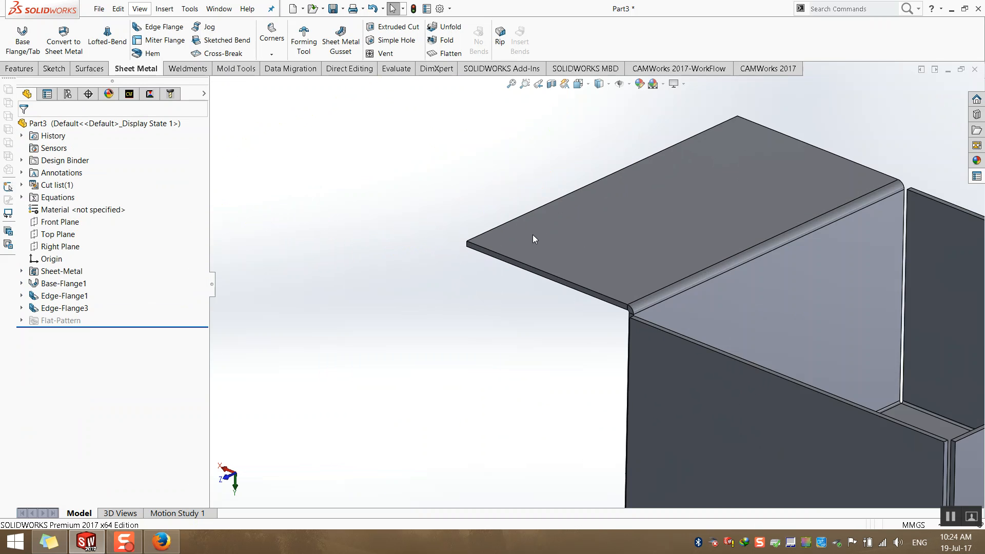
{"action": "left_click", "coordinate": [150, 54]}
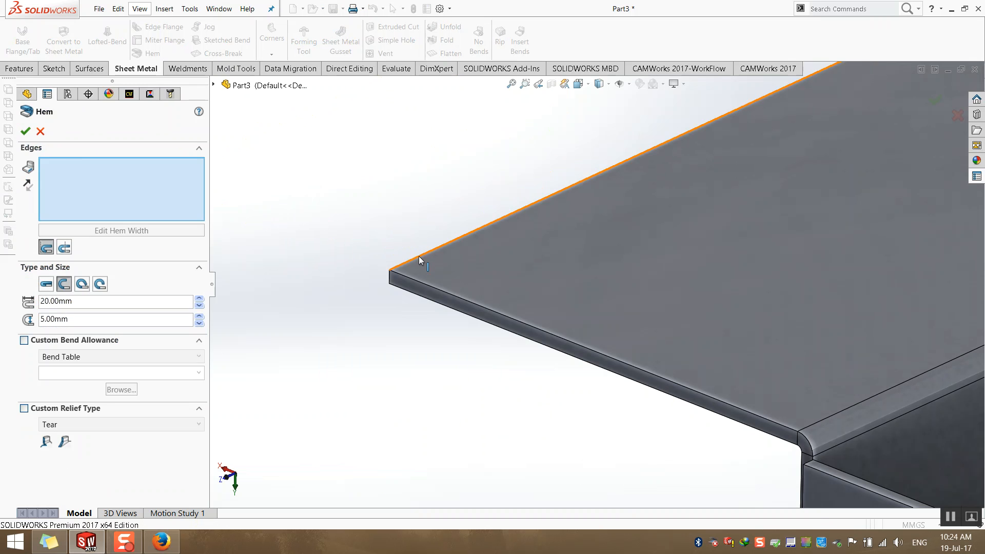
{"action": "left_click", "coordinate": [419, 257]}
{"action": "left_click", "coordinate": [25, 132]}
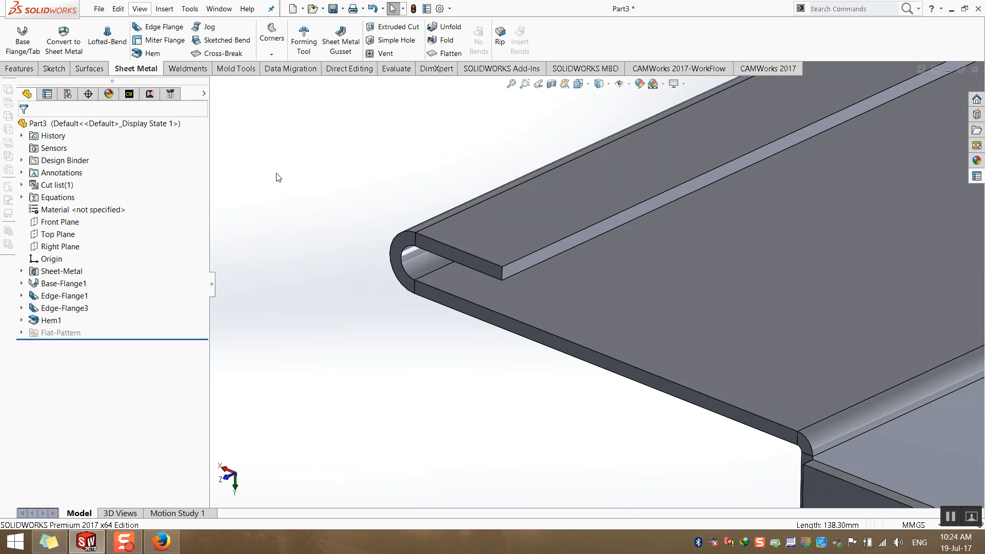
{"action": "scroll", "coordinate": [332, 259], "scroll_direction": "up", "scroll_amount": 6}
{"action": "middle_click_drag", "start_coordinate": [488, 324], "coordinate": [539, 304]}
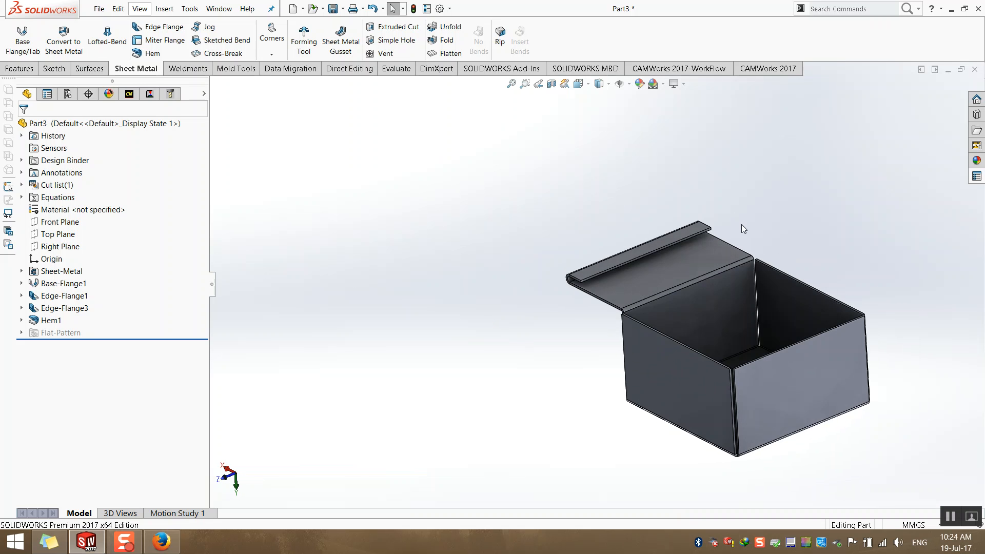
Flatten the box and start exporting its flat pattern to the desktop as Part3.DXF.
{"action": "scroll", "coordinate": [742, 257], "scroll_direction": "down", "scroll_amount": 2}
{"action": "left_click", "coordinate": [450, 54]}
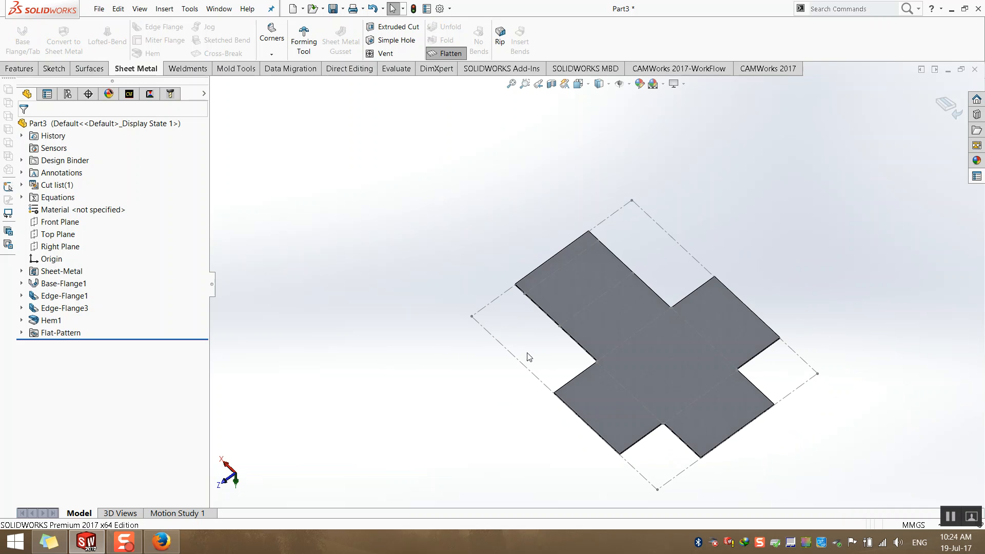
{"action": "left_click", "coordinate": [638, 363]}
{"action": "right_click", "coordinate": [638, 360]}
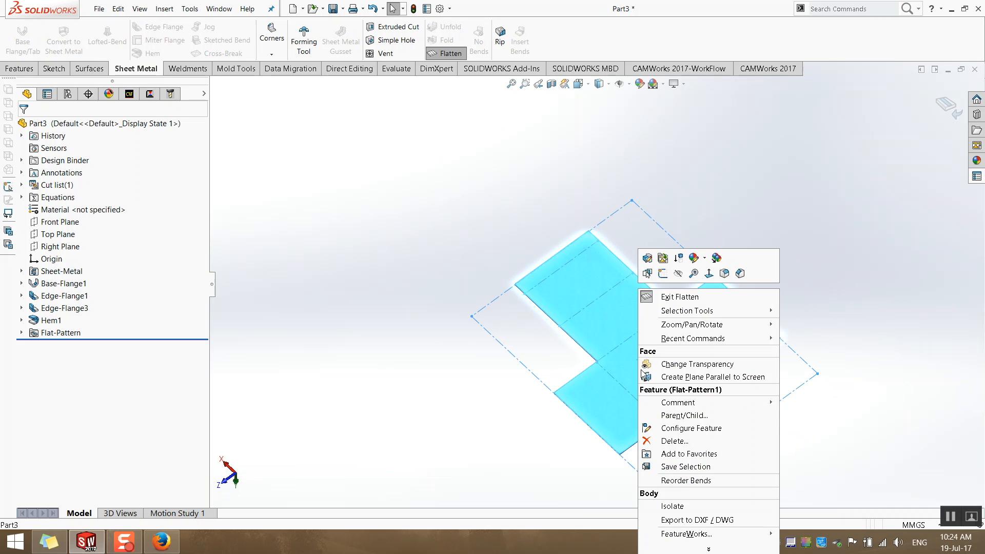
{"action": "left_click", "coordinate": [677, 520]}
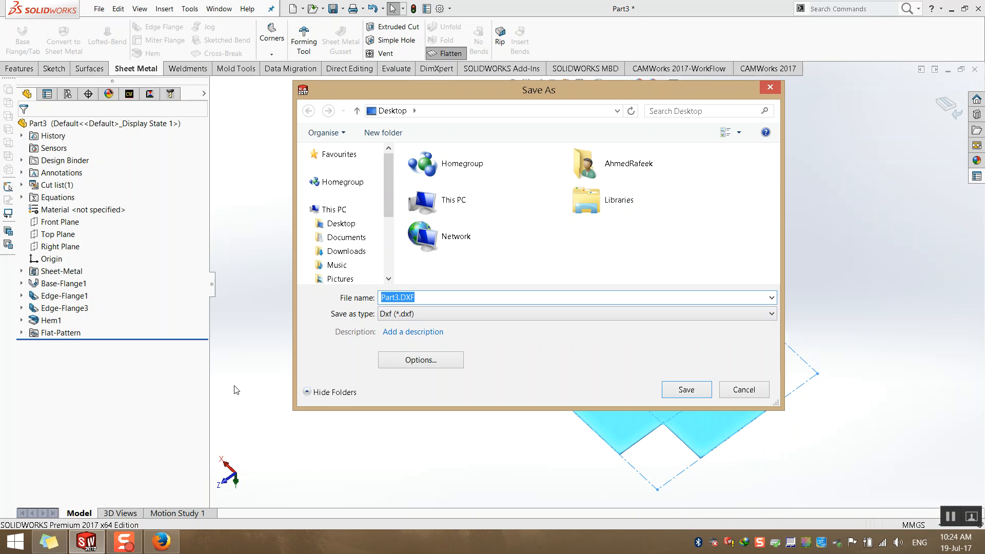
{"action": "left_click", "coordinate": [688, 393]}
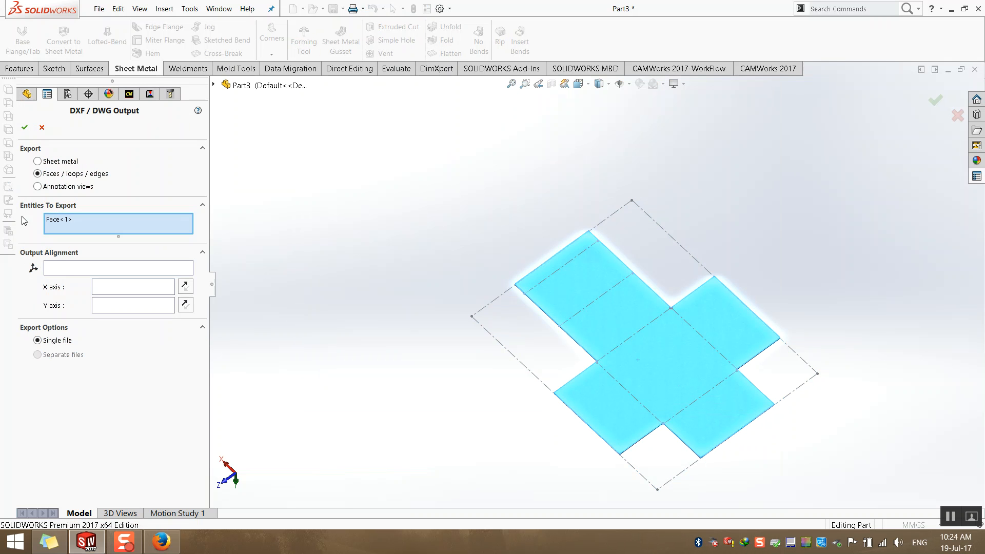
Export the flat pattern as sheet metal with geometry and bend lines, and save the DXF from the cleanup preview.
{"action": "left_click", "coordinate": [38, 161]}
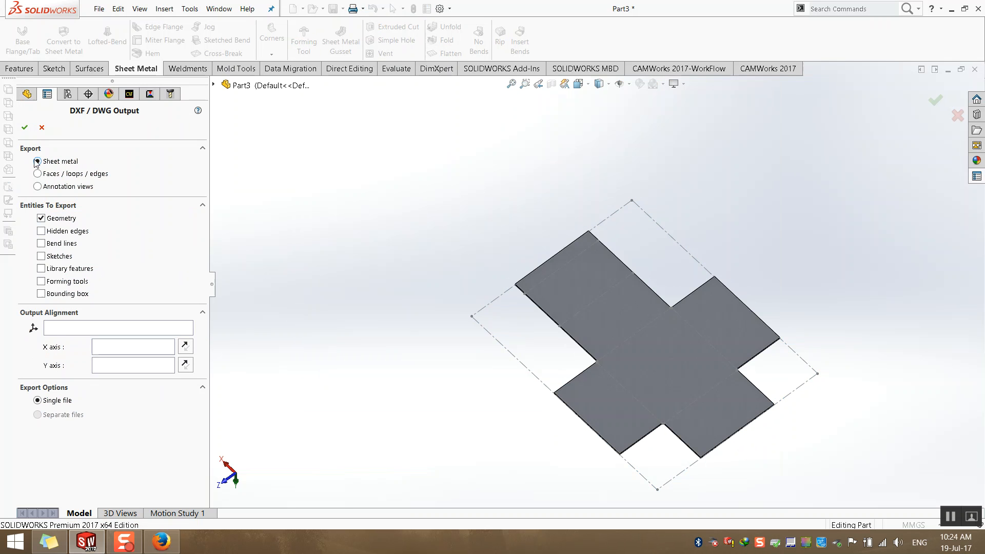
{"action": "left_click", "coordinate": [41, 244]}
{"action": "left_click", "coordinate": [24, 127]}
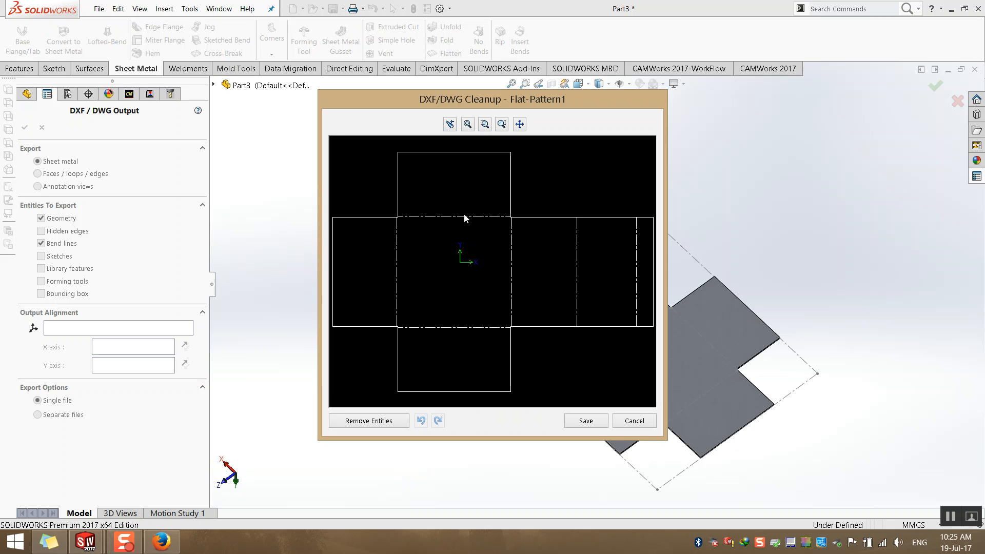
{"action": "left_click", "coordinate": [587, 421]}
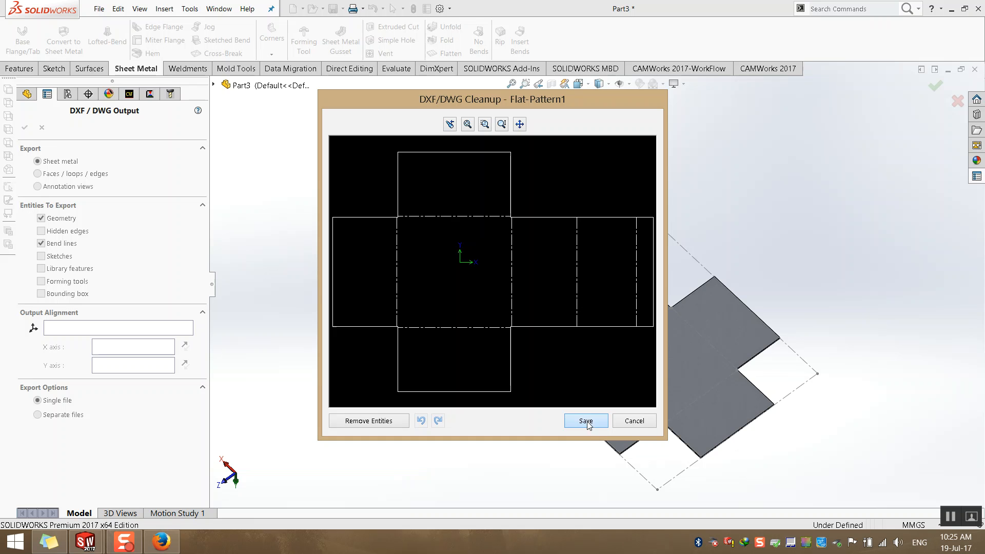
Move Part3.DXF to an empty area of the desktop and open it in DraftSight, postponing the performance report choice.
{"action": "left_click", "coordinate": [952, 8]}
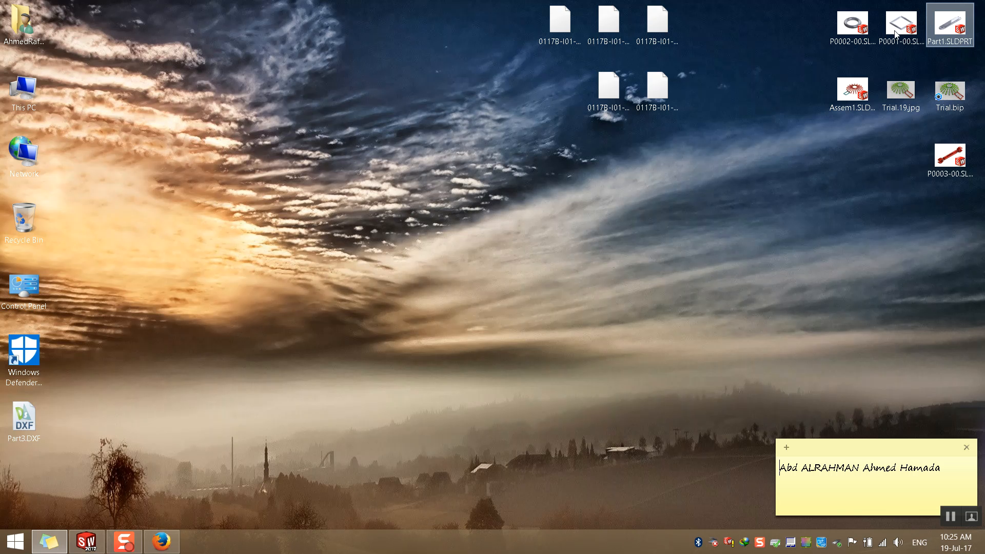
{"action": "left_click_drag", "start_coordinate": [19, 435], "coordinate": [266, 167]}
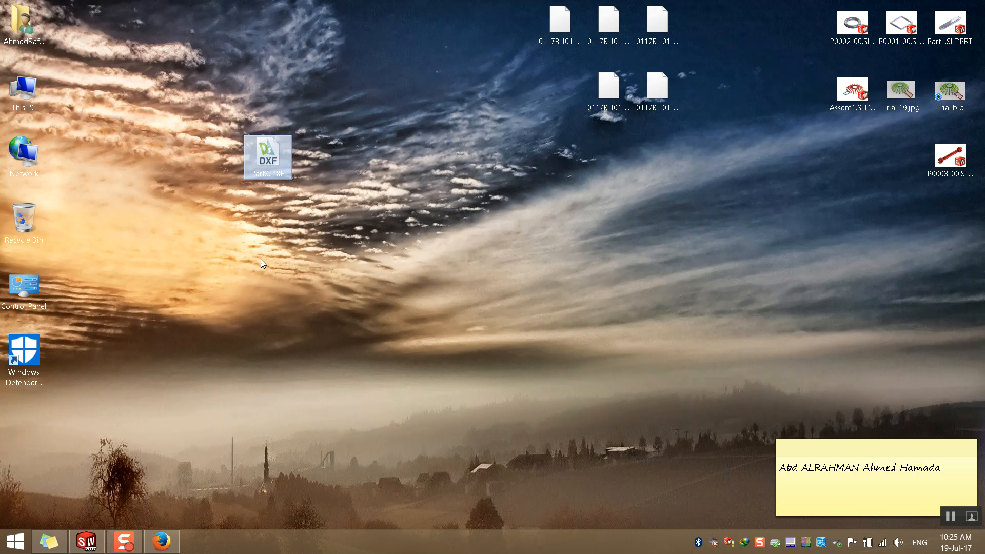
{"action": "double_click", "coordinate": [264, 165]}
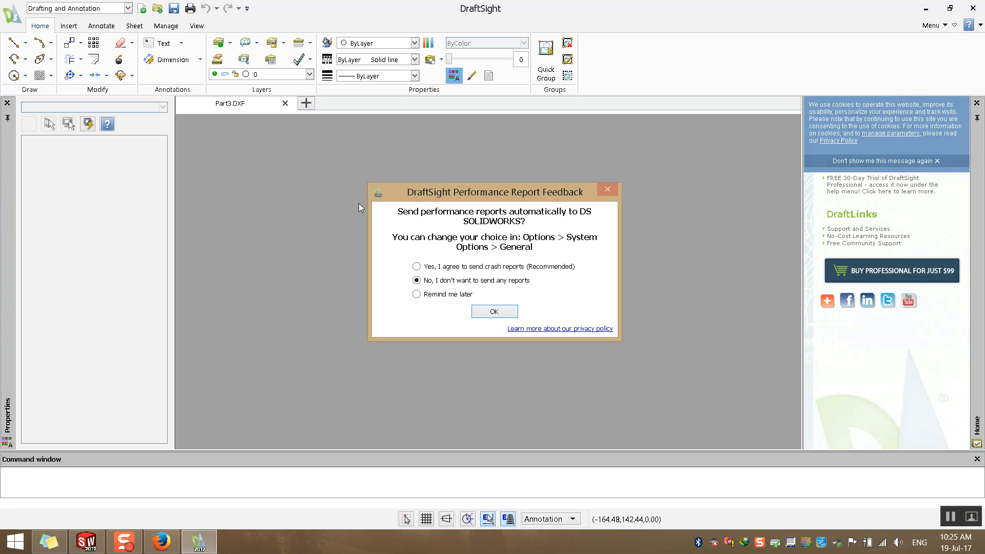
{"action": "left_click", "coordinate": [445, 294]}
{"action": "left_click", "coordinate": [494, 312]}
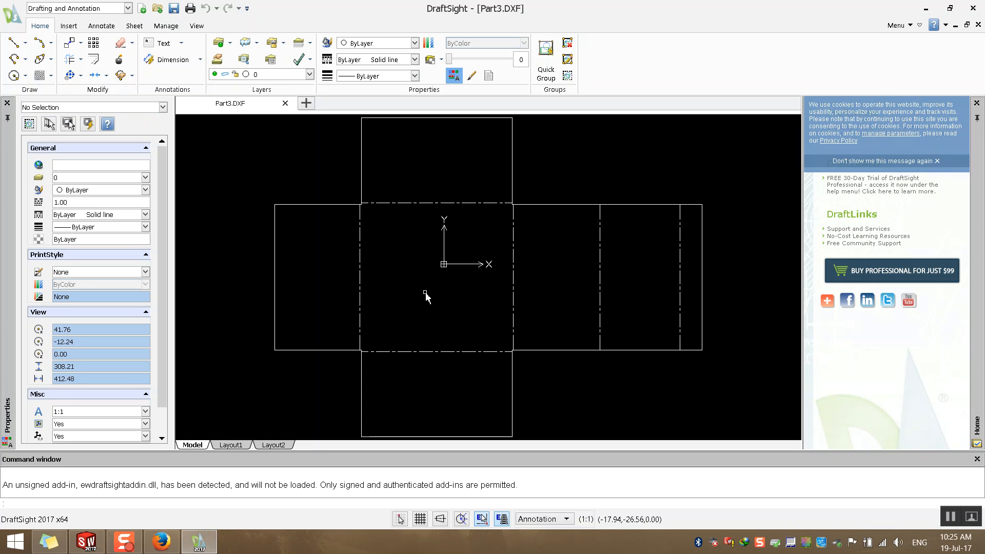
Examine the exported flat pattern's outline, bend lines and corner relief up close and as a whole.
{"action": "scroll", "coordinate": [419, 295], "scroll_direction": "down", "scroll_amount": 3}
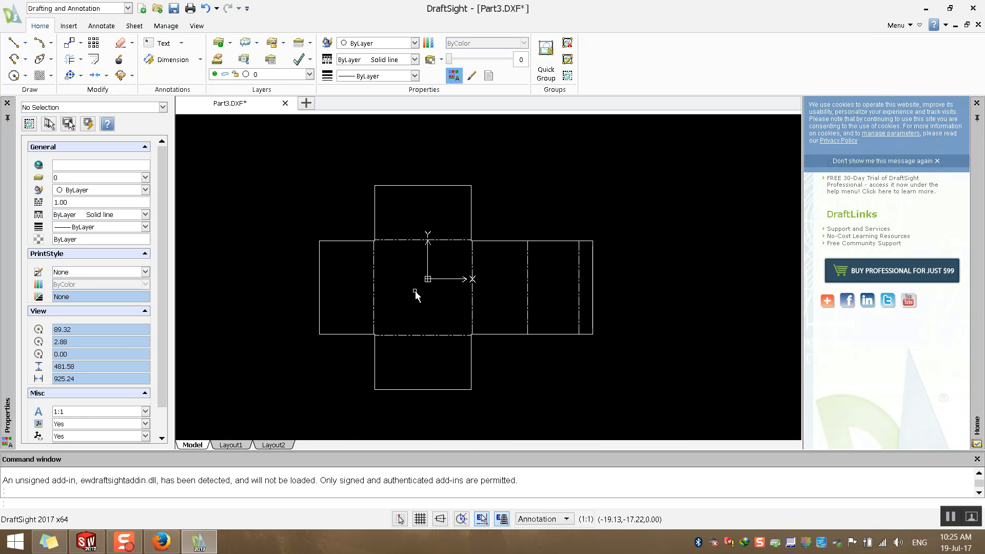
{"action": "scroll", "coordinate": [477, 277], "scroll_direction": "up", "scroll_amount": 2}
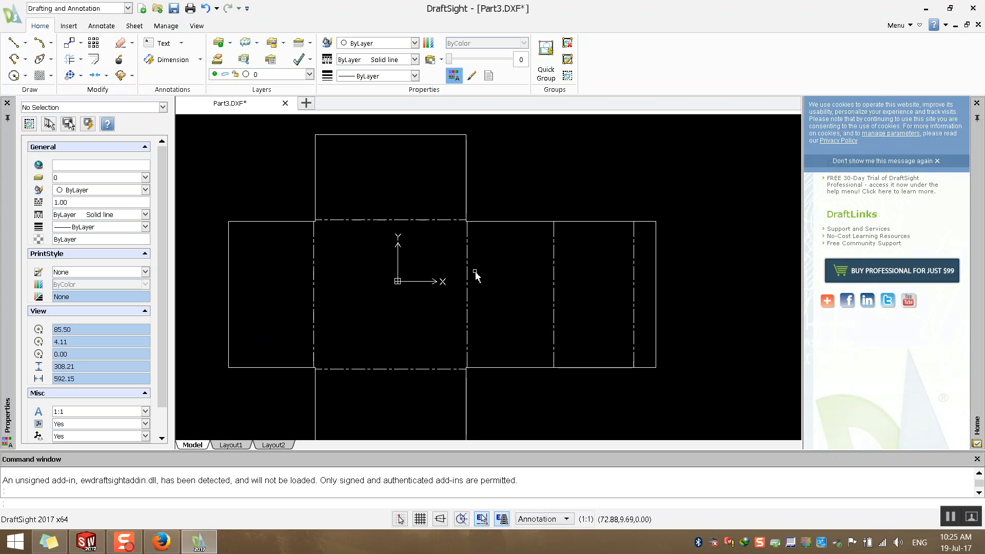
{"action": "scroll", "coordinate": [336, 200], "scroll_direction": "down", "scroll_amount": 2}
{"action": "scroll", "coordinate": [314, 216], "scroll_direction": "up", "scroll_amount": 15}
{"action": "scroll", "coordinate": [435, 284], "scroll_direction": "up", "scroll_amount": 4}
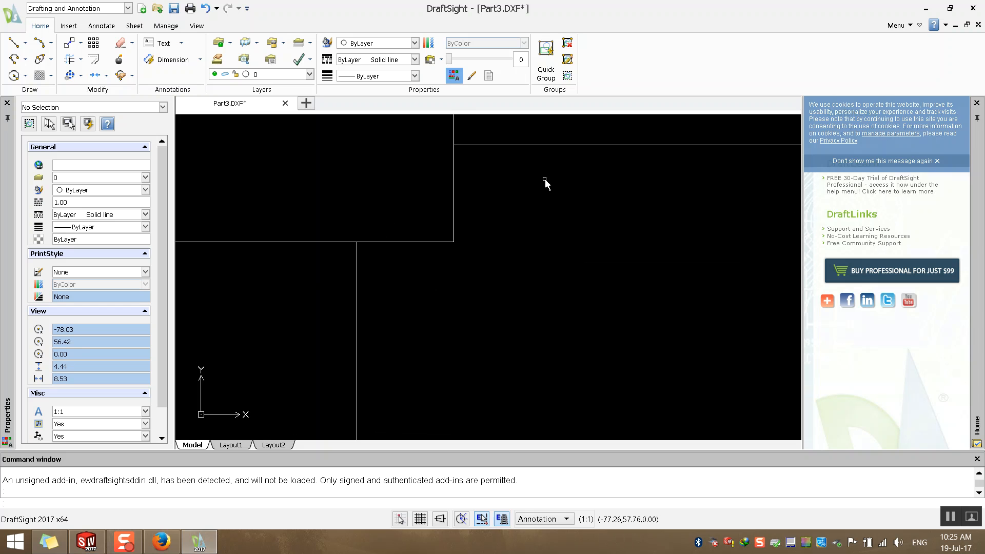
{"action": "scroll", "coordinate": [535, 183], "scroll_direction": "down", "scroll_amount": 20}
{"action": "type", "text": "z"}
{"action": "key", "text": "Return"}
{"action": "type", "text": "a"}
{"action": "key", "text": "Return"}
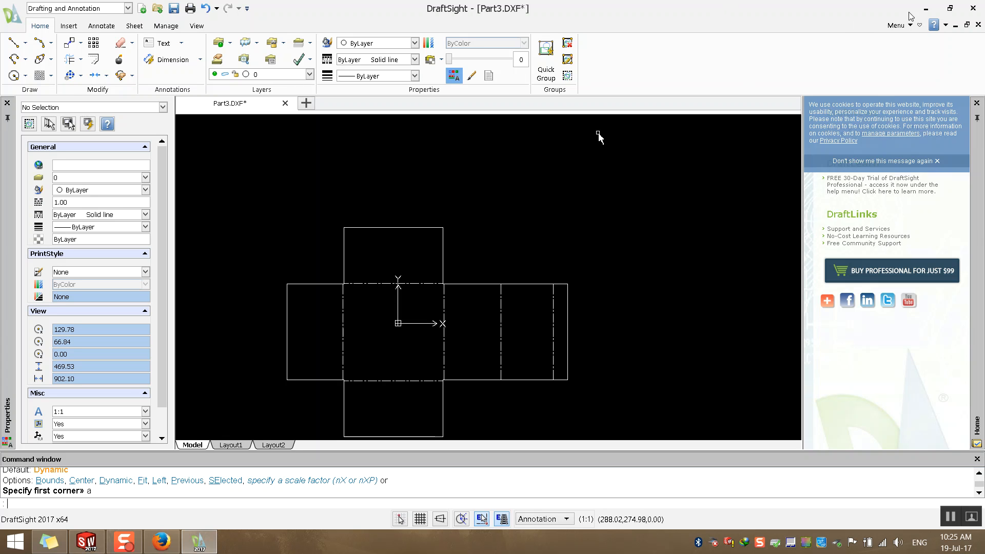
Close DraftSight without saving the changes to Part3.DXF and fold the flattened box back up in SOLIDWORKS.
{"action": "left_click", "coordinate": [973, 8]}
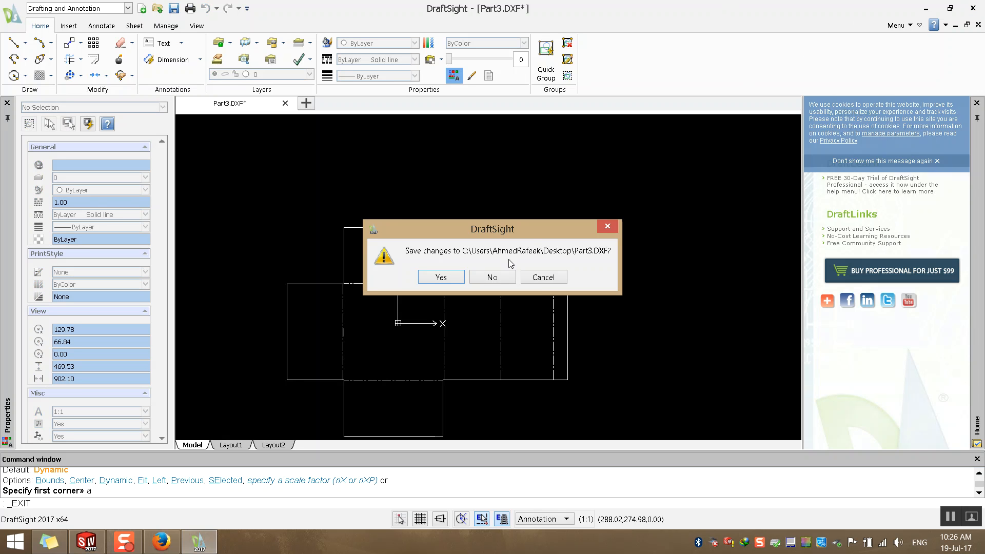
{"action": "left_click", "coordinate": [493, 278]}
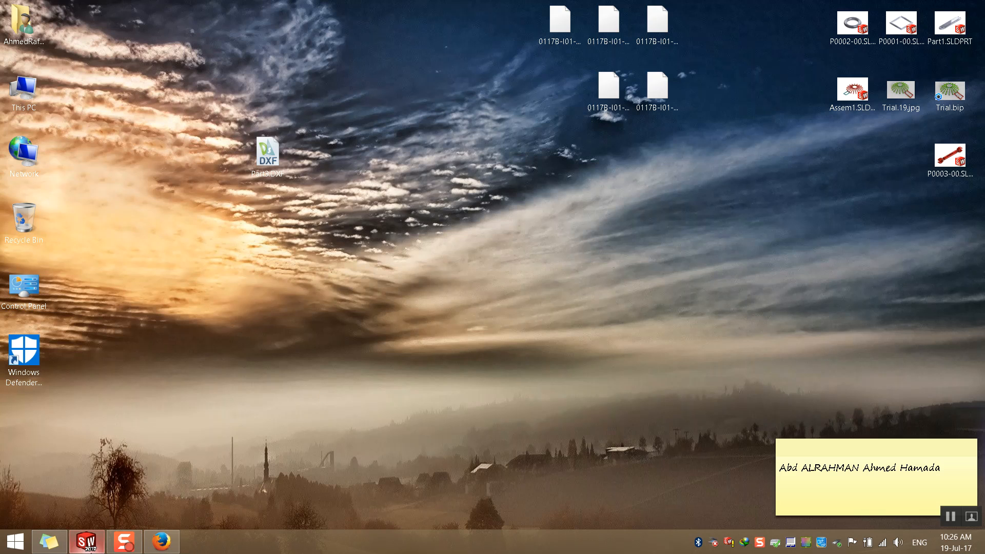
{"action": "left_click", "coordinate": [85, 544]}
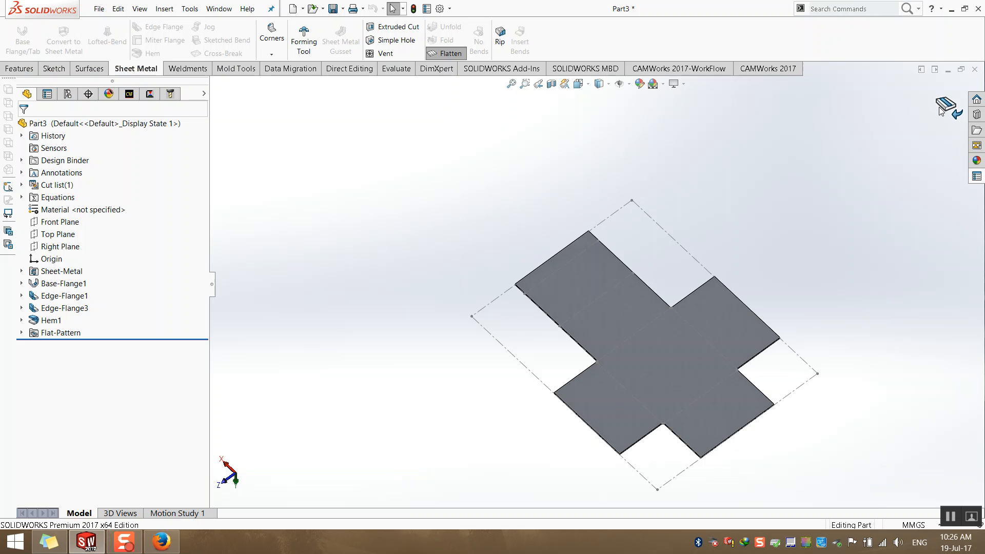
{"action": "left_click", "coordinate": [444, 53]}
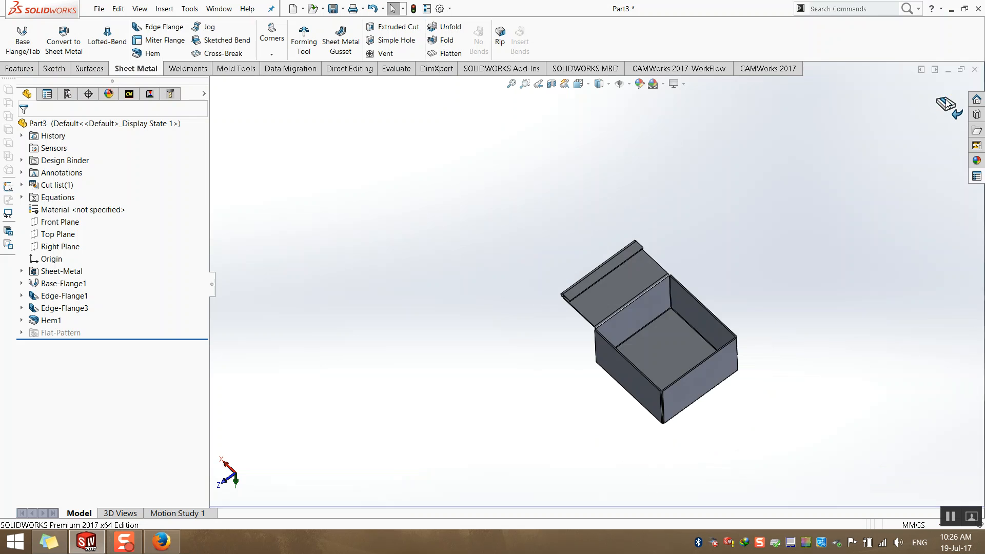
Create a drawing from the box part with the Drawing template, saving the part to the desktop as Part3.SLDPRT.
{"action": "left_click", "coordinate": [99, 8]}
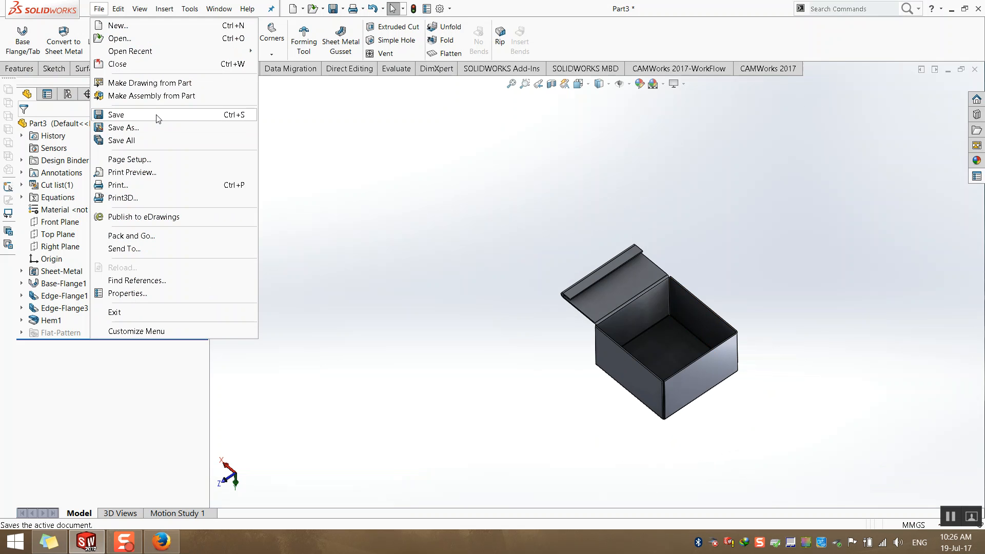
{"action": "left_click", "coordinate": [152, 85]}
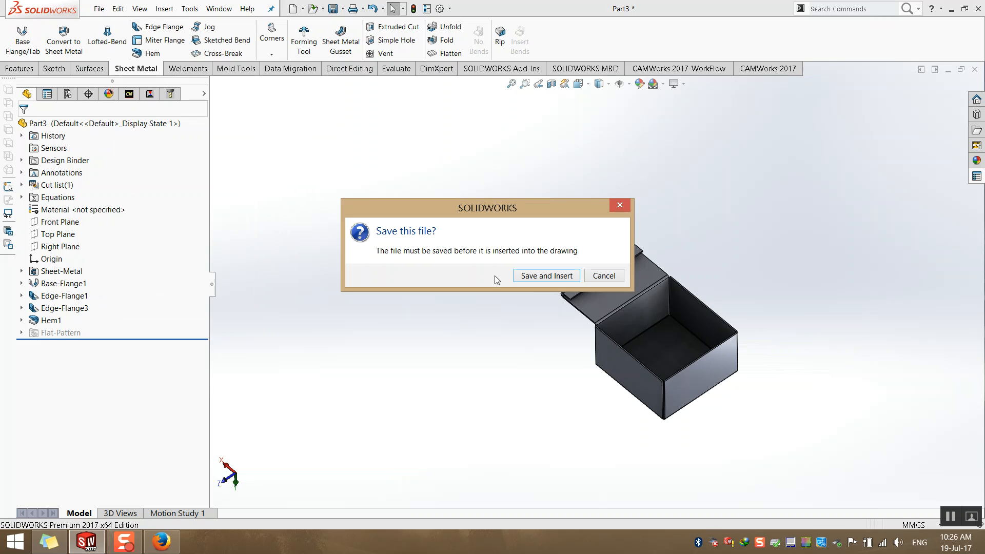
{"action": "left_click", "coordinate": [530, 277]}
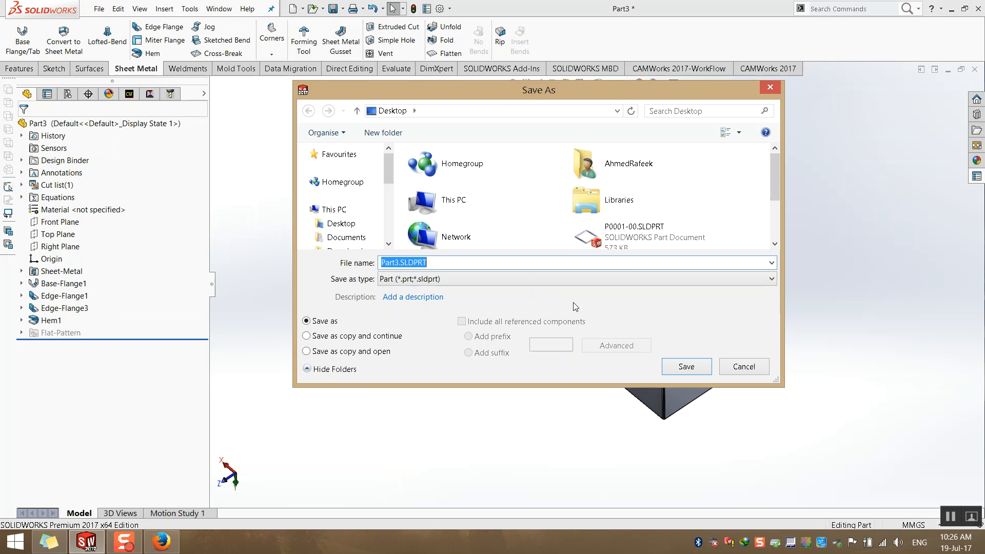
{"action": "left_click", "coordinate": [685, 365]}
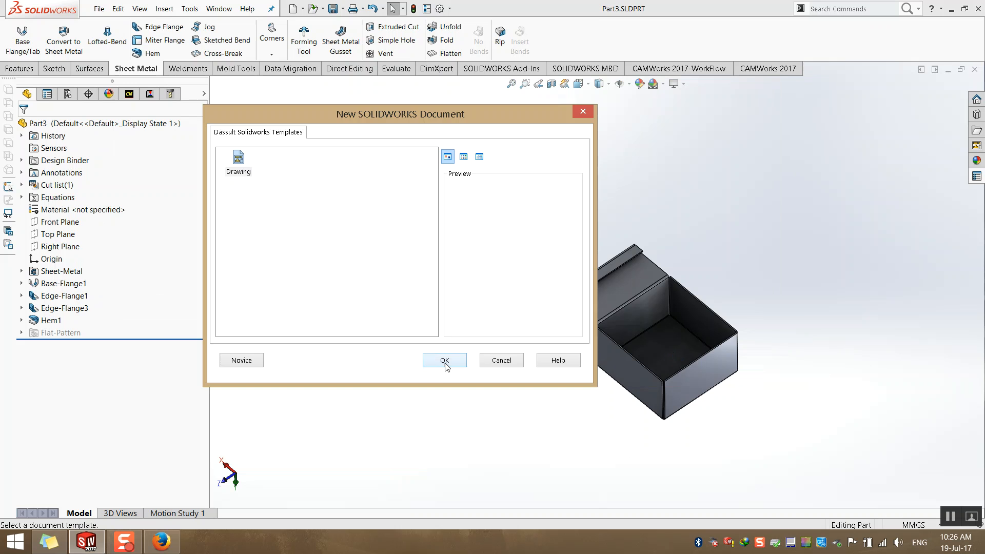
{"action": "left_click", "coordinate": [444, 361]}
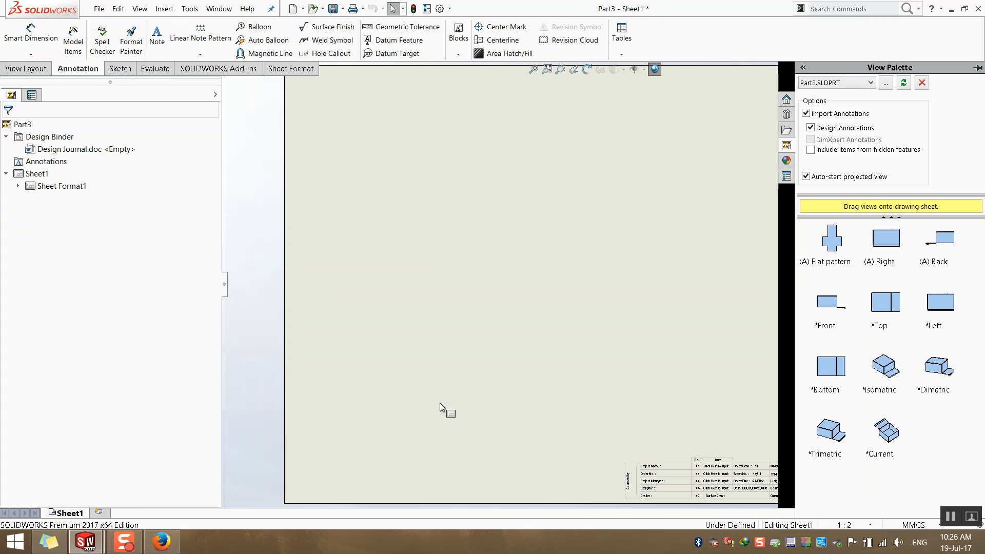
Place the box's flat pattern view with its design annotations on the drawing sheet.
{"action": "left_click", "coordinate": [549, 75]}
{"action": "left_click", "coordinate": [976, 146]}
{"action": "left_click_drag", "start_coordinate": [831, 238], "coordinate": [455, 250]}
{"action": "scroll", "coordinate": [473, 309], "scroll_direction": "down", "scroll_amount": 5}
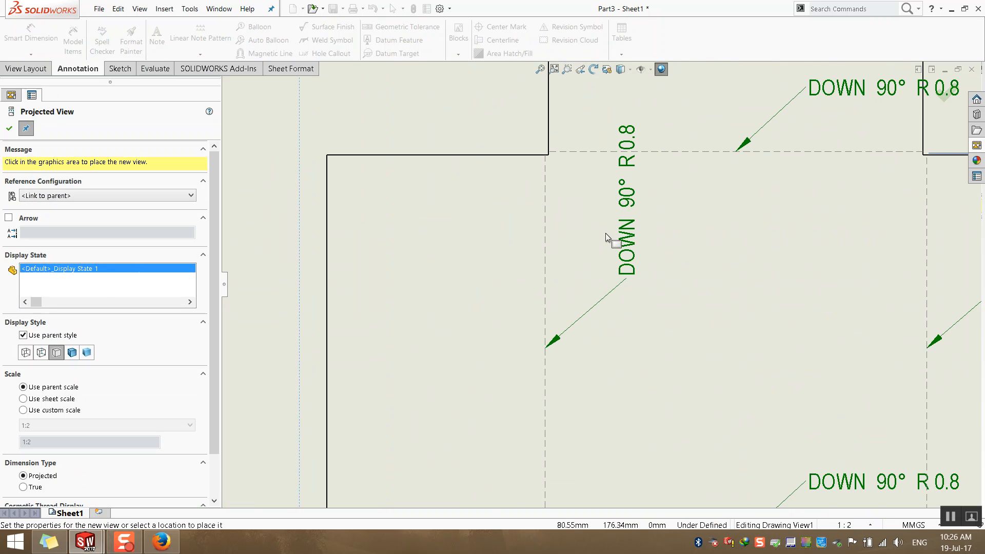
{"action": "scroll", "coordinate": [637, 310], "scroll_direction": "up", "scroll_amount": 3}
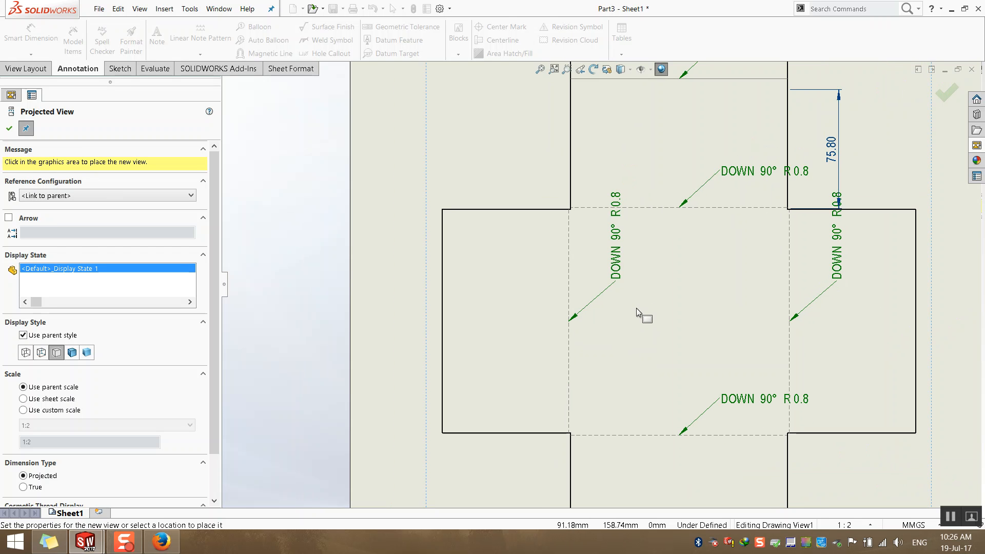
Reposition the bend notes of the left, right and upper base bends and the UP 90° bend closer to their bend lines.
{"action": "key", "text": "Escape"}
{"action": "left_click_drag", "start_coordinate": [625, 259], "coordinate": [606, 285]}
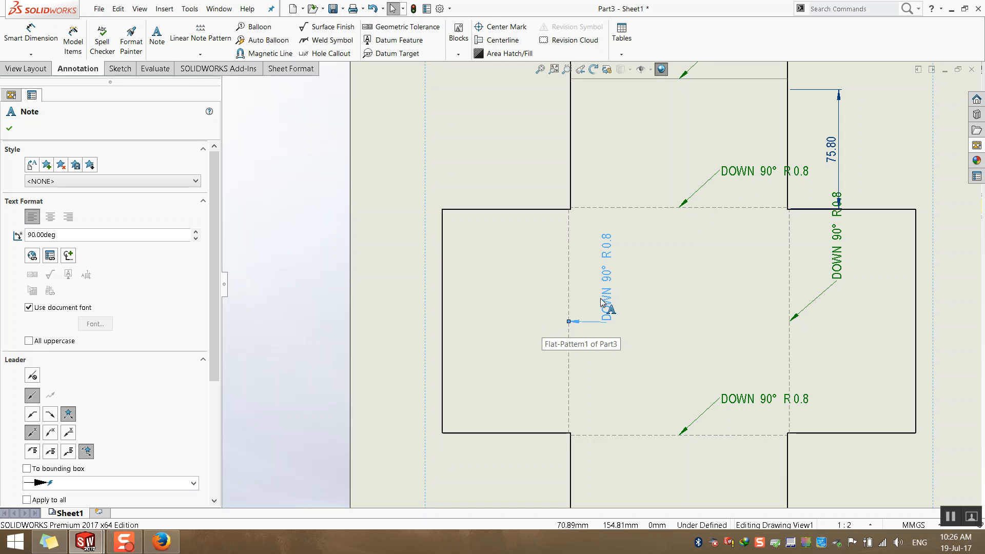
{"action": "scroll", "coordinate": [615, 250], "scroll_direction": "up", "scroll_amount": 1}
{"action": "scroll", "coordinate": [614, 247], "scroll_direction": "up", "scroll_amount": 2}
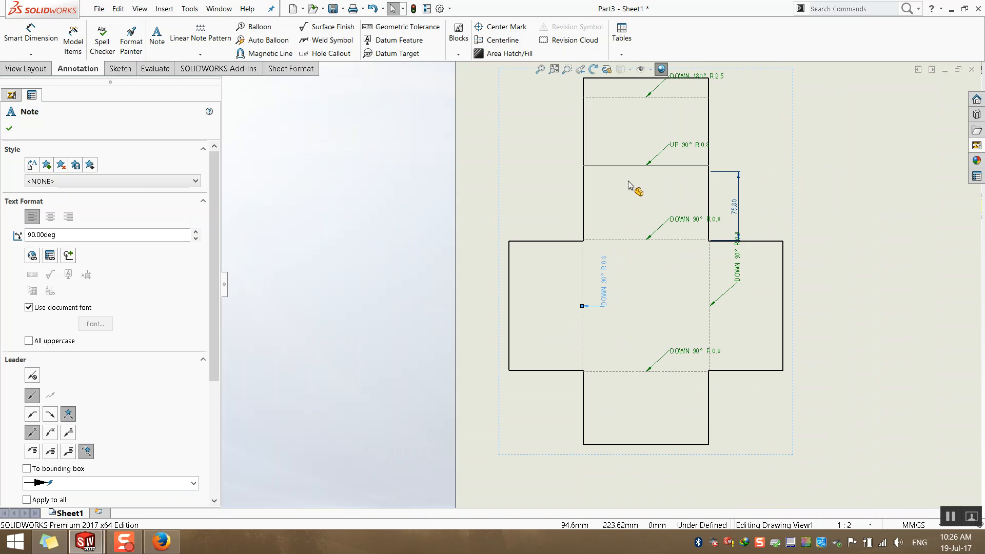
{"action": "scroll", "coordinate": [675, 131], "scroll_direction": "down", "scroll_amount": 3}
{"action": "left_click_drag", "start_coordinate": [689, 152], "coordinate": [663, 150]}
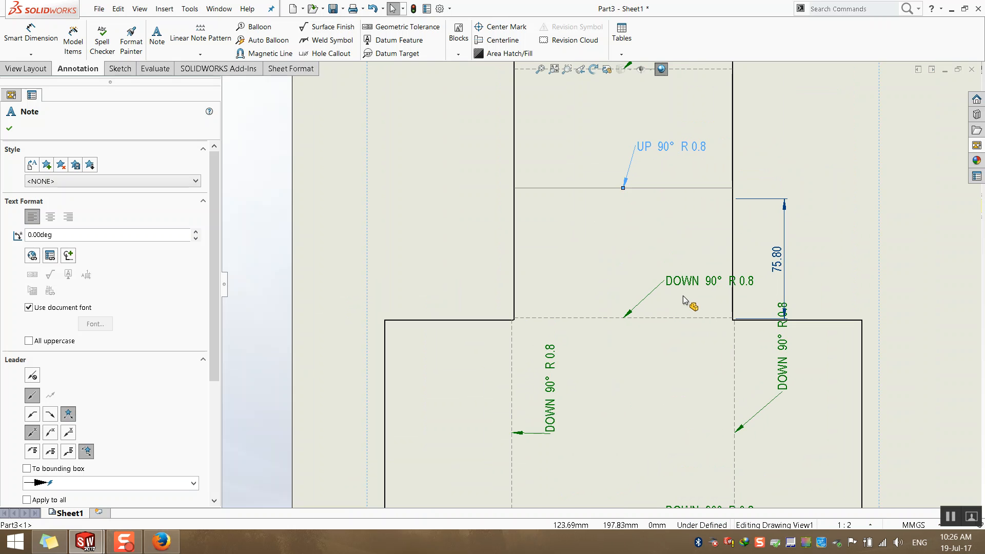
{"action": "left_click_drag", "start_coordinate": [688, 297], "coordinate": [651, 306]}
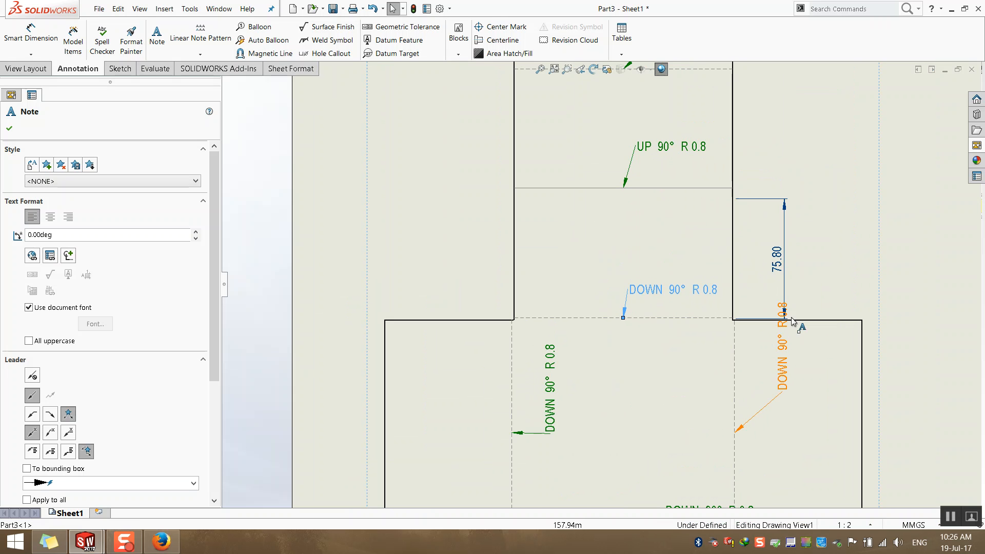
{"action": "left_click_drag", "start_coordinate": [783, 354], "coordinate": [805, 405]}
Move the lower base bend's note inside the base, the DOWN 180° note below its bend line, and shift the UP 90° note left.
{"action": "scroll", "coordinate": [666, 451], "scroll_direction": "up", "scroll_amount": 3}
{"action": "scroll", "coordinate": [663, 447], "scroll_direction": "down", "scroll_amount": 2}
{"action": "left_click_drag", "start_coordinate": [611, 309], "coordinate": [560, 300]}
{"action": "scroll", "coordinate": [561, 298], "scroll_direction": "up", "scroll_amount": 3}
{"action": "scroll", "coordinate": [594, 139], "scroll_direction": "down", "scroll_amount": 2}
{"action": "scroll", "coordinate": [595, 143], "scroll_direction": "down", "scroll_amount": 2}
{"action": "left_click_drag", "start_coordinate": [629, 145], "coordinate": [583, 200]}
{"action": "left_click_drag", "start_coordinate": [587, 240], "coordinate": [562, 248]}
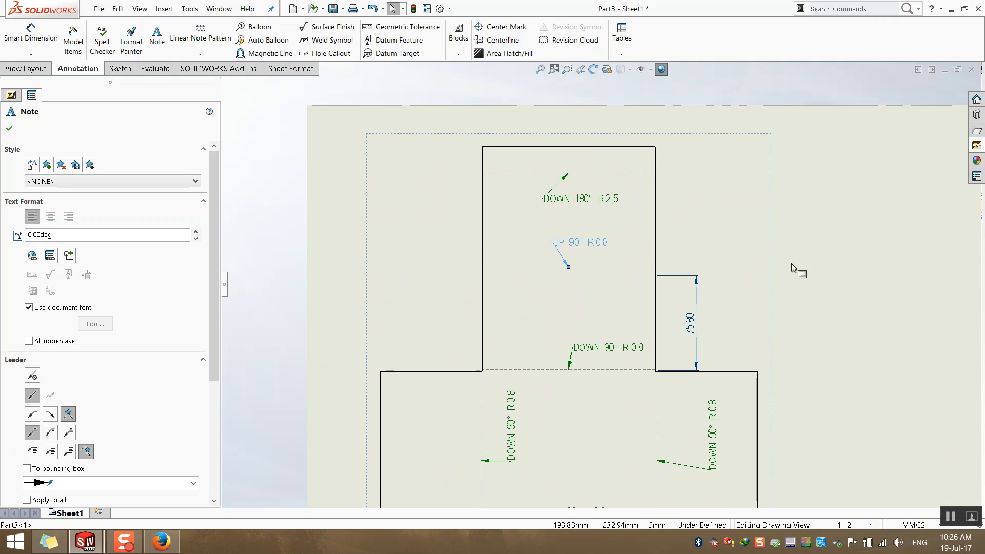
Replace the flat pattern's 75.80 dimension with a vertical one from the top edge to the side flap's upper edge, enabling reference dimension display.
{"action": "left_click", "coordinate": [765, 273]}
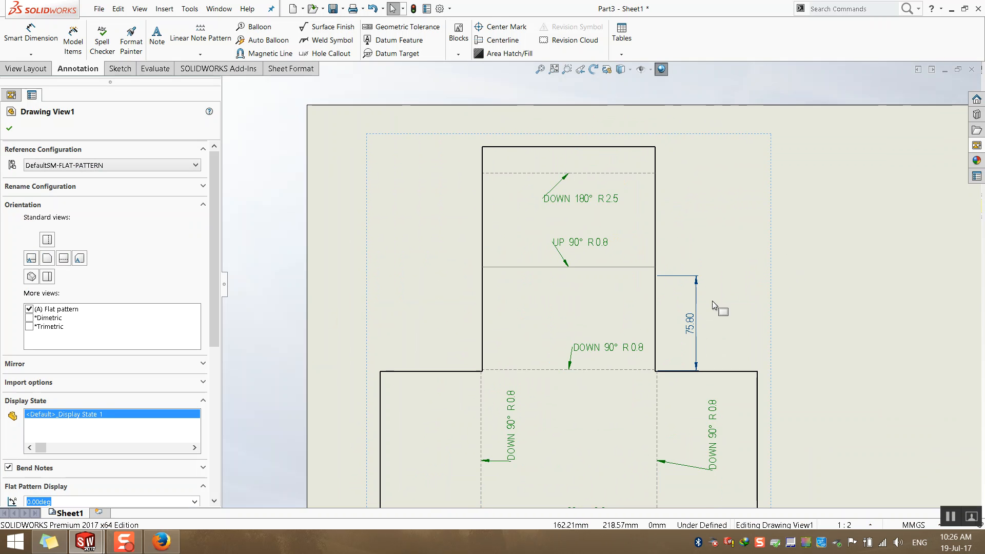
{"action": "left_click", "coordinate": [696, 300]}
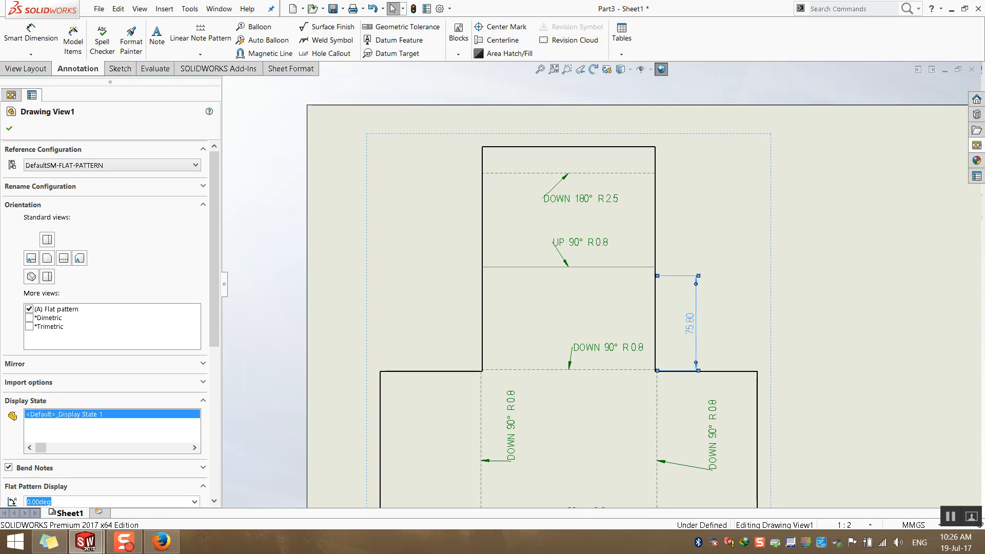
{"action": "left_click", "coordinate": [15, 44]}
{"action": "left_click", "coordinate": [617, 147]}
{"action": "left_click", "coordinate": [670, 370]}
{"action": "left_click", "coordinate": [812, 289]}
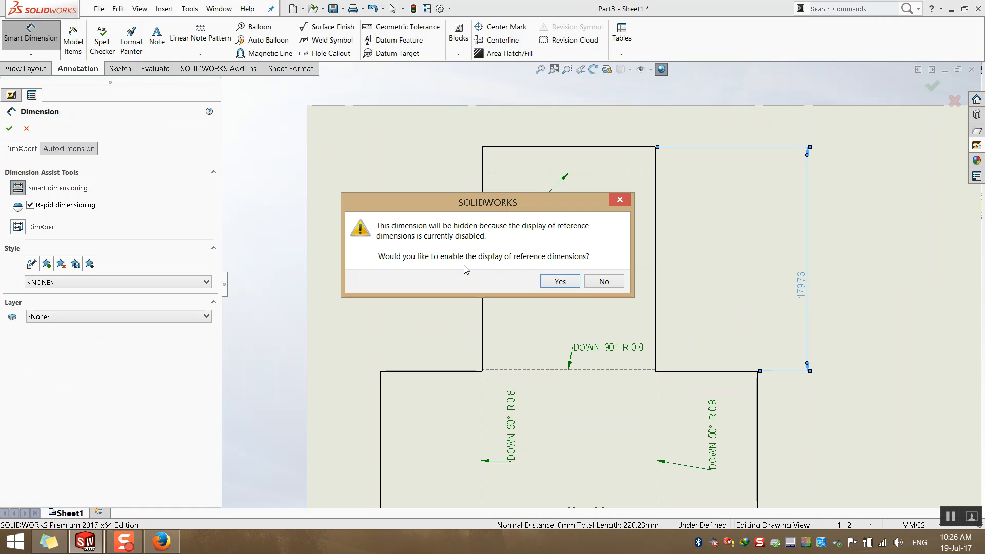
{"action": "left_click", "coordinate": [559, 282]}
Dimension the right flap's outer edge and the bottom flap's lower edge on the flat pattern view.
{"action": "scroll", "coordinate": [555, 293], "scroll_direction": "up", "scroll_amount": 3}
{"action": "scroll", "coordinate": [666, 359], "scroll_direction": "down", "scroll_amount": 2}
{"action": "left_click", "coordinate": [665, 310]}
{"action": "left_click", "coordinate": [699, 313]}
{"action": "scroll", "coordinate": [552, 365], "scroll_direction": "up", "scroll_amount": 2}
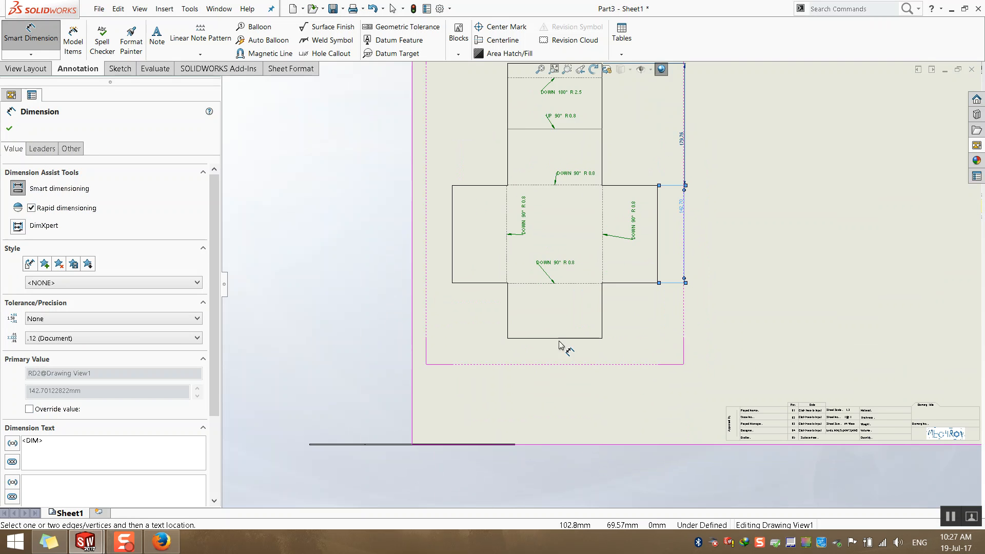
{"action": "scroll", "coordinate": [552, 365], "scroll_direction": "down", "scroll_amount": 2}
{"action": "left_click", "coordinate": [571, 332]}
{"action": "left_click", "coordinate": [566, 366]}
{"action": "scroll", "coordinate": [641, 298], "scroll_direction": "up", "scroll_amount": 2}
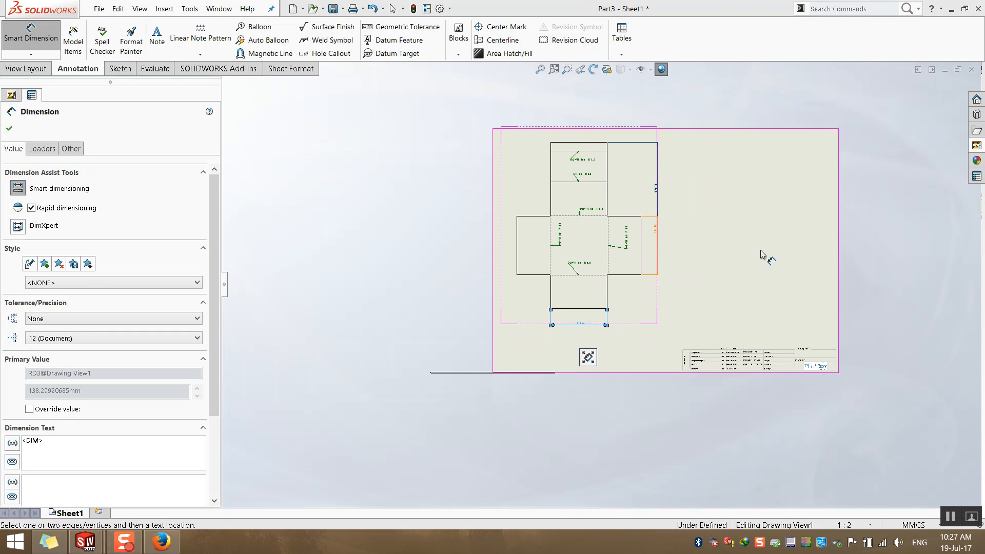
{"action": "key", "text": "Escape"}
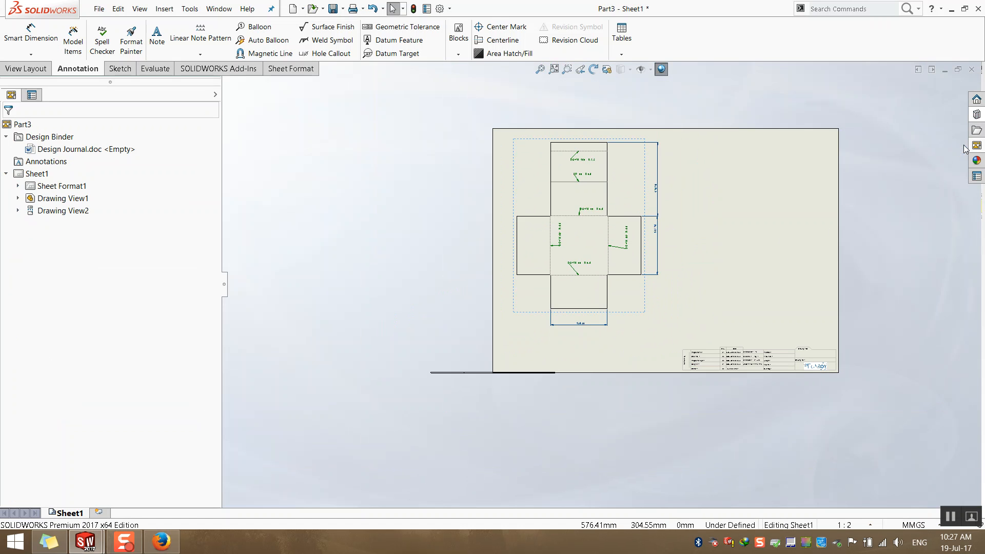
Place the box's Back view on the empty upper right area of the sheet, without starting projected views from it.
{"action": "left_click", "coordinate": [736, 113]}
{"action": "left_click", "coordinate": [977, 146]}
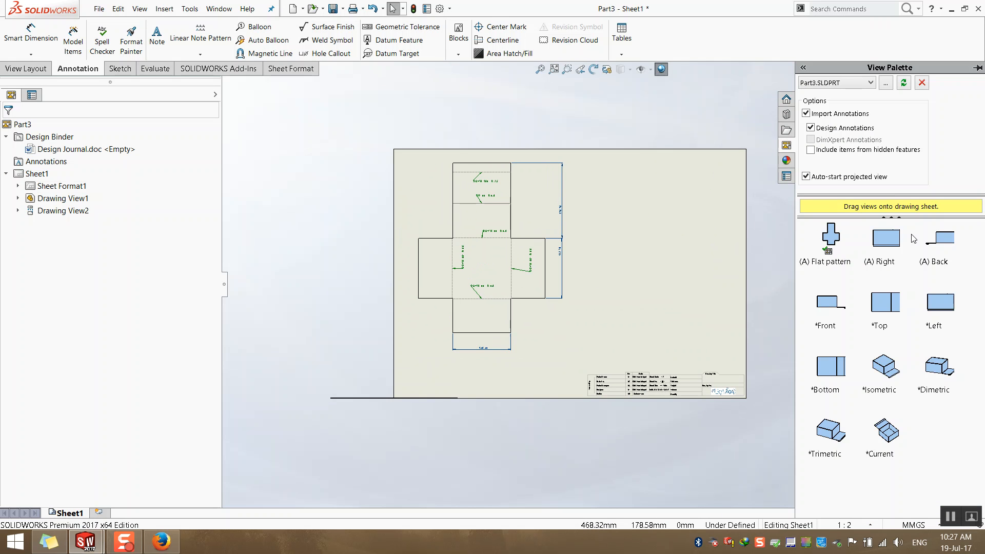
{"action": "mouse_move", "coordinate": [941, 237]}
{"action": "left_mouse_down"}
{"action": "mouse_move", "coordinate": [872, 267]}
{"action": "mouse_move", "coordinate": [700, 258]}
{"action": "mouse_move", "coordinate": [638, 319]}
{"action": "mouse_move", "coordinate": [647, 190]}
{"action": "left_mouse_up"}
{"action": "scroll", "coordinate": [679, 207], "scroll_direction": "down", "scroll_amount": 4}
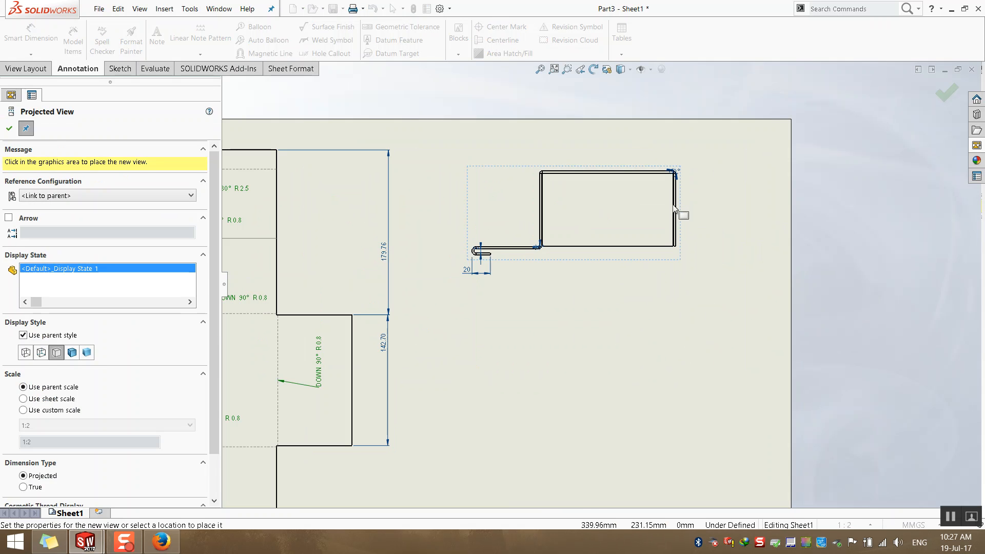
{"action": "key", "text": "Escape"}
Add a projected view of the box directly below the Back view.
{"action": "left_click", "coordinate": [25, 68]}
{"action": "left_click", "coordinate": [77, 45]}
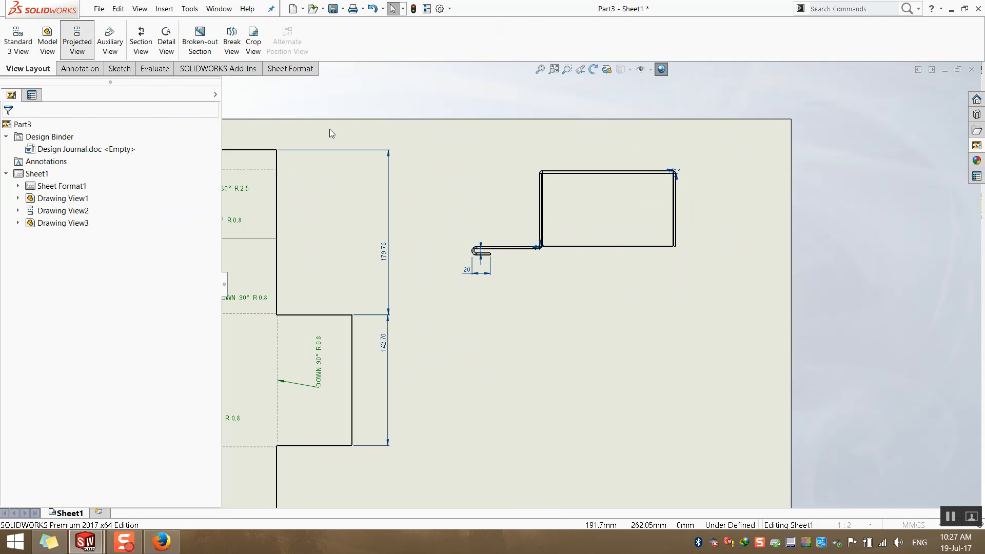
{"action": "scroll", "coordinate": [600, 241], "scroll_direction": "up", "scroll_amount": 3}
{"action": "left_click", "coordinate": [601, 368]}
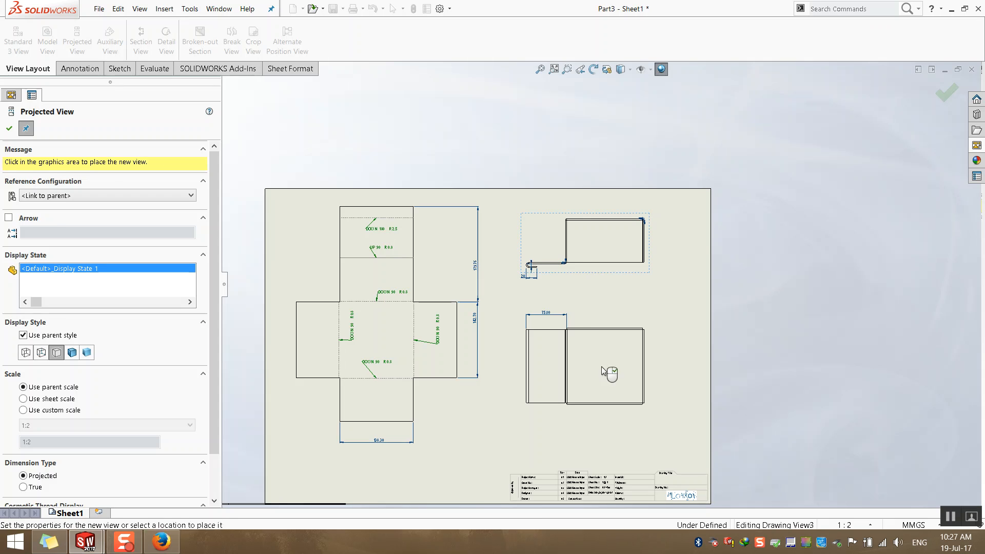
Delete the imported dimensions from the Back view and the 75.80 dimension from the projected view below it.
{"action": "left_click", "coordinate": [529, 272]}
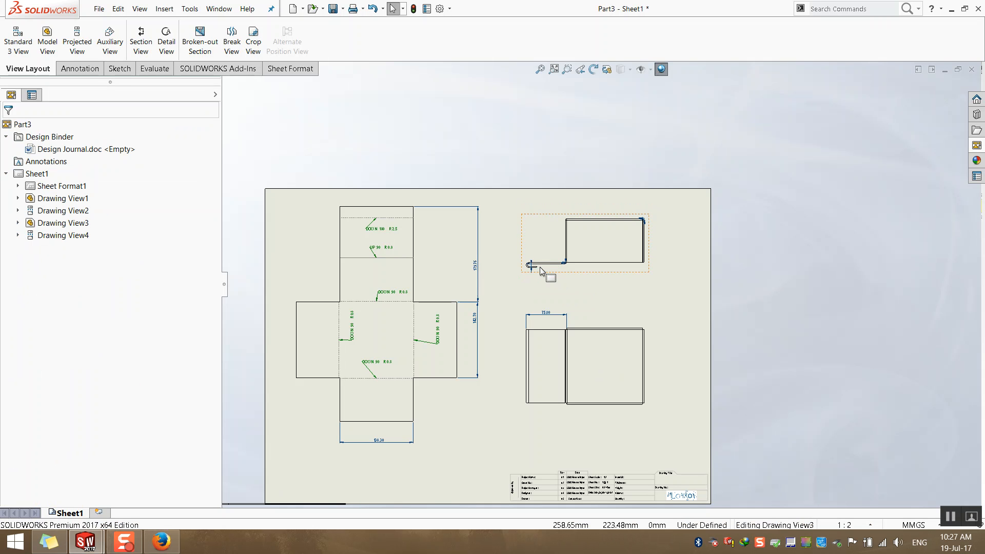
{"action": "scroll", "coordinate": [539, 271], "scroll_direction": "down", "scroll_amount": 4}
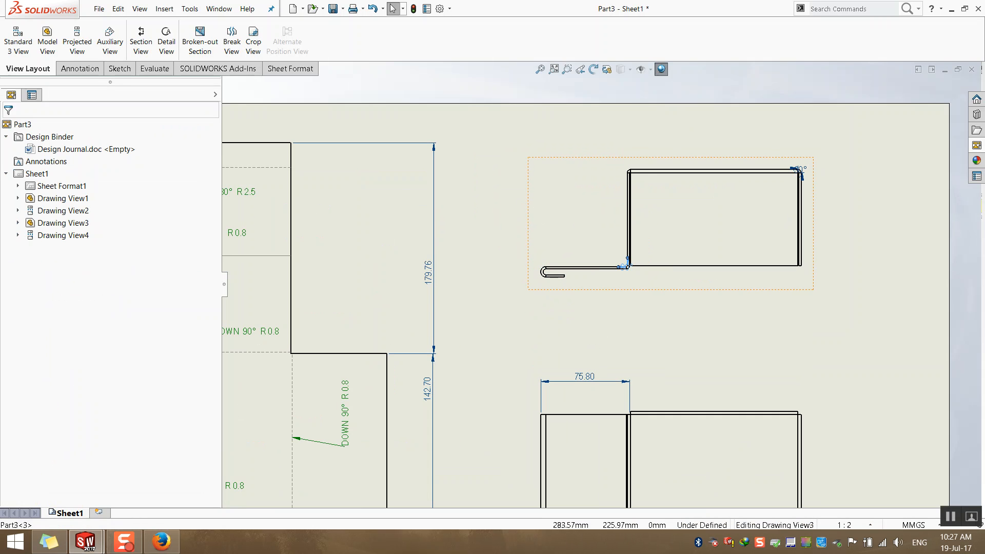
{"action": "scroll", "coordinate": [607, 285], "scroll_direction": "up", "scroll_amount": 3}
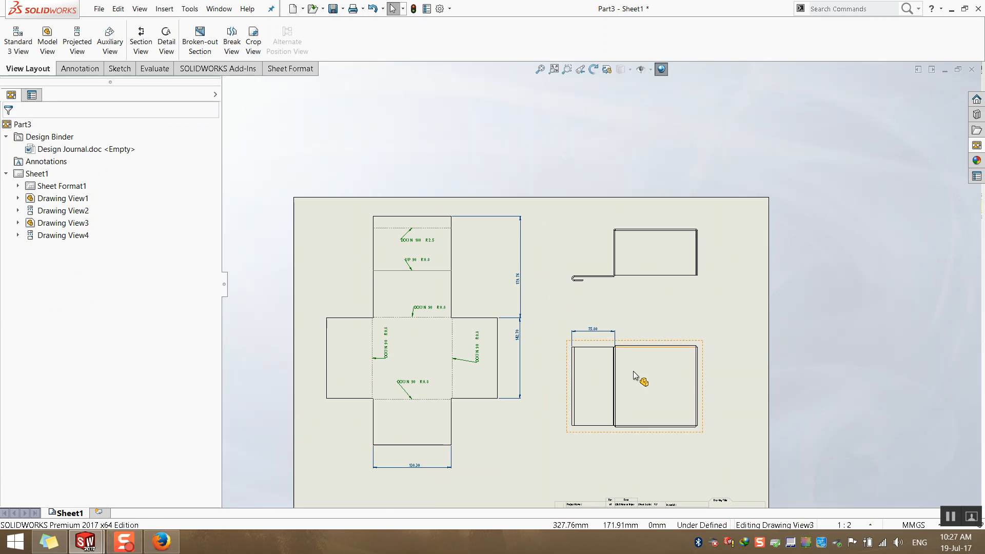
{"action": "scroll", "coordinate": [636, 374], "scroll_direction": "down", "scroll_amount": 2}
{"action": "left_click", "coordinate": [554, 300]}
{"action": "key", "text": "Delete"}
Move the projected view slightly lower on the sheet and delete the Back view above it.
{"action": "scroll", "coordinate": [558, 317], "scroll_direction": "up", "scroll_amount": 2}
{"action": "scroll", "coordinate": [623, 363], "scroll_direction": "down", "scroll_amount": 1}
{"action": "left_click_drag", "start_coordinate": [603, 391], "coordinate": [615, 424]}
{"action": "left_click", "coordinate": [590, 211]}
{"action": "key", "text": "Delete"}
{"action": "key", "text": "Return"}
{"action": "scroll", "coordinate": [593, 281], "scroll_direction": "up", "scroll_amount": 2}
Create section view A-A from a horizontal cutting line through the remaining projected view, as a slice section placed above it.
{"action": "left_click", "coordinate": [140, 41]}
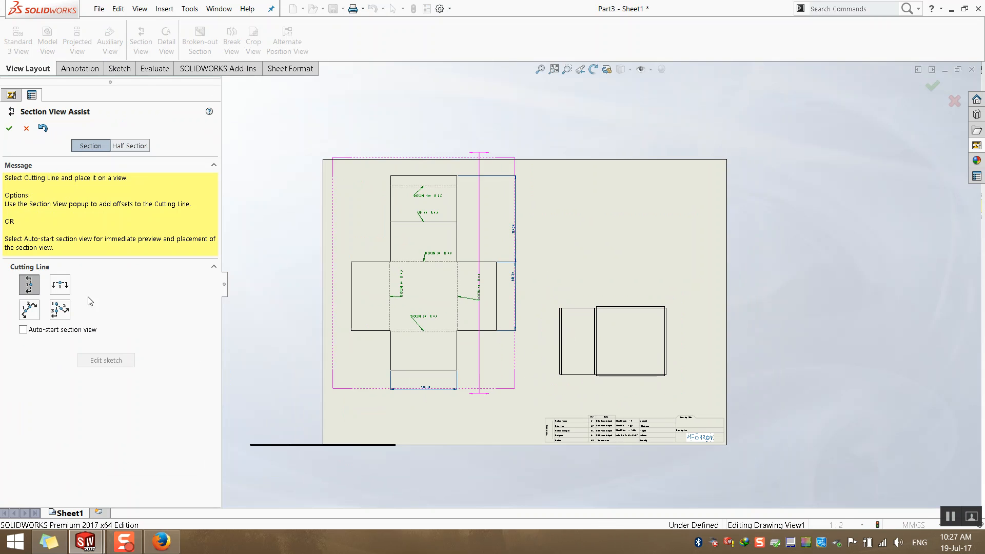
{"action": "left_click", "coordinate": [60, 289]}
{"action": "left_click", "coordinate": [641, 337]}
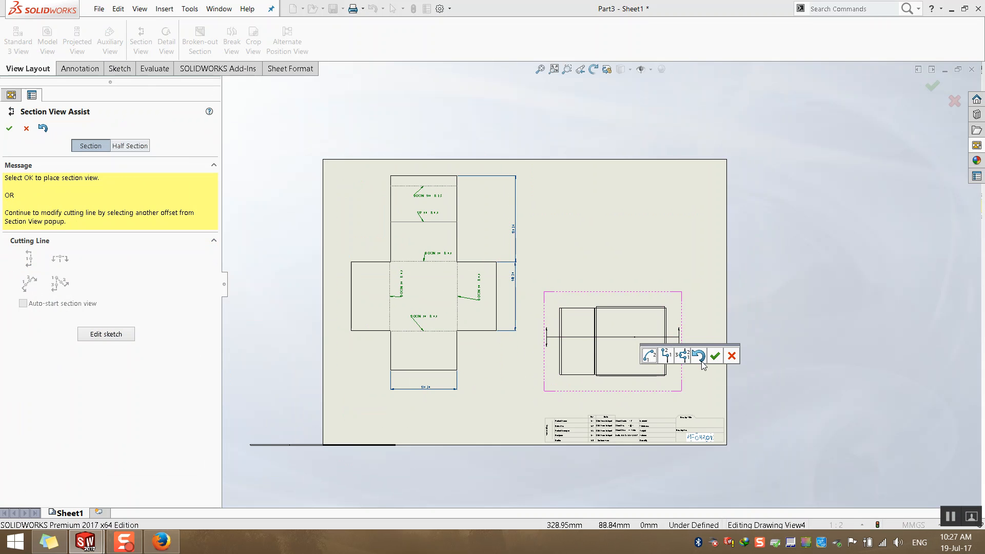
{"action": "left_click", "coordinate": [716, 356]}
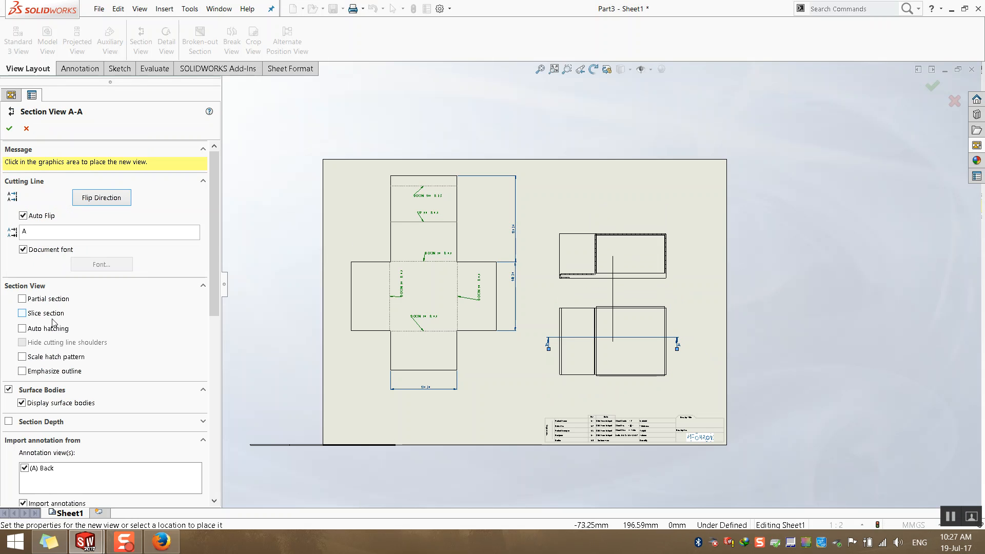
{"action": "left_click", "coordinate": [49, 316]}
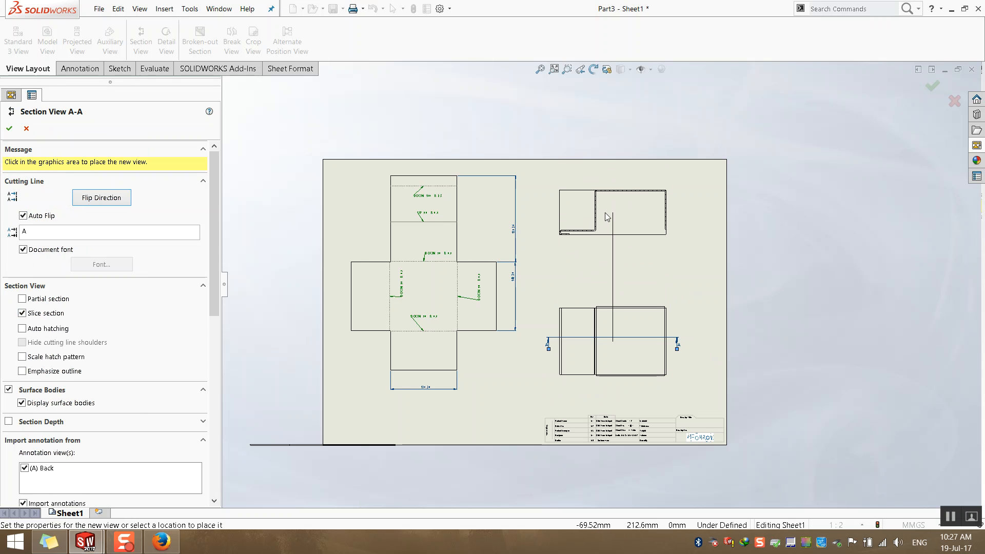
{"action": "left_click", "coordinate": [608, 216]}
{"action": "left_click", "coordinate": [533, 245]}
Delete the hem's length and gap dimensions from section view A-A.
{"action": "scroll", "coordinate": [564, 202], "scroll_direction": "down", "scroll_amount": 2}
{"action": "scroll", "coordinate": [590, 236], "scroll_direction": "down", "scroll_amount": 3}
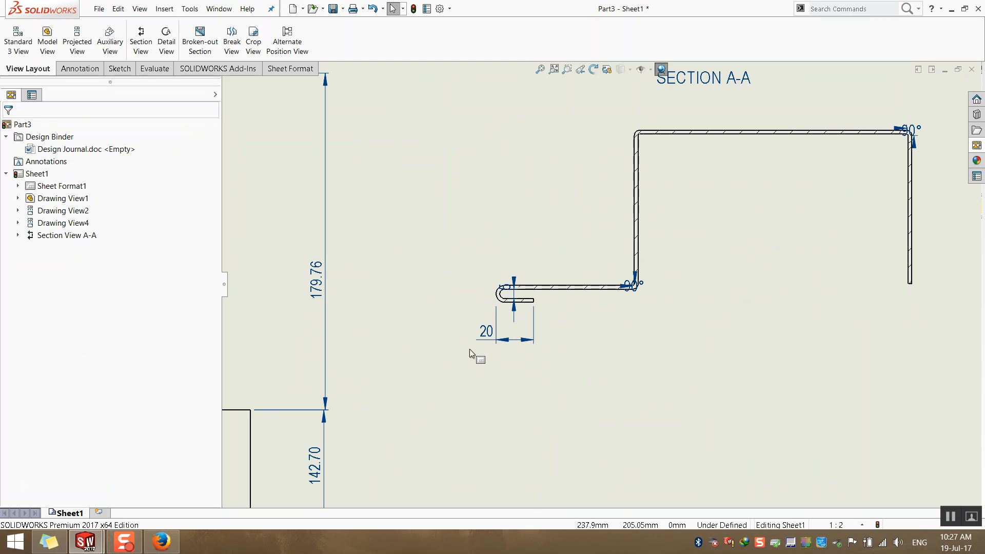
{"action": "key", "text": "Escape"}
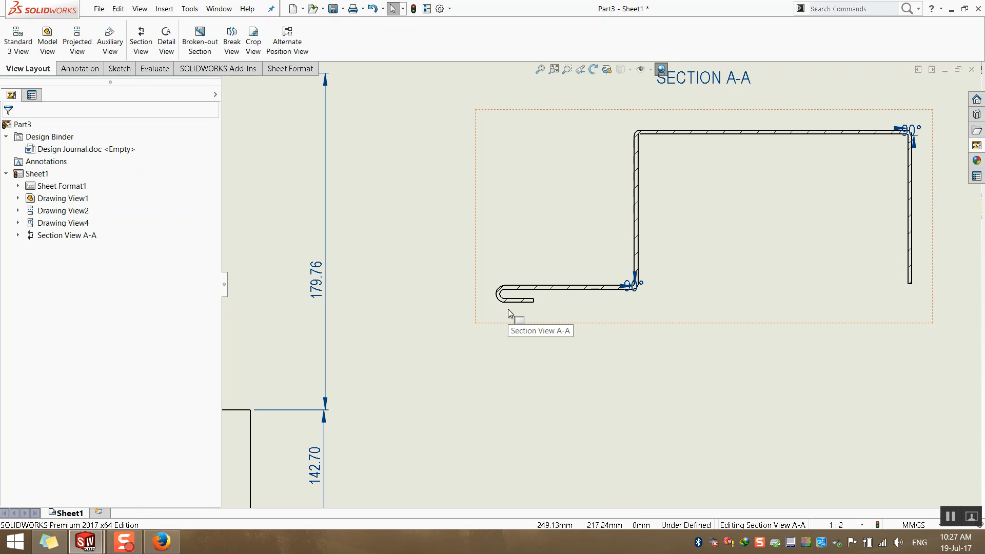
Examine the title block's fields up close, then the whole drawing sheet.
{"action": "key", "text": "f"}
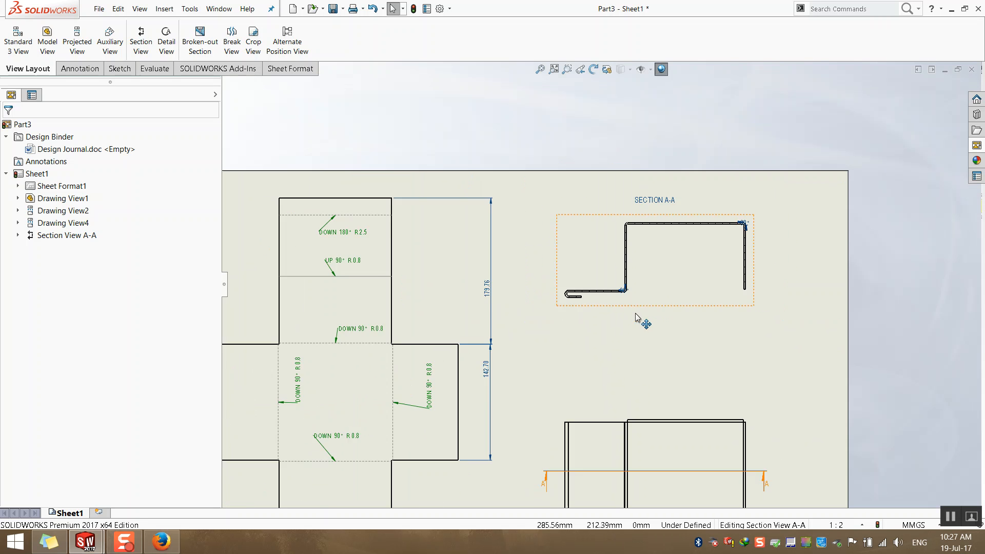
{"action": "scroll", "coordinate": [647, 387], "scroll_direction": "down", "scroll_amount": 6}
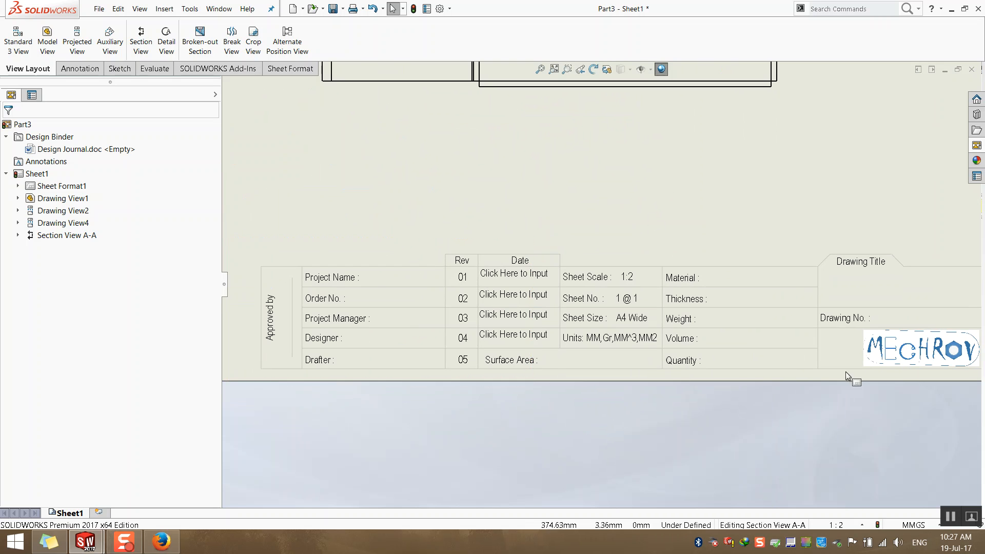
{"action": "scroll", "coordinate": [770, 318], "scroll_direction": "down", "scroll_amount": 2}
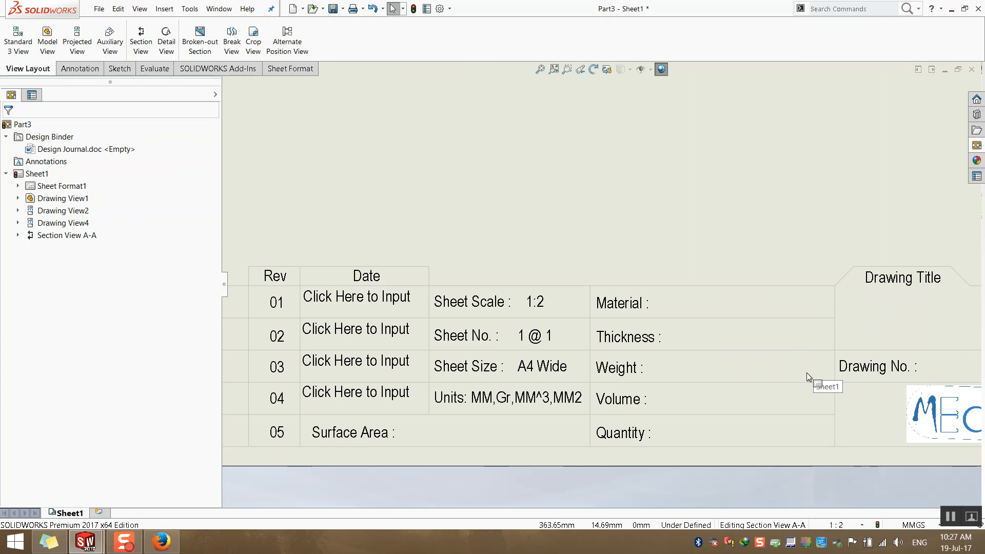
{"action": "scroll", "coordinate": [682, 290], "scroll_direction": "up", "scroll_amount": 6}
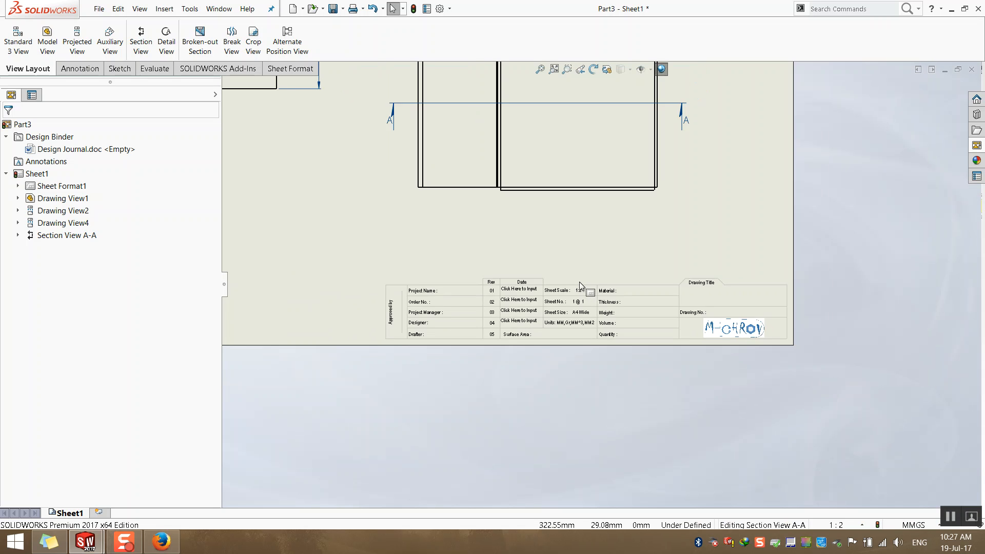
{"action": "left_click", "coordinate": [553, 69]}
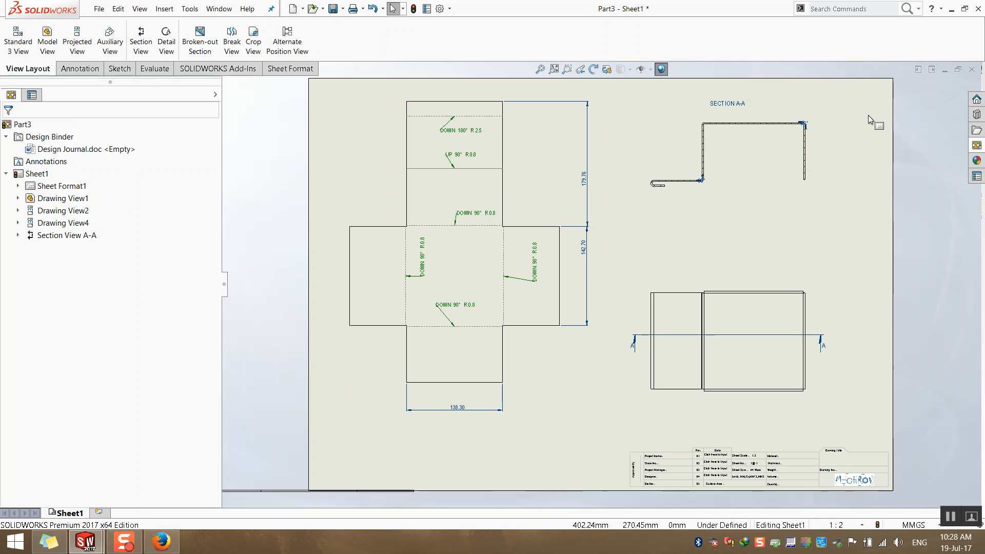
Close the drawing and the sheet-metal box part.
{"action": "left_click", "coordinate": [972, 69]}
{"action": "left_click", "coordinate": [245, 214]}
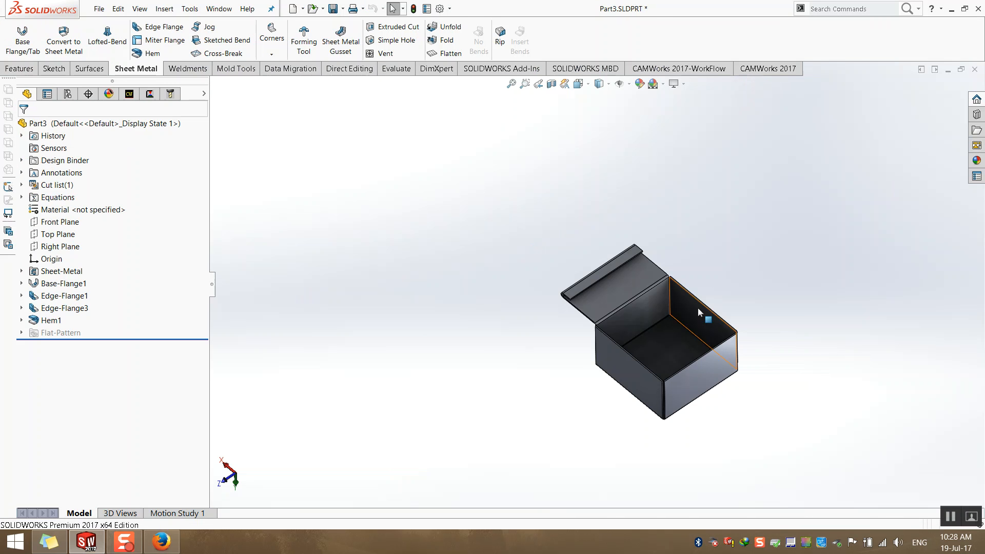
{"action": "left_click", "coordinate": [511, 83]}
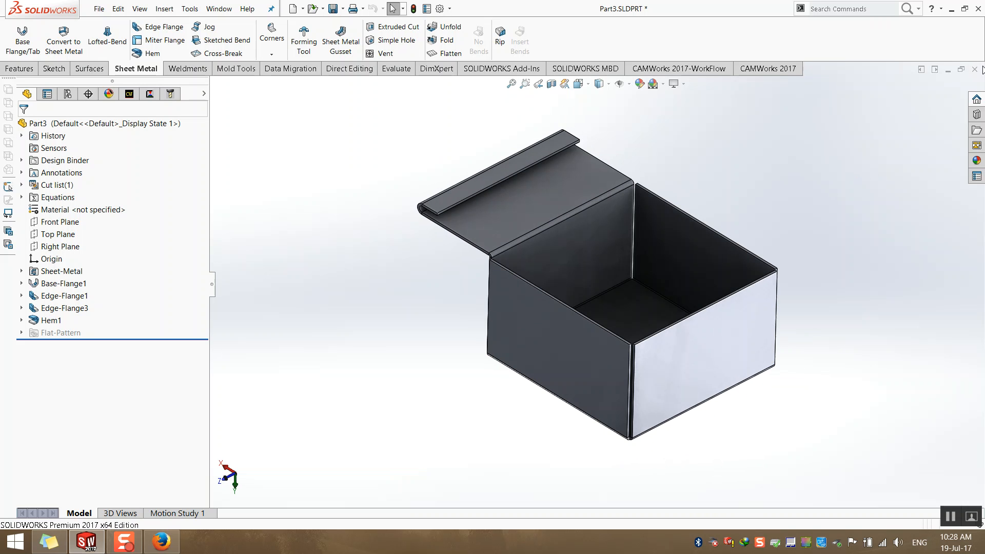
{"action": "left_click", "coordinate": [975, 68]}
{"action": "left_click", "coordinate": [490, 279]}
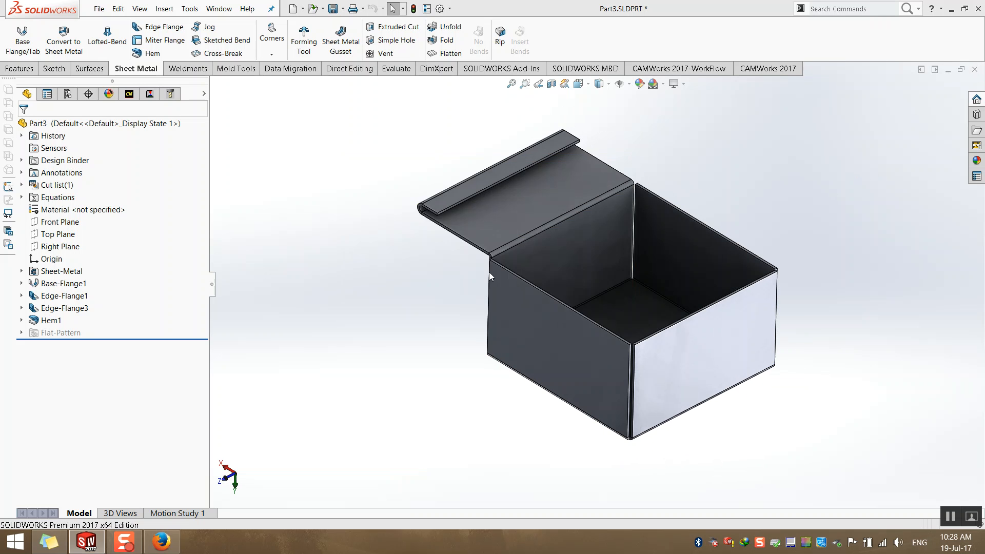
Switch to File Explorer and open the WOB0198 project folder inside TeamWorkArea on the DataServer (D:) drive.
{"action": "left_click", "coordinate": [952, 9]}
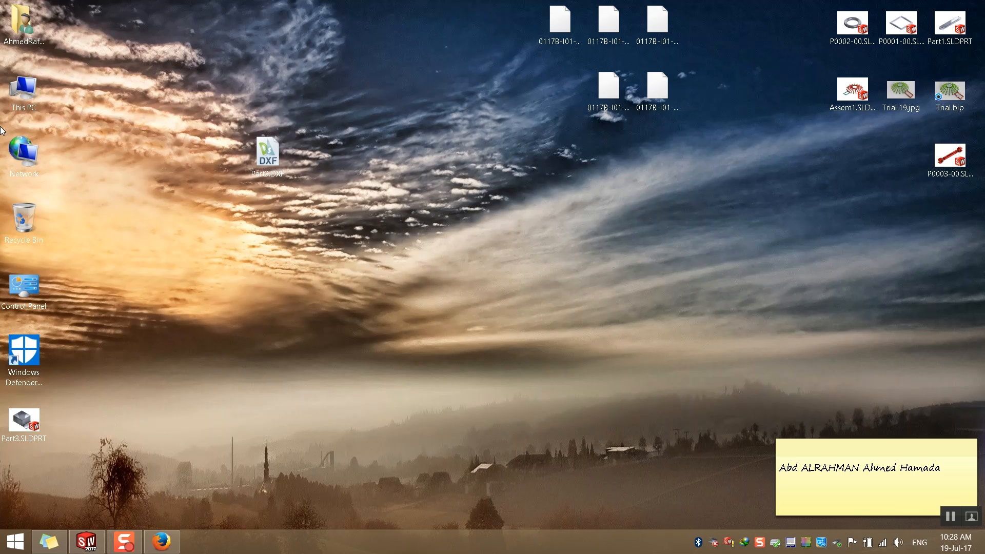
{"action": "double_click", "coordinate": [25, 100]}
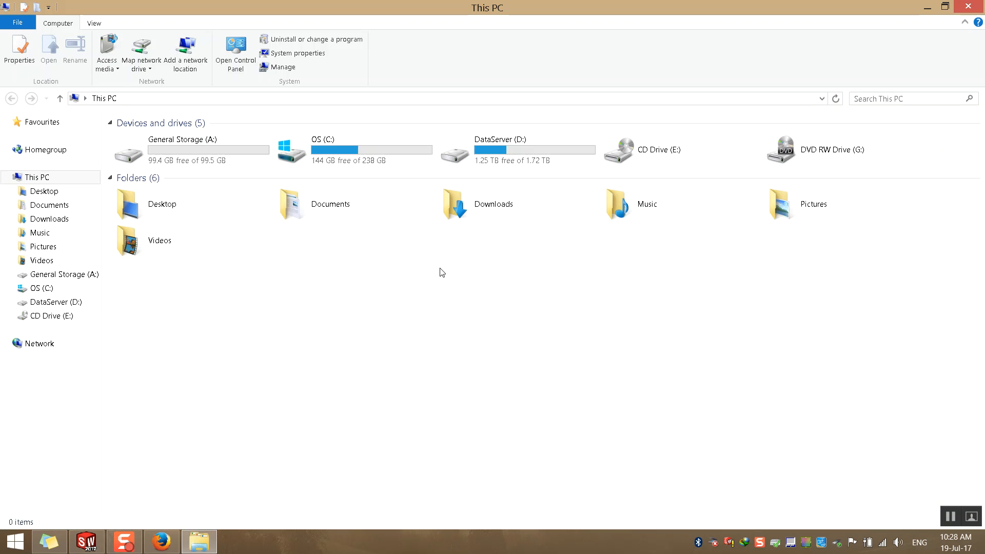
{"action": "double_click", "coordinate": [513, 148]}
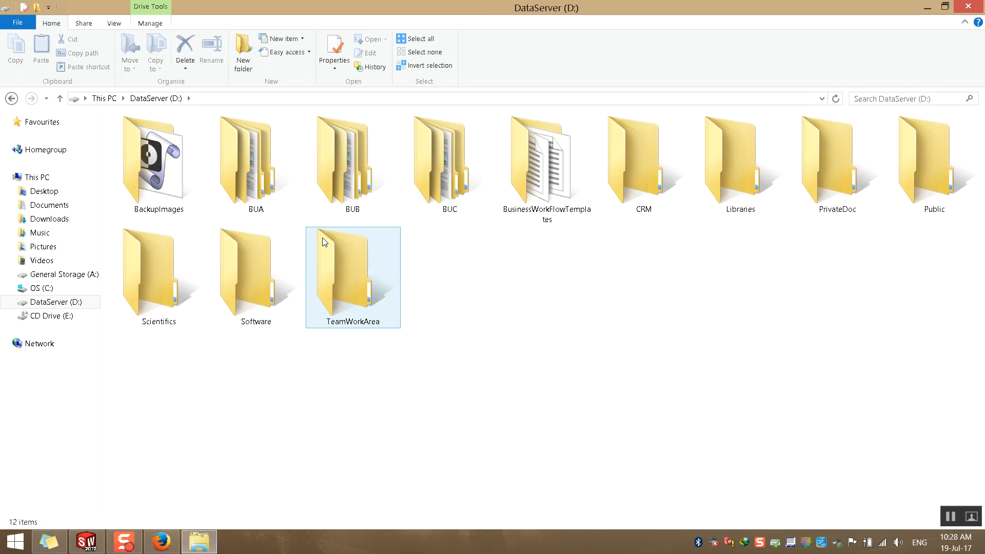
{"action": "double_click", "coordinate": [353, 288]}
{"action": "double_click", "coordinate": [159, 136]}
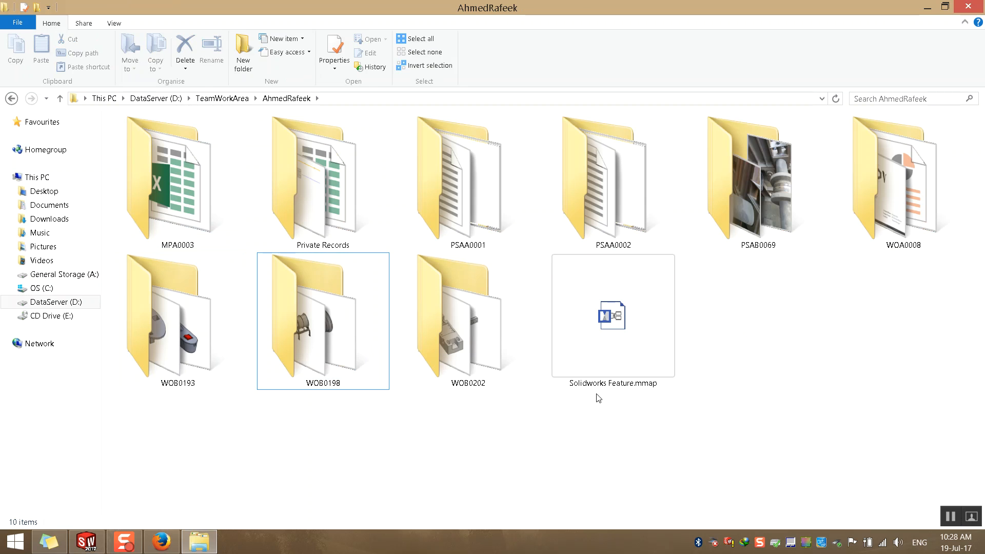
{"action": "double_click", "coordinate": [301, 324]}
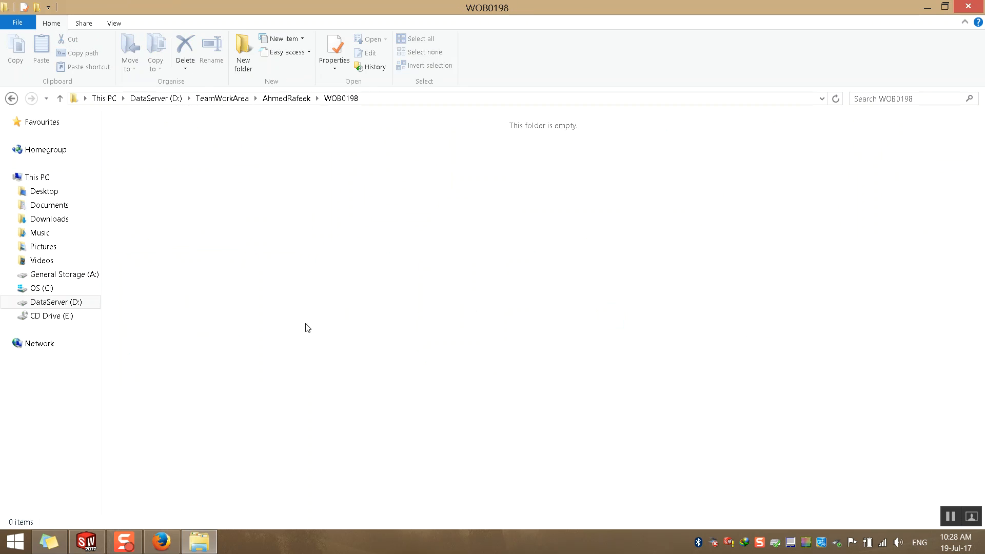
Open the assembly 0198B-I01-X0001-00.SLDASM from the WOB0198 folder in SOLIDWORKS and rebuild it.
{"action": "scroll", "coordinate": [337, 324], "scroll_direction": "down", "scroll_amount": 10}
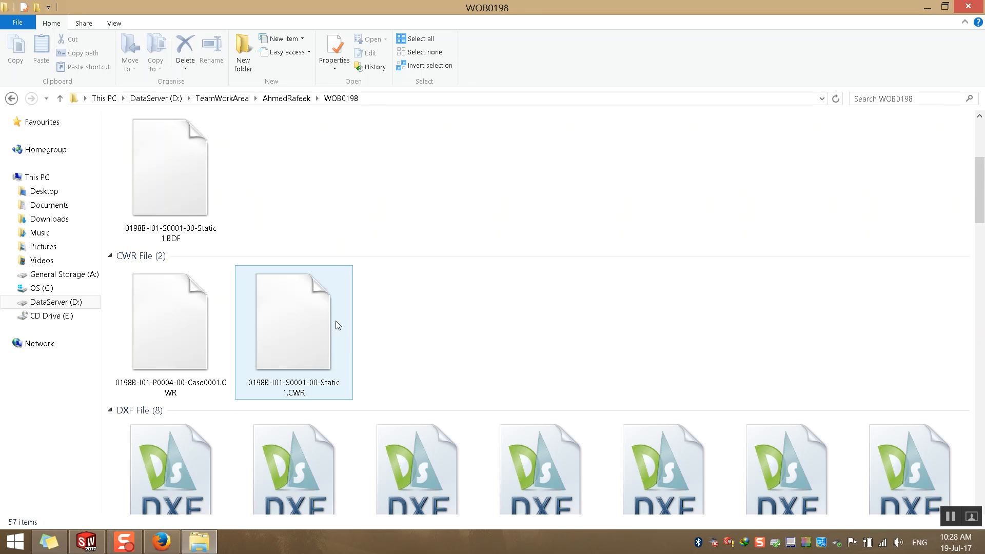
{"action": "left_click", "coordinate": [872, 456]}
{"action": "double_click", "coordinate": [872, 456]}
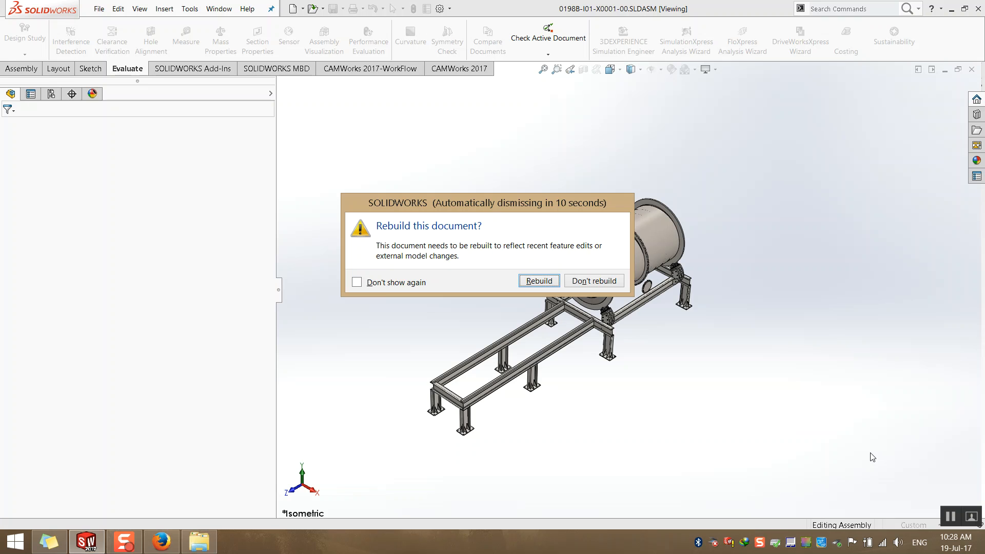
{"action": "left_click", "coordinate": [536, 281]}
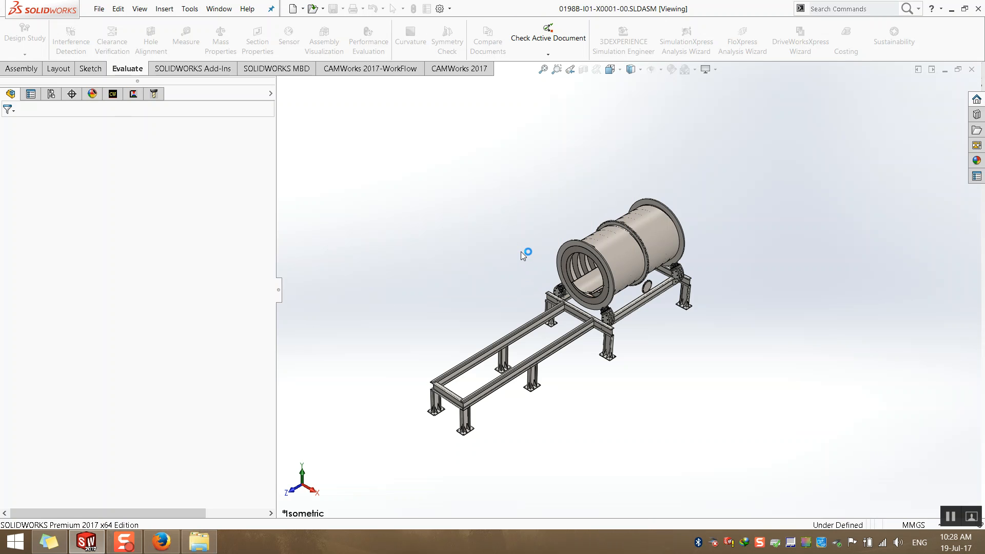
Examine the drum assembly up close, including its ring gear, front flange and the support frame beneath it.
{"action": "scroll", "coordinate": [590, 272], "scroll_direction": "down", "scroll_amount": 5}
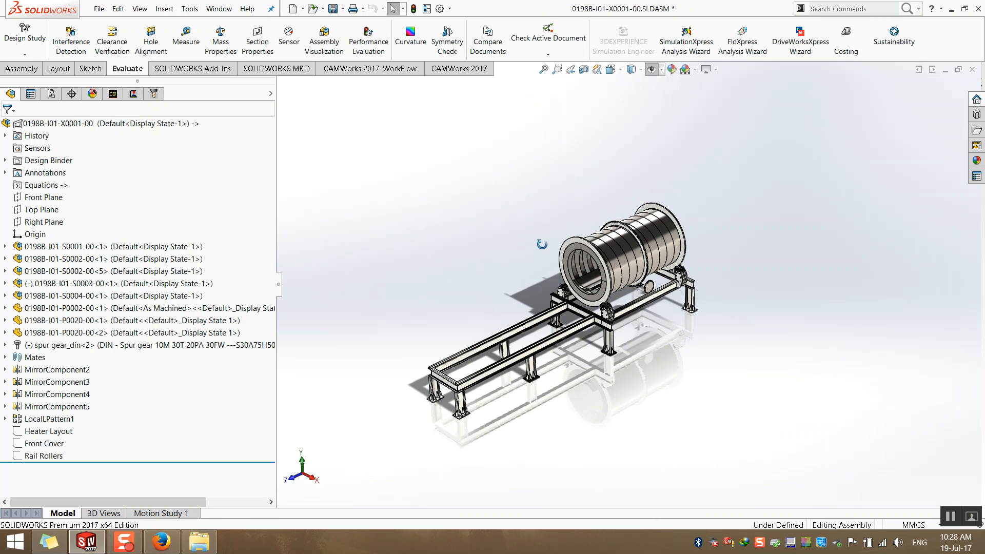
{"action": "scroll", "coordinate": [591, 274], "scroll_direction": "down", "scroll_amount": 6}
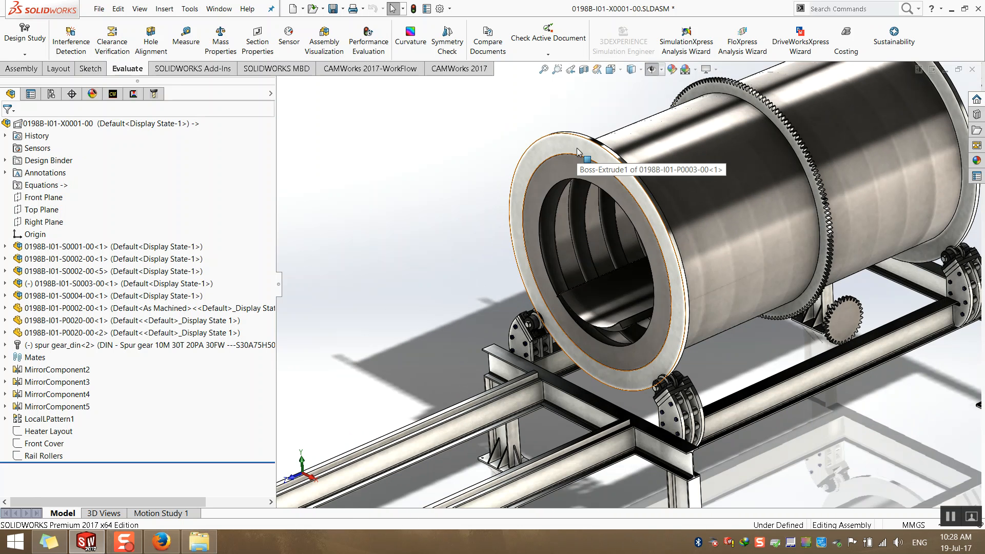
{"action": "scroll", "coordinate": [641, 195], "scroll_direction": "up", "scroll_amount": 3}
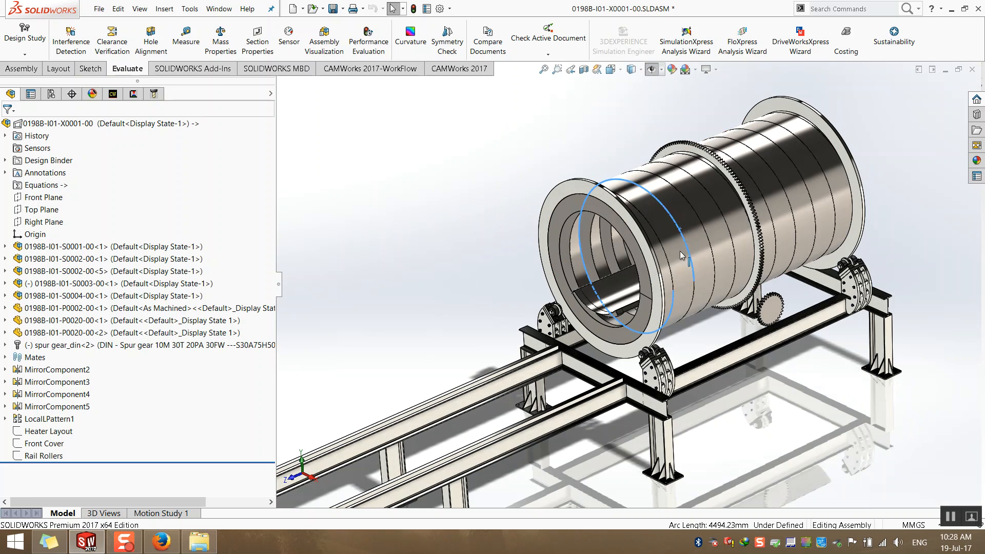
{"action": "scroll", "coordinate": [687, 144], "scroll_direction": "down", "scroll_amount": 6}
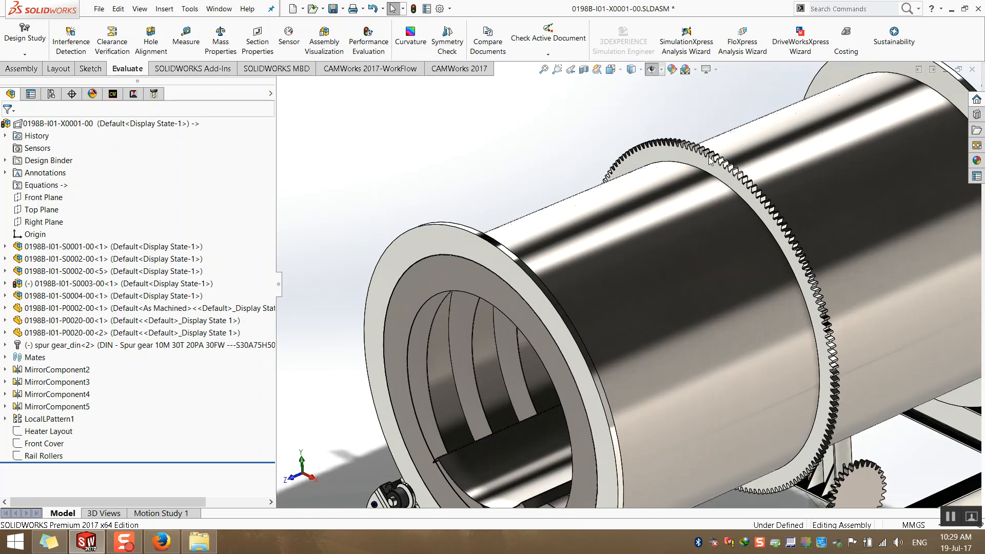
{"action": "scroll", "coordinate": [534, 286], "scroll_direction": "up", "scroll_amount": 8}
{"action": "scroll", "coordinate": [497, 257], "scroll_direction": "down", "scroll_amount": 1}
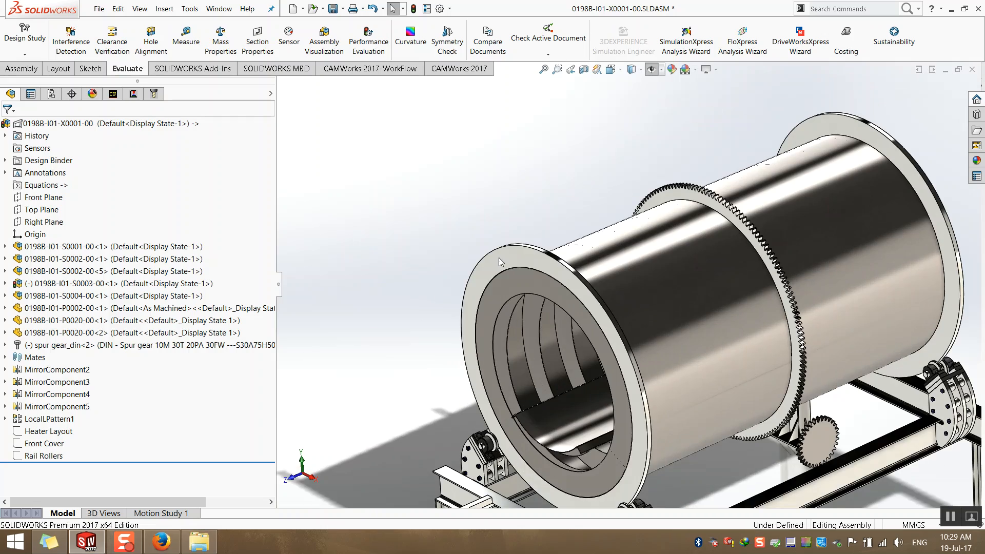
{"action": "left_click", "coordinate": [509, 254]}
{"action": "scroll", "coordinate": [487, 442], "scroll_direction": "down", "scroll_amount": 6}
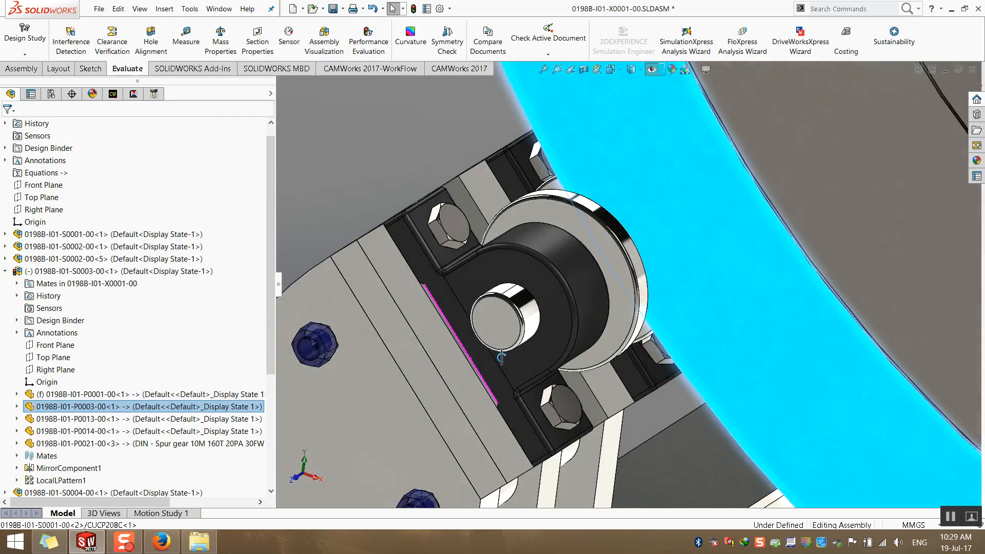
{"action": "scroll", "coordinate": [507, 353], "scroll_direction": "up", "scroll_amount": 7}
{"action": "middle_click_drag", "start_coordinate": [507, 353], "coordinate": [482, 350]}
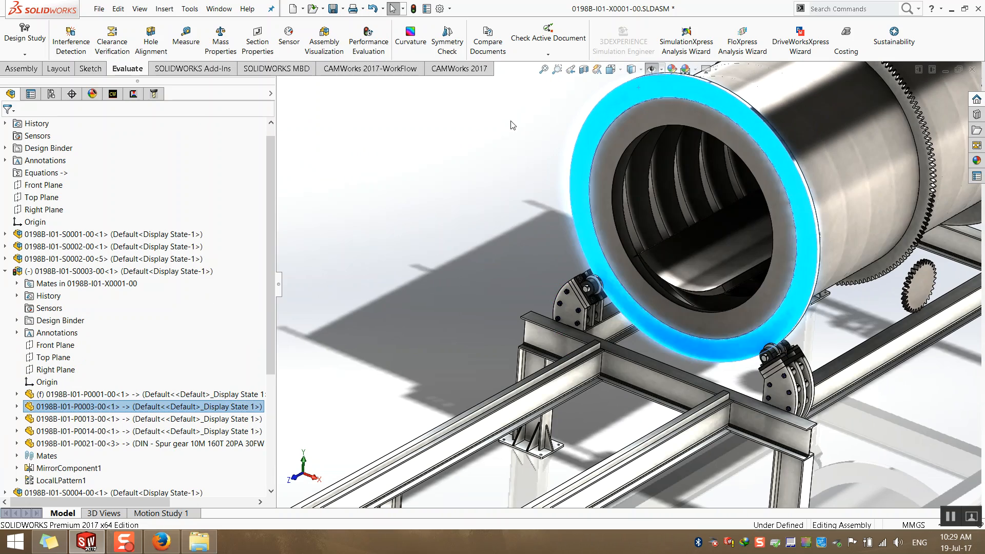
{"action": "left_click", "coordinate": [513, 124]}
{"action": "left_click", "coordinate": [615, 99]}
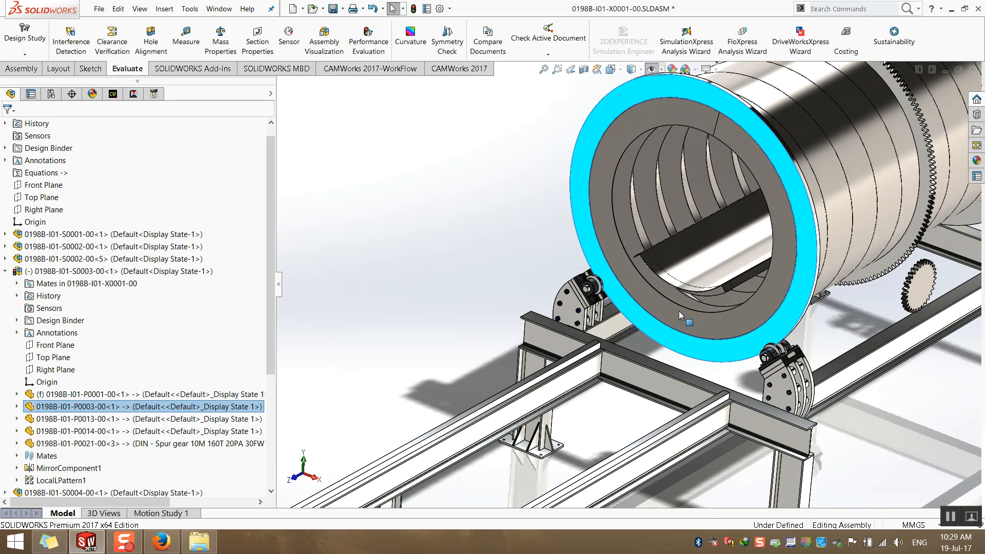
{"action": "left_click_drag", "start_coordinate": [577, 189], "coordinate": [760, 257]}
{"action": "scroll", "coordinate": [709, 273], "scroll_direction": "up", "scroll_amount": 2}
{"action": "scroll", "coordinate": [609, 252], "scroll_direction": "down", "scroll_amount": 4}
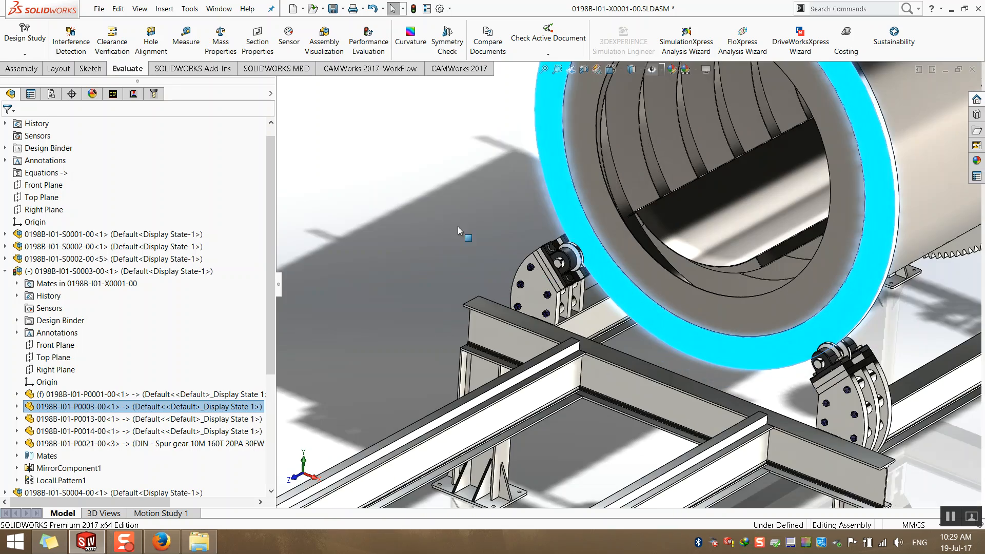
Inspect a support roller, its bearing housings and bolts against the drum's front flange from several angles.
{"action": "left_click", "coordinate": [609, 250]}
{"action": "scroll", "coordinate": [609, 251], "scroll_direction": "down", "scroll_amount": 10}
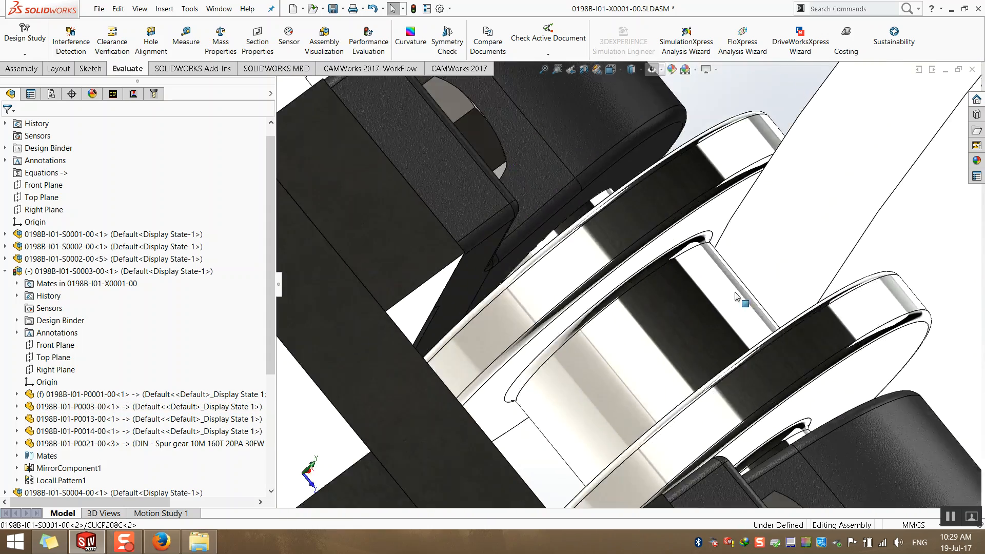
{"action": "middle_click_drag", "start_coordinate": [760, 216], "coordinate": [768, 265]}
{"action": "scroll", "coordinate": [769, 269], "scroll_direction": "up", "scroll_amount": 8}
{"action": "middle_click_drag", "start_coordinate": [609, 340], "coordinate": [643, 403]}
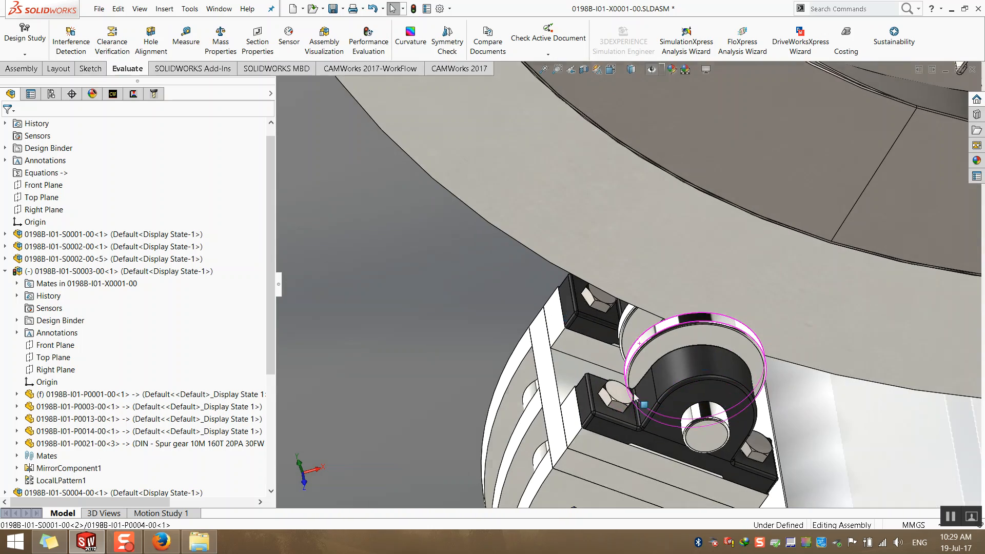
{"action": "scroll", "coordinate": [630, 403], "scroll_direction": "down", "scroll_amount": 2}
{"action": "middle_click_drag", "start_coordinate": [570, 414], "coordinate": [539, 398]}
{"action": "scroll", "coordinate": [655, 416], "scroll_direction": "up", "scroll_amount": 4}
{"action": "scroll", "coordinate": [716, 386], "scroll_direction": "down", "scroll_amount": 5}
{"action": "scroll", "coordinate": [703, 367], "scroll_direction": "up", "scroll_amount": 7}
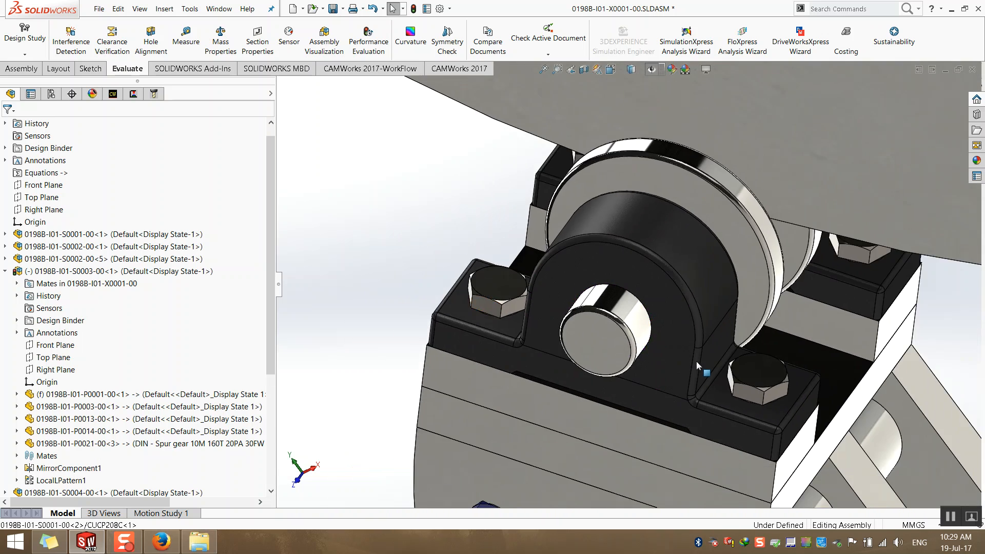
Browse the Toolbox in the Design Library to the DIN Bolts and Screws category for Cross-recessed Head Screws.
{"action": "left_click", "coordinate": [976, 115]}
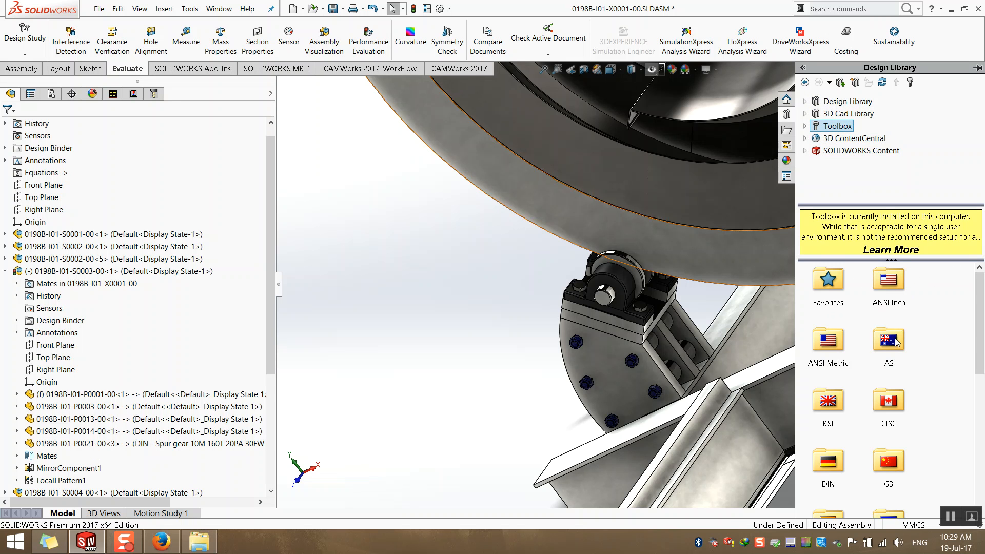
{"action": "left_click", "coordinate": [804, 126]}
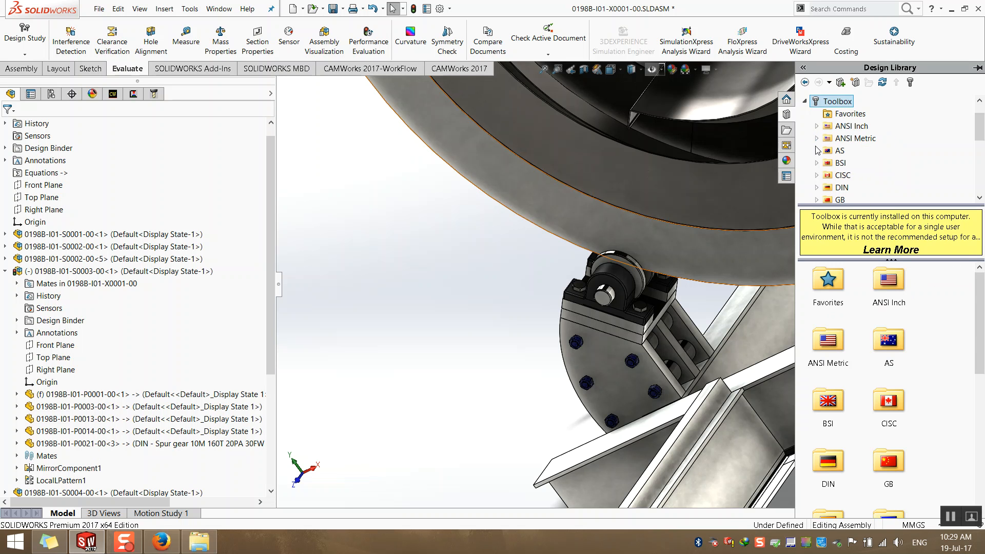
{"action": "left_click", "coordinate": [841, 188]}
{"action": "left_click", "coordinate": [817, 188]}
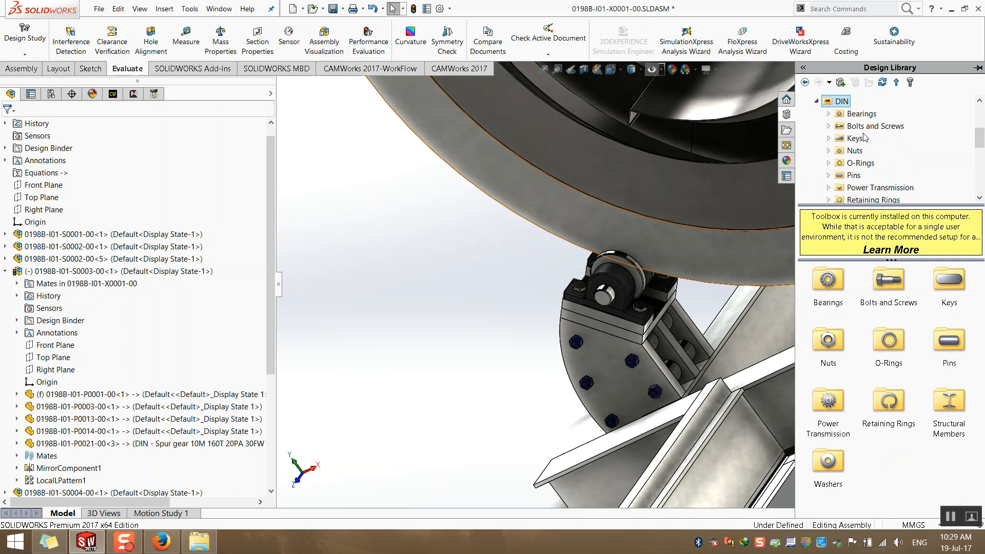
{"action": "left_click", "coordinate": [829, 126]}
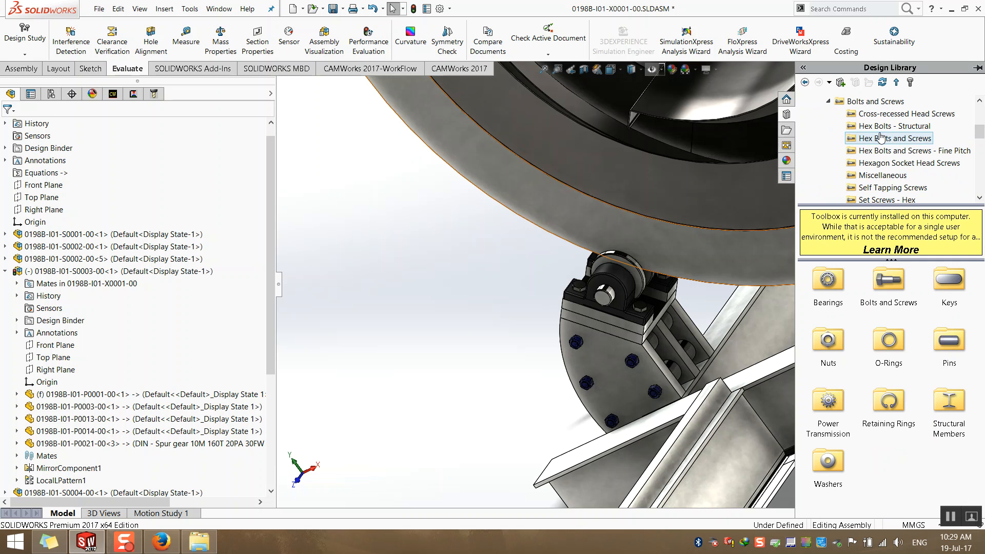
{"action": "left_click", "coordinate": [877, 114]}
Try to insert a CTSK Flat DIN EN ISO 7046-1 screw beside the support roller, with its size set to M8.
{"action": "left_click_drag", "start_coordinate": [827, 281], "coordinate": [450, 300]}
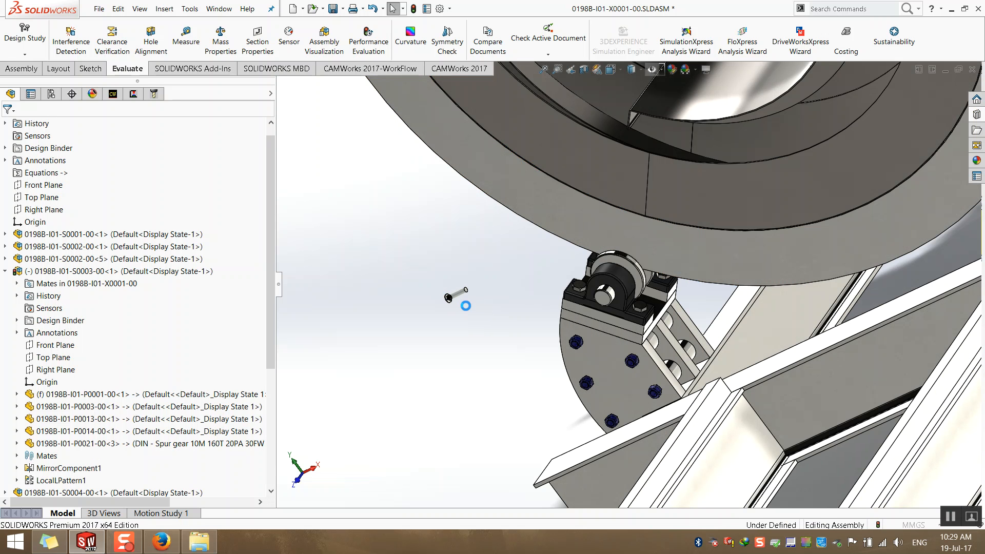
{"action": "scroll", "coordinate": [461, 303], "scroll_direction": "down", "scroll_amount": 2}
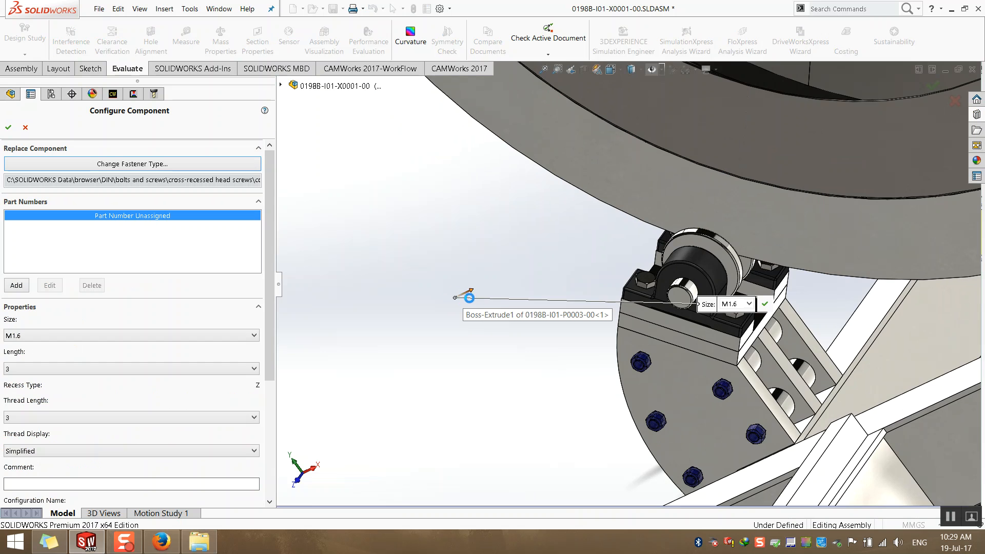
{"action": "left_click", "coordinate": [16, 338]}
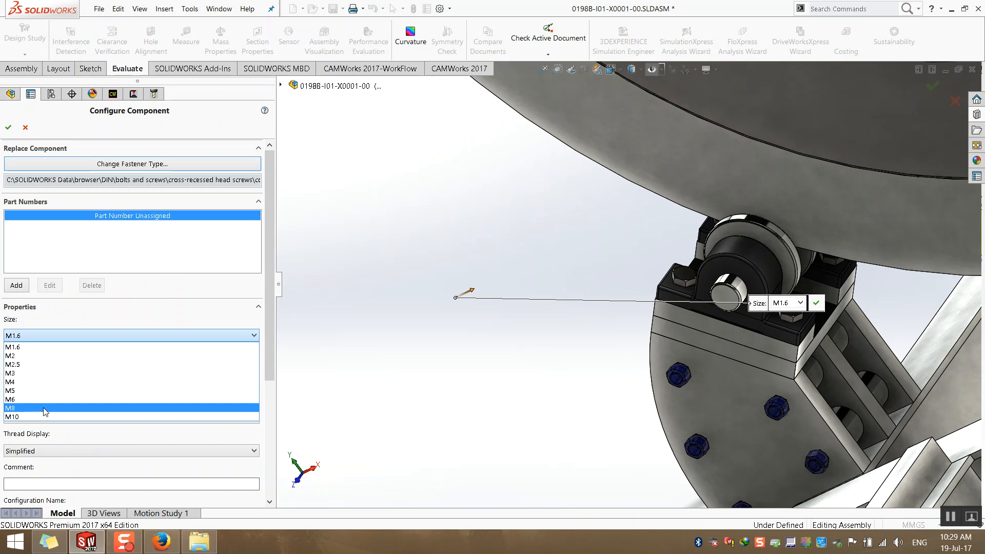
{"action": "left_click", "coordinate": [42, 407]}
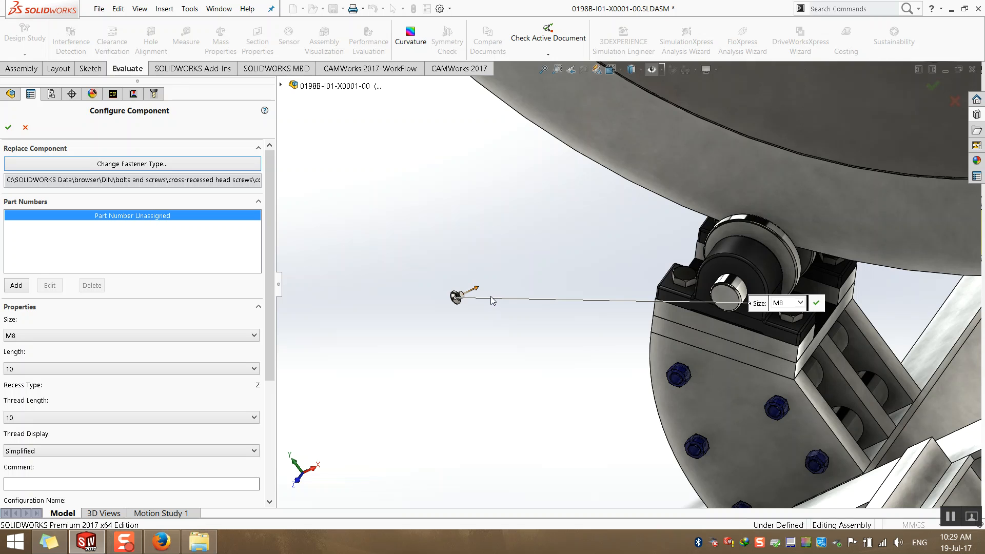
Inspect the drum and support frame around the placed screw, and cancel the screw's configuration.
{"action": "scroll", "coordinate": [485, 300], "scroll_direction": "down", "scroll_amount": 4}
{"action": "middle_click_drag", "start_coordinate": [482, 300], "coordinate": [532, 275]}
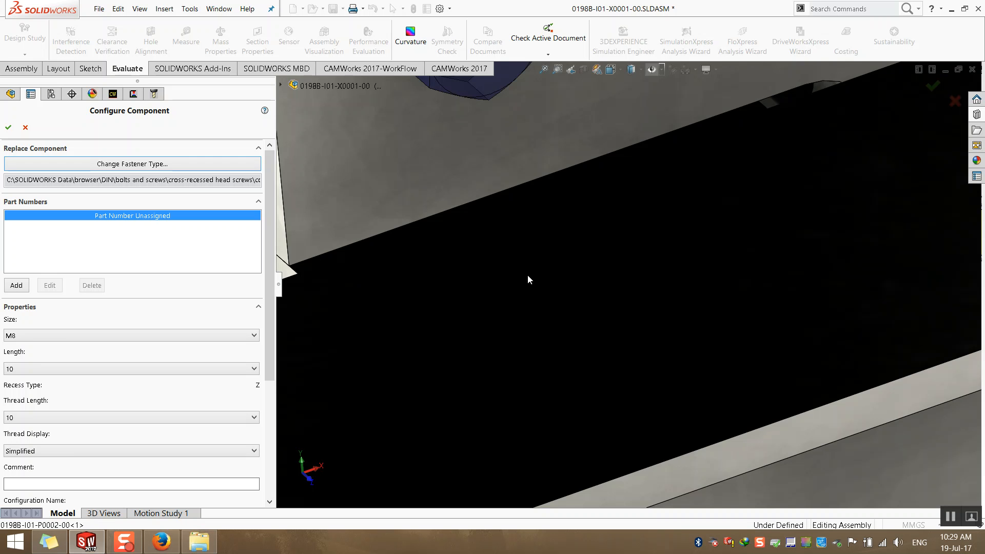
{"action": "scroll", "coordinate": [527, 275], "scroll_direction": "up", "scroll_amount": 6}
{"action": "scroll", "coordinate": [458, 286], "scroll_direction": "up", "scroll_amount": 8}
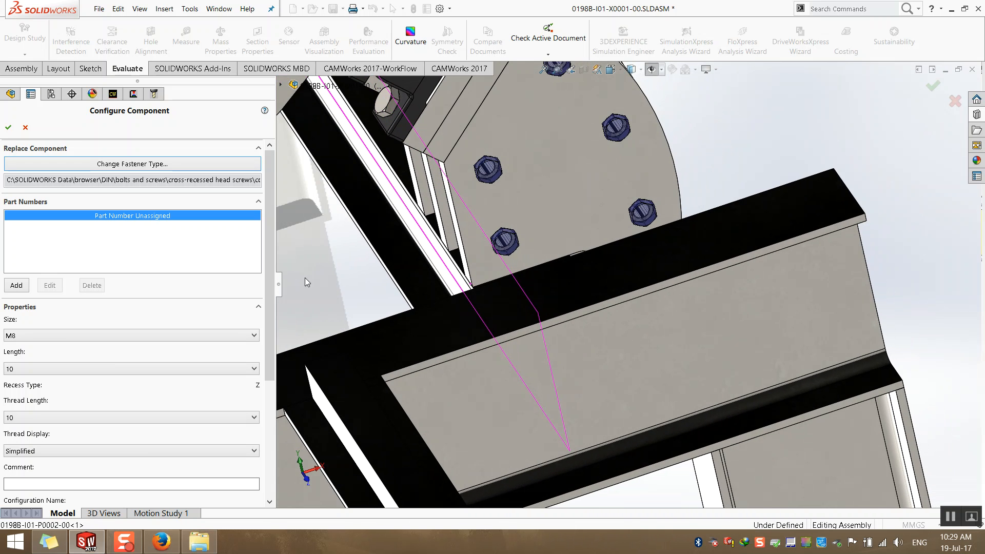
{"action": "scroll", "coordinate": [439, 297], "scroll_direction": "up", "scroll_amount": 3}
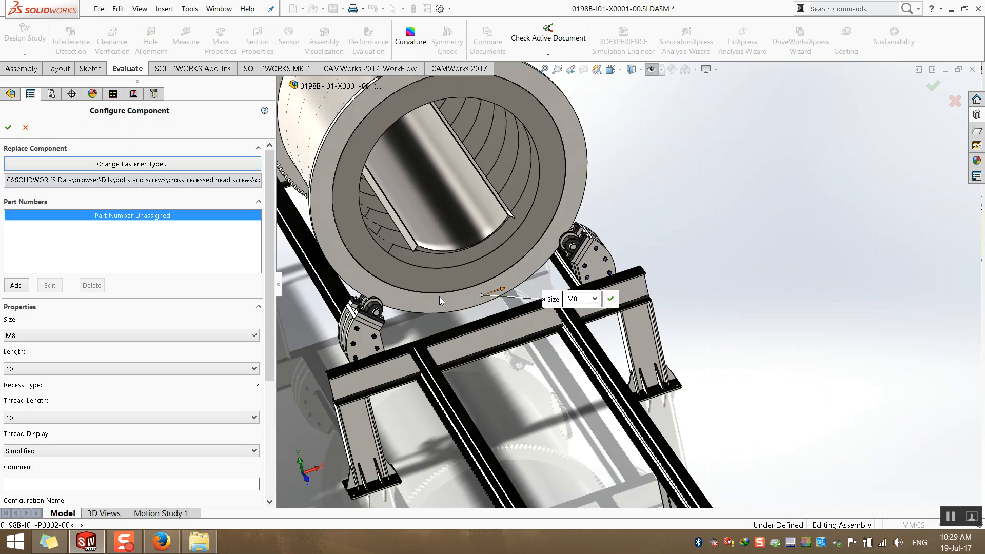
{"action": "scroll", "coordinate": [392, 309], "scroll_direction": "down", "scroll_amount": 4}
{"action": "scroll", "coordinate": [390, 312], "scroll_direction": "up", "scroll_amount": 4}
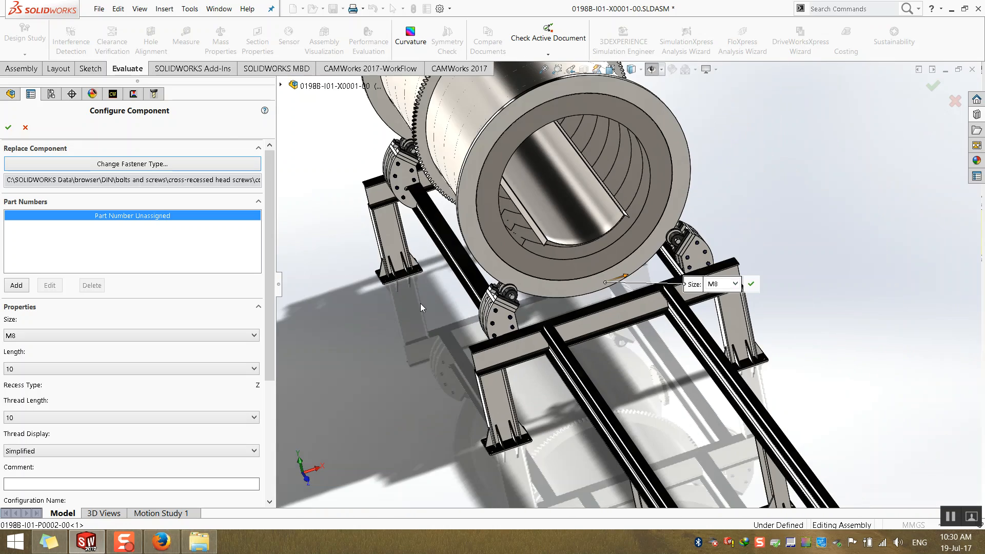
{"action": "scroll", "coordinate": [423, 299], "scroll_direction": "up", "scroll_amount": 4}
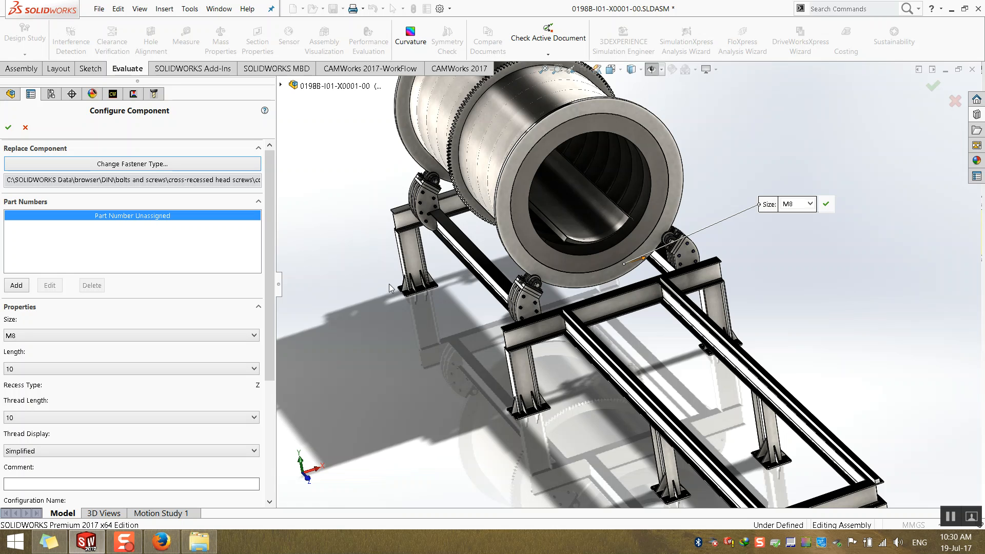
{"action": "key", "text": "Escape"}
{"action": "scroll", "coordinate": [434, 269], "scroll_direction": "up", "scroll_amount": 2}
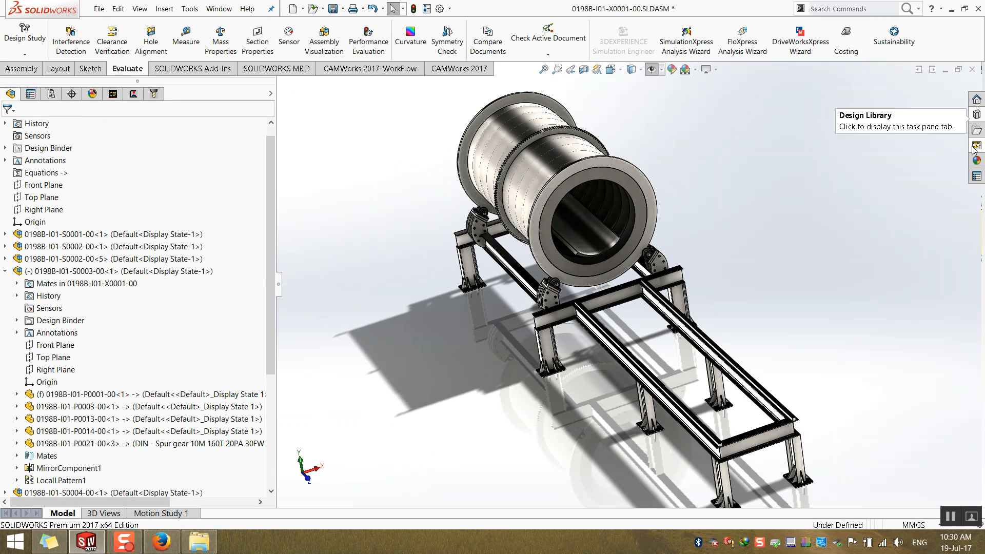
Browse the DIN Toolbox categories in the Design Library, examining Retaining Rings and the Chain Wheels and Gears under Power Transmission.
{"action": "left_click", "coordinate": [976, 116]}
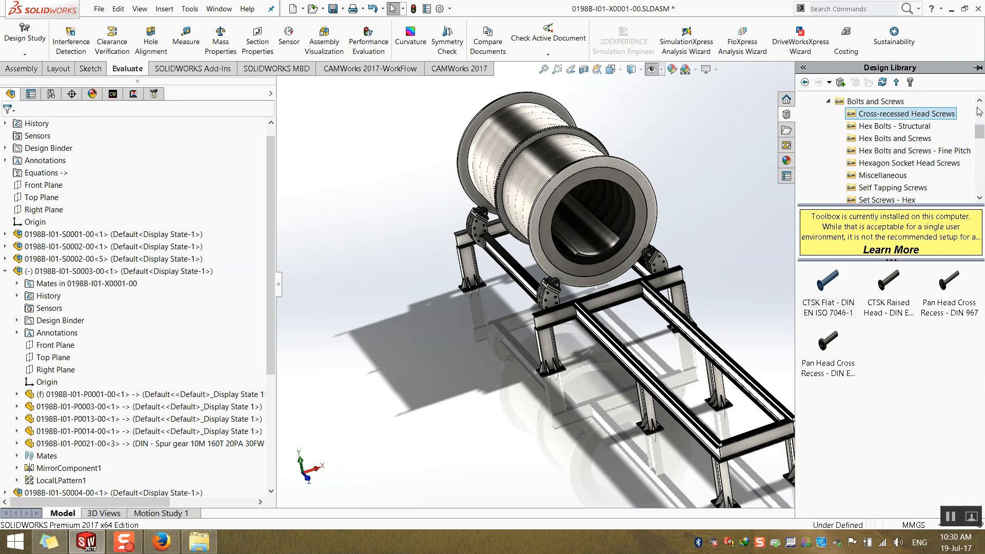
{"action": "left_click", "coordinate": [828, 101]}
{"action": "scroll", "coordinate": [832, 113], "scroll_direction": "down", "scroll_amount": 1}
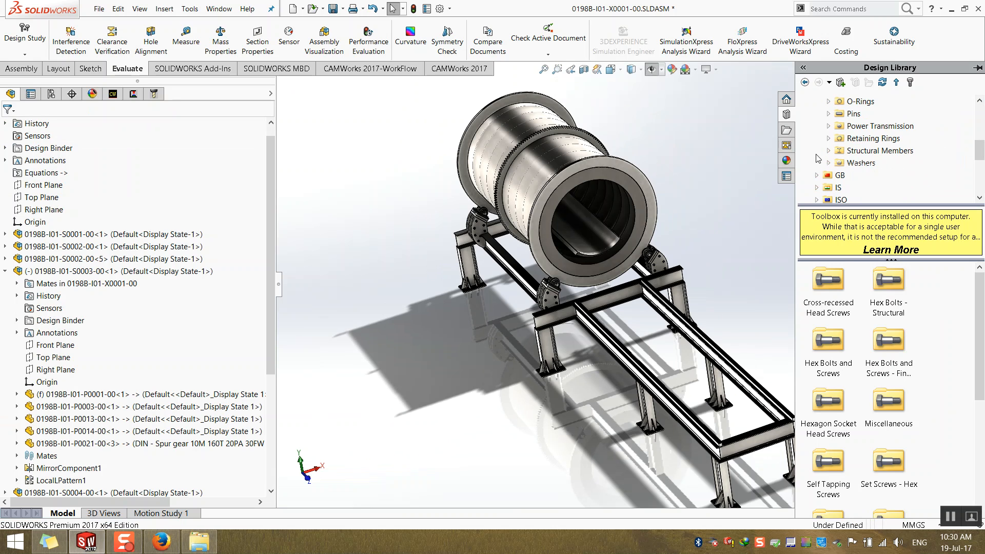
{"action": "left_click", "coordinate": [836, 127]}
{"action": "left_click", "coordinate": [854, 142]}
{"action": "scroll", "coordinate": [852, 154], "scroll_direction": "up", "scroll_amount": 1}
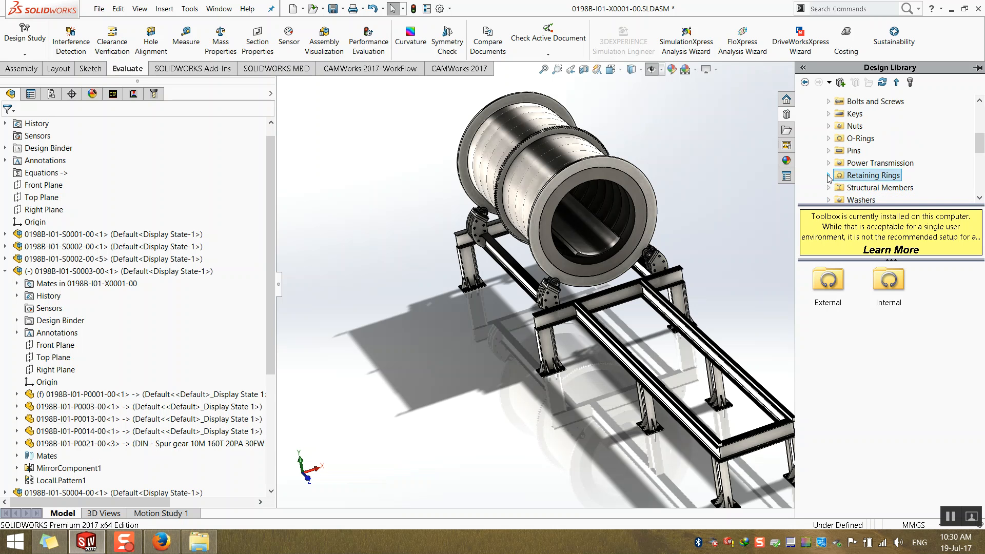
{"action": "left_click", "coordinate": [828, 163]}
{"action": "left_click", "coordinate": [875, 175]}
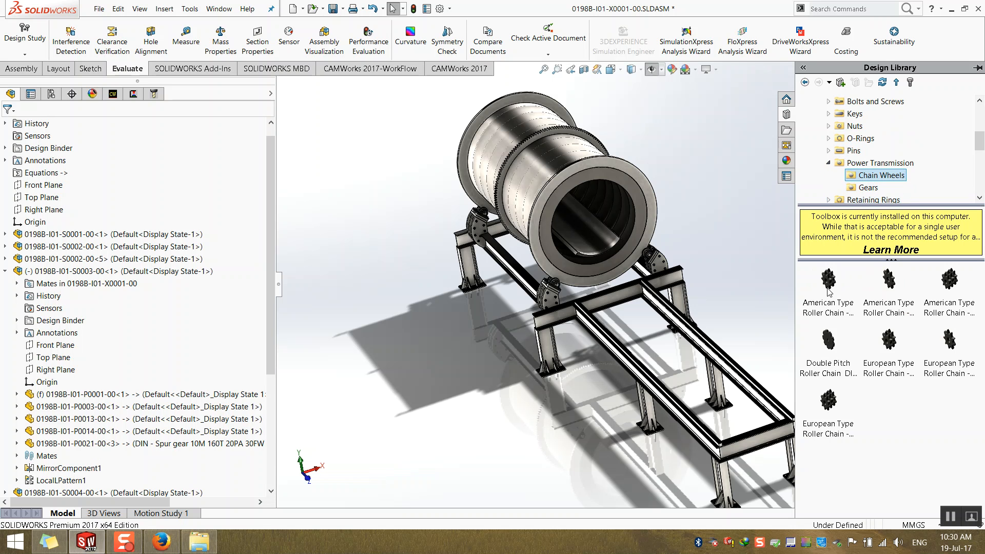
{"action": "left_click", "coordinate": [867, 188]}
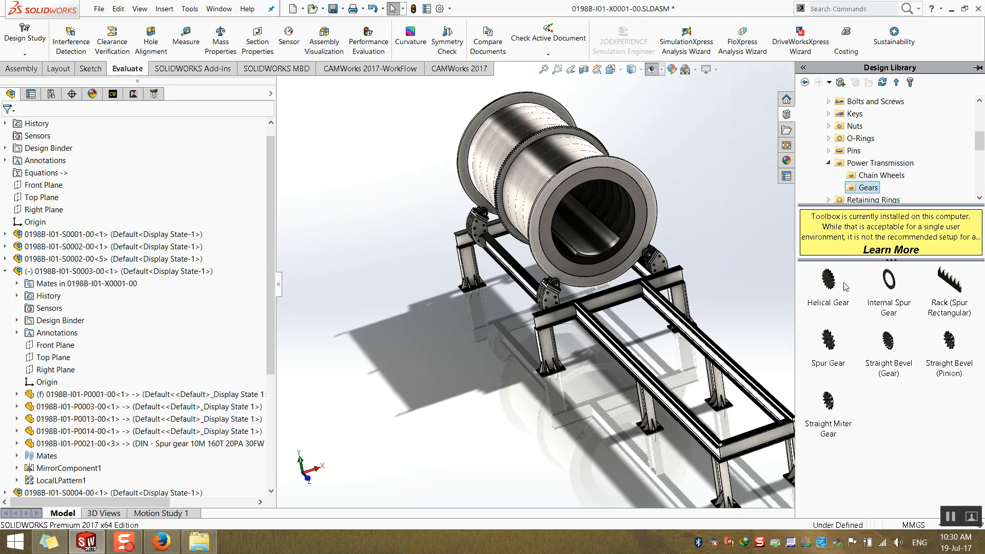
{"action": "left_click", "coordinate": [877, 174]}
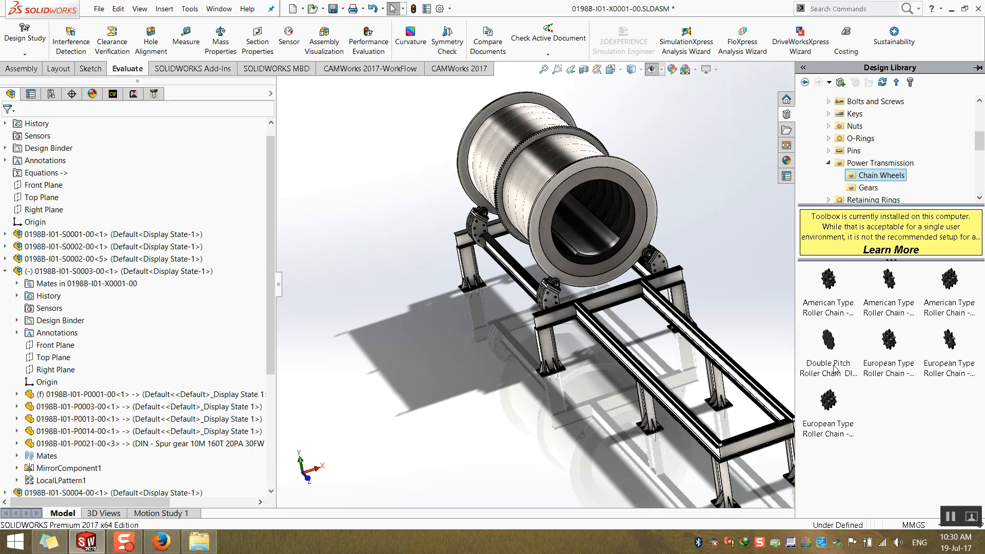
Try to insert a Double Pitch Roller Chain wheel beside the drum assembly, with chain number 228B and 30 teeth.
{"action": "mouse_move", "coordinate": [828, 342]}
{"action": "left_mouse_down"}
{"action": "mouse_move", "coordinate": [827, 353]}
{"action": "mouse_move", "coordinate": [420, 310]}
{"action": "mouse_move", "coordinate": [459, 343]}
{"action": "mouse_move", "coordinate": [389, 322]}
{"action": "mouse_move", "coordinate": [394, 301]}
{"action": "left_mouse_up"}
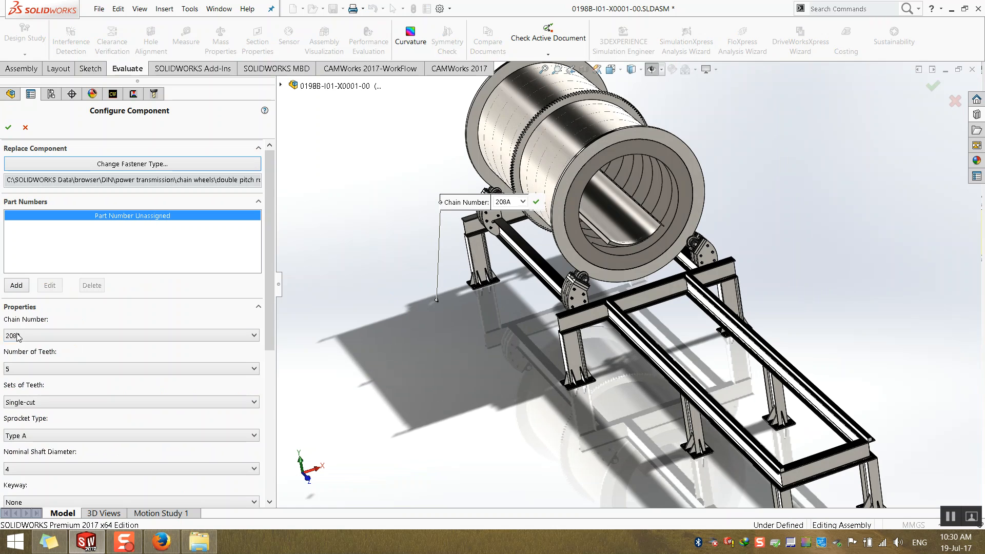
{"action": "left_click", "coordinate": [18, 336]}
{"action": "left_click", "coordinate": [41, 444]}
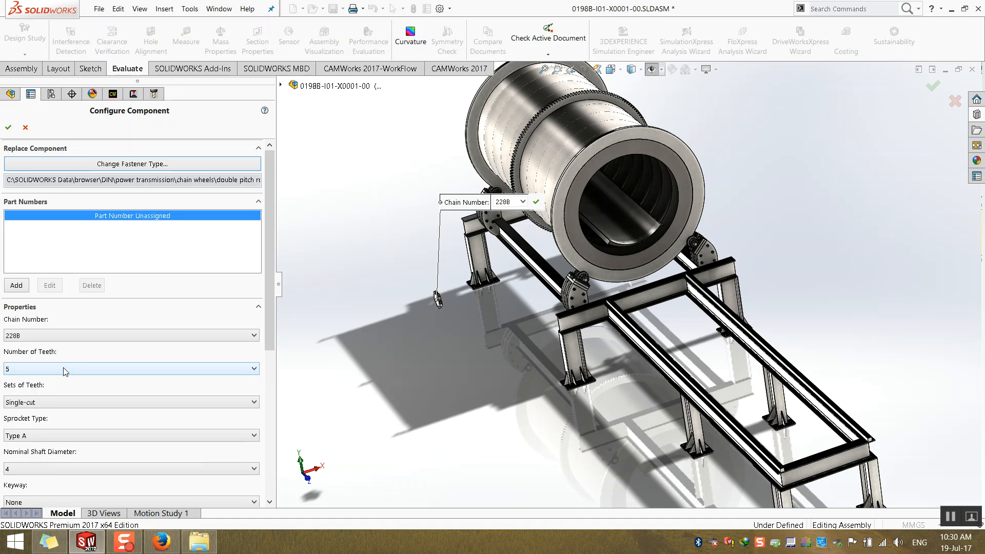
{"action": "left_click", "coordinate": [64, 369]}
{"action": "left_click", "coordinate": [51, 323]}
{"action": "scroll", "coordinate": [449, 272], "scroll_direction": "down", "scroll_amount": 5}
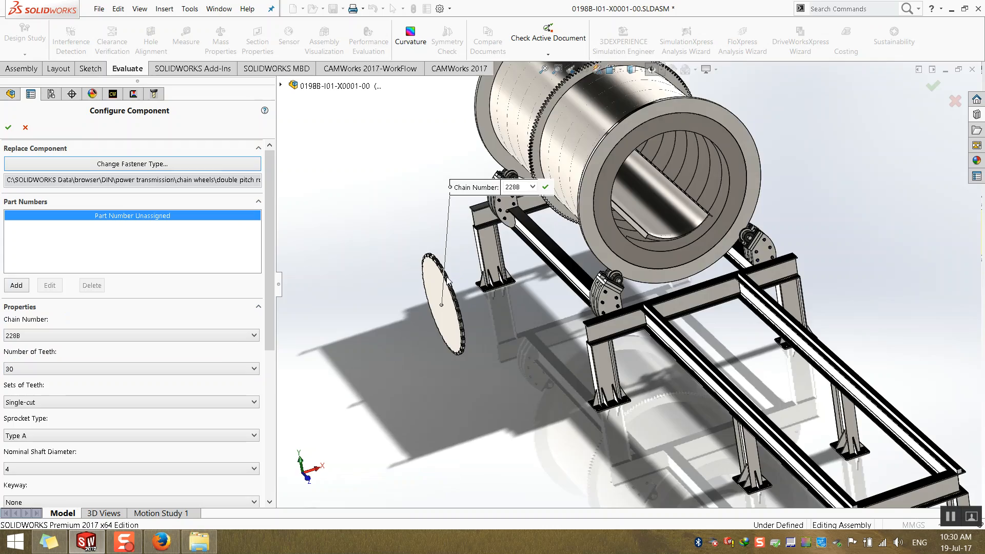
{"action": "scroll", "coordinate": [447, 267], "scroll_direction": "down", "scroll_amount": 3}
{"action": "mouse_move", "coordinate": [447, 267]}
{"action": "middle_mouse_down"}
{"action": "mouse_move", "coordinate": [510, 245]}
{"action": "mouse_move", "coordinate": [432, 272]}
{"action": "mouse_move", "coordinate": [445, 264]}
{"action": "middle_mouse_up"}
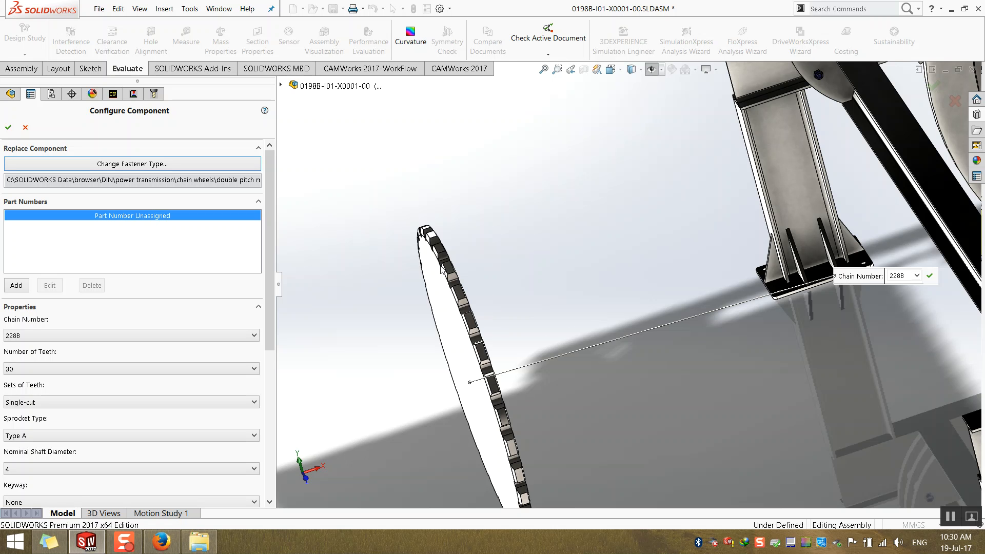
{"action": "key", "text": "f"}
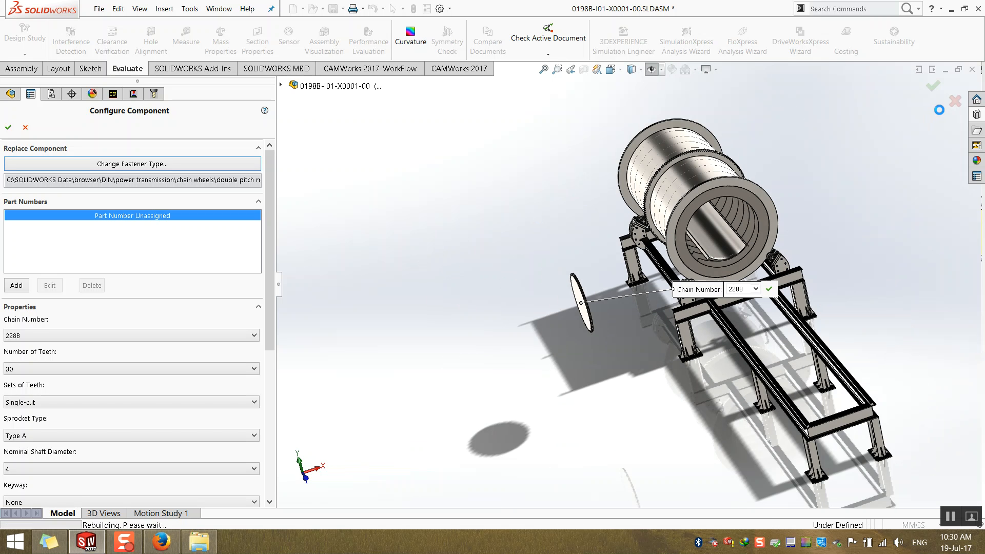
Close the drum assembly and switch to File Explorer, going up from WOB0198 to its parent folder.
{"action": "left_click", "coordinate": [972, 70]}
{"action": "left_click", "coordinate": [249, 215]}
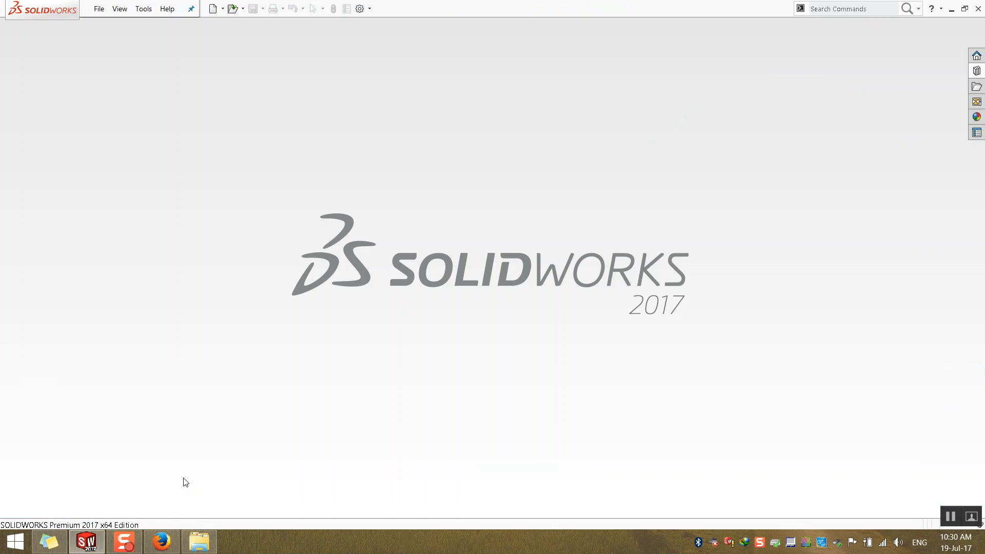
{"action": "left_click", "coordinate": [952, 9]}
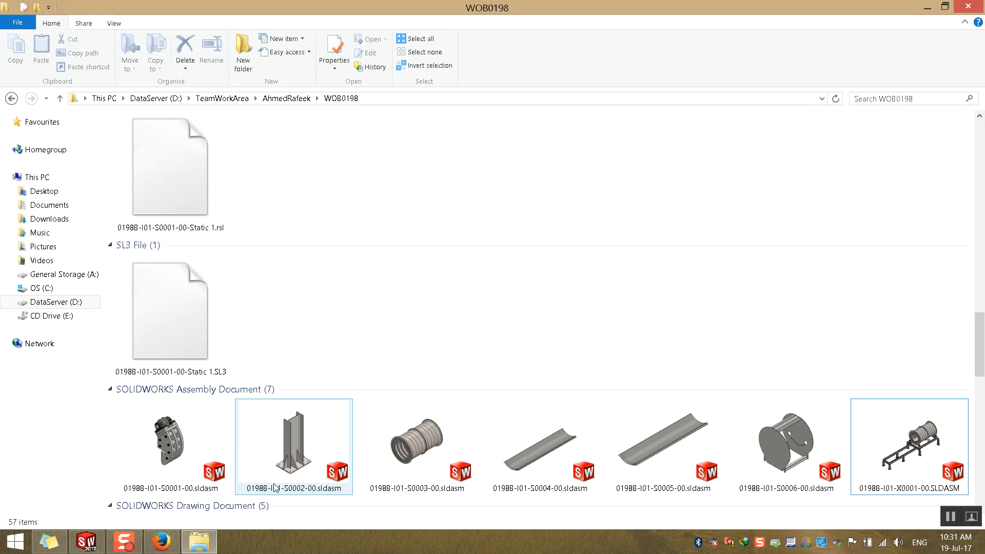
{"action": "left_click", "coordinate": [286, 98]}
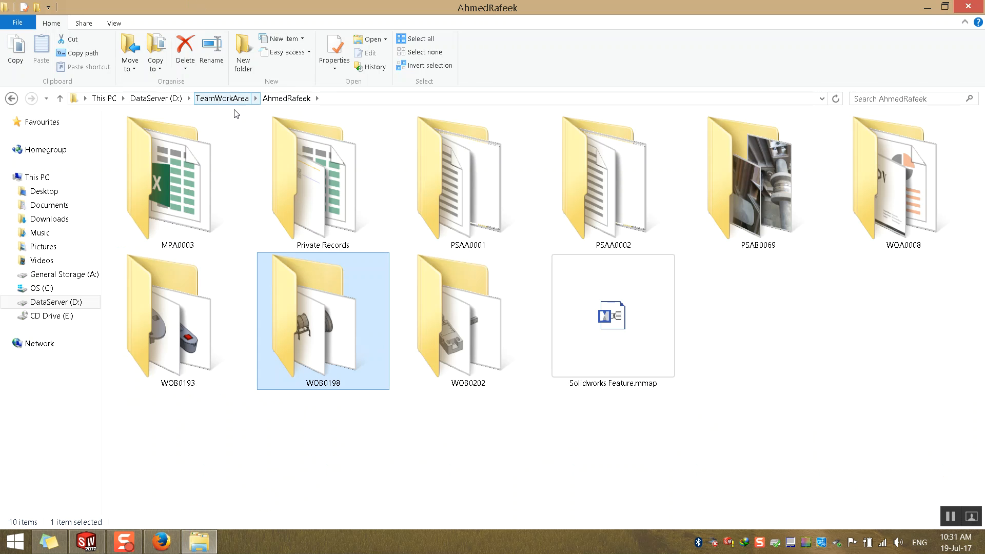
{"action": "left_click", "coordinate": [770, 302]}
{"action": "left_click", "coordinate": [198, 354]}
{"action": "left_click", "coordinate": [354, 461]}
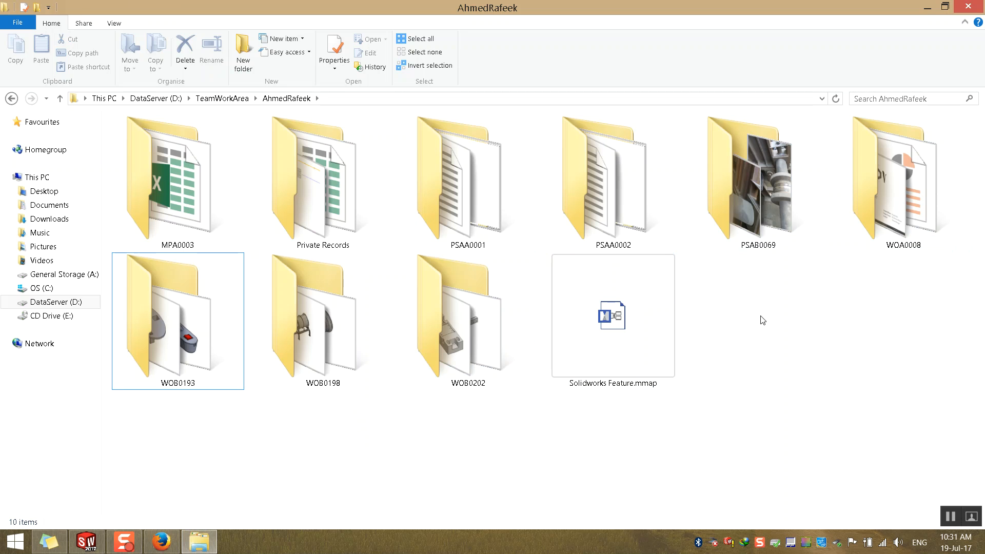
{"action": "left_click", "coordinate": [208, 99]}
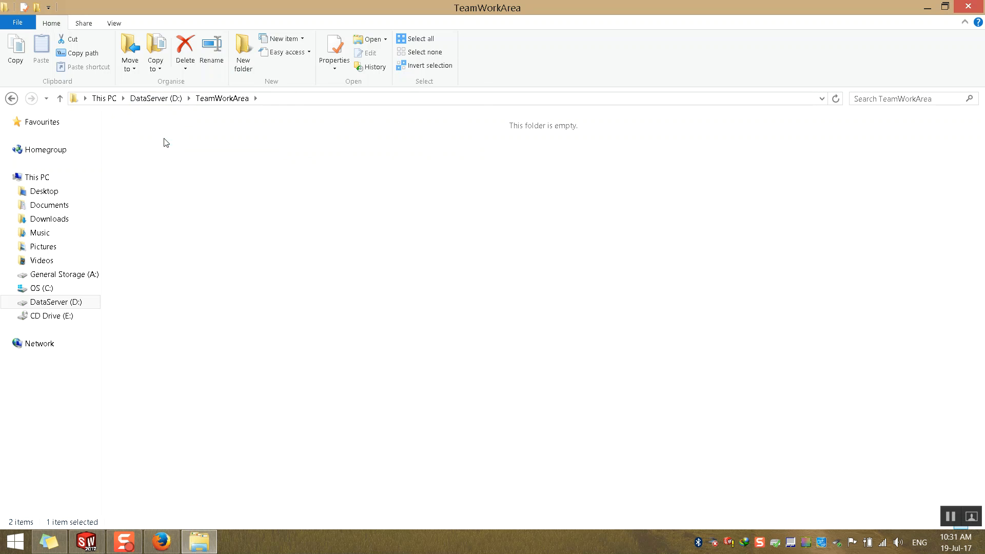
{"action": "double_click", "coordinate": [165, 143]}
{"action": "left_click", "coordinate": [903, 190]}
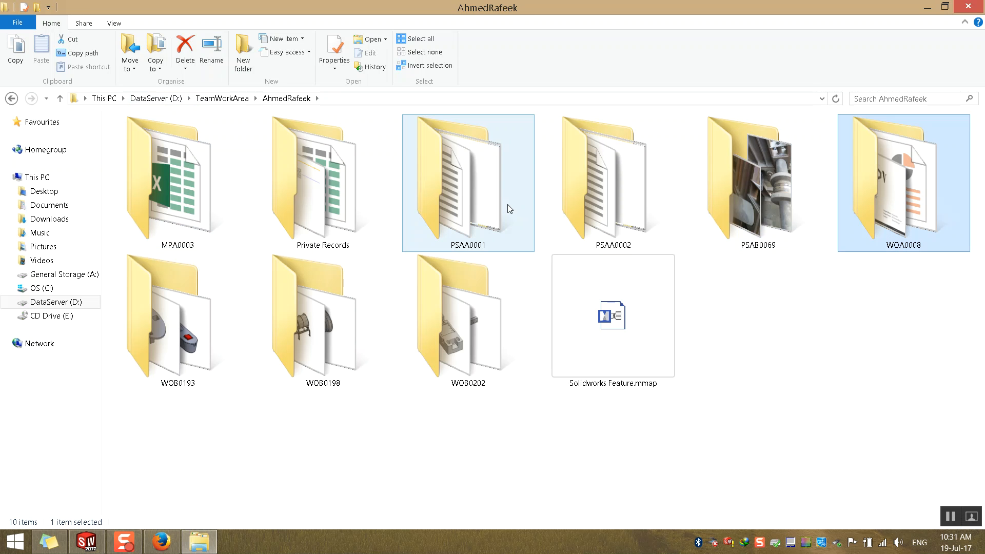
Open the assembly 0202B-I01-X0001-00.SLDASM from the WOB0202 folder.
{"action": "double_click", "coordinate": [439, 313]}
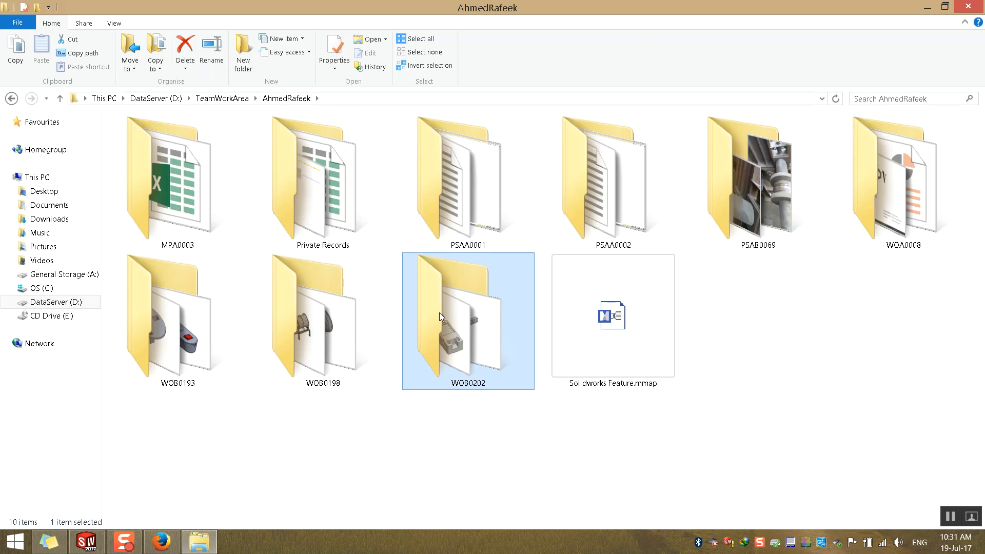
{"action": "scroll", "coordinate": [365, 300], "scroll_direction": "down", "scroll_amount": 10}
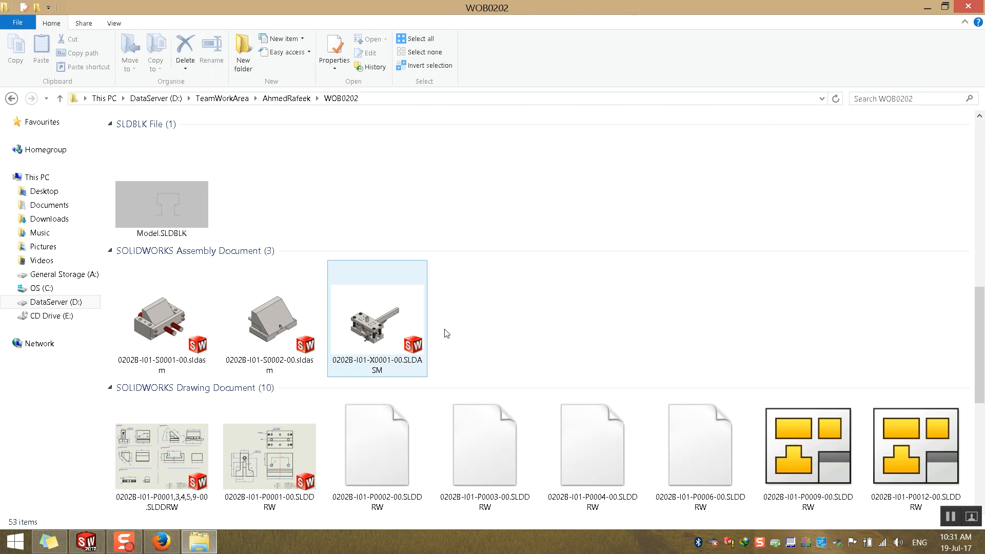
{"action": "left_click", "coordinate": [381, 321]}
{"action": "double_click", "coordinate": [381, 320]}
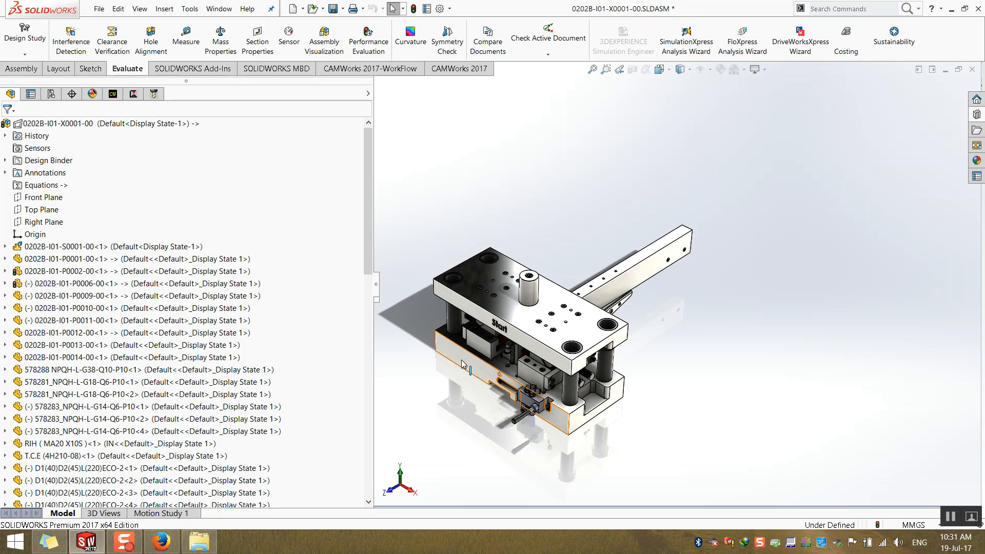
Turn off RealView Graphics for the press tool assembly.
{"action": "middle_click_drag", "start_coordinate": [463, 388], "coordinate": [469, 359]}
{"action": "scroll", "coordinate": [469, 360], "scroll_direction": "down", "scroll_amount": 3}
{"action": "left_click", "coordinate": [744, 70]}
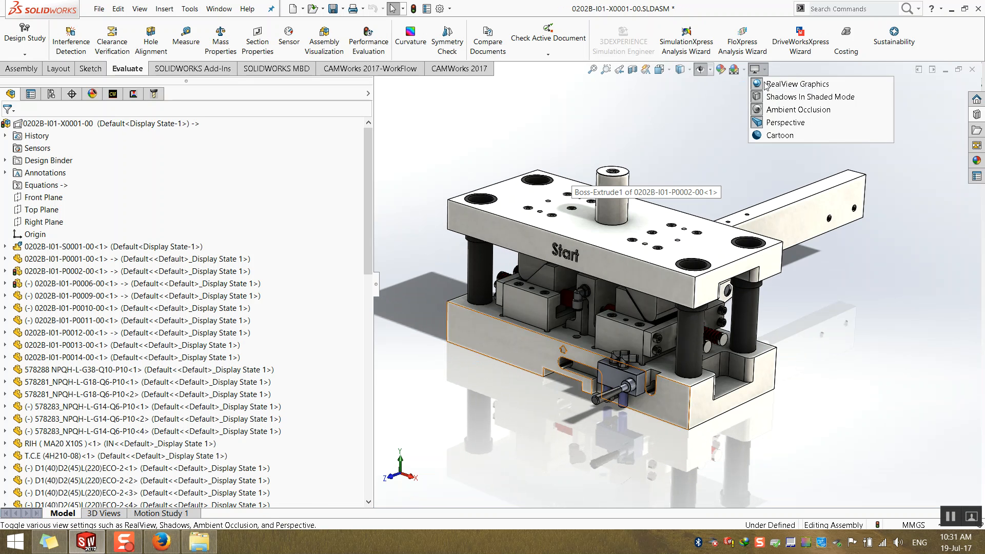
{"action": "left_click", "coordinate": [758, 85]}
{"action": "middle_click_drag", "start_coordinate": [696, 169], "coordinate": [679, 173]}
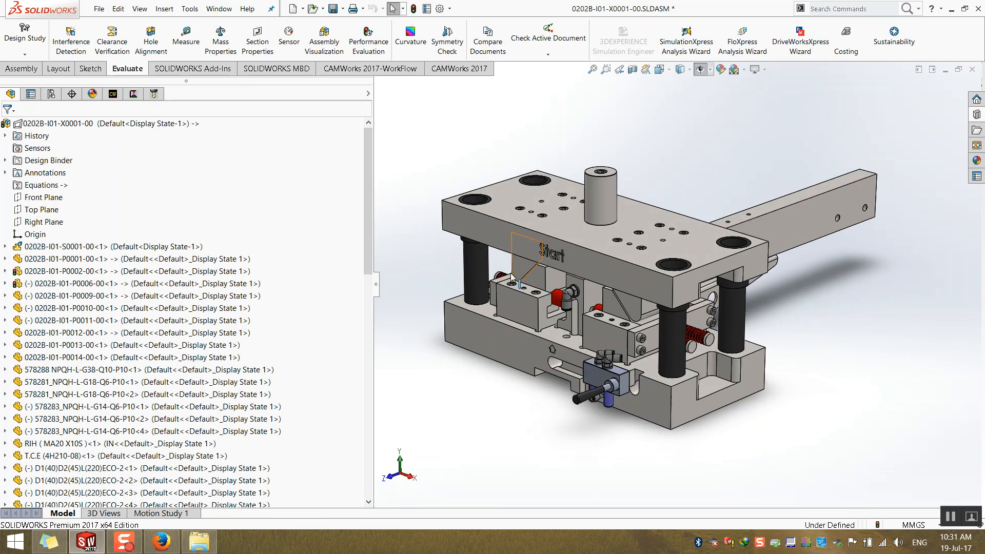
Move the upper plate marked Start along its guide pillars to check how the slides beneath it respond.
{"action": "scroll", "coordinate": [597, 275], "scroll_direction": "down", "scroll_amount": 6}
{"action": "middle_click_drag", "start_coordinate": [597, 275], "coordinate": [645, 245]}
{"action": "scroll", "coordinate": [644, 245], "scroll_direction": "up", "scroll_amount": 2}
{"action": "scroll", "coordinate": [879, 249], "scroll_direction": "down", "scroll_amount": 1}
{"action": "scroll", "coordinate": [878, 248], "scroll_direction": "up", "scroll_amount": 3}
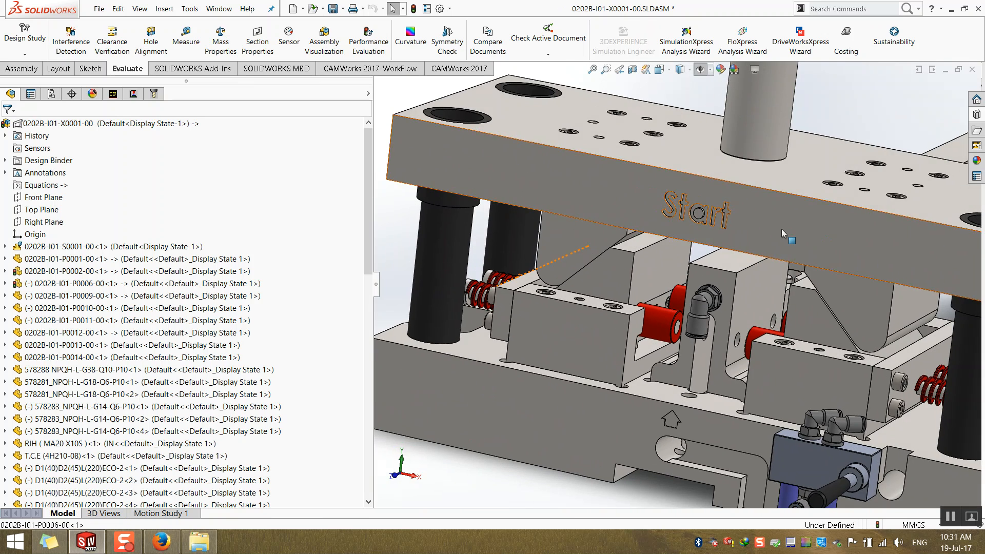
{"action": "left_click", "coordinate": [780, 228]}
{"action": "scroll", "coordinate": [791, 241], "scroll_direction": "up", "scroll_amount": 1}
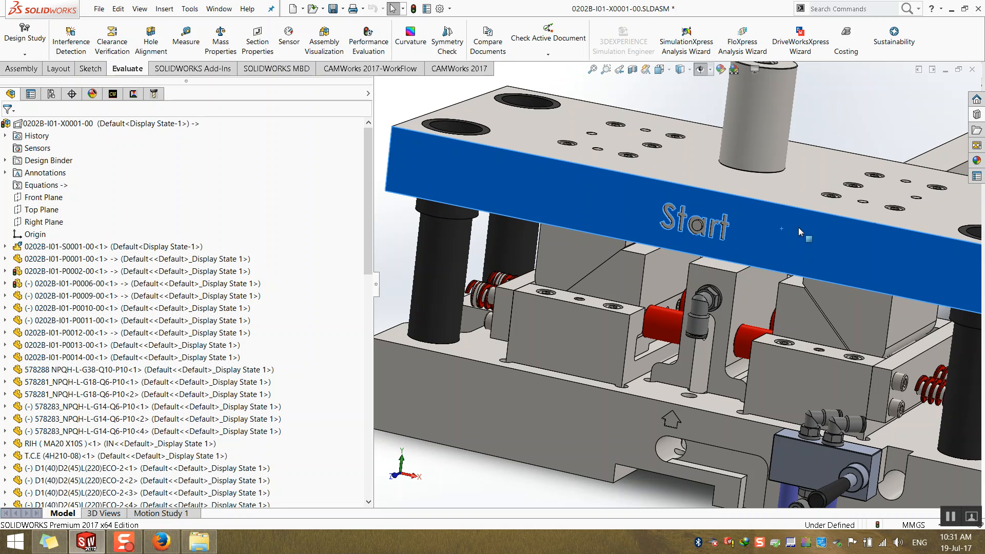
{"action": "left_click_drag", "start_coordinate": [798, 230], "coordinate": [807, 203]}
{"action": "scroll", "coordinate": [793, 147], "scroll_direction": "up", "scroll_amount": 1}
{"action": "left_click", "coordinate": [814, 124]}
{"action": "scroll", "coordinate": [798, 211], "scroll_direction": "down", "scroll_amount": 1}
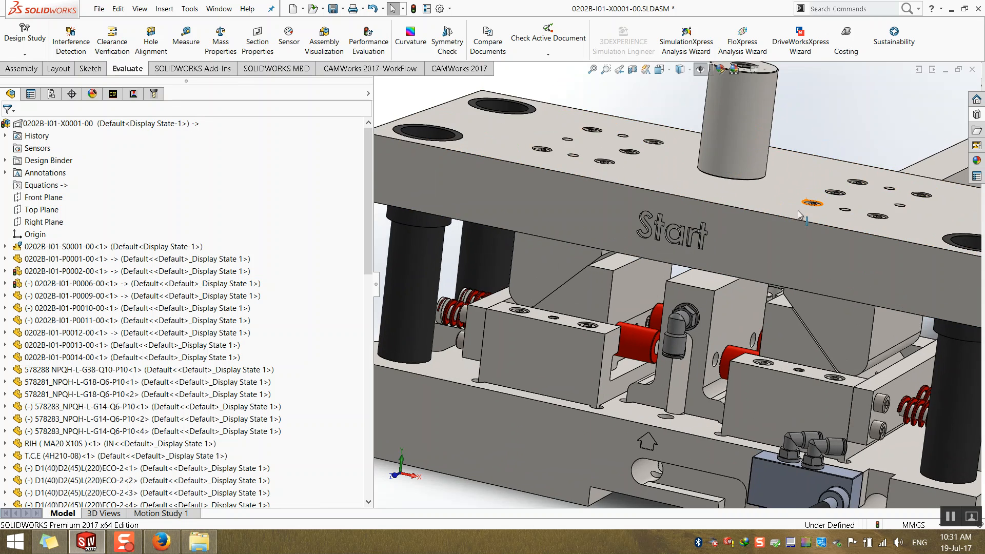
Raise and lower the Start plate repeatedly while examining the slide blocks and springs from closer up.
{"action": "scroll", "coordinate": [743, 255], "scroll_direction": "down", "scroll_amount": 2}
{"action": "left_click", "coordinate": [742, 256]}
{"action": "scroll", "coordinate": [745, 252], "scroll_direction": "down", "scroll_amount": 2}
{"action": "left_click_drag", "start_coordinate": [748, 249], "coordinate": [759, 302]}
{"action": "left_click_drag", "start_coordinate": [759, 259], "coordinate": [759, 240]}
{"action": "scroll", "coordinate": [759, 287], "scroll_direction": "up", "scroll_amount": 6}
{"action": "middle_click_drag", "start_coordinate": [731, 354], "coordinate": [691, 342]}
{"action": "scroll", "coordinate": [740, 329], "scroll_direction": "down", "scroll_amount": 3}
{"action": "left_click_drag", "start_coordinate": [670, 224], "coordinate": [677, 221]}
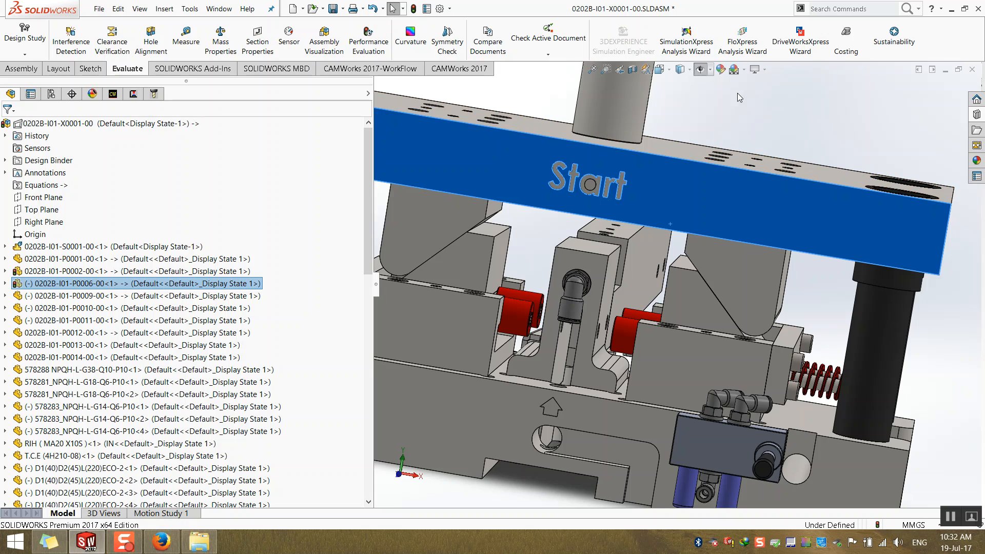
Review the socket head cap screws, pins, layout sketches and hole features in the assembly's feature tree.
{"action": "middle_click_drag", "start_coordinate": [741, 137], "coordinate": [708, 183]}
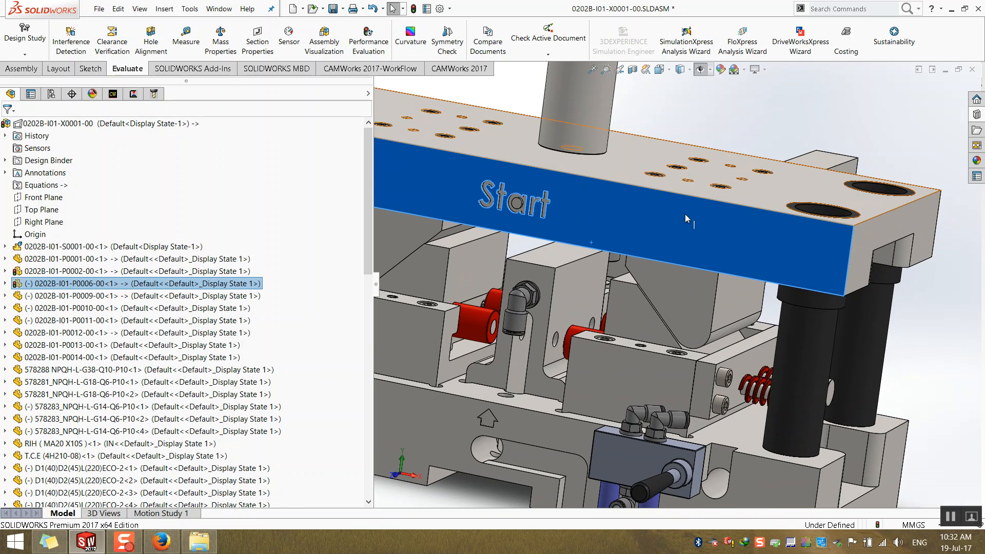
{"action": "scroll", "coordinate": [264, 220], "scroll_direction": "down", "scroll_amount": 5}
{"action": "scroll", "coordinate": [264, 220], "scroll_direction": "down", "scroll_amount": 6}
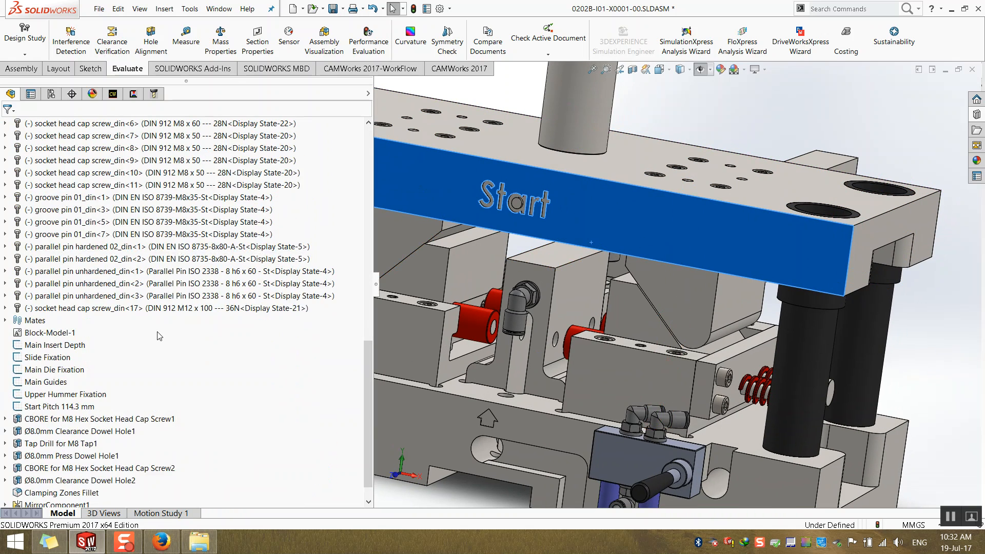
{"action": "scroll", "coordinate": [97, 411], "scroll_direction": "up", "scroll_amount": 5}
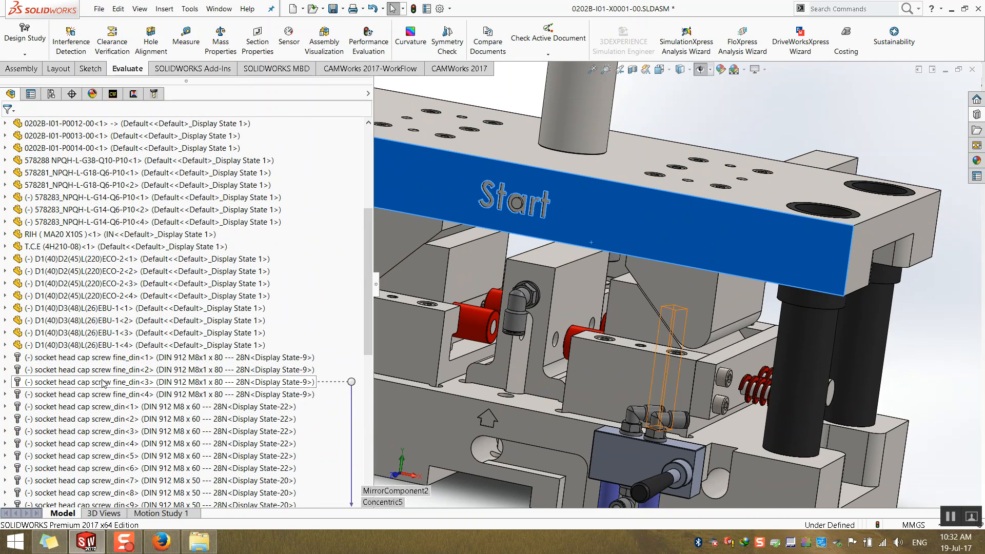
Inspect the socket head screws on the tool's underside and the pneumatic valve with its fittings at the front.
{"action": "scroll", "coordinate": [647, 281], "scroll_direction": "up", "scroll_amount": 6}
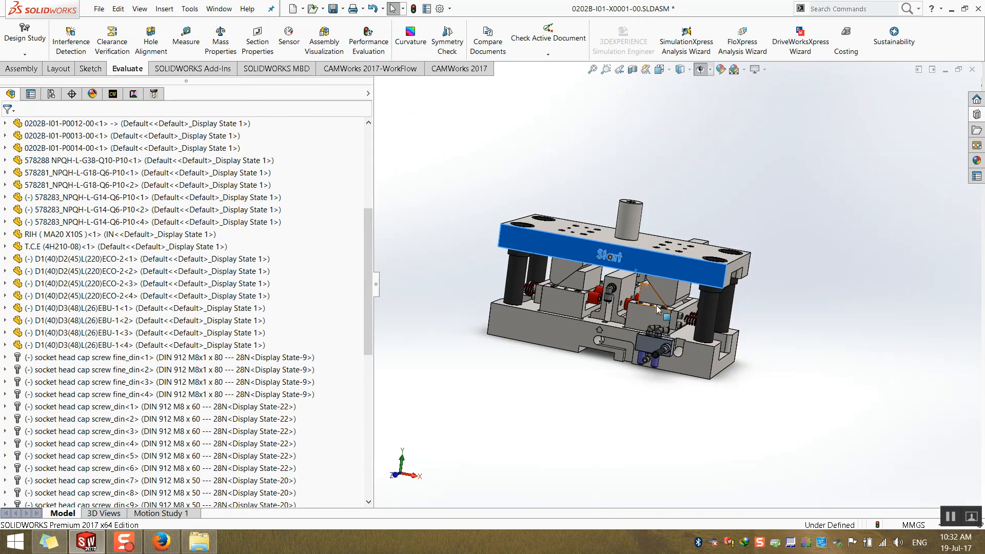
{"action": "middle_click_drag", "start_coordinate": [641, 287], "coordinate": [606, 206]}
{"action": "scroll", "coordinate": [605, 231], "scroll_direction": "down", "scroll_amount": 7}
{"action": "scroll", "coordinate": [579, 313], "scroll_direction": "down", "scroll_amount": 3}
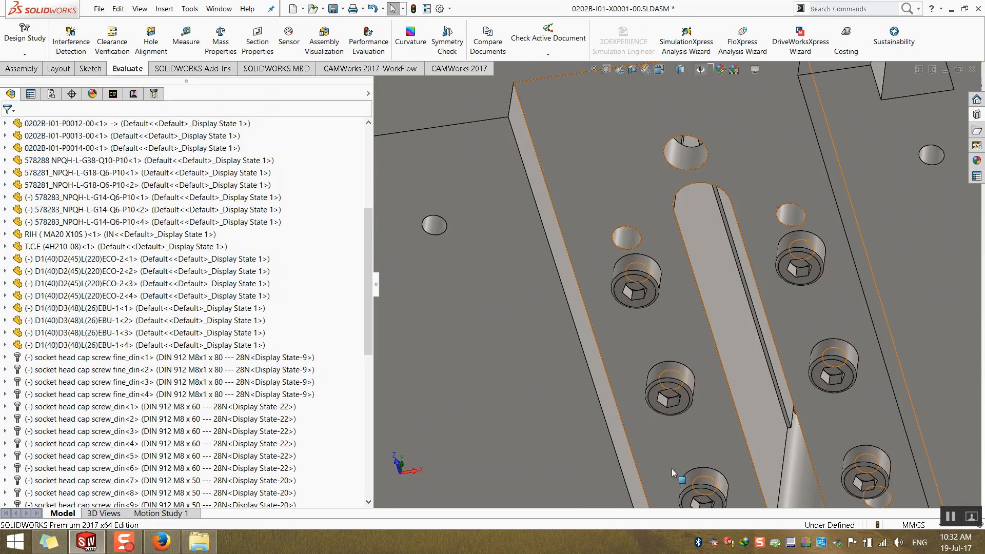
{"action": "scroll", "coordinate": [662, 308], "scroll_direction": "up", "scroll_amount": 6}
{"action": "middle_click_drag", "start_coordinate": [669, 184], "coordinate": [680, 257]}
{"action": "middle_click_drag", "start_coordinate": [722, 152], "coordinate": [702, 205]}
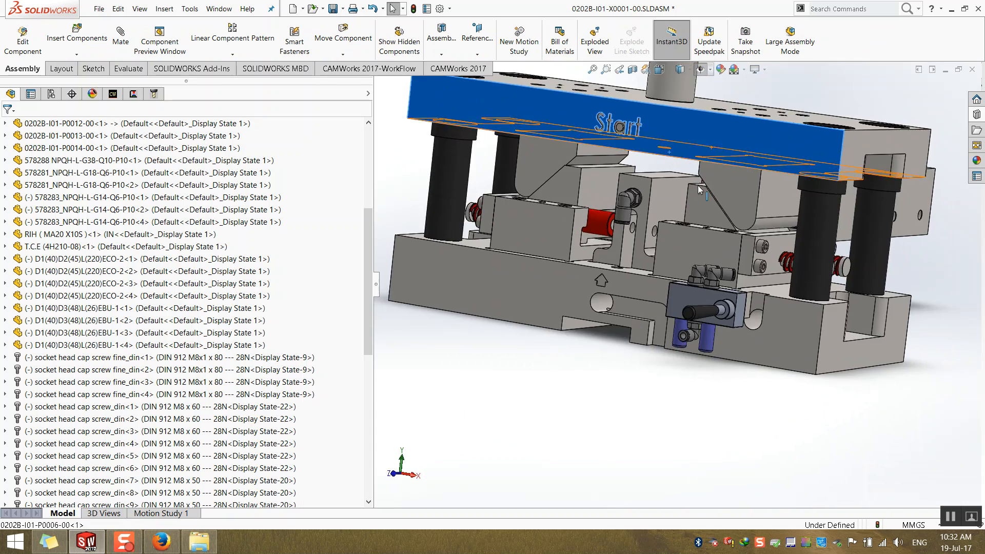
{"action": "scroll", "coordinate": [713, 328], "scroll_direction": "down", "scroll_amount": 6}
{"action": "middle_click_drag", "start_coordinate": [734, 389], "coordinate": [773, 171]}
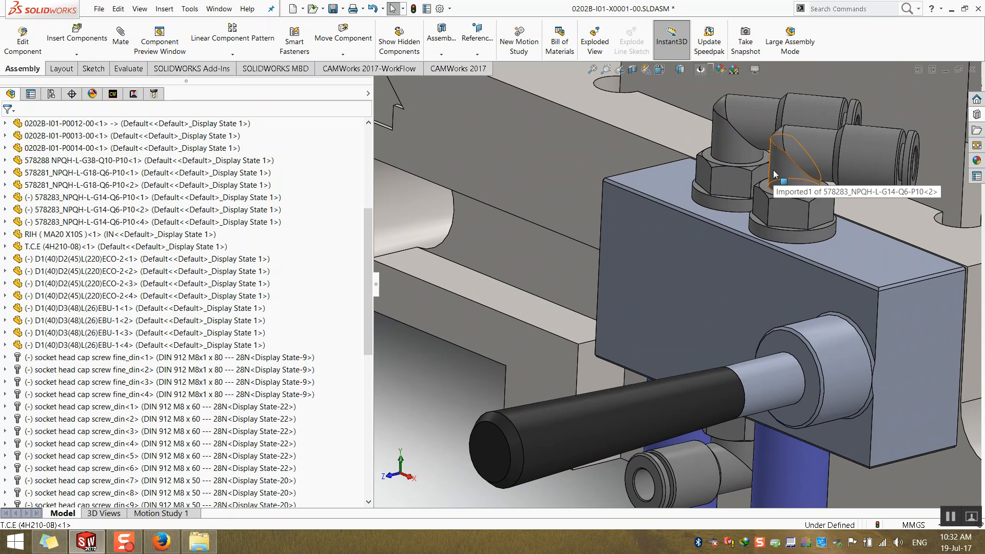
{"action": "scroll", "coordinate": [764, 202], "scroll_direction": "up", "scroll_amount": 2}
{"action": "scroll", "coordinate": [764, 202], "scroll_direction": "up", "scroll_amount": 4}
Isolate the RIH ( MA20 X10S ) component in the base of the assembly.
{"action": "middle_click_drag", "start_coordinate": [765, 244], "coordinate": [493, 298]}
{"action": "scroll", "coordinate": [492, 298], "scroll_direction": "up", "scroll_amount": 3}
{"action": "scroll", "coordinate": [382, 372], "scroll_direction": "down", "scroll_amount": 3}
{"action": "scroll", "coordinate": [461, 343], "scroll_direction": "up", "scroll_amount": 3}
{"action": "middle_click_drag", "start_coordinate": [486, 378], "coordinate": [690, 303]}
{"action": "scroll", "coordinate": [611, 382], "scroll_direction": "up", "scroll_amount": 2}
{"action": "scroll", "coordinate": [606, 294], "scroll_direction": "down", "scroll_amount": 6}
{"action": "scroll", "coordinate": [607, 298], "scroll_direction": "down", "scroll_amount": 5}
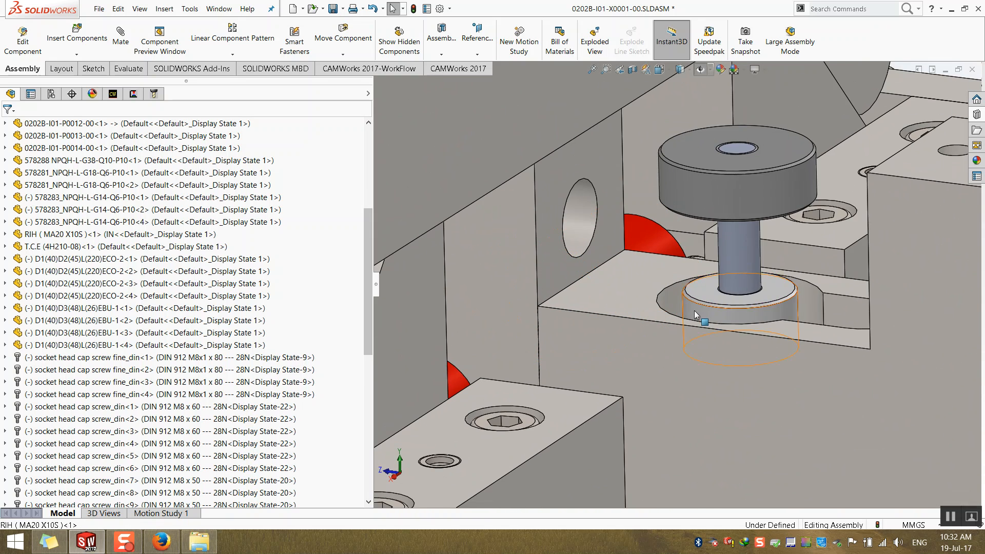
{"action": "right_click", "coordinate": [690, 301]}
{"action": "left_click", "coordinate": [728, 274]}
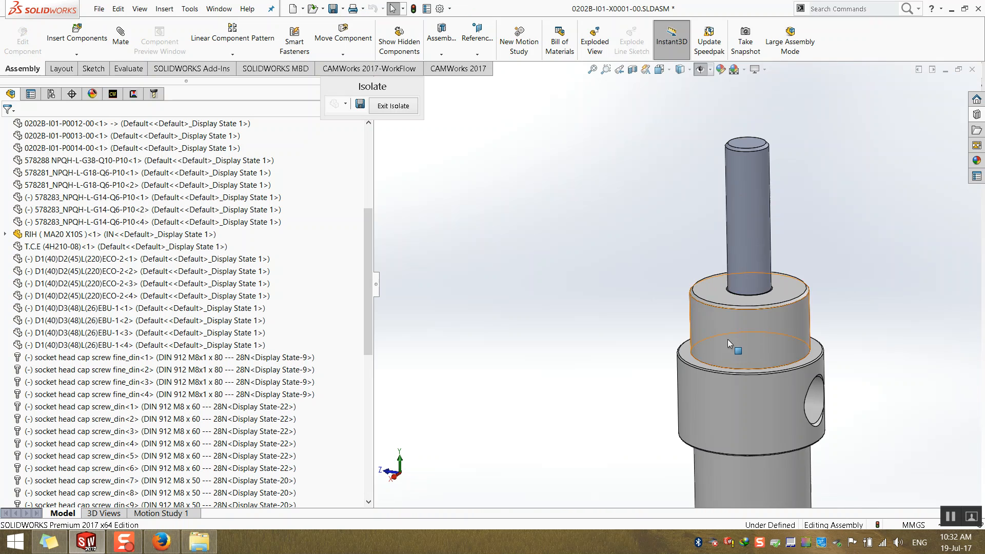
Examine the isolated RIH ( MA20 X10S ) cylinder from the side and exit the isolated display.
{"action": "scroll", "coordinate": [727, 337], "scroll_direction": "up", "scroll_amount": 3}
{"action": "middle_click_drag", "start_coordinate": [719, 333], "coordinate": [615, 256]}
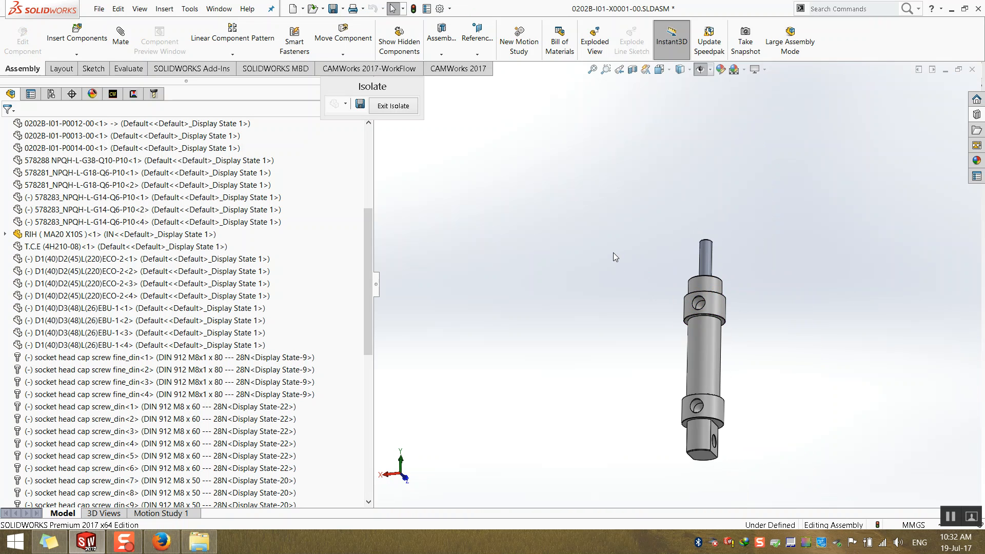
{"action": "left_click", "coordinate": [393, 106]}
Examine the press tool from above and locate its DIN 912 M8x1 x 80 screws from the feature tree.
{"action": "scroll", "coordinate": [655, 325], "scroll_direction": "up", "scroll_amount": 5}
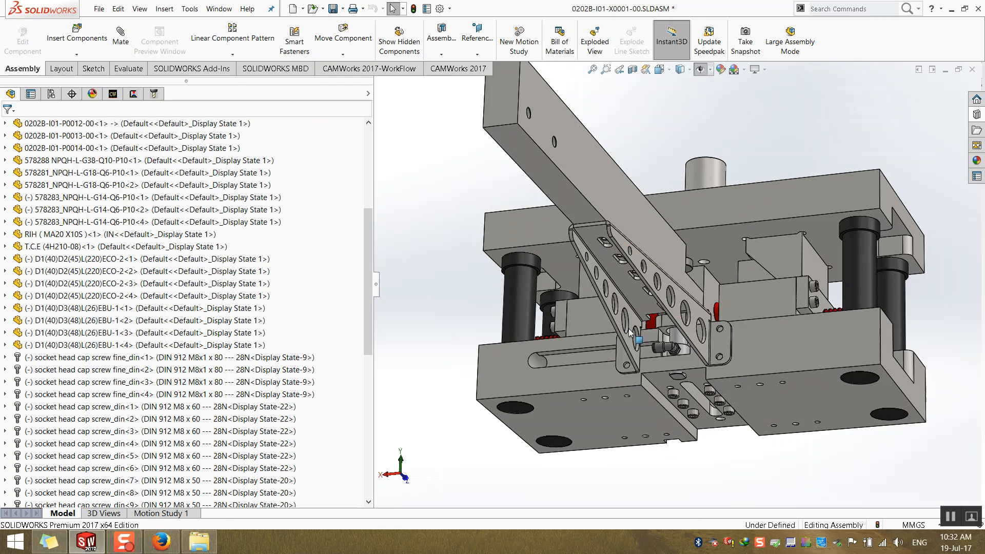
{"action": "middle_click_drag", "start_coordinate": [640, 337], "coordinate": [603, 203]}
{"action": "scroll", "coordinate": [601, 199], "scroll_direction": "down", "scroll_amount": 5}
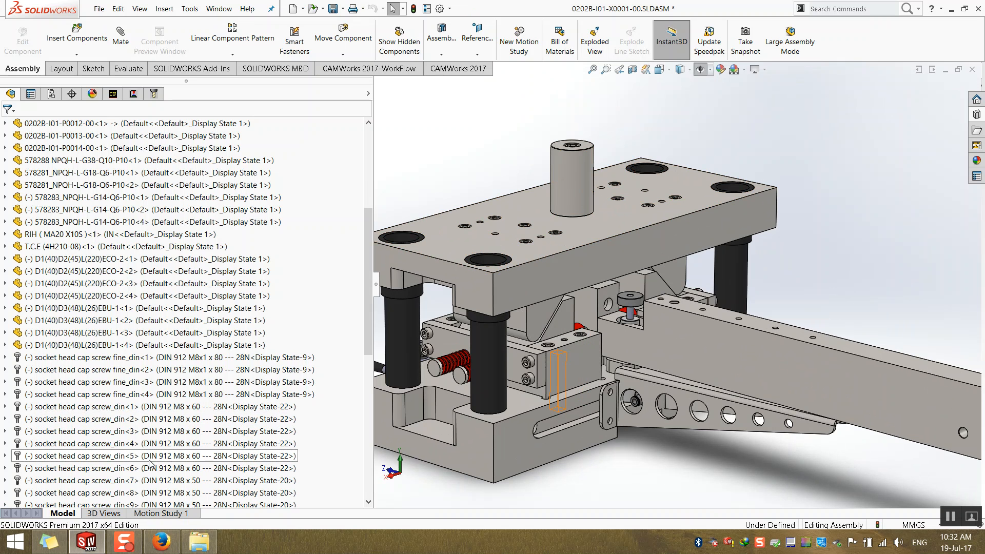
{"action": "mouse_move", "coordinate": [163, 399]}
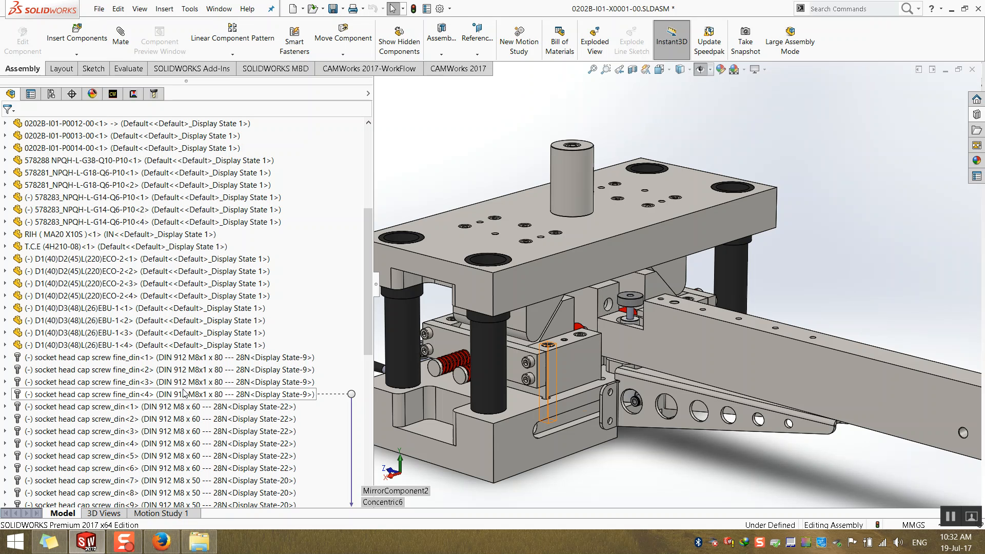
{"action": "mouse_move", "coordinate": [192, 382]}
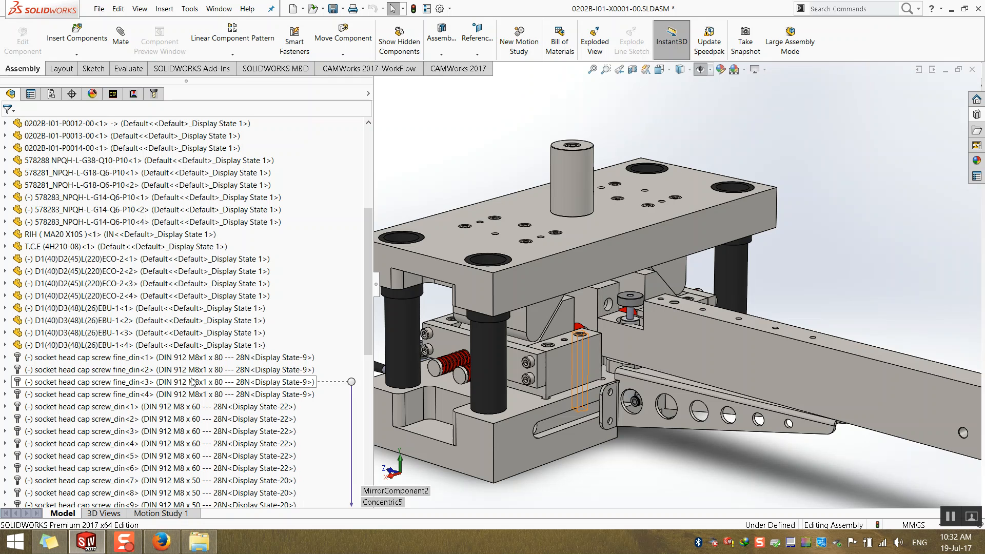
{"action": "scroll", "coordinate": [276, 366], "scroll_direction": "up", "scroll_amount": 4}
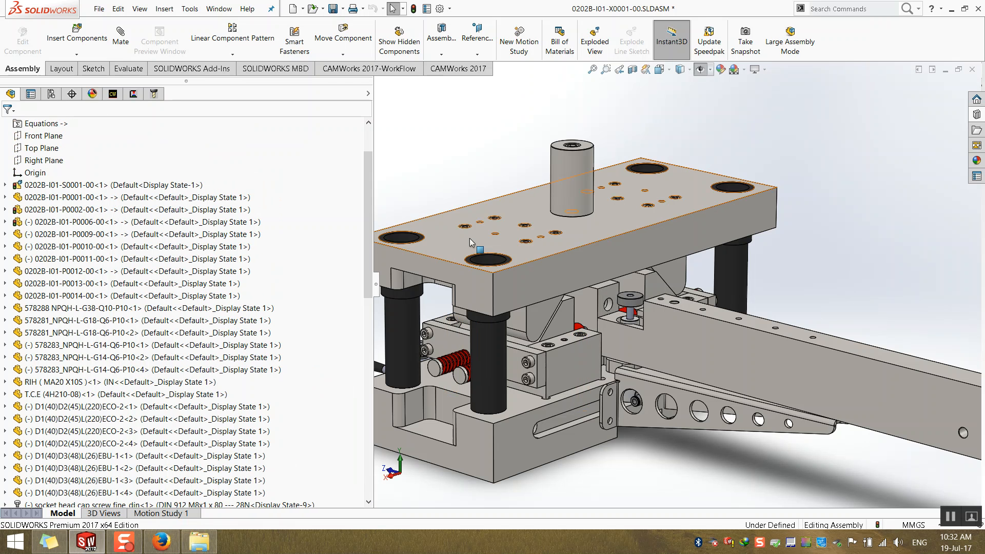
Close the 0202B-I01-X0001-00 assembly without saving its modified documents.
{"action": "left_click", "coordinate": [971, 70]}
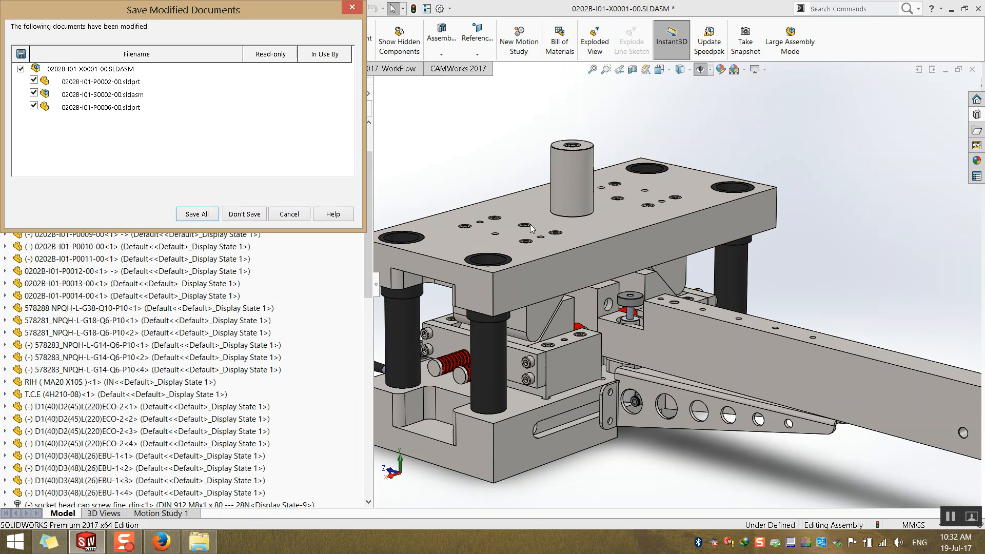
{"action": "left_click", "coordinate": [259, 214]}
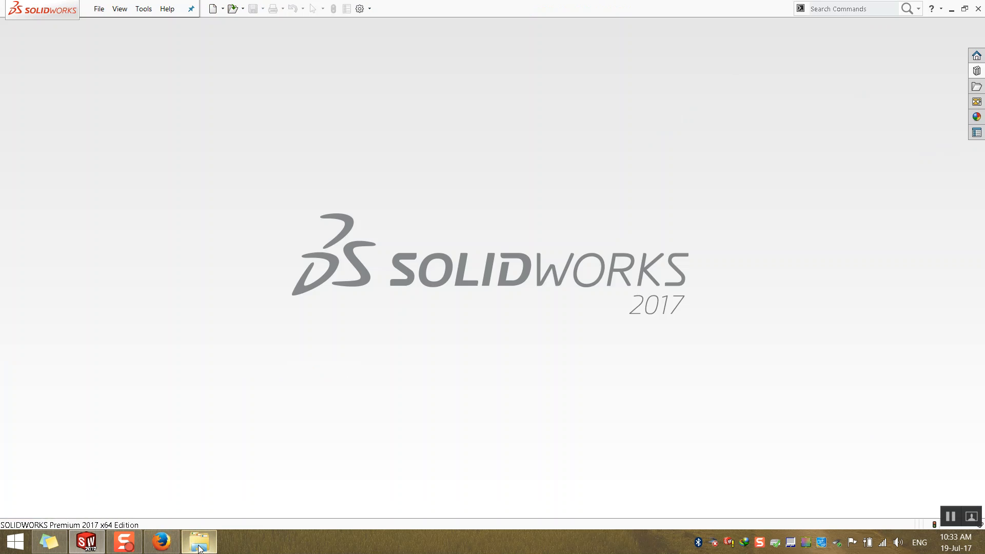
Switch to File Explorer and open the WOB0201 folder inside BUB\SOB on the DataServer (D:) drive.
{"action": "key", "text": "alt+Tab"}
{"action": "left_click", "coordinate": [274, 98]}
{"action": "left_click", "coordinate": [233, 98]}
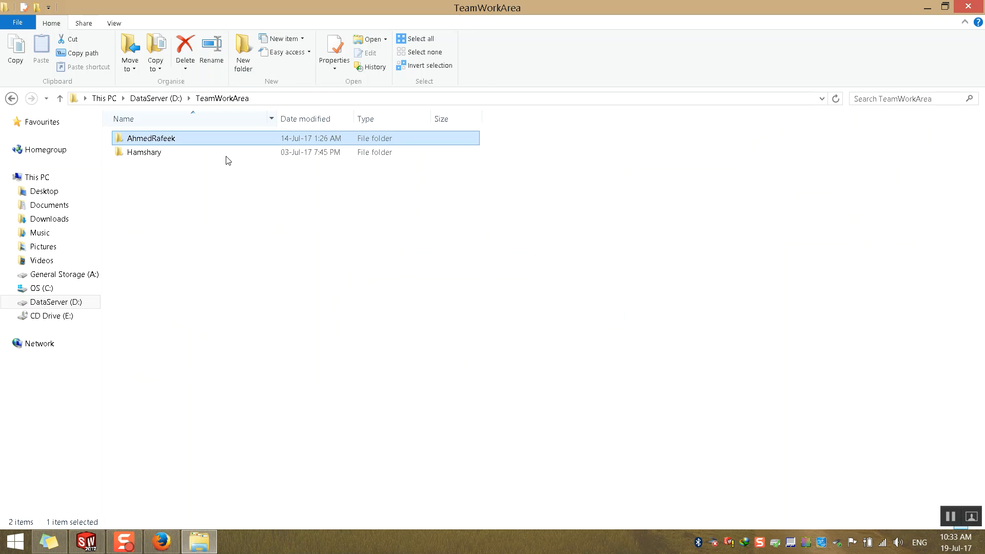
{"action": "left_click", "coordinate": [154, 98]}
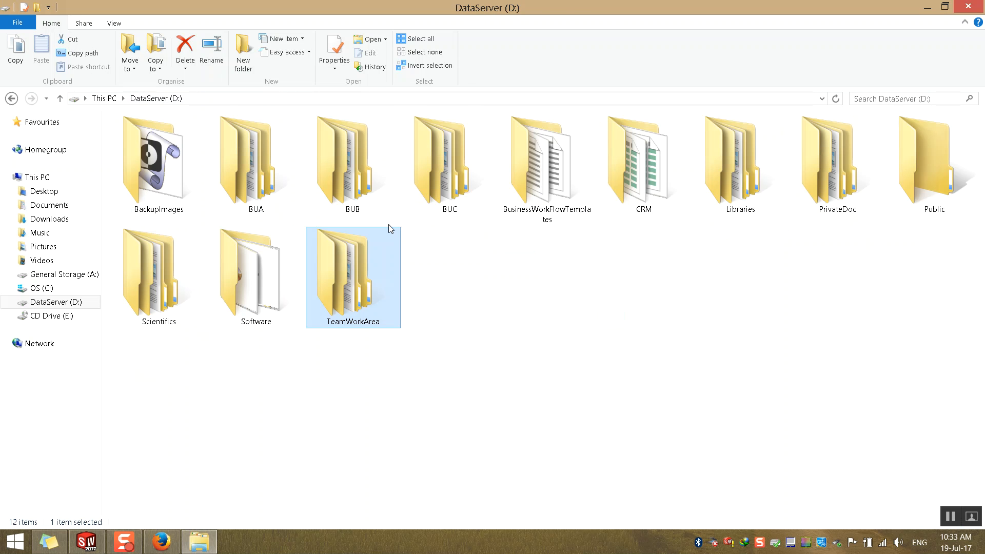
{"action": "double_click", "coordinate": [380, 184]}
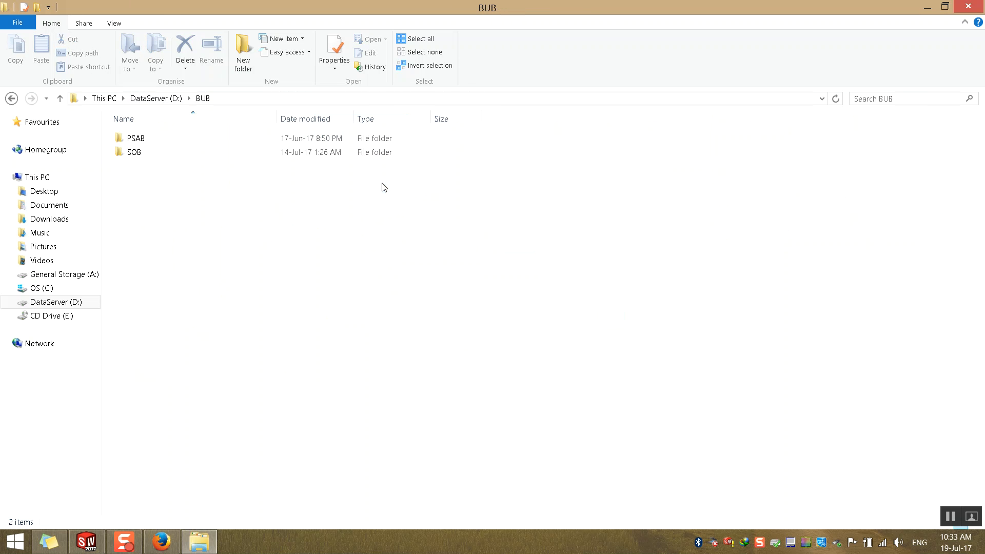
{"action": "double_click", "coordinate": [154, 154]}
{"action": "scroll", "coordinate": [423, 395], "scroll_direction": "down", "scroll_amount": 20}
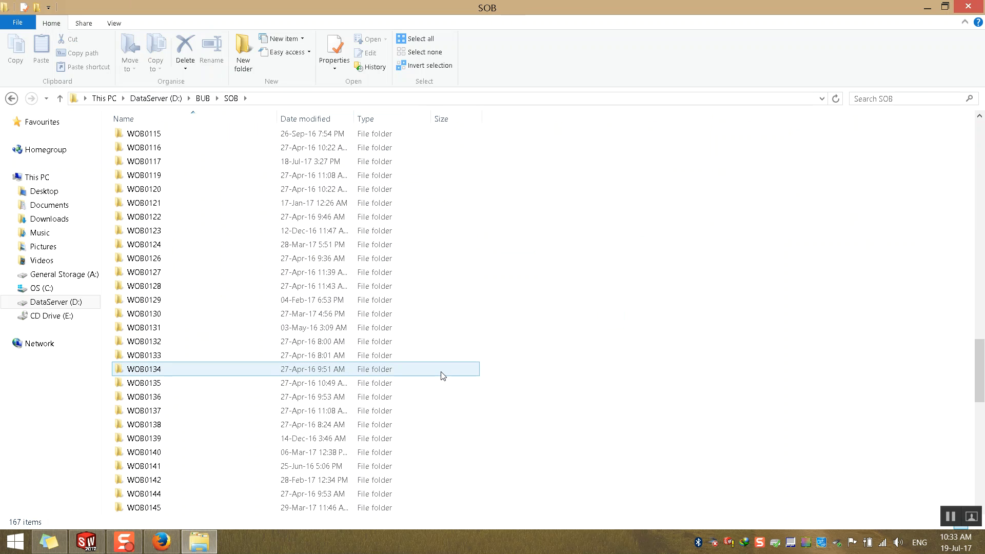
{"action": "scroll", "coordinate": [442, 375], "scroll_direction": "down", "scroll_amount": 3}
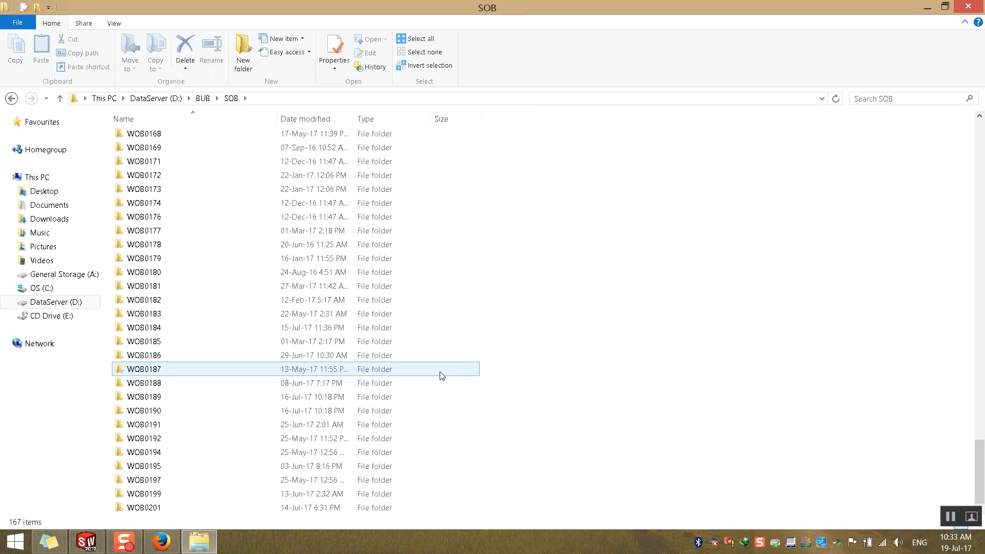
{"action": "double_click", "coordinate": [158, 508]}
Find the assembly document 0201B-I01-X0001-00.SLDASM in the WOB0201 folder and open it in SOLIDWORKS.
{"action": "scroll", "coordinate": [287, 307], "scroll_direction": "down", "scroll_amount": 6}
{"action": "scroll", "coordinate": [308, 354], "scroll_direction": "up", "scroll_amount": 5}
{"action": "scroll", "coordinate": [356, 403], "scroll_direction": "down", "scroll_amount": 2}
{"action": "scroll", "coordinate": [257, 382], "scroll_direction": "down", "scroll_amount": 10}
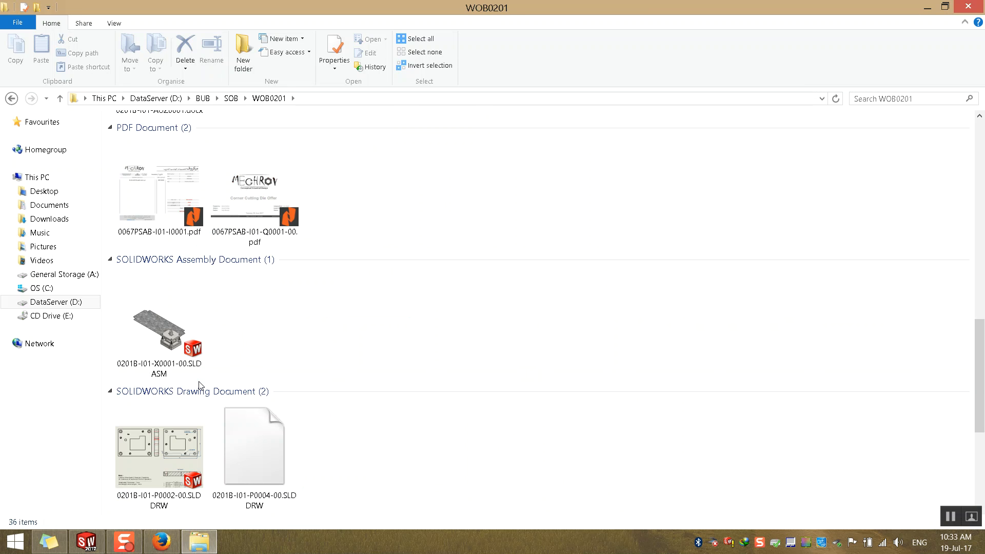
{"action": "double_click", "coordinate": [167, 352]}
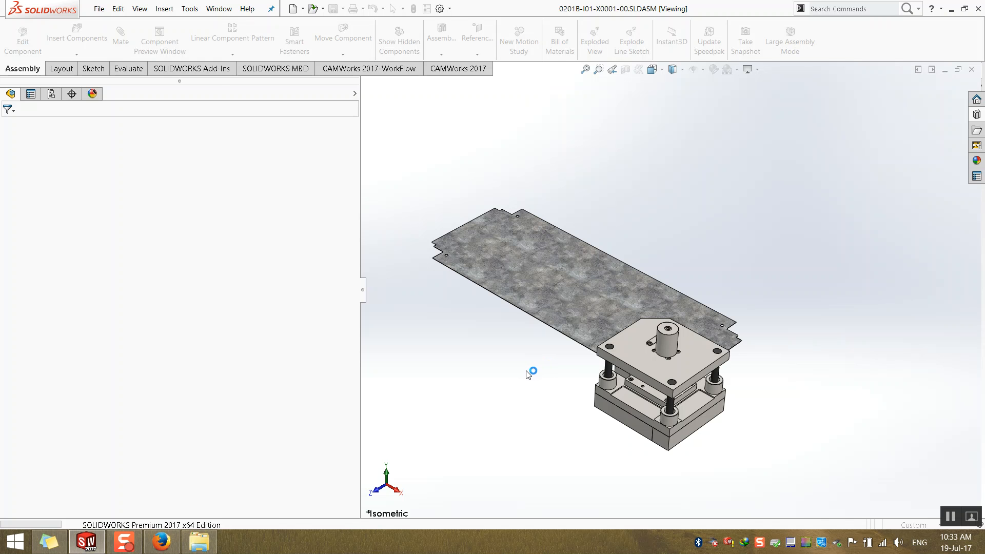
Examine the die's upper plate, guide posts and the sheet-metal blank's corner from several angles and distances.
{"action": "middle_click_drag", "start_coordinate": [539, 391], "coordinate": [687, 287]}
{"action": "scroll", "coordinate": [701, 261], "scroll_direction": "down", "scroll_amount": 10}
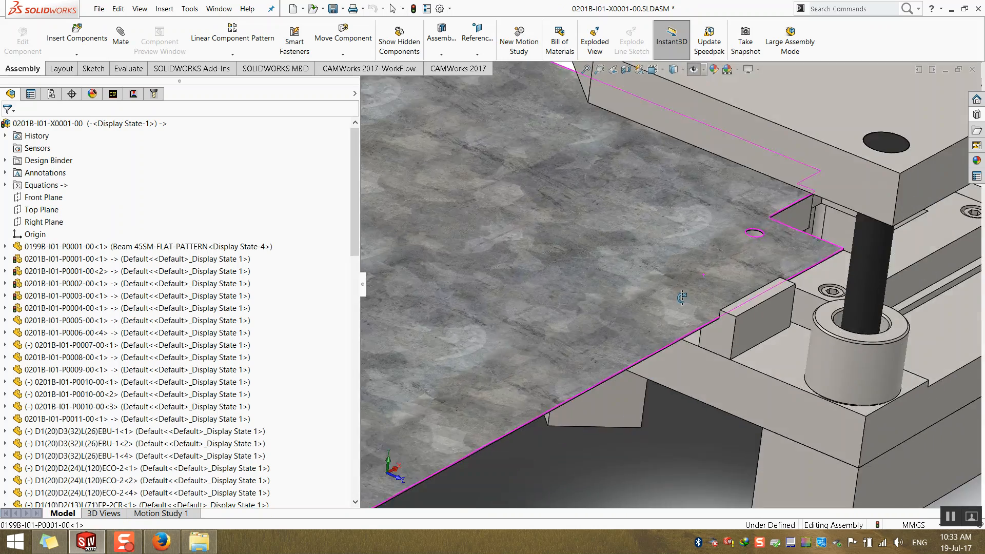
{"action": "scroll", "coordinate": [701, 260], "scroll_direction": "up", "scroll_amount": 10}
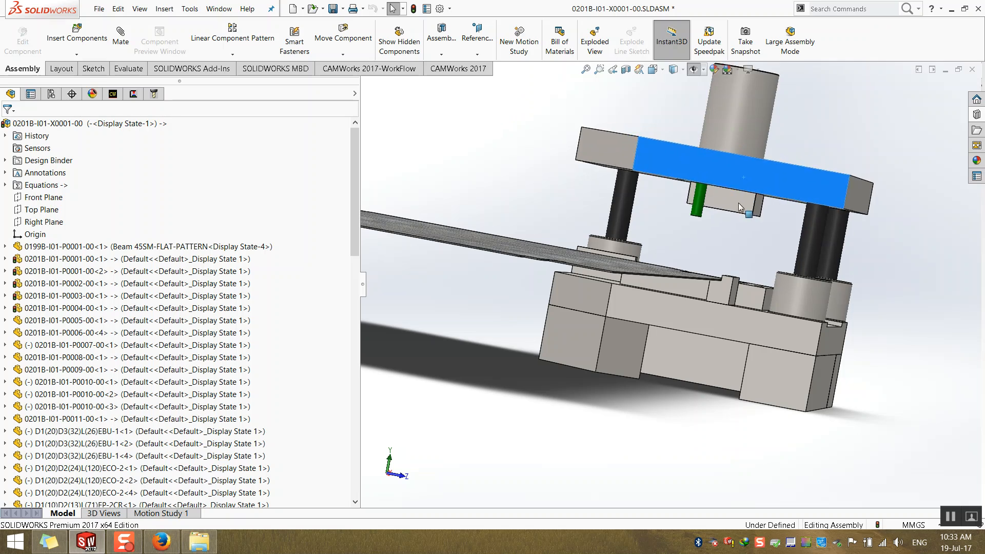
{"action": "left_click", "coordinate": [726, 279]}
{"action": "middle_click_drag", "start_coordinate": [715, 335], "coordinate": [734, 190]}
{"action": "scroll", "coordinate": [822, 131], "scroll_direction": "down", "scroll_amount": 6}
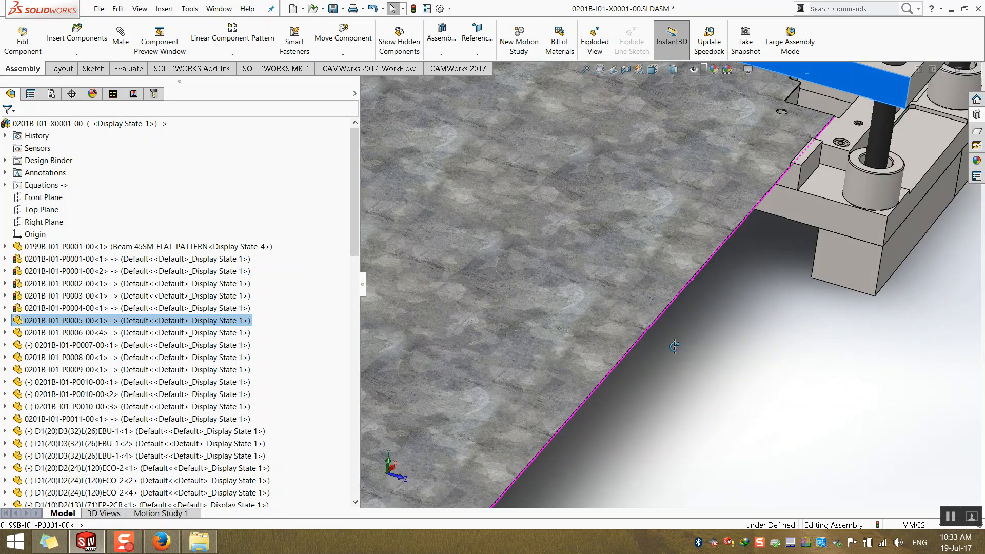
{"action": "scroll", "coordinate": [744, 145], "scroll_direction": "down", "scroll_amount": 8}
{"action": "scroll", "coordinate": [627, 257], "scroll_direction": "up", "scroll_amount": 3}
{"action": "middle_click_drag", "start_coordinate": [526, 363], "coordinate": [595, 303]}
{"action": "scroll", "coordinate": [632, 426], "scroll_direction": "up", "scroll_amount": 5}
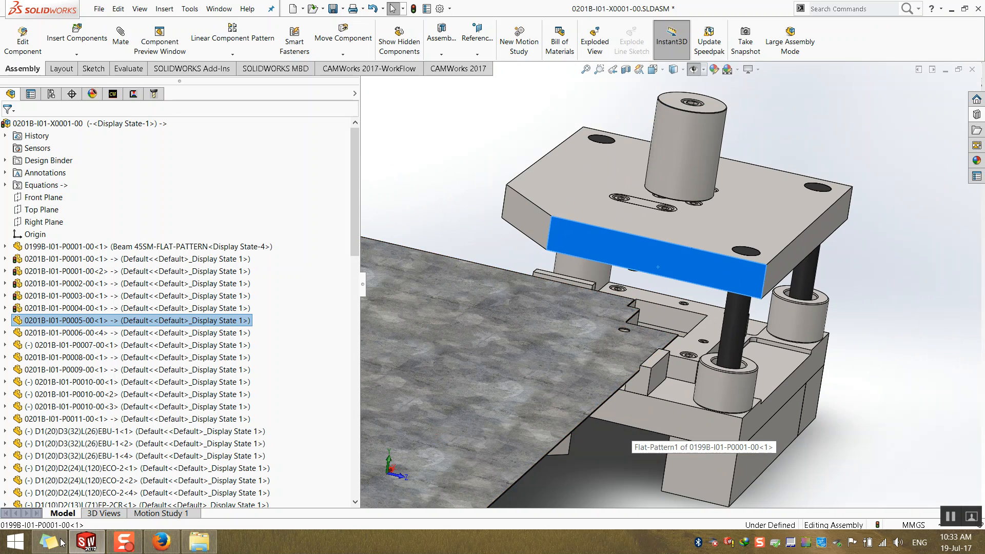
Switch to the WOB0201 folder in File Explorer and open the photo 00201B-I01-F0005.jpg.
{"action": "left_click", "coordinate": [199, 541]}
{"action": "left_click", "coordinate": [320, 361]}
{"action": "scroll", "coordinate": [320, 361], "scroll_direction": "down", "scroll_amount": 6}
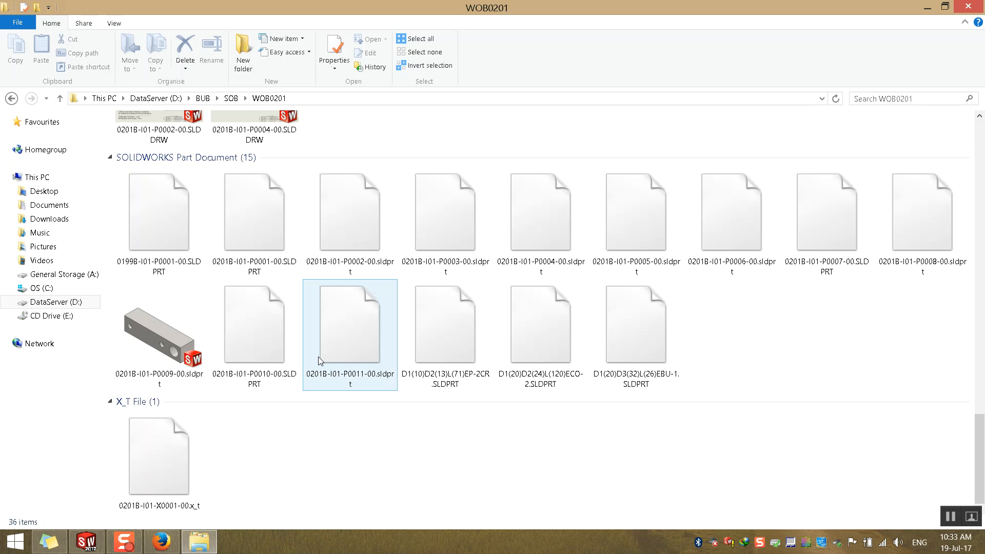
{"action": "scroll", "coordinate": [419, 353], "scroll_direction": "up", "scroll_amount": 10}
{"action": "scroll", "coordinate": [419, 353], "scroll_direction": "up", "scroll_amount": 5}
{"action": "double_click", "coordinate": [542, 290]}
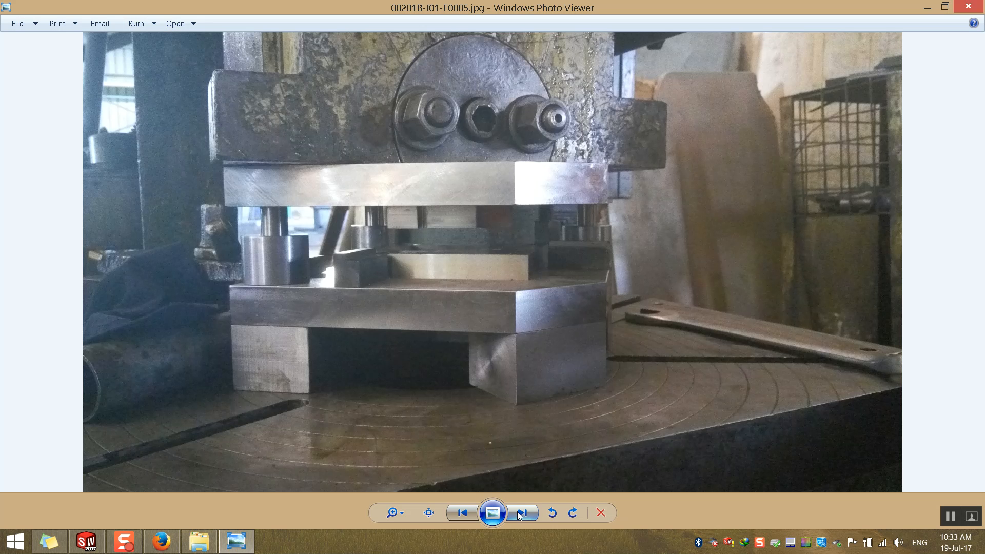
Browse forward through the photos of the manufactured die up to 00201B-I01-F0001.jpg, comparing it with 00201B-I01-F0008.jpg.
{"action": "left_click", "coordinate": [517, 512]}
{"action": "left_click", "coordinate": [517, 512]}
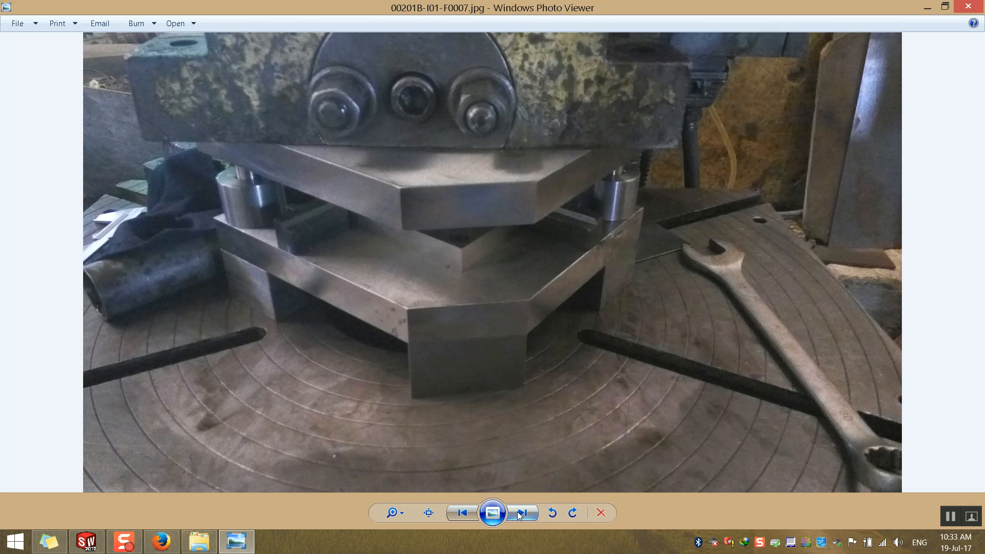
{"action": "left_click", "coordinate": [518, 512]}
{"action": "left_click", "coordinate": [517, 512]}
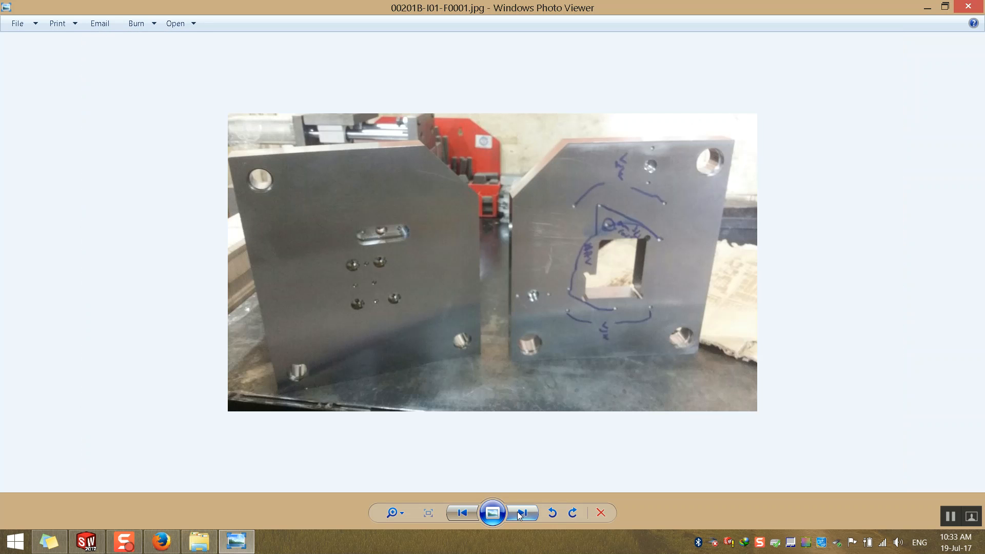
{"action": "left_click", "coordinate": [474, 513]}
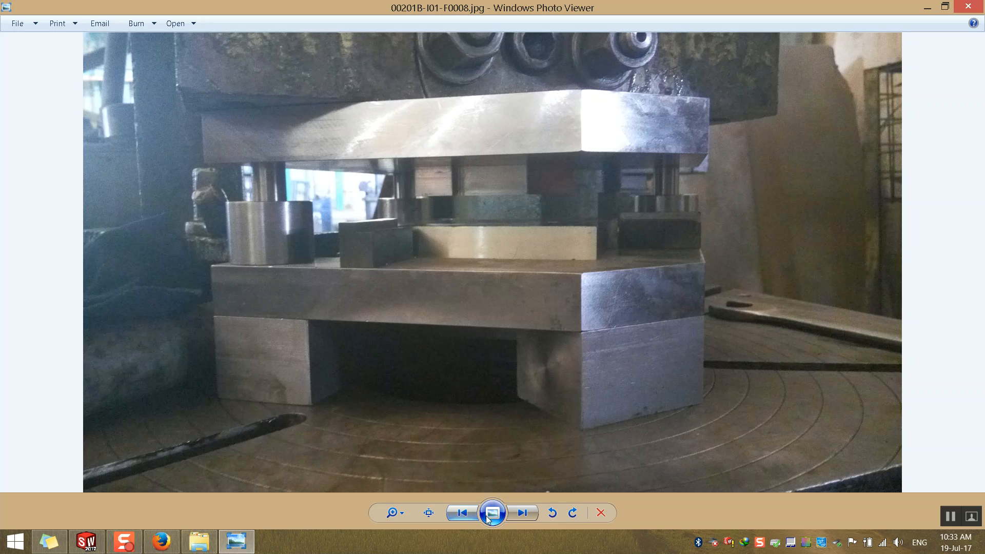
{"action": "left_click", "coordinate": [513, 512]}
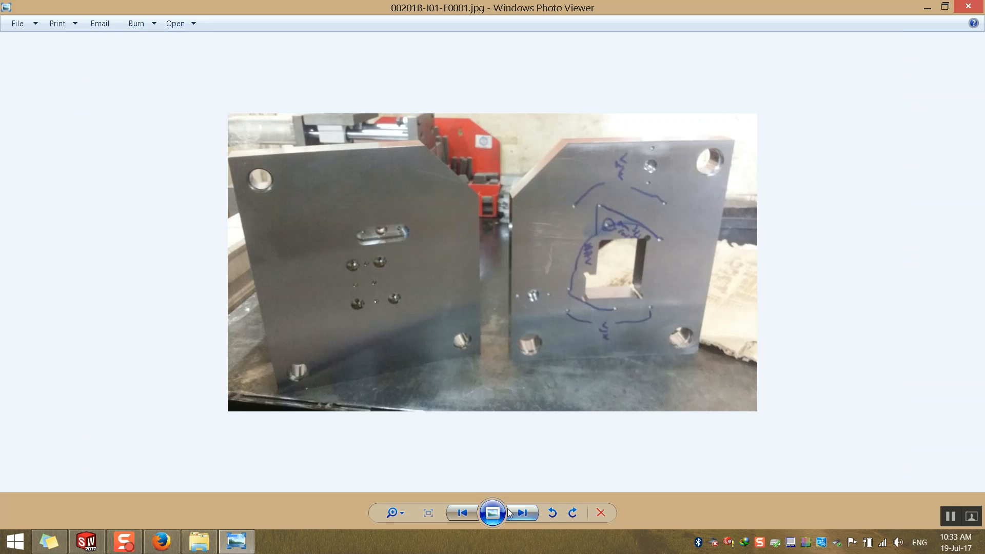
Browse back through the die photos from 00201B-I01-F0008.jpg to 00201B-I01-F0003.jpg.
{"action": "left_click", "coordinate": [462, 518]}
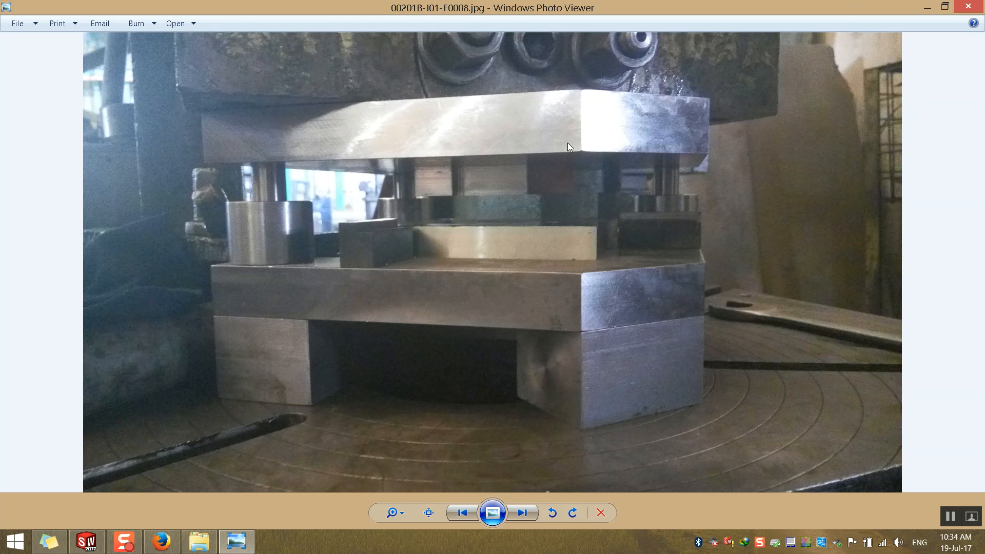
{"action": "left_click", "coordinate": [462, 513]}
{"action": "left_click", "coordinate": [461, 513]}
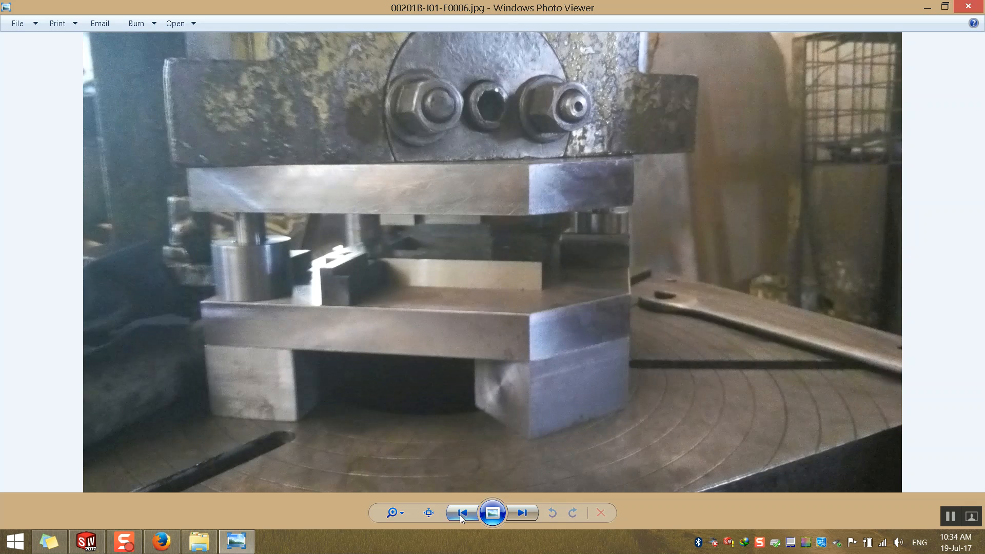
{"action": "left_click", "coordinate": [462, 513]}
{"action": "left_click", "coordinate": [461, 515]}
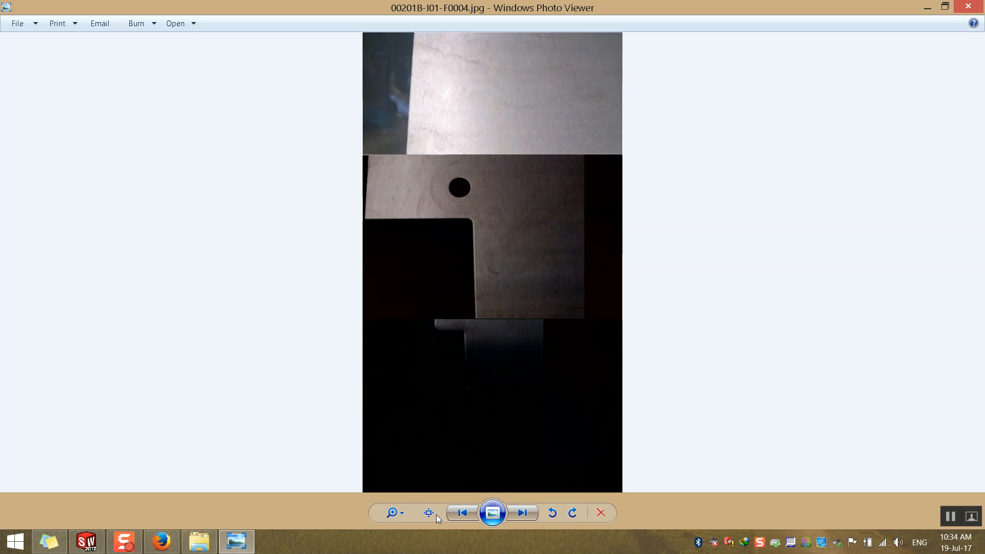
{"action": "left_click", "coordinate": [458, 514]}
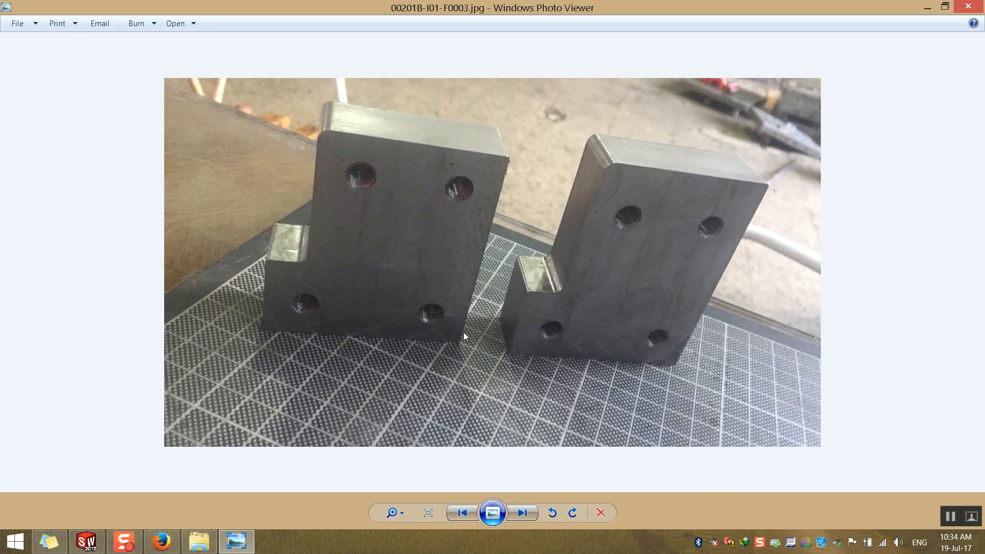
Return to the WOB0201 folder and review its documents, drawings, part files and DWG files.
{"action": "left_click", "coordinate": [928, 8]}
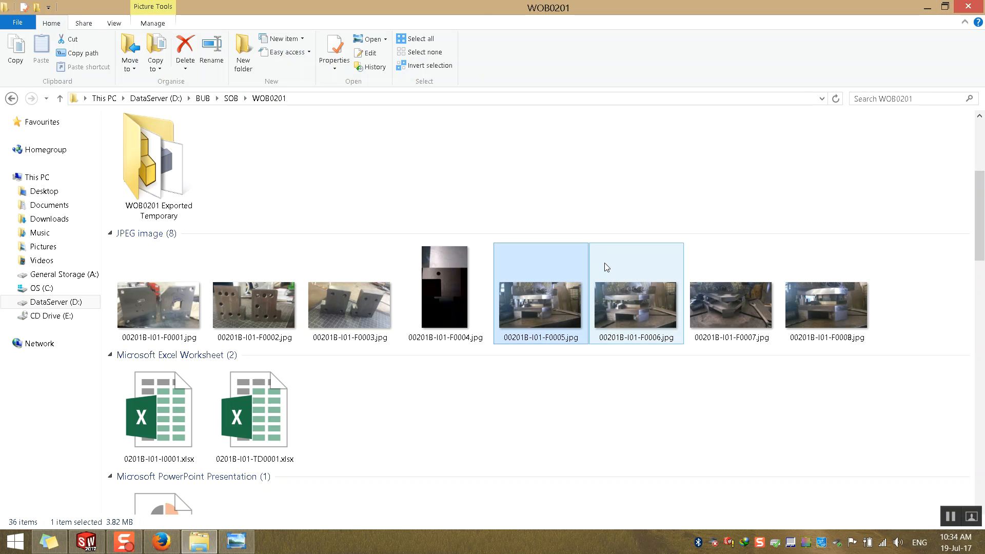
{"action": "scroll", "coordinate": [470, 414], "scroll_direction": "down", "scroll_amount": 6}
{"action": "scroll", "coordinate": [470, 415], "scroll_direction": "down", "scroll_amount": 7}
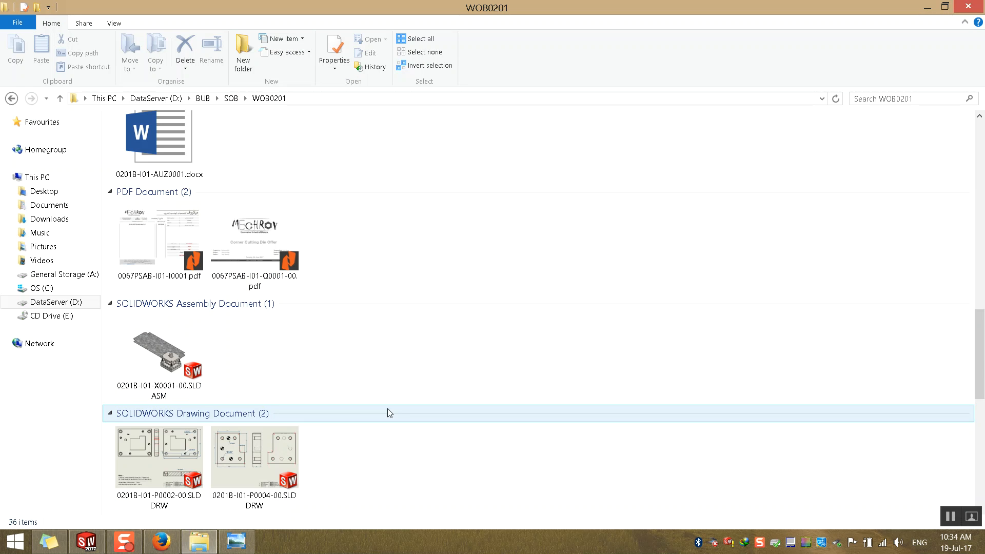
{"action": "scroll", "coordinate": [308, 419], "scroll_direction": "down", "scroll_amount": 3}
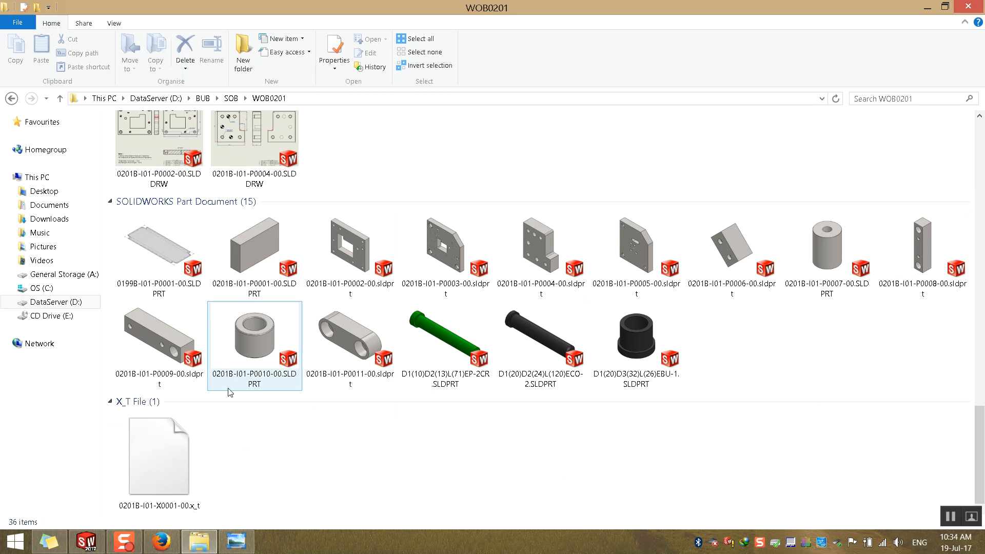
{"action": "scroll", "coordinate": [228, 385], "scroll_direction": "up", "scroll_amount": 14}
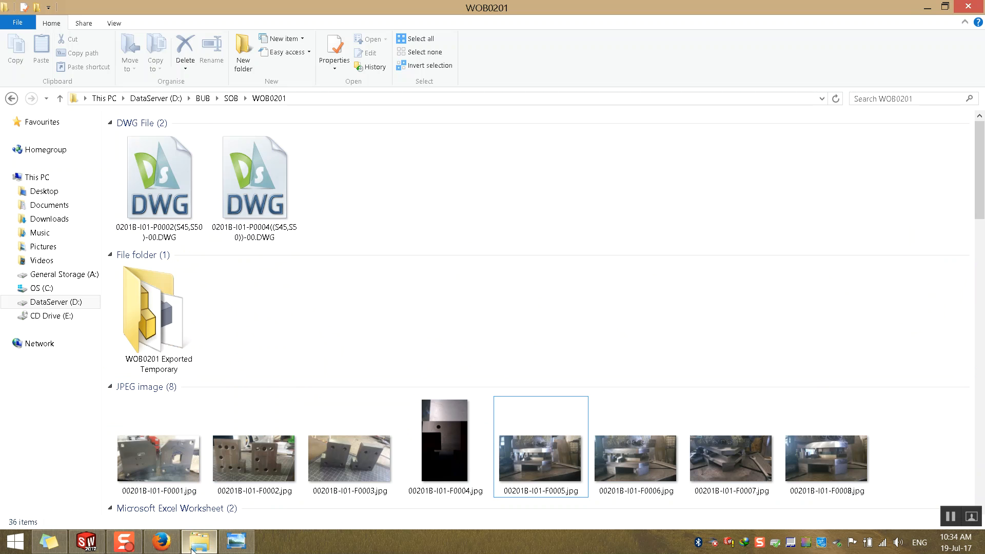
Switch to SOLIDWORKS, view the whole die with its sheet-metal blank from another side and clear the plate selection.
{"action": "left_click", "coordinate": [91, 544]}
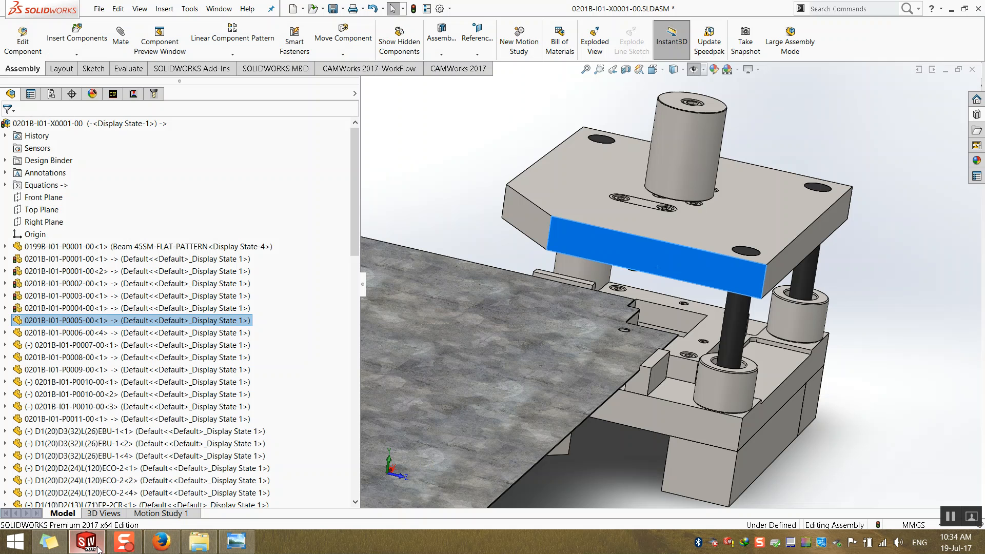
{"action": "scroll", "coordinate": [624, 155], "scroll_direction": "up", "scroll_amount": 2}
{"action": "middle_click_drag", "start_coordinate": [628, 159], "coordinate": [820, 177]}
{"action": "left_click", "coordinate": [820, 177]}
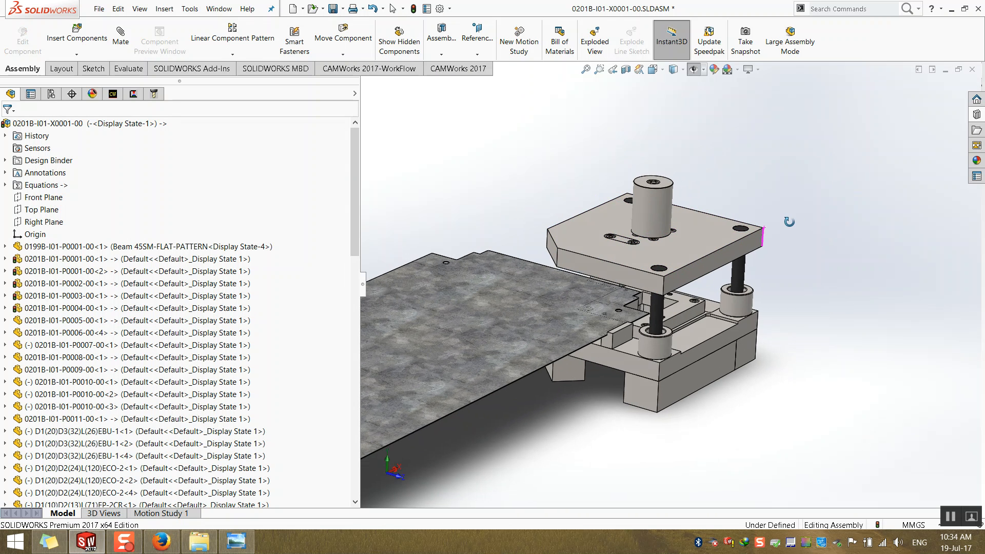
Close the die assembly without saving its changes and create a new part document.
{"action": "left_click", "coordinate": [972, 69]}
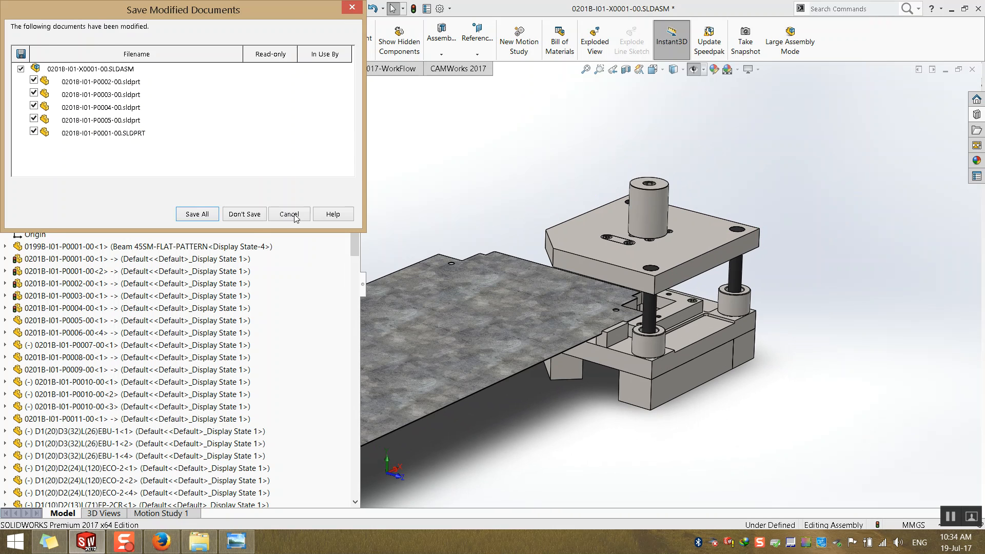
{"action": "left_click", "coordinate": [246, 215]}
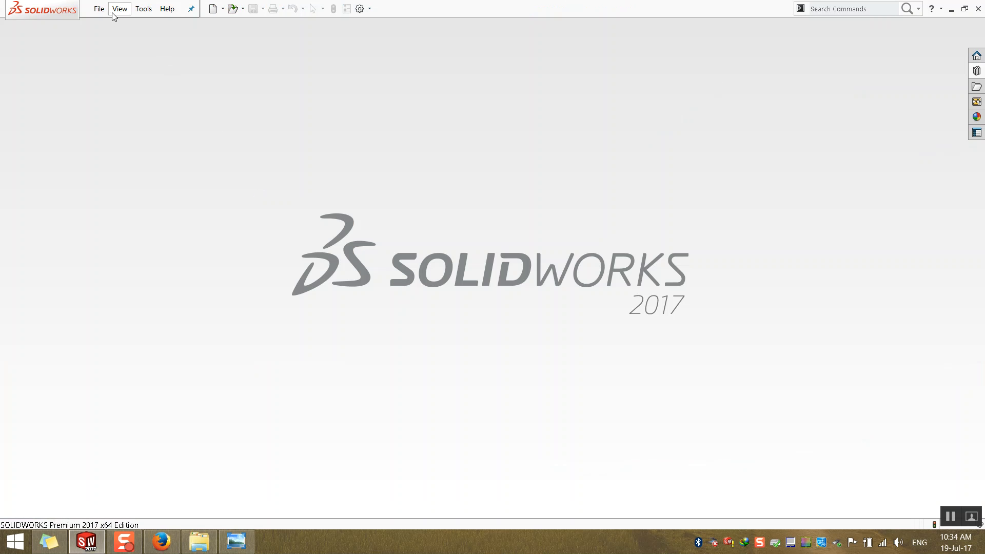
{"action": "left_click", "coordinate": [99, 9]}
{"action": "left_click", "coordinate": [114, 25]}
{"action": "left_click", "coordinate": [238, 163]}
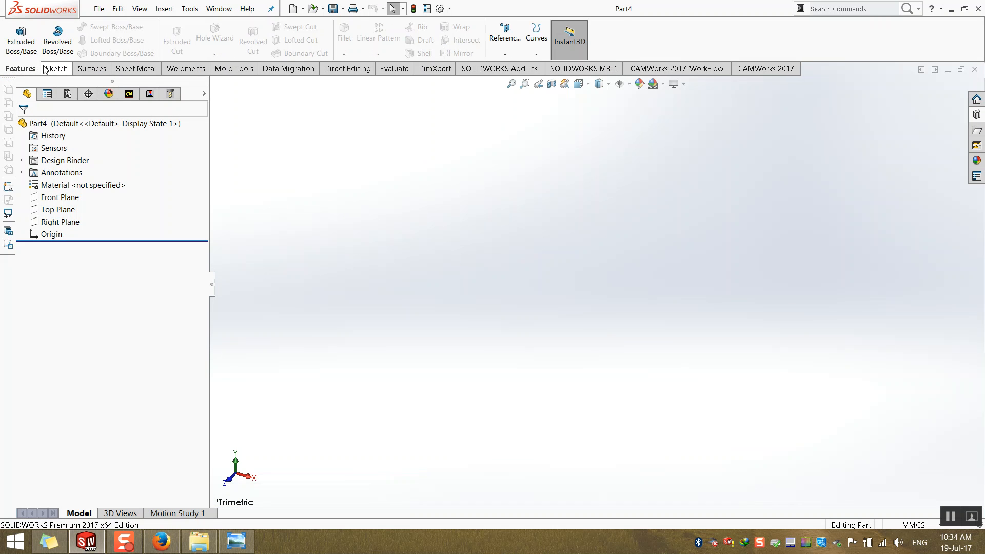
Start an Extruded Boss/Base on the Top Plane and sketch a vertical centerpoint slot at the origin, about 113 mm between arc centres.
{"action": "left_click", "coordinate": [56, 69]}
{"action": "left_click", "coordinate": [20, 68]}
{"action": "left_click", "coordinate": [21, 41]}
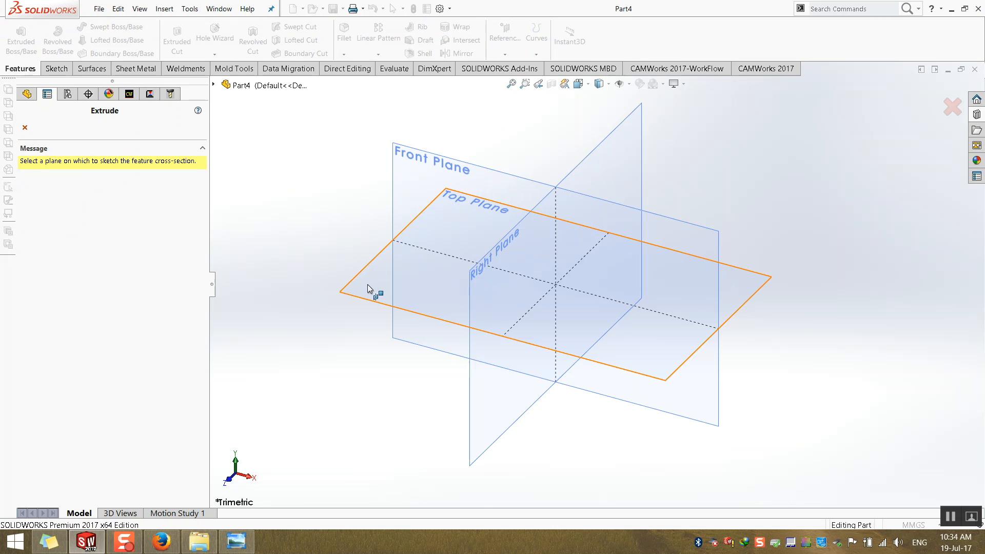
{"action": "left_click", "coordinate": [365, 285]}
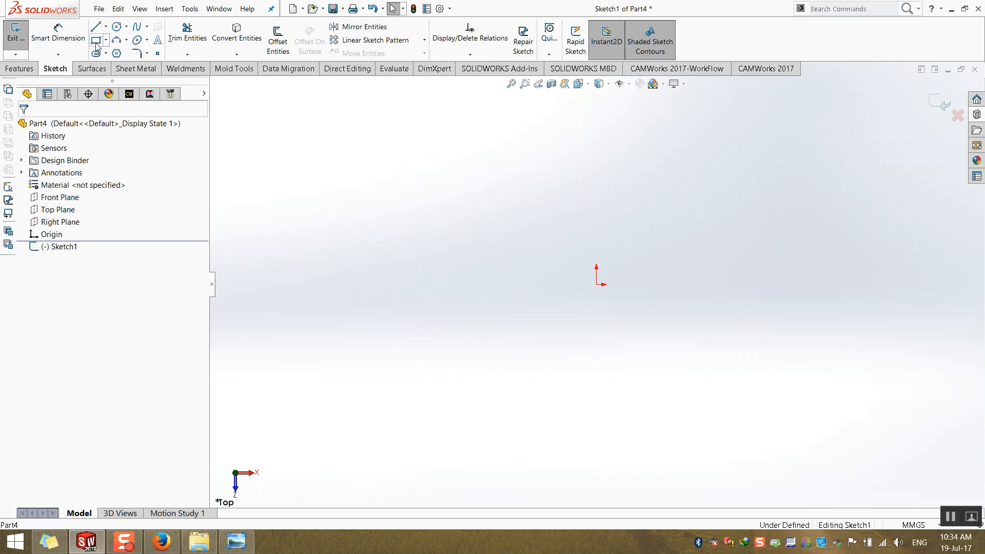
{"action": "left_click", "coordinate": [96, 54]}
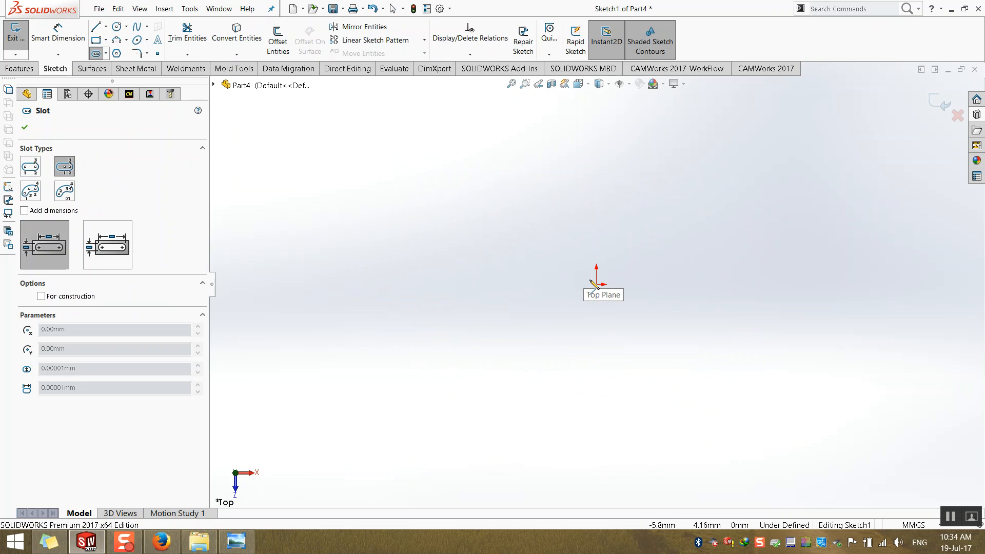
{"action": "left_click", "coordinate": [596, 285]}
{"action": "left_click", "coordinate": [596, 399]}
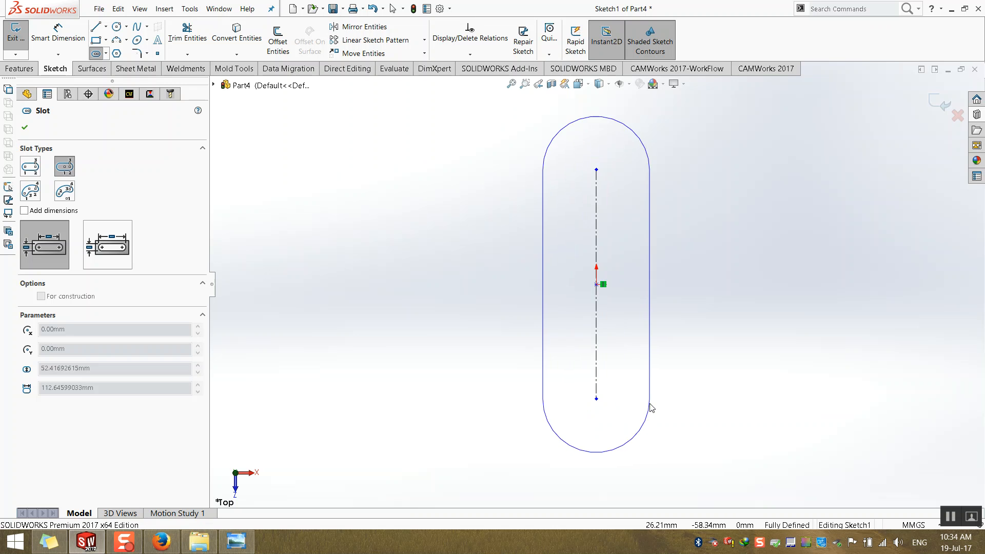
{"action": "left_click", "coordinate": [596, 452]}
Dimension the slot with 200 mm between its arc centres and an end radius of 50 mm.
{"action": "left_click", "coordinate": [58, 31]}
{"action": "left_click", "coordinate": [595, 241]}
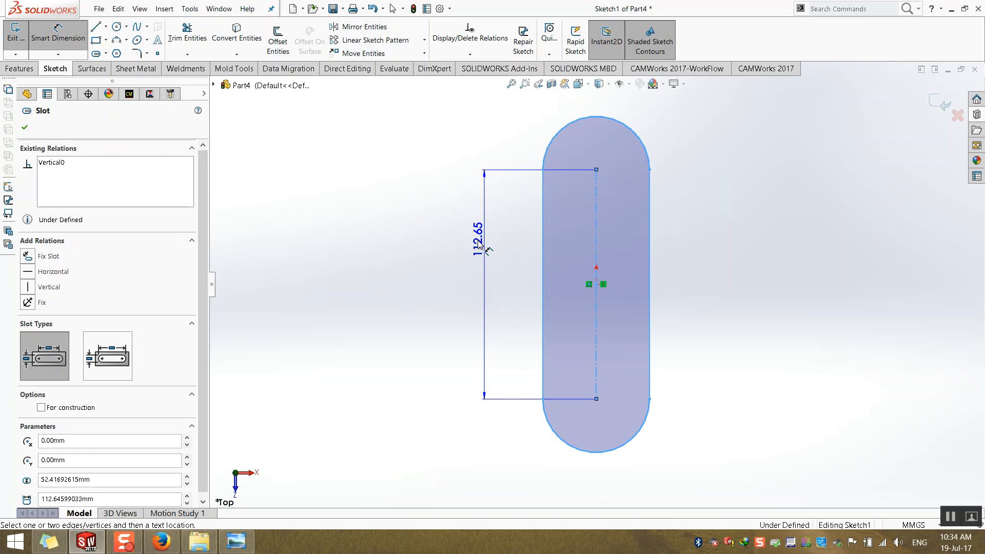
{"action": "left_click", "coordinate": [477, 243]}
{"action": "type", "text": "200"}
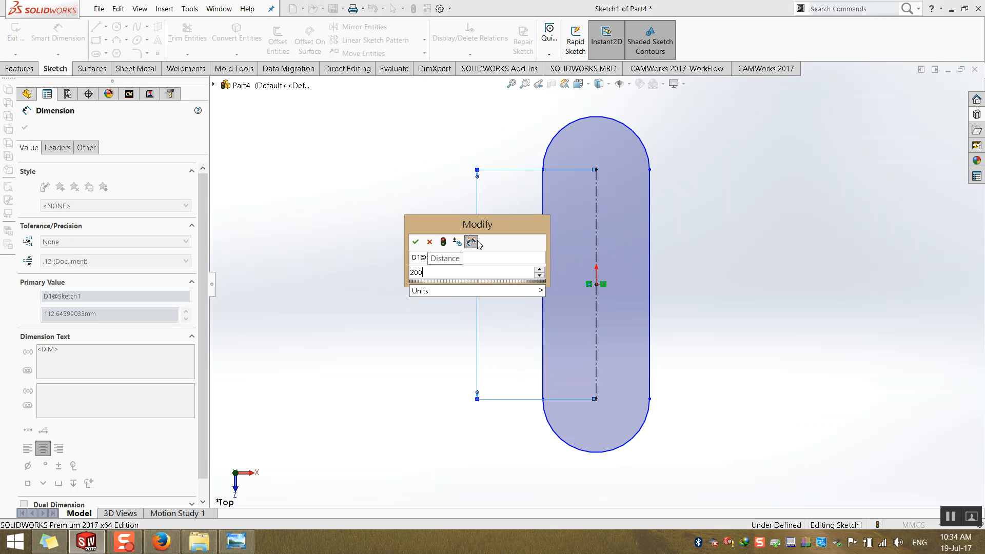
{"action": "key", "text": "Return"}
{"action": "left_click", "coordinate": [554, 144]}
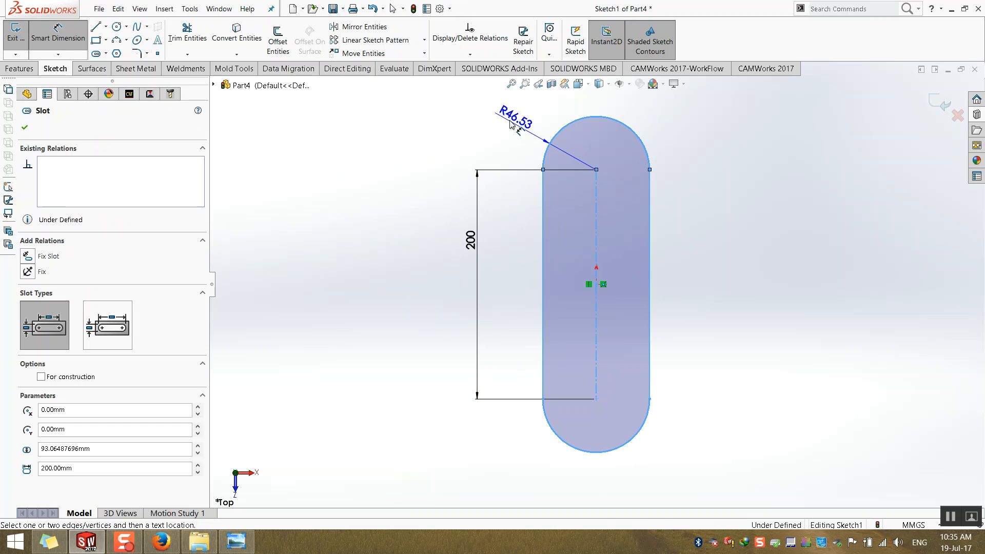
{"action": "left_click", "coordinate": [503, 122]}
{"action": "type", "text": "50"}
{"action": "key", "text": "Return"}
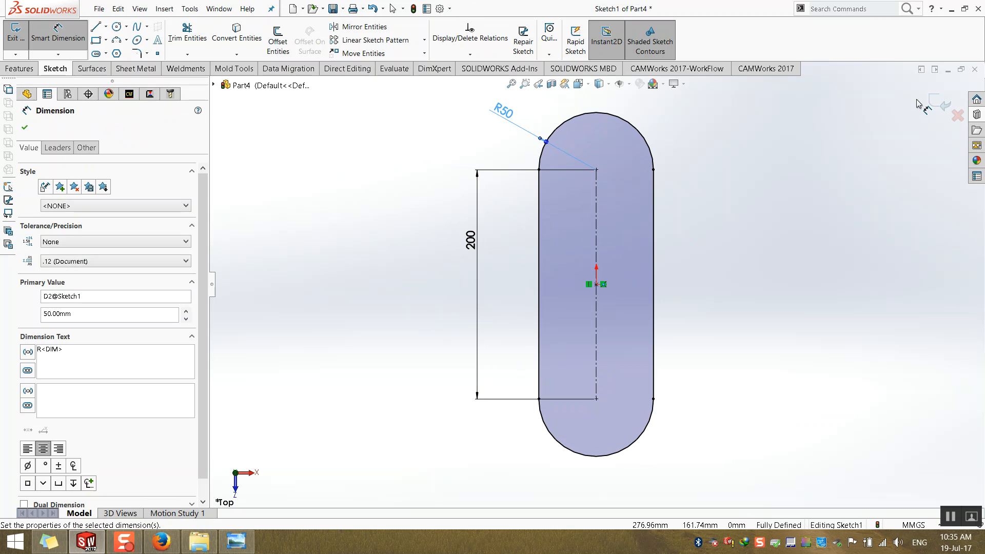
Exit the slot sketch and extrude it blind 30 mm in the reversed direction.
{"action": "left_click", "coordinate": [916, 101]}
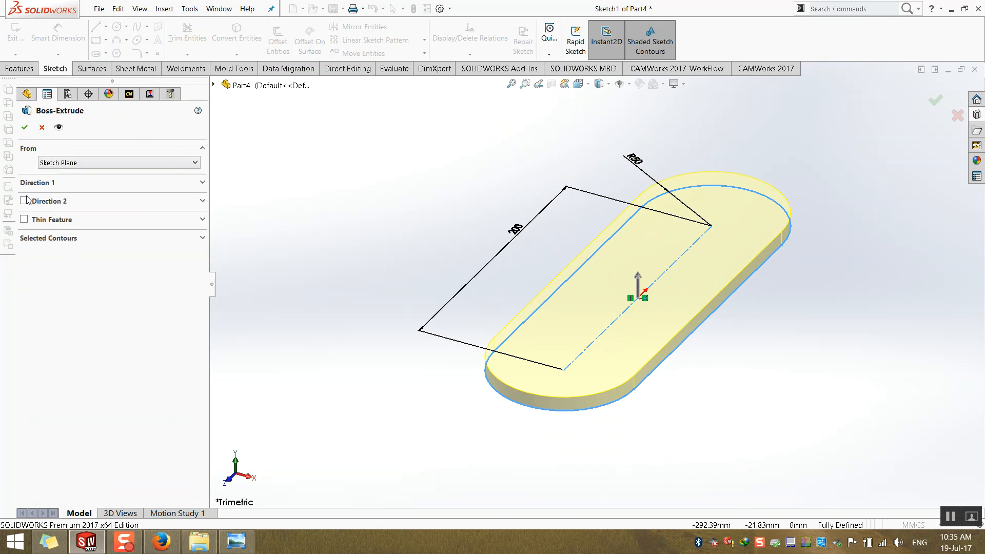
{"action": "left_click", "coordinate": [41, 183]}
{"action": "left_click", "coordinate": [27, 198]}
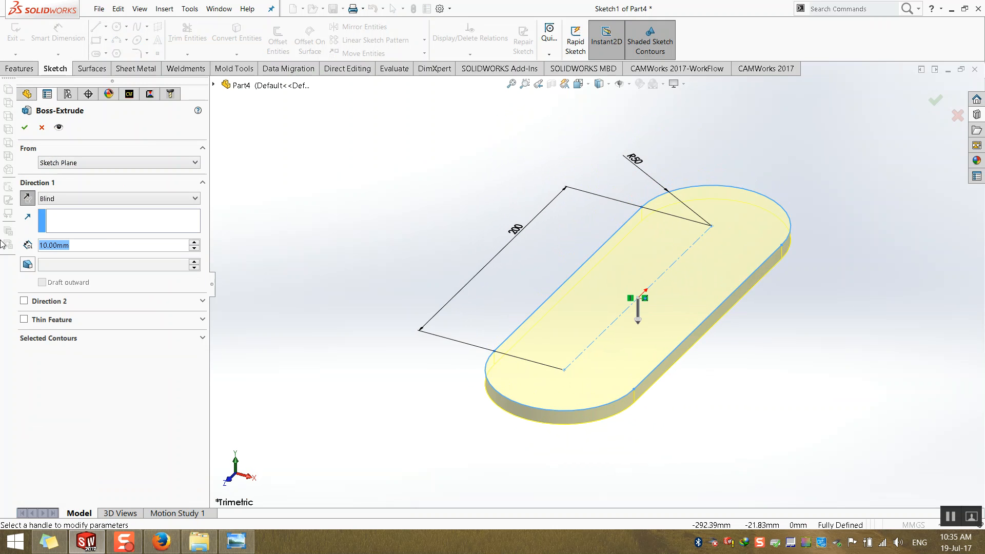
{"action": "type", "text": "30"}
{"action": "key", "text": "Return"}
{"action": "key", "text": "Return"}
{"action": "left_click", "coordinate": [404, 260]}
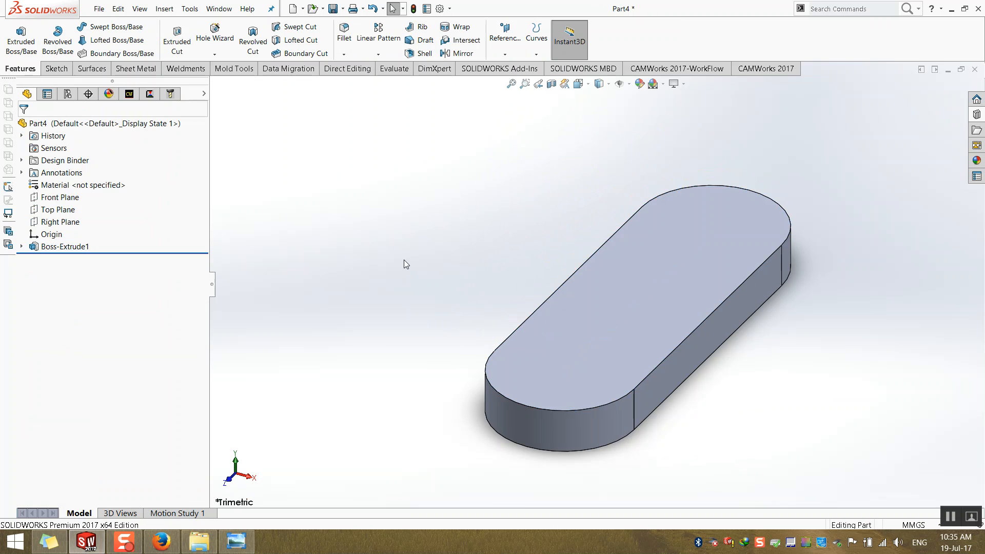
Apply Stainless Steel (ferritic) from the Steel category of SOLIDWORKS Materials to the part.
{"action": "key", "text": "ctrl+7"}
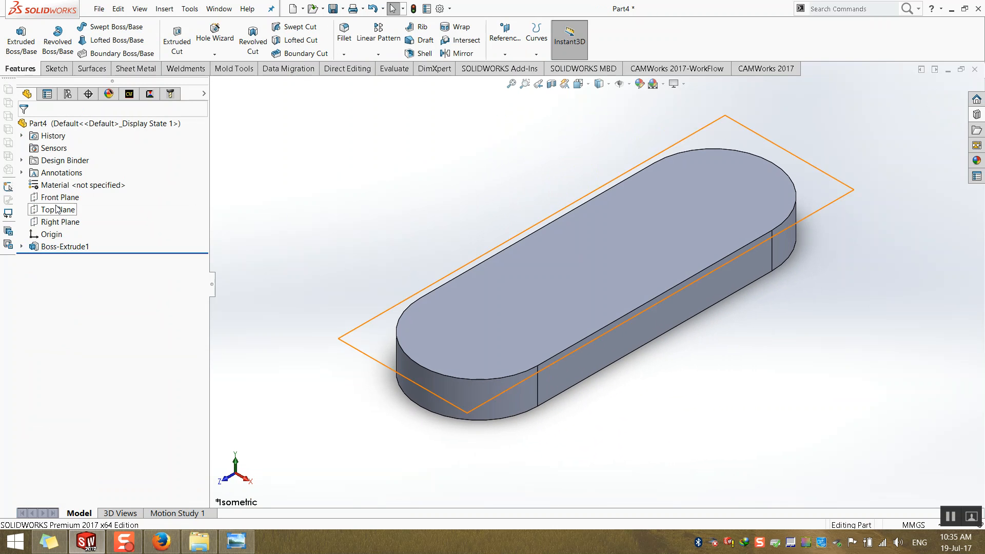
{"action": "right_click", "coordinate": [73, 191]}
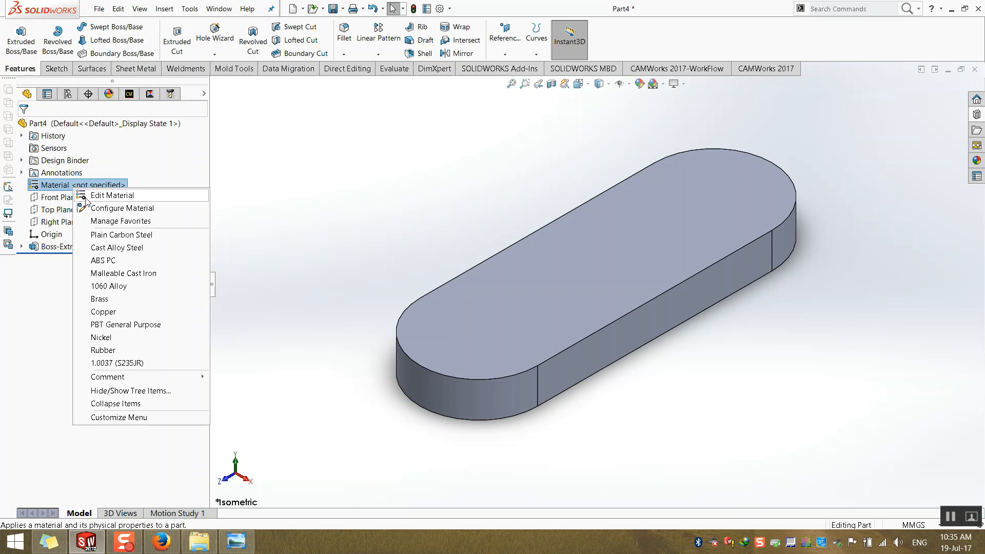
{"action": "left_click", "coordinate": [85, 198]}
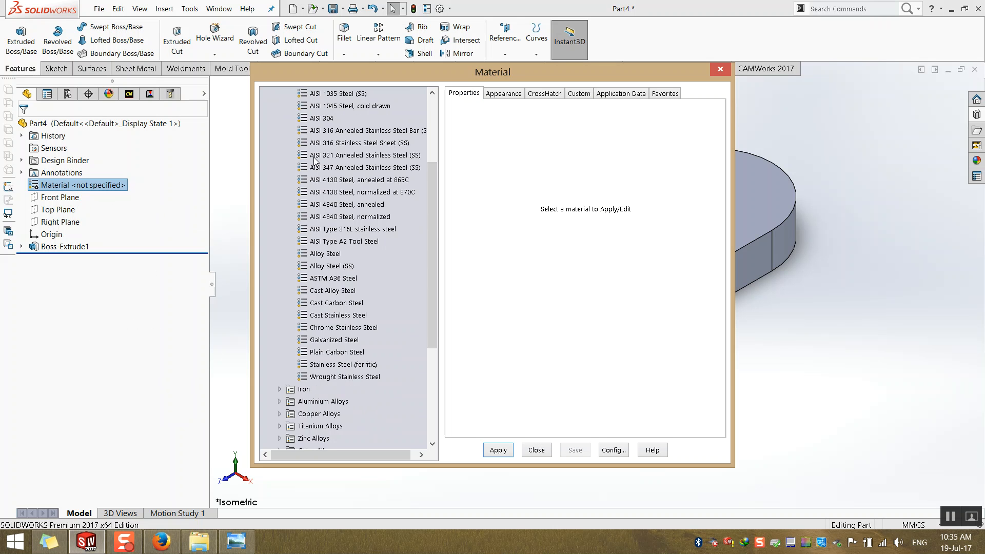
{"action": "left_click", "coordinate": [279, 118]}
{"action": "left_click", "coordinate": [267, 106]}
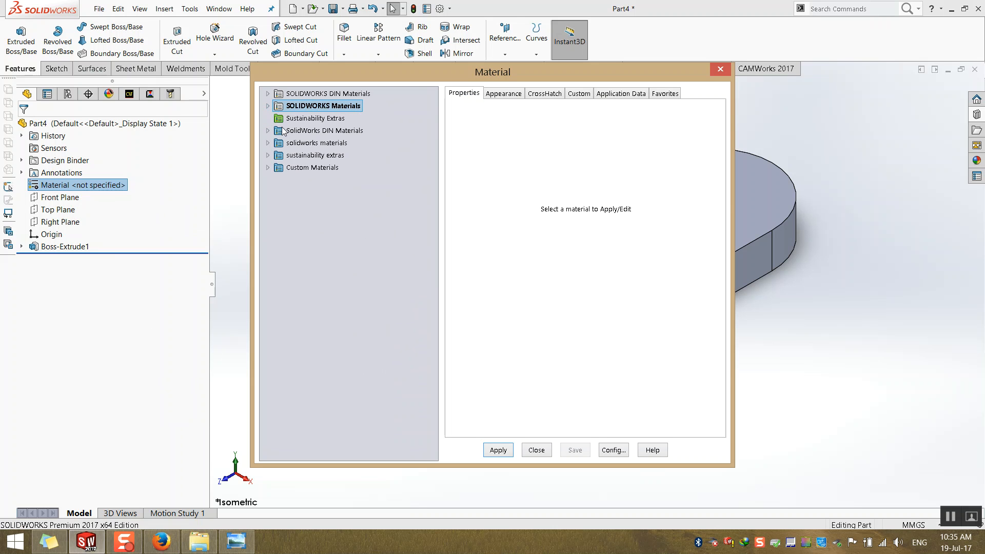
{"action": "left_click", "coordinate": [268, 106]}
{"action": "left_click", "coordinate": [279, 118]}
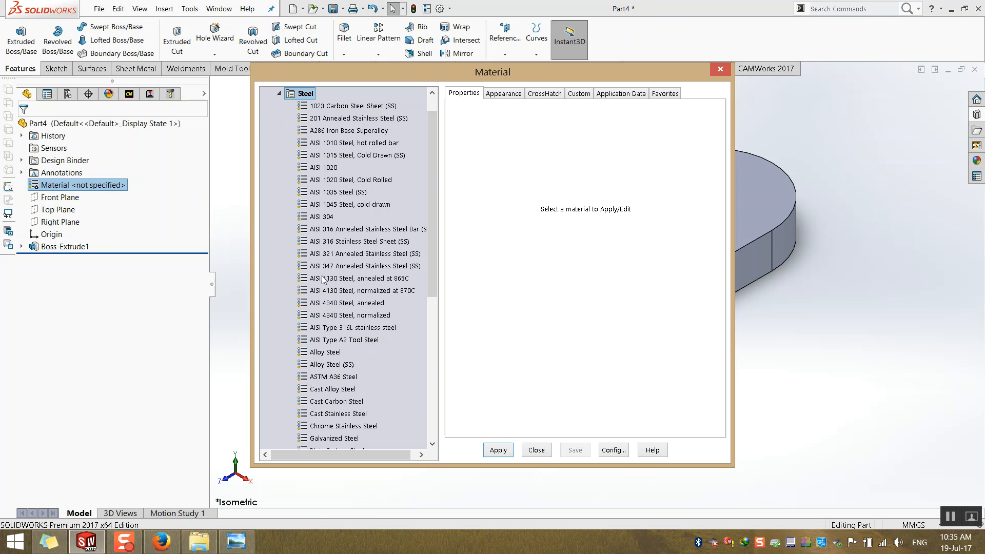
{"action": "scroll", "coordinate": [323, 277], "scroll_direction": "down", "scroll_amount": 4}
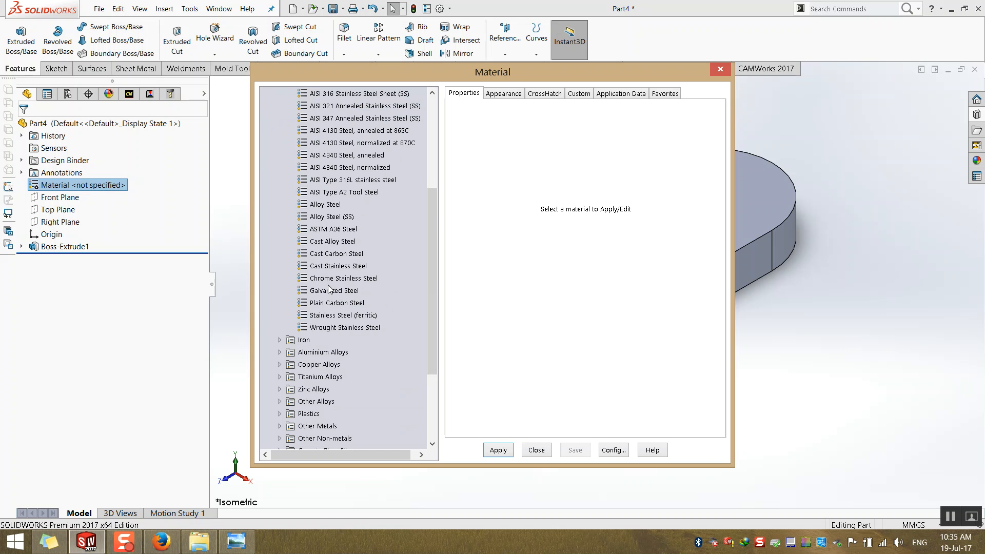
{"action": "left_click", "coordinate": [327, 316]}
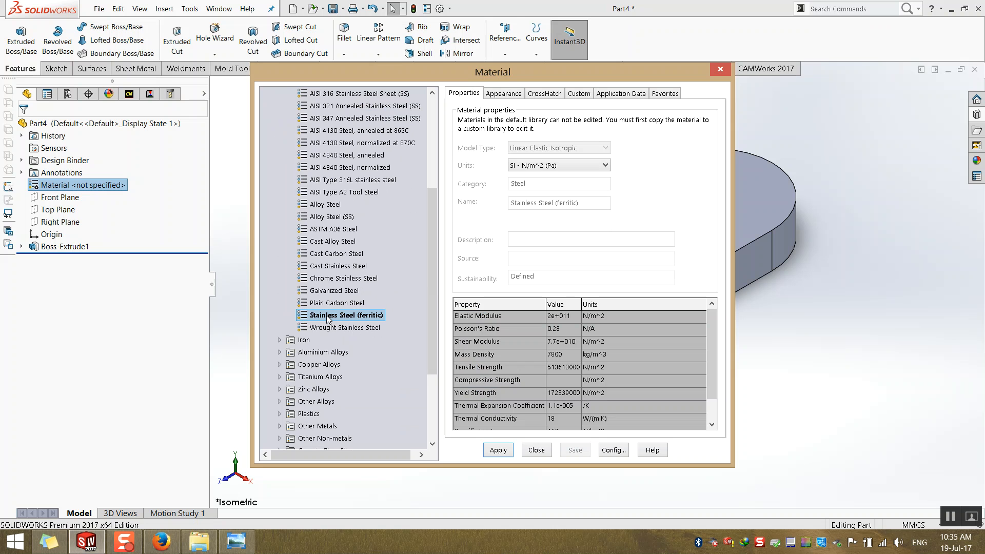
{"action": "left_click", "coordinate": [498, 450]}
{"action": "left_click", "coordinate": [536, 450]}
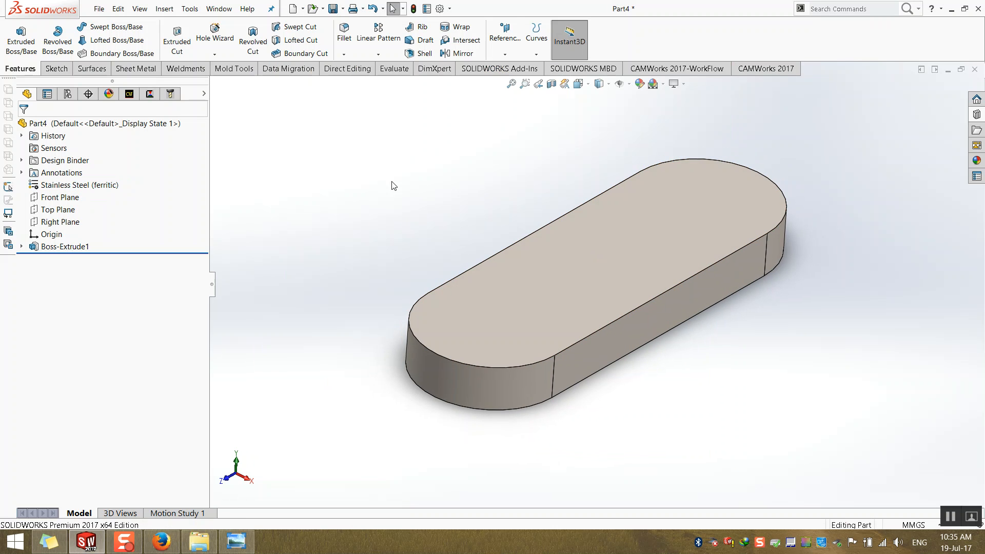
Start an Extruded Cut on the plate's upper face and sketch a circle concentric with its far rounded end.
{"action": "left_click", "coordinate": [178, 41]}
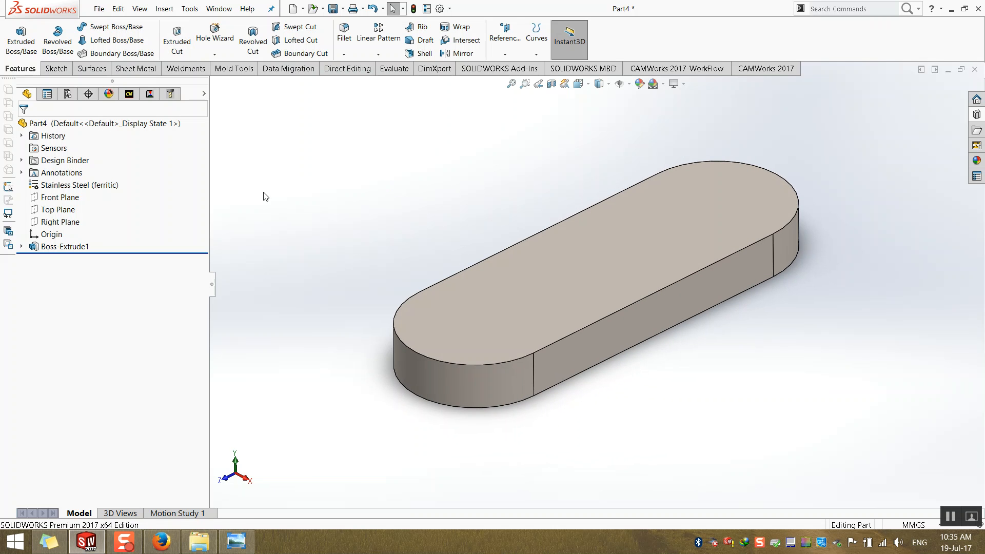
{"action": "left_click", "coordinate": [612, 256]}
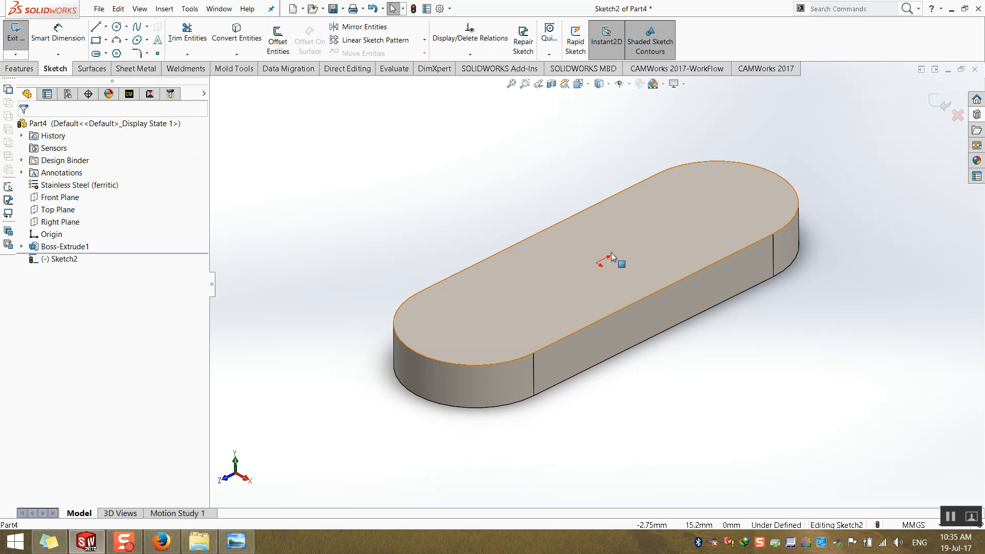
{"action": "left_click", "coordinate": [117, 26]}
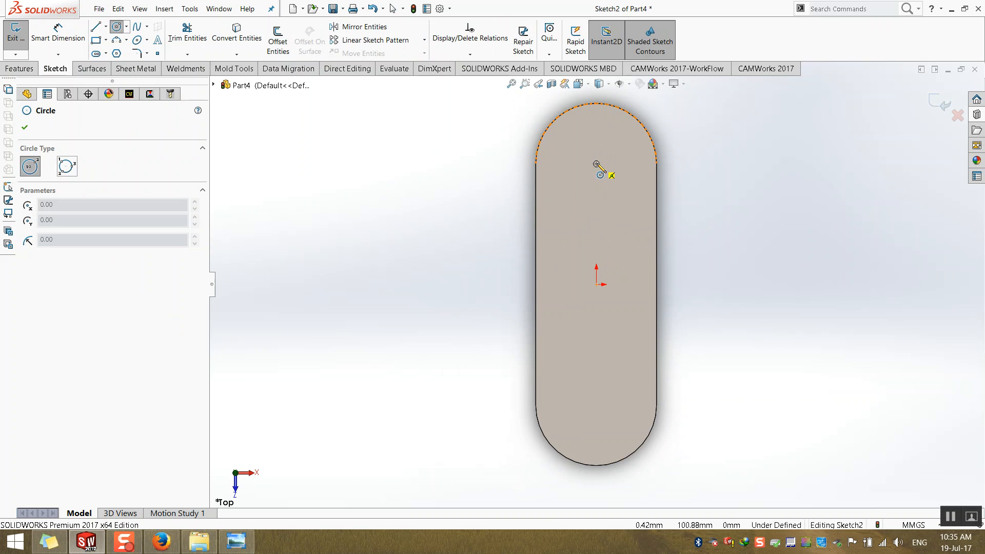
{"action": "left_click", "coordinate": [596, 164]}
{"action": "left_click", "coordinate": [611, 192]}
Dimension the circle's diameter as 50 mm.
{"action": "left_click", "coordinate": [57, 38]}
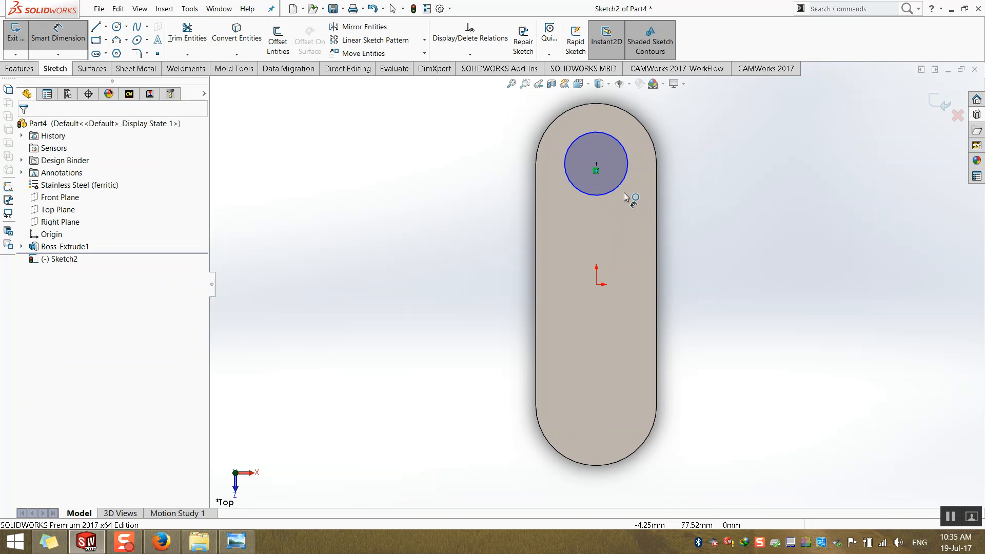
{"action": "left_click", "coordinate": [609, 195]}
{"action": "left_click", "coordinate": [450, 203]}
{"action": "type", "text": "50"}
{"action": "key", "text": "Return"}
Exit the circle sketch, cut the hole Through All and show the part in isometric view.
{"action": "left_click", "coordinate": [943, 104]}
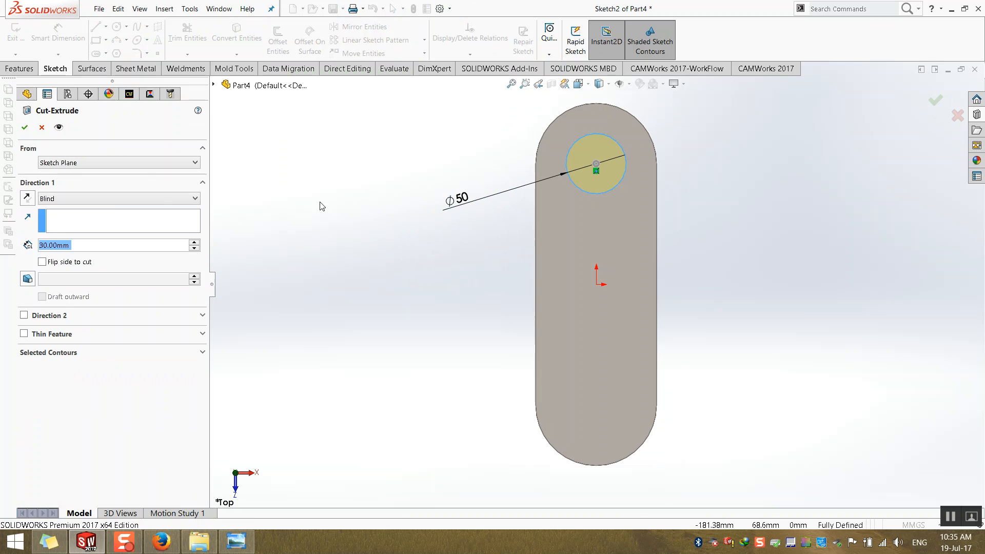
{"action": "left_click", "coordinate": [110, 199]}
{"action": "left_click", "coordinate": [108, 222]}
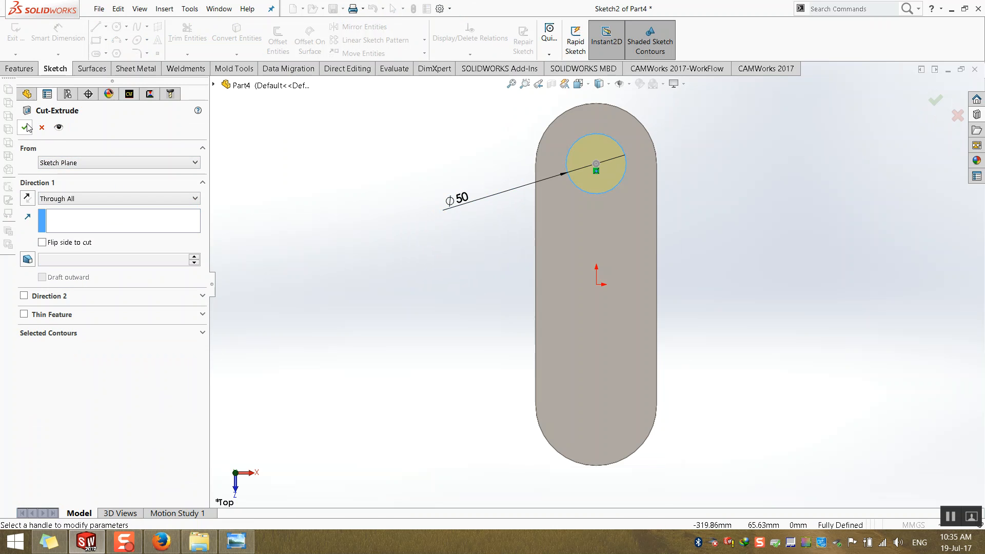
{"action": "left_click", "coordinate": [24, 127]}
{"action": "left_click", "coordinate": [420, 219]}
{"action": "key", "text": "ctrl+7"}
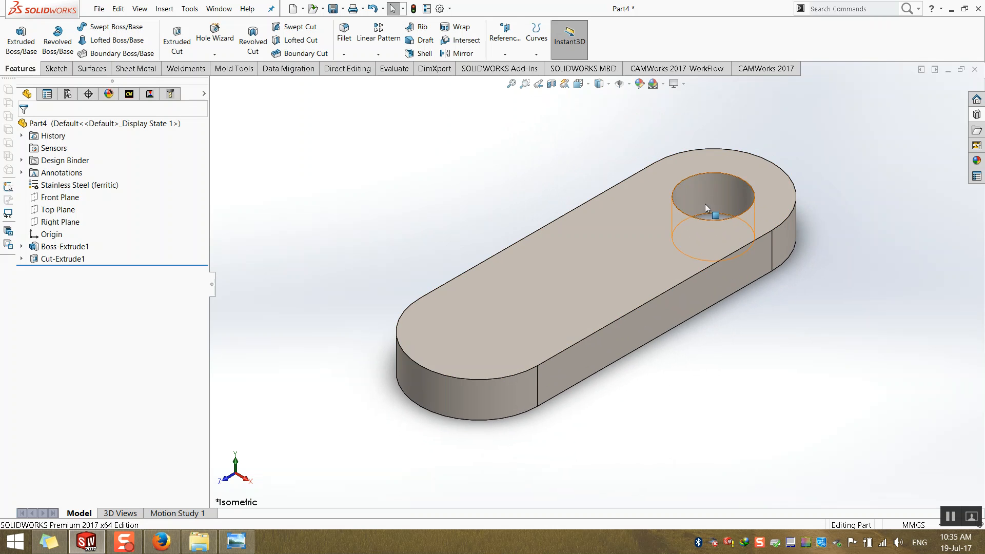
Enable the SOLIDWORKS Simulation add-in for the current session and at start-up.
{"action": "middle_click_drag", "start_coordinate": [464, 382], "coordinate": [431, 371]}
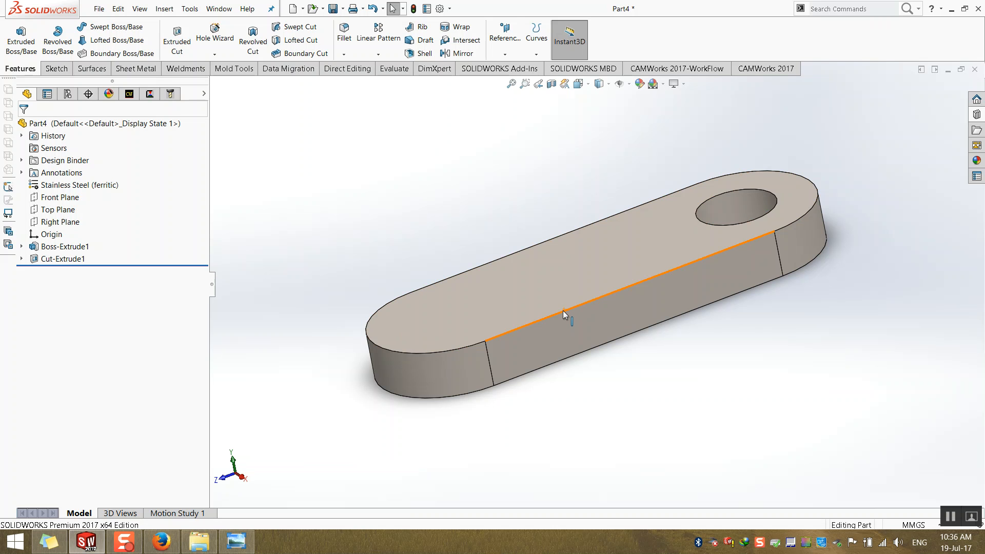
{"action": "key", "text": "ctrl+7"}
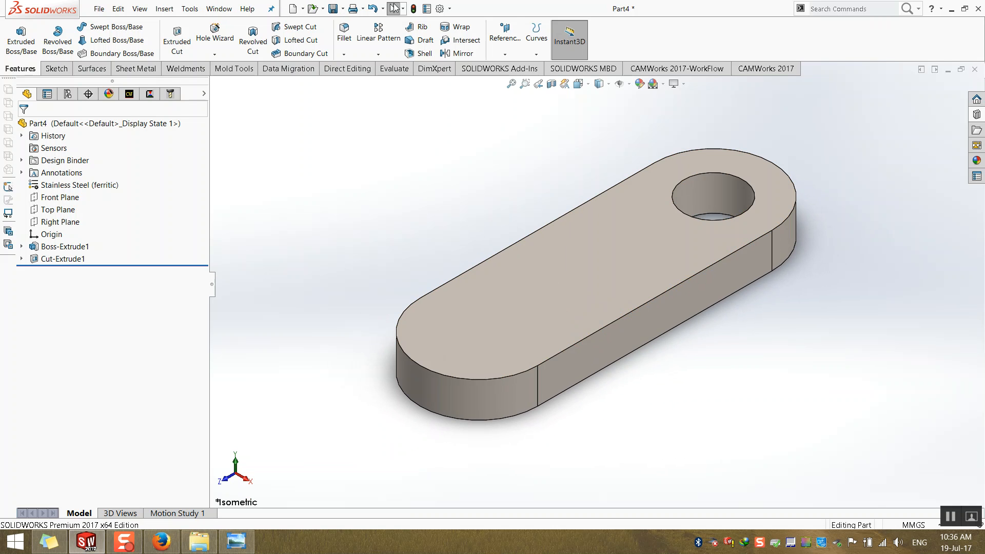
{"action": "left_click", "coordinate": [449, 8]}
{"action": "left_click", "coordinate": [454, 49]}
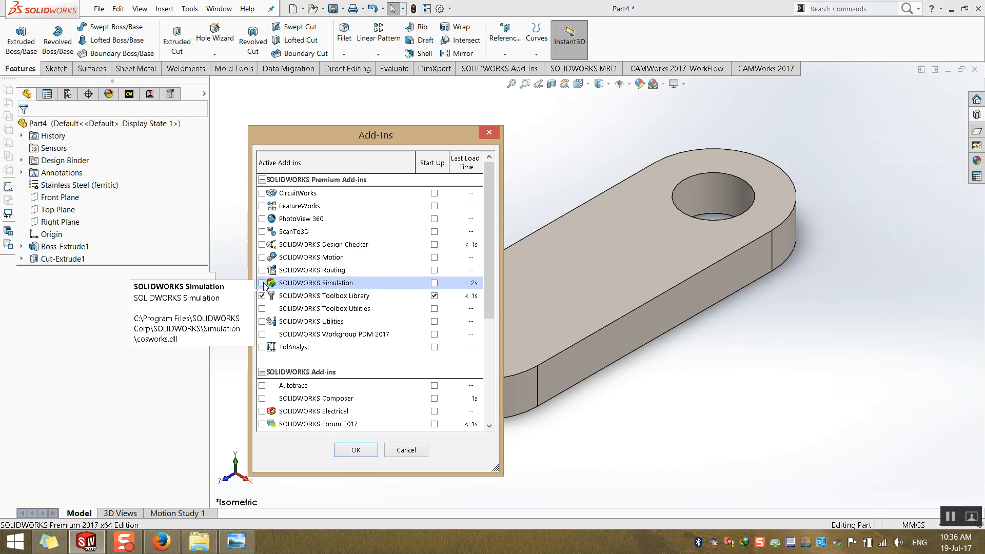
{"action": "left_click", "coordinate": [262, 283]}
{"action": "left_click", "coordinate": [434, 283]}
{"action": "left_click", "coordinate": [356, 449]}
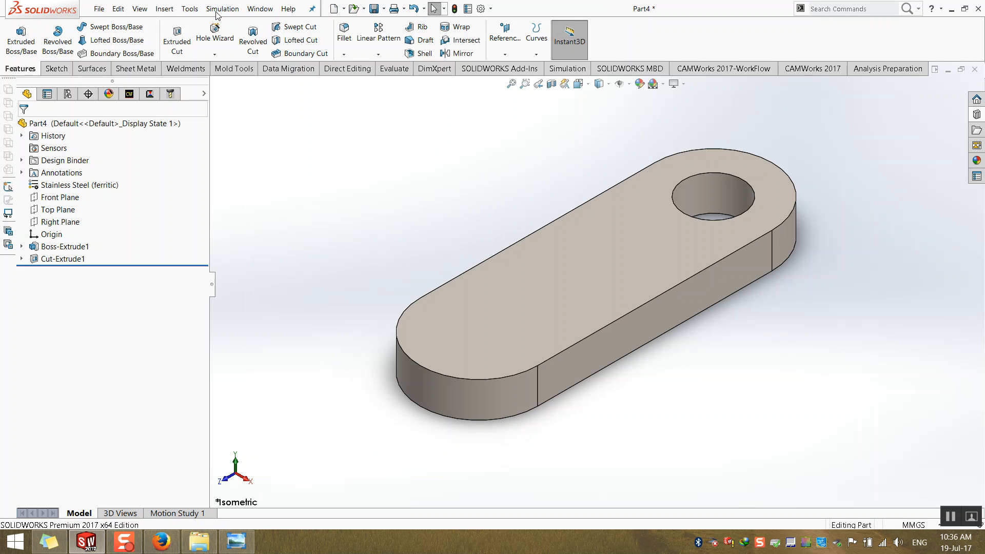
Create a Static simulation study named Static 1 for the plate.
{"action": "left_click", "coordinate": [561, 70]}
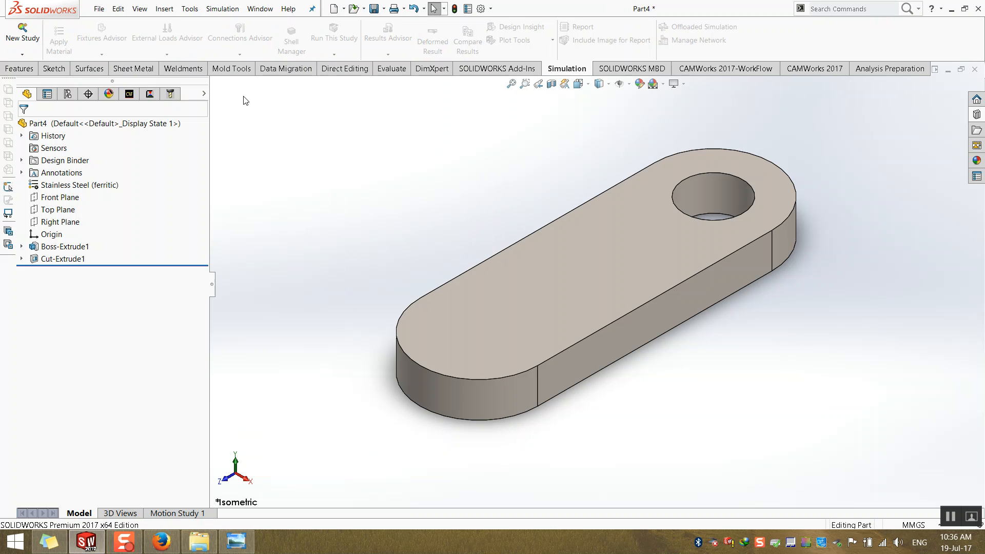
{"action": "left_click", "coordinate": [22, 54]}
{"action": "left_click", "coordinate": [26, 67]}
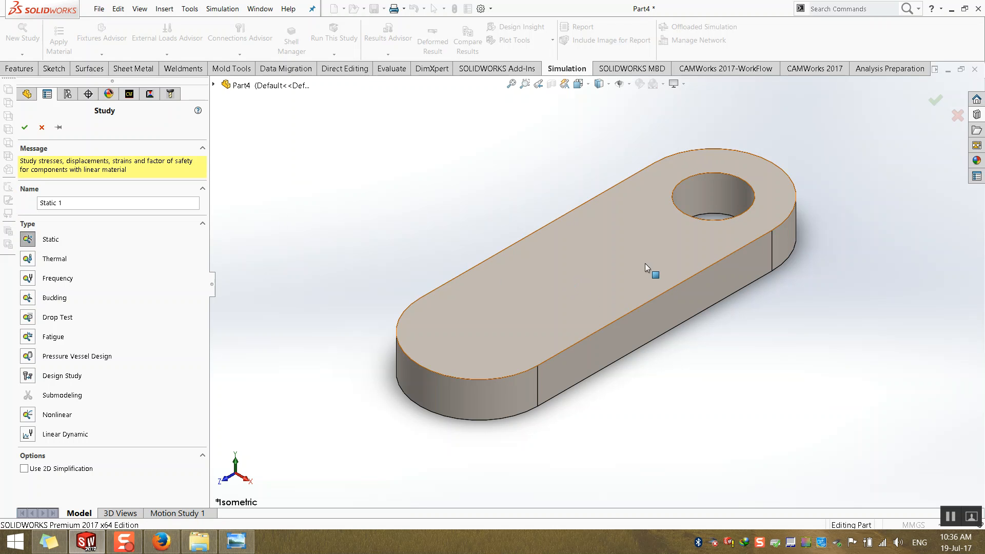
{"action": "middle_click_drag", "start_coordinate": [642, 263], "coordinate": [626, 250]}
{"action": "left_click", "coordinate": [24, 127]}
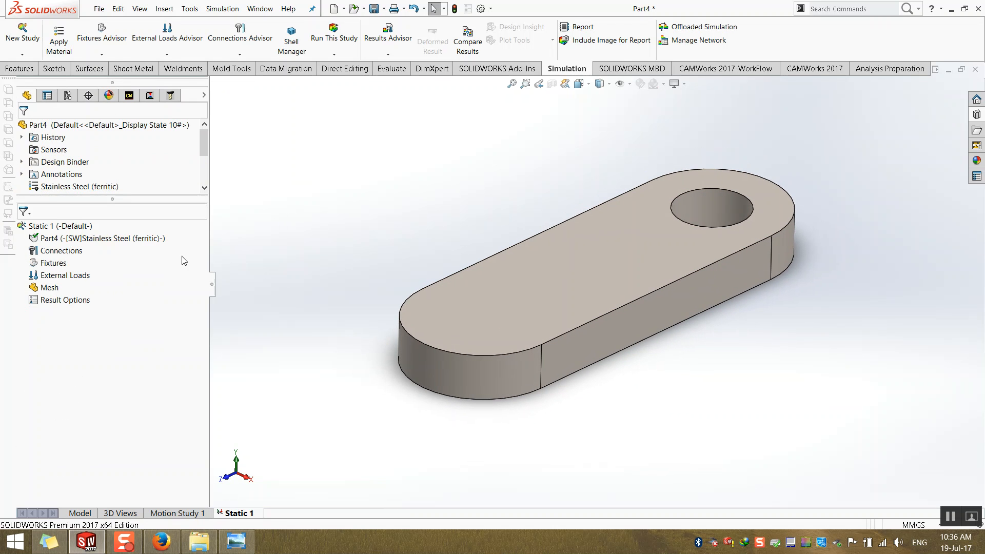
Apply a Fixed Geometry fixture to the hole's cylindrical face.
{"action": "right_click", "coordinate": [52, 239]}
{"action": "key", "text": "Escape"}
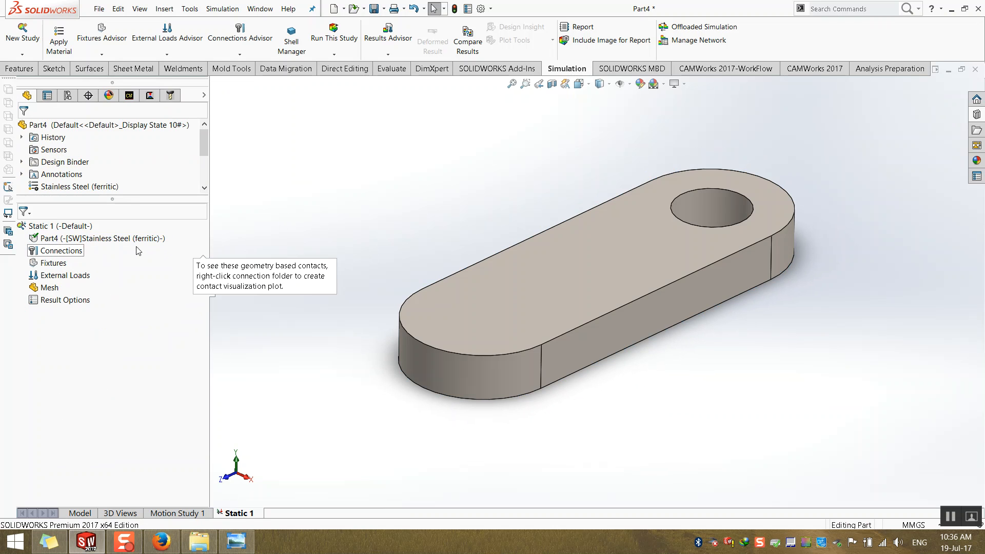
{"action": "right_click", "coordinate": [60, 267]}
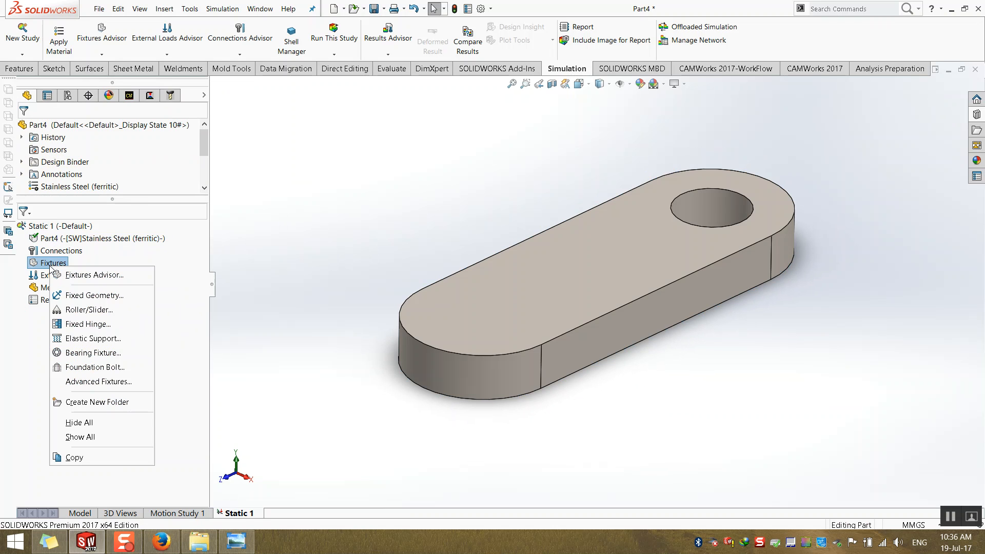
{"action": "left_click", "coordinate": [62, 294]}
{"action": "left_click", "coordinate": [711, 212]}
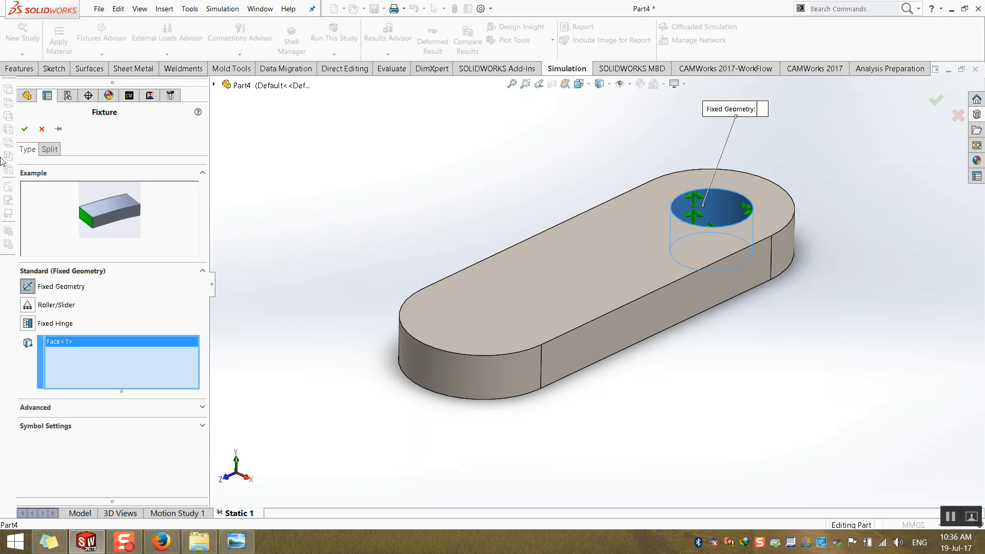
{"action": "left_click", "coordinate": [24, 129]}
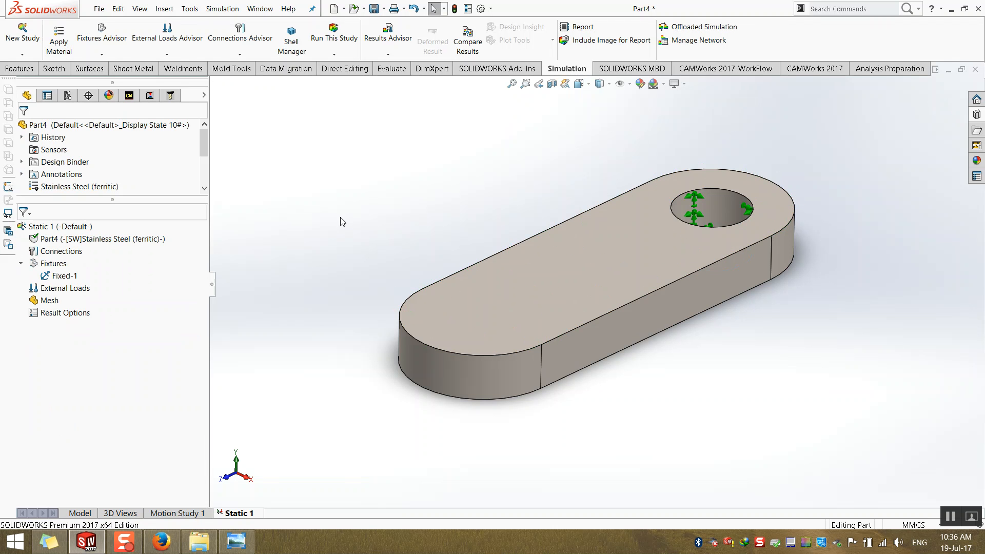
Start a force on the near rounded end's upper edge, using the plate's upper face as direction reference and Metric (G) units.
{"action": "right_click", "coordinate": [65, 287]}
{"action": "left_click", "coordinate": [90, 32]}
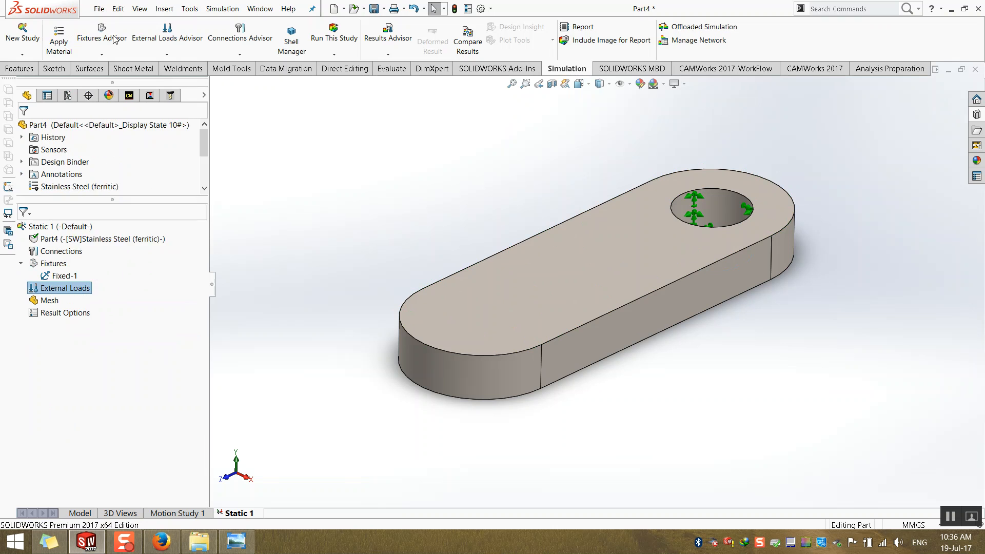
{"action": "left_click", "coordinate": [440, 349]}
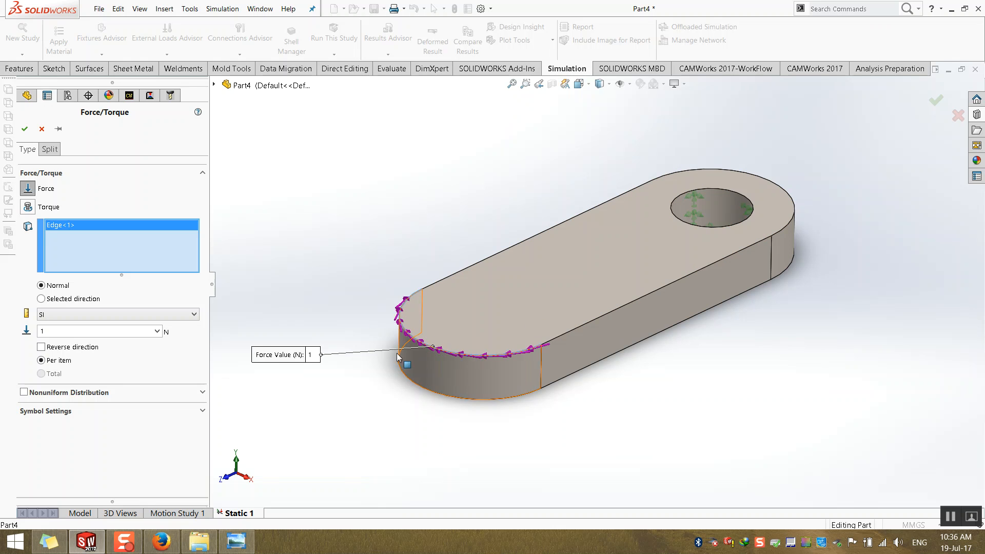
{"action": "left_click", "coordinate": [59, 299]}
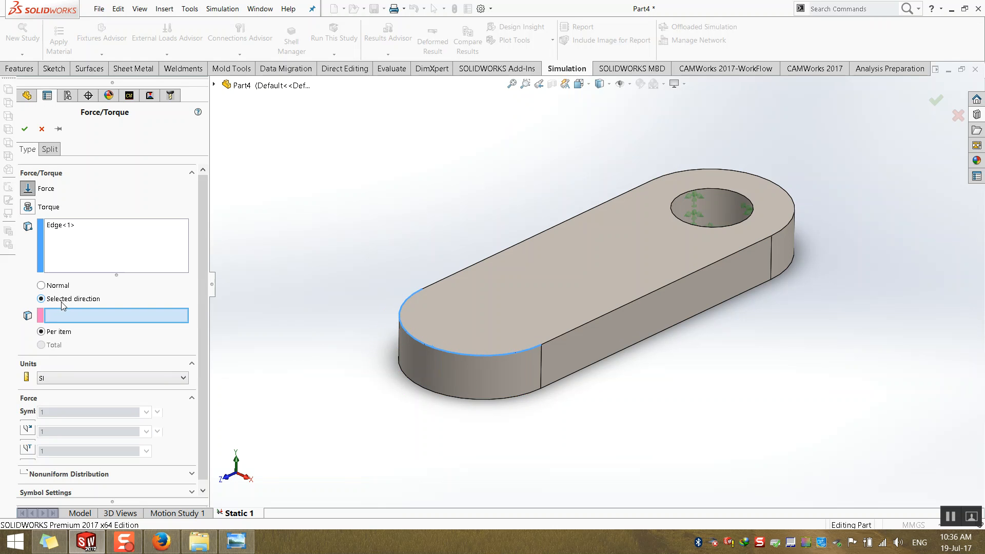
{"action": "left_click", "coordinate": [516, 315]}
{"action": "left_click", "coordinate": [76, 380]}
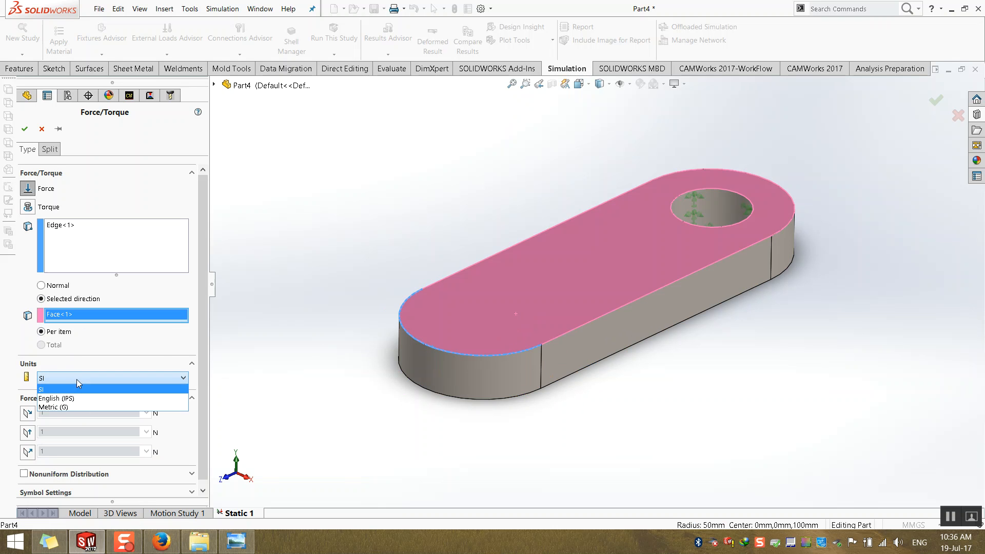
{"action": "left_click", "coordinate": [76, 409]}
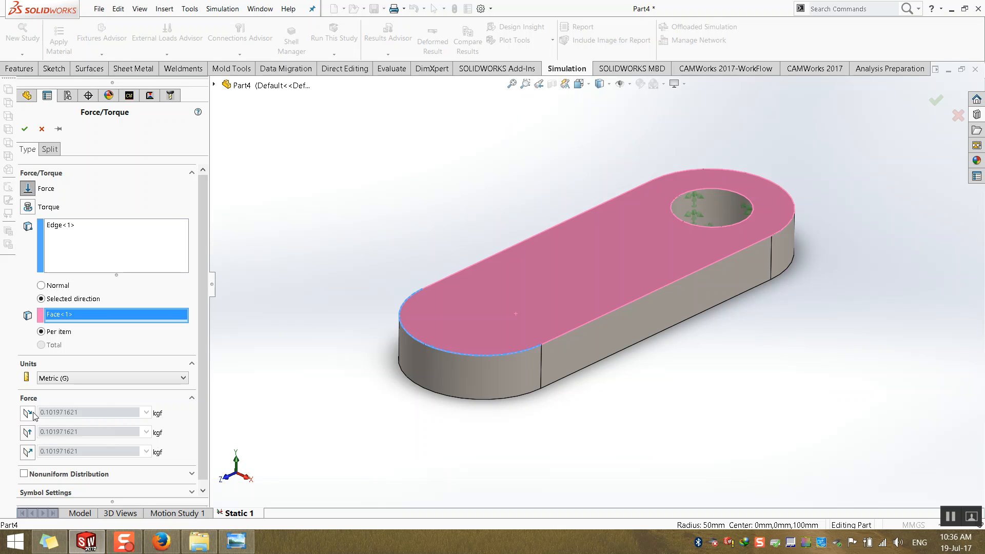
Set the force to 1000 kgf normal to the reference face, reverse it to point downward and accept the load.
{"action": "left_click", "coordinate": [27, 432]}
{"action": "left_click", "coordinate": [27, 466]}
{"action": "left_click", "coordinate": [77, 470]}
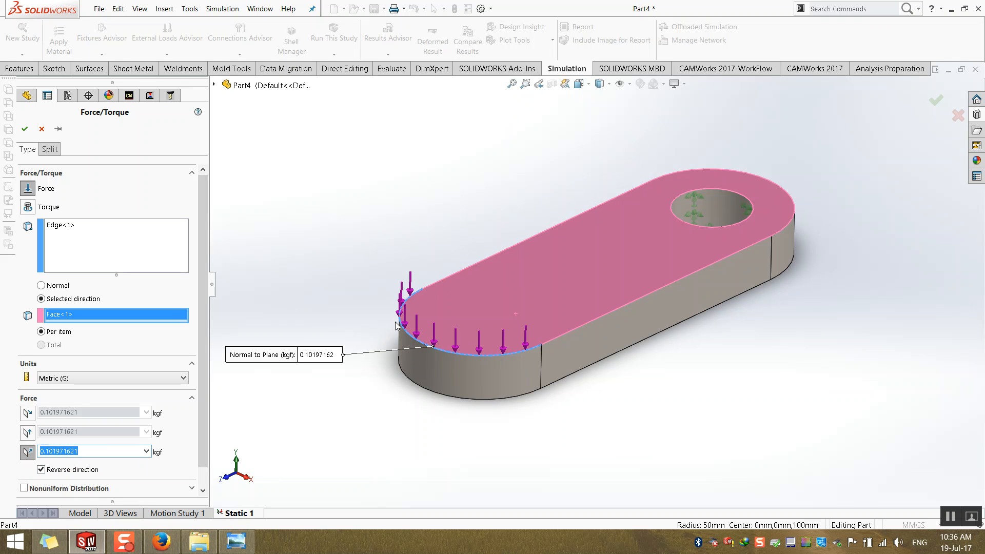
{"action": "type", "text": "100"}
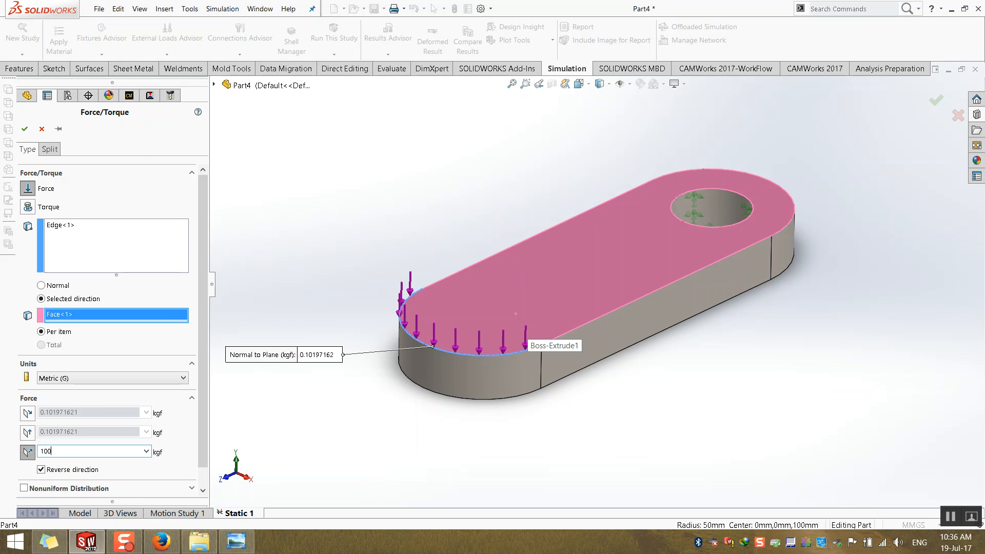
{"action": "key", "text": "Tab"}
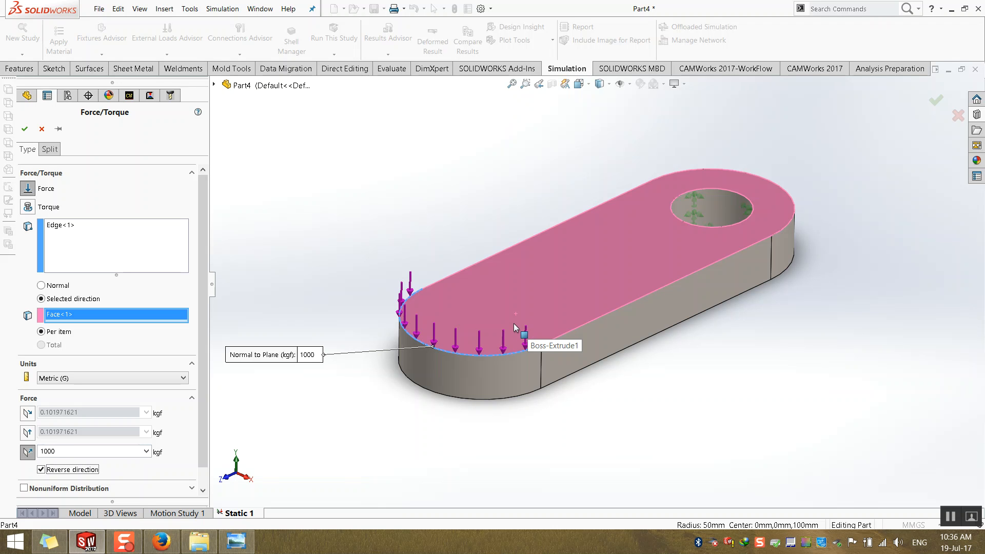
{"action": "left_click", "coordinate": [24, 129]}
Run the Static 1 study to generate its stress, displacement and strain results.
{"action": "right_click", "coordinate": [64, 227]}
{"action": "left_click", "coordinate": [82, 230]}
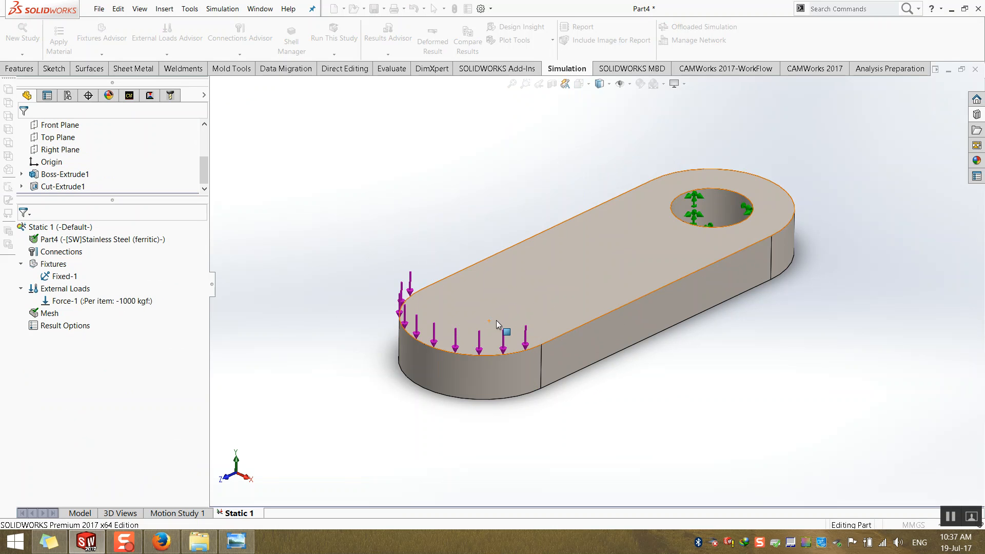
{"action": "middle_click_drag", "start_coordinate": [460, 399], "coordinate": [685, 286]}
{"action": "scroll", "coordinate": [645, 306], "scroll_direction": "up", "scroll_amount": 1}
{"action": "scroll", "coordinate": [647, 308], "scroll_direction": "down", "scroll_amount": 1}
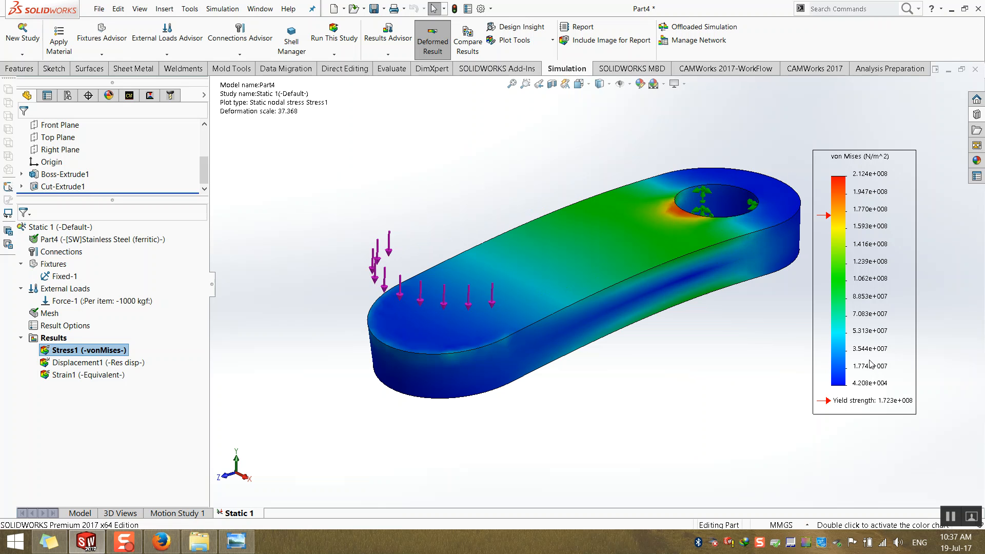
Show the resultant displacement plot and change its legend's number format to floating.
{"action": "double_click", "coordinate": [91, 362]}
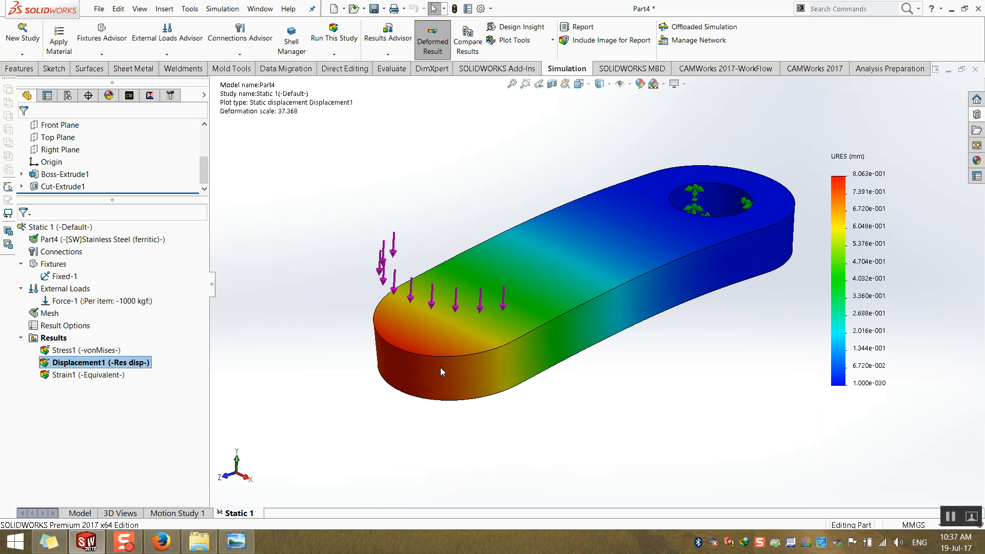
{"action": "right_click", "coordinate": [69, 367]}
{"action": "left_click", "coordinate": [126, 213]}
{"action": "left_click", "coordinate": [36, 148]}
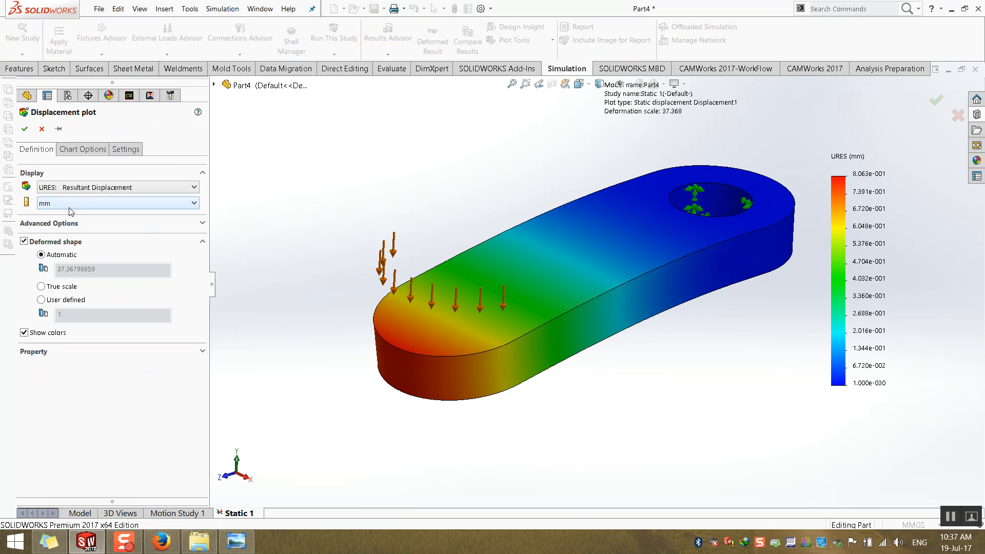
{"action": "left_click", "coordinate": [70, 144]}
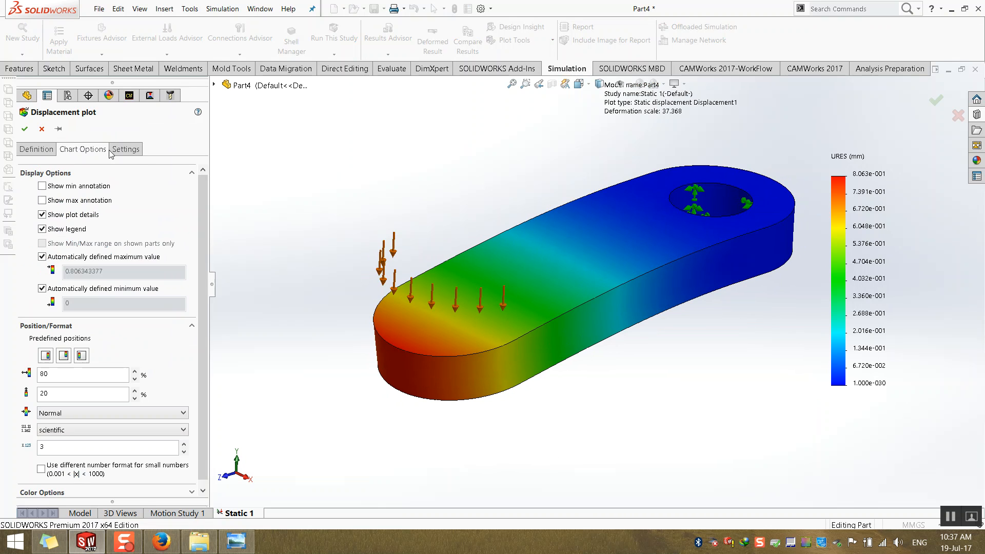
{"action": "left_click", "coordinate": [67, 430]}
{"action": "left_click", "coordinate": [57, 448]}
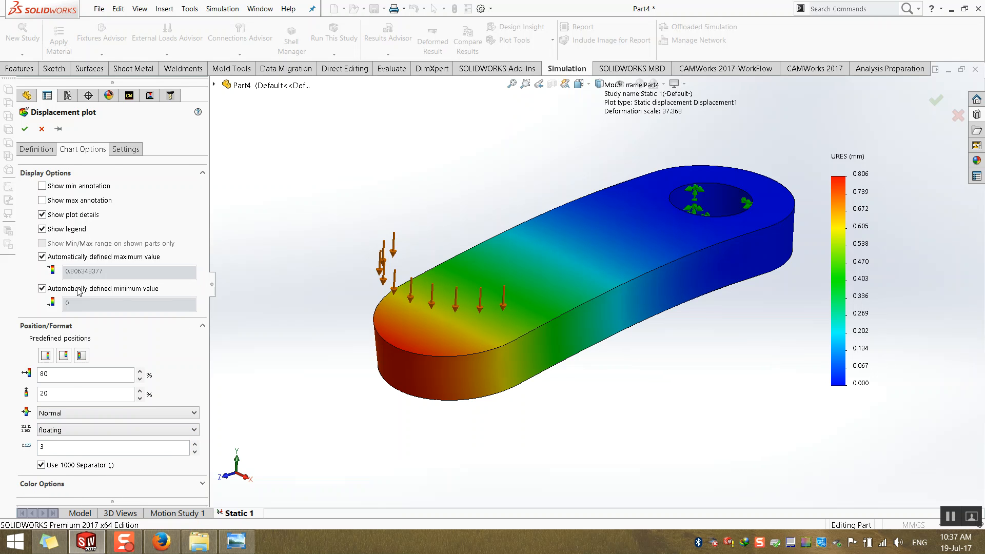
{"action": "left_click", "coordinate": [24, 128]}
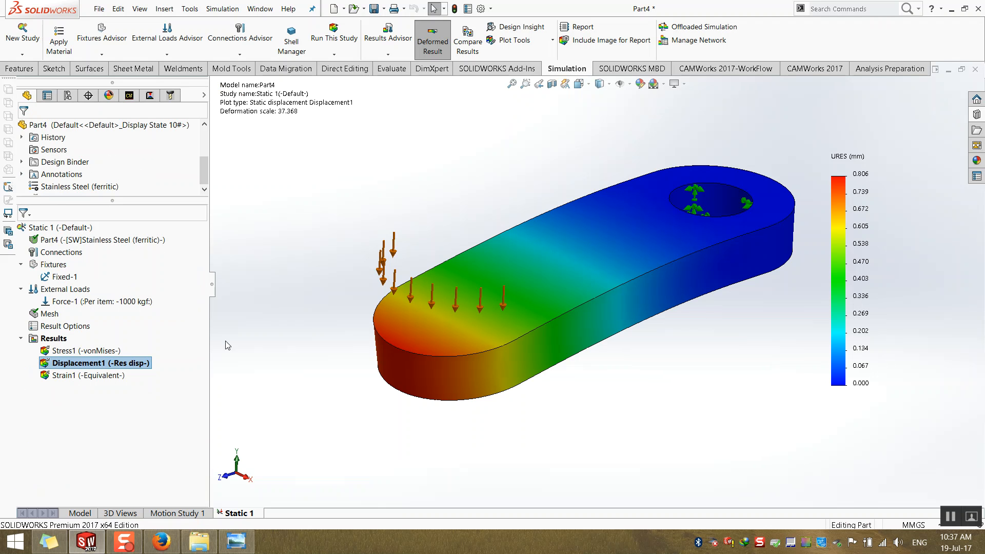
Examine the displacement distribution from the loaded end to the fixed hole on the deformed plate.
{"action": "middle_click_drag", "start_coordinate": [428, 328], "coordinate": [418, 308]}
{"action": "scroll", "coordinate": [415, 323], "scroll_direction": "up", "scroll_amount": 1}
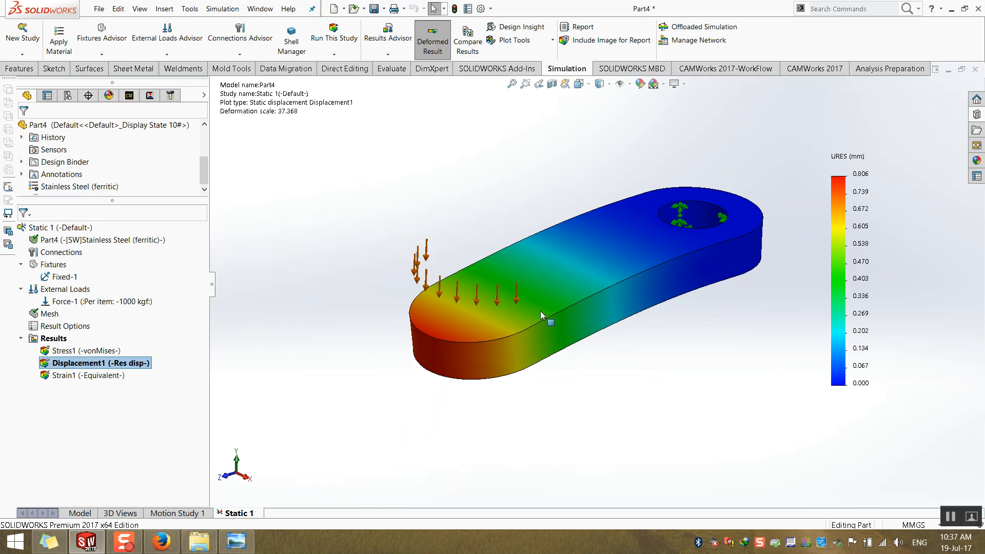
{"action": "scroll", "coordinate": [734, 236], "scroll_direction": "down", "scroll_amount": 3}
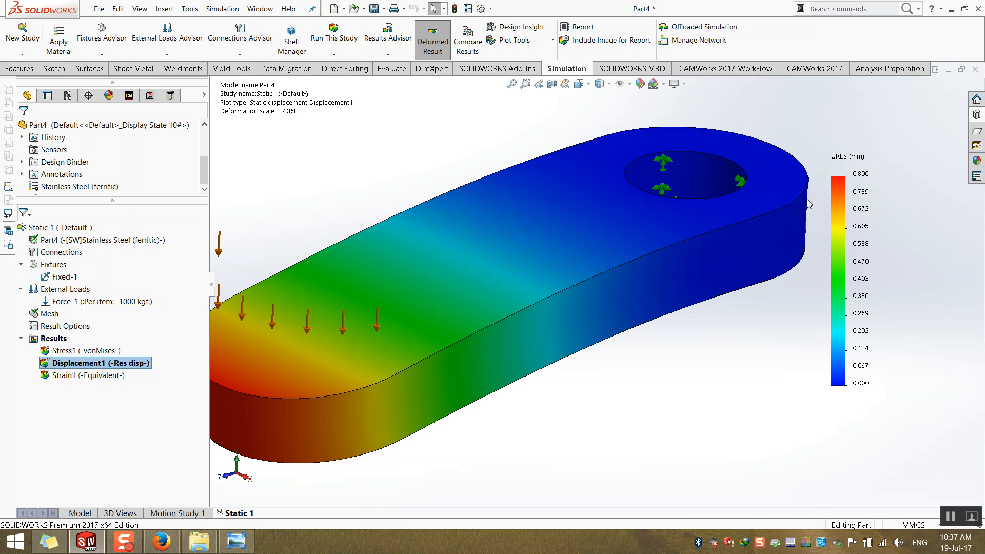
{"action": "scroll", "coordinate": [774, 219], "scroll_direction": "up", "scroll_amount": 2}
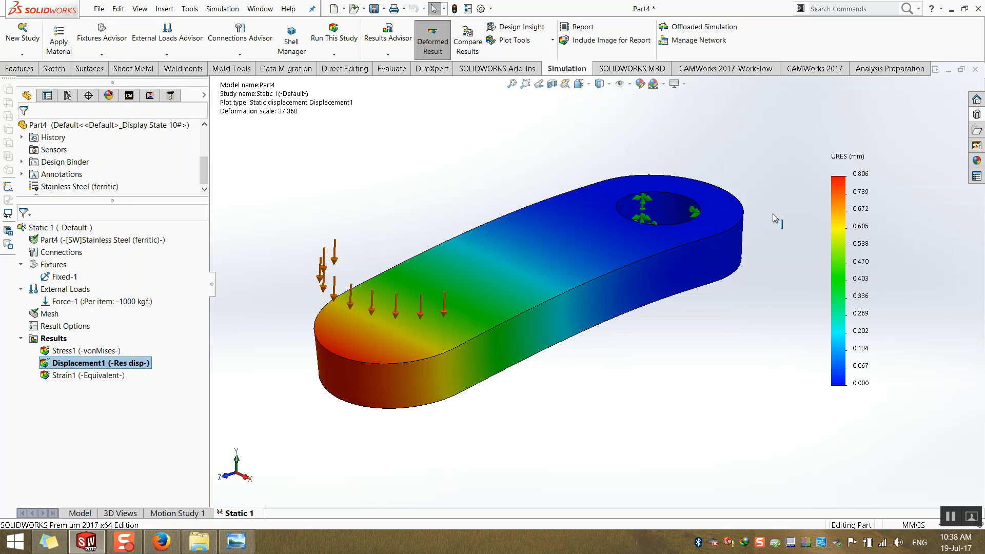
{"action": "middle_click_drag", "start_coordinate": [558, 337], "coordinate": [554, 342]}
{"action": "middle_click_drag", "start_coordinate": [489, 320], "coordinate": [434, 313]}
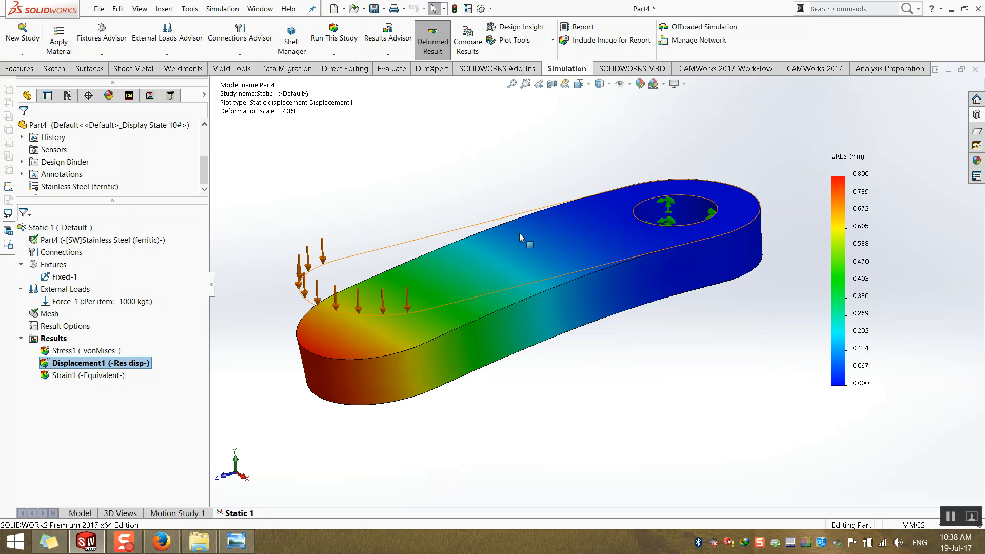
Return to the part model and set the plate's extrusion thickness to 50 mm.
{"action": "left_click", "coordinate": [566, 309]}
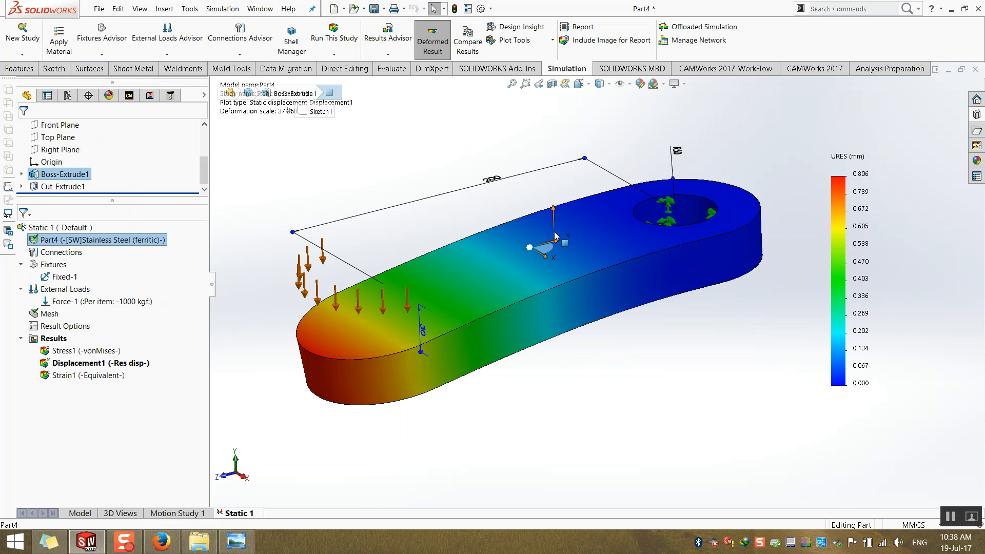
{"action": "left_click", "coordinate": [79, 513]}
{"action": "left_click", "coordinate": [426, 280]}
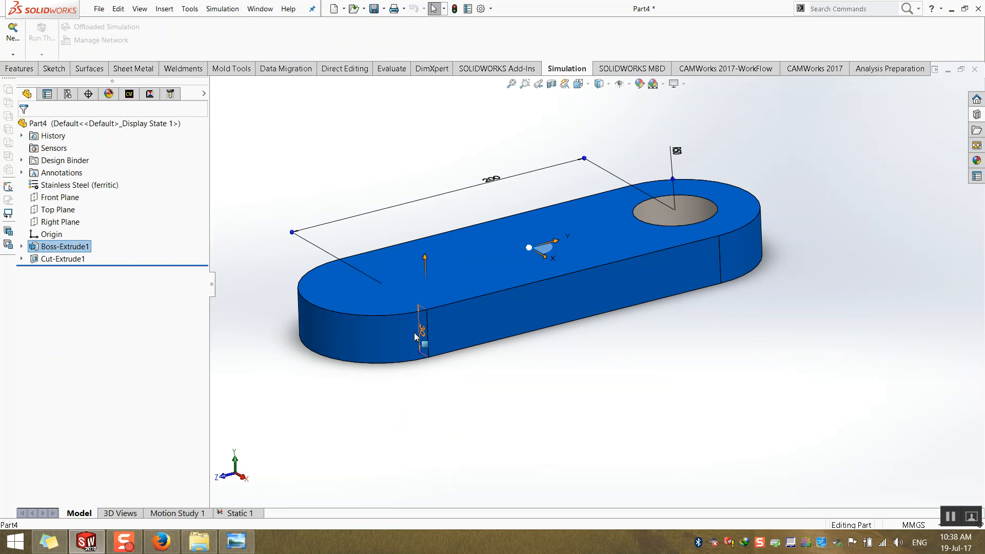
{"action": "type", "text": "50"}
{"action": "key", "text": "Return"}
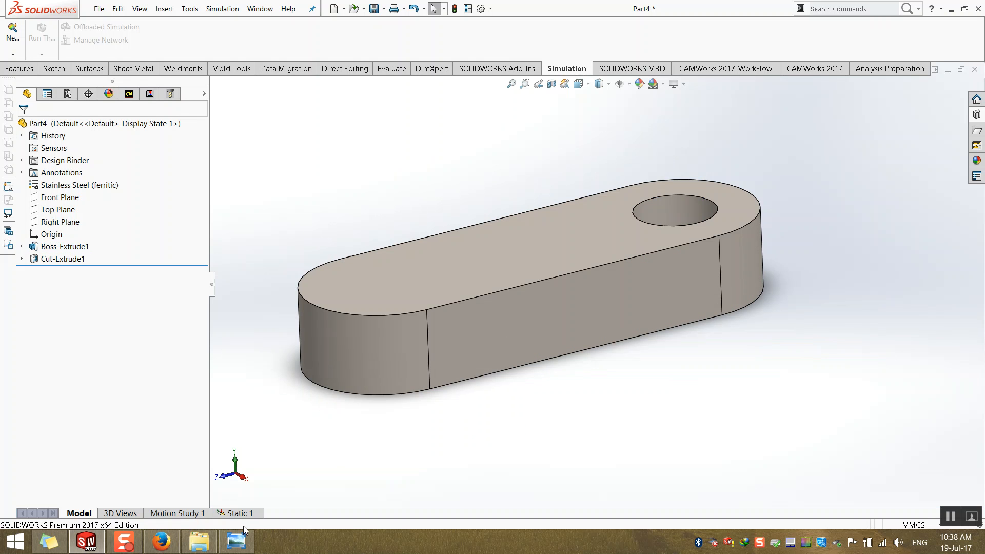
Rerun the Static 1 study for the thicker plate and show its displacement plot.
{"action": "left_click", "coordinate": [240, 513]}
{"action": "right_click", "coordinate": [72, 227]}
{"action": "left_click", "coordinate": [93, 247]}
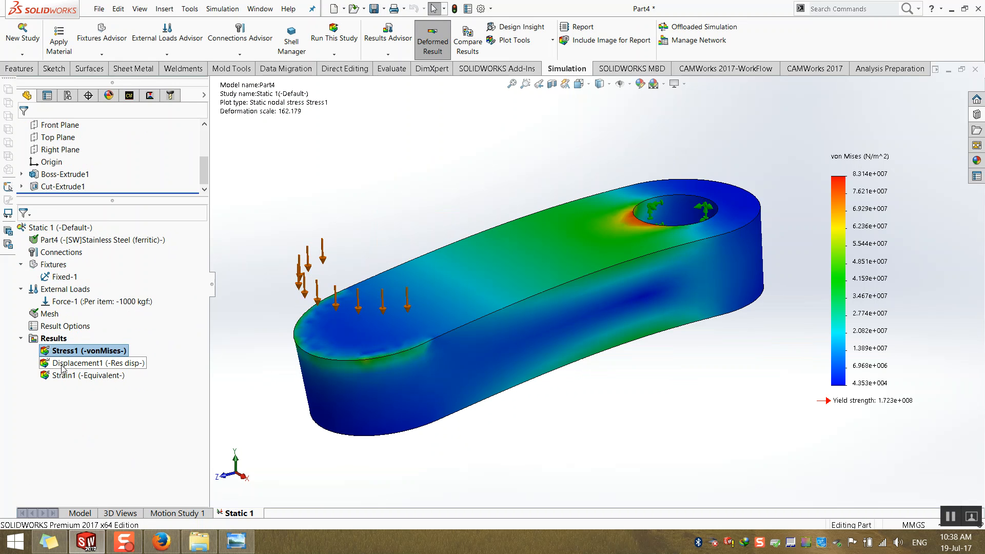
{"action": "double_click", "coordinate": [77, 363]}
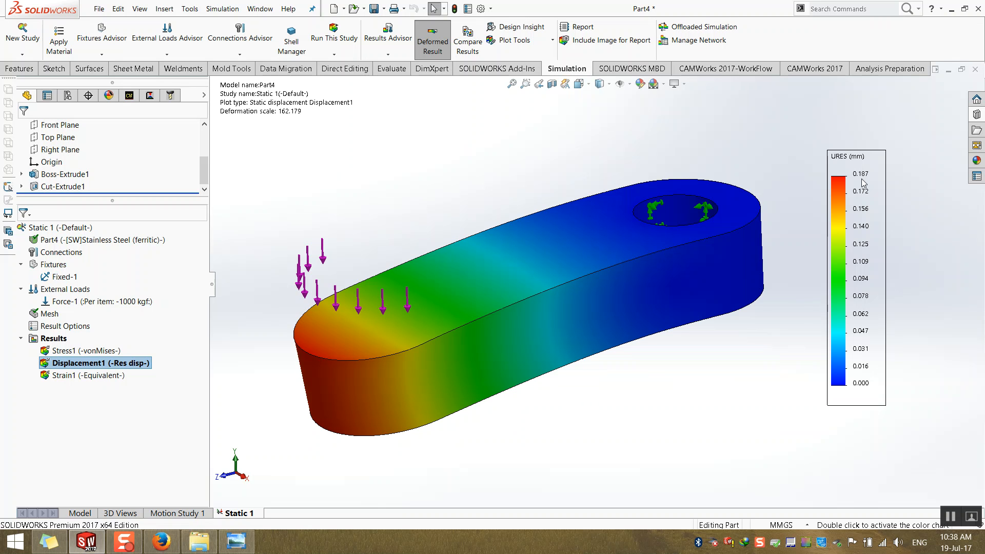
{"action": "middle_click_drag", "start_coordinate": [456, 254], "coordinate": [467, 276]}
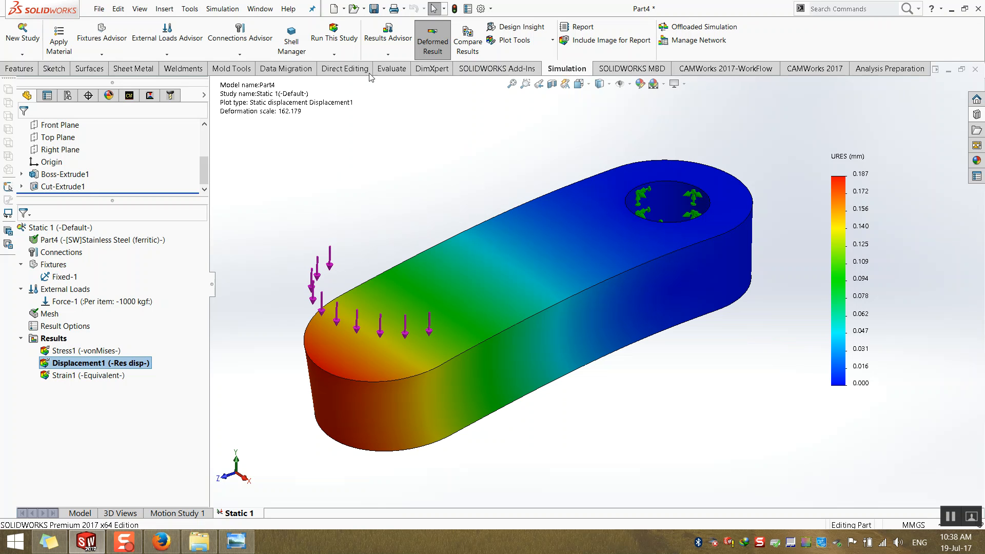
Start generating a report of the static study.
{"action": "left_click", "coordinate": [589, 32]}
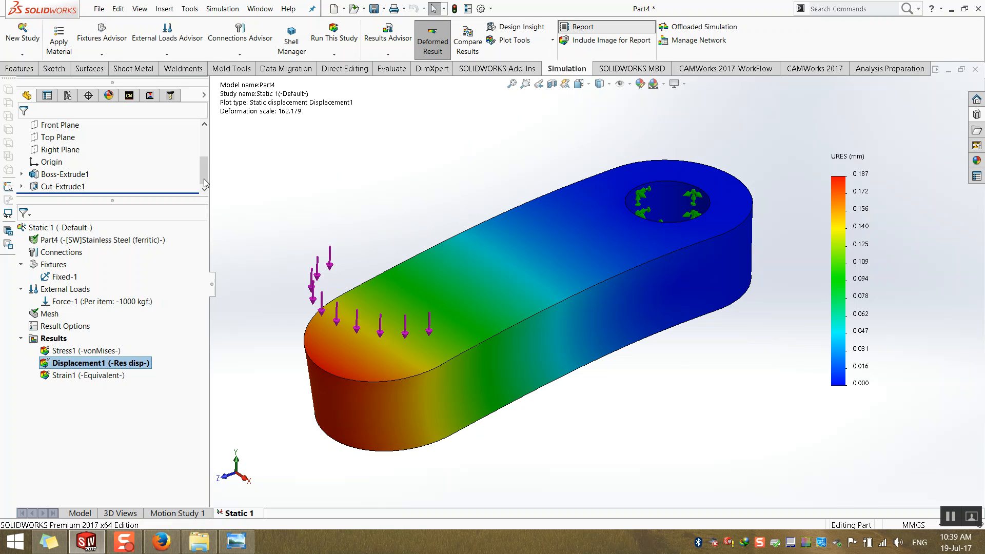
Set the simulation report's paper size to A4 and publish the report for Part4-Static 1-1.
{"action": "left_click_drag", "start_coordinate": [448, 124], "coordinate": [448, 153]}
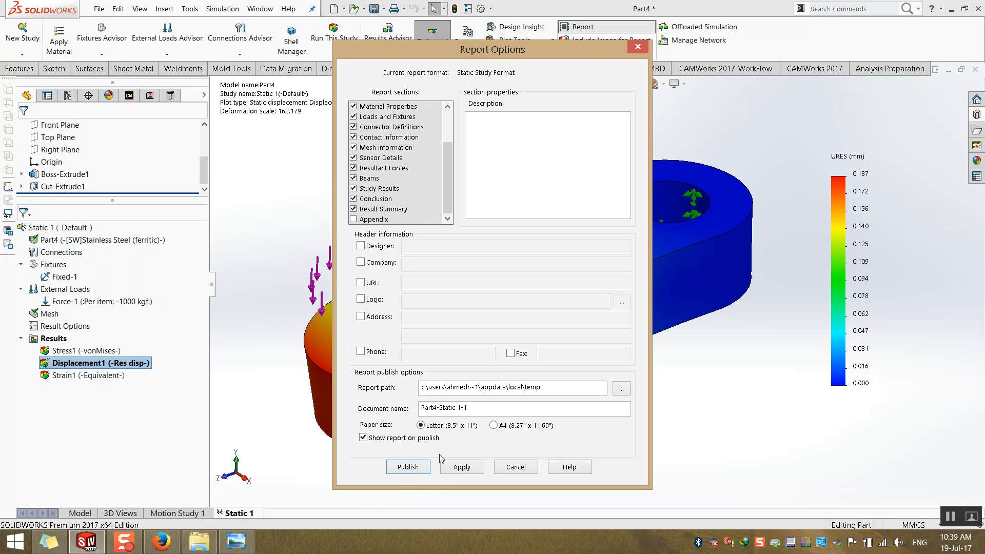
{"action": "left_click", "coordinate": [492, 427]}
{"action": "left_click", "coordinate": [422, 471]}
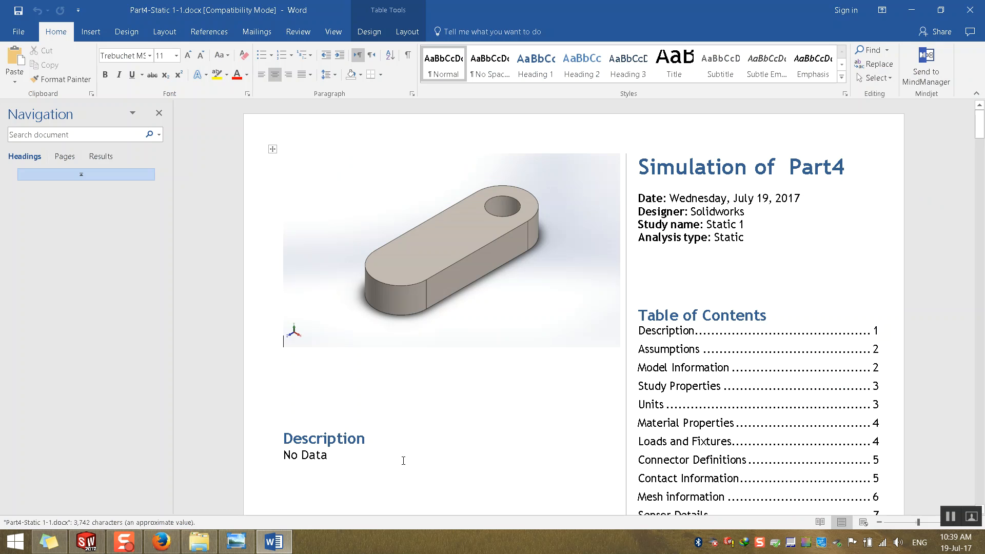
Examine the cover page, model information, study properties and units sections of the published simulation report.
{"action": "scroll", "coordinate": [502, 422], "scroll_direction": "down", "scroll_amount": 4}
{"action": "scroll", "coordinate": [502, 422], "scroll_direction": "up", "scroll_amount": 3}
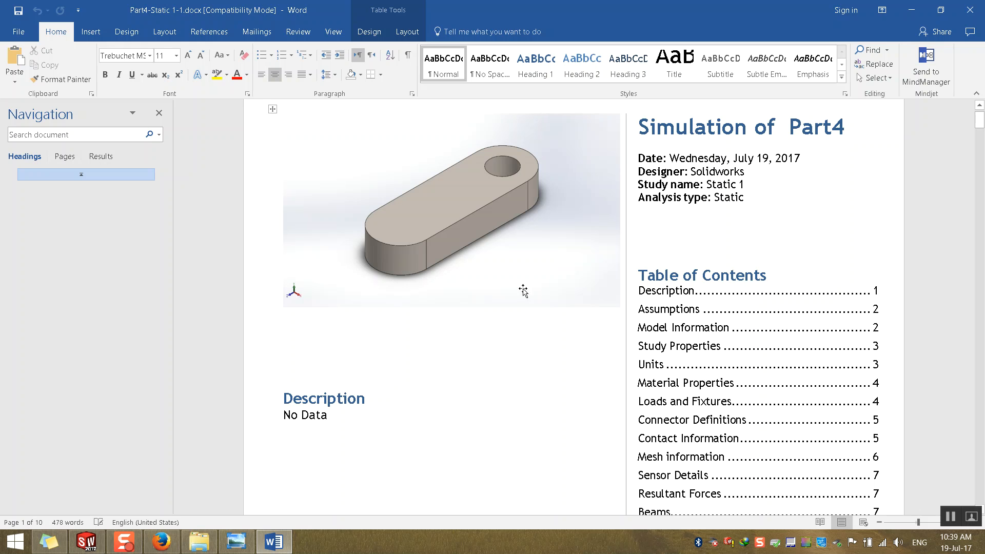
{"action": "scroll", "coordinate": [506, 284], "scroll_direction": "down", "scroll_amount": 2}
{"action": "scroll", "coordinate": [506, 285], "scroll_direction": "down", "scroll_amount": 10}
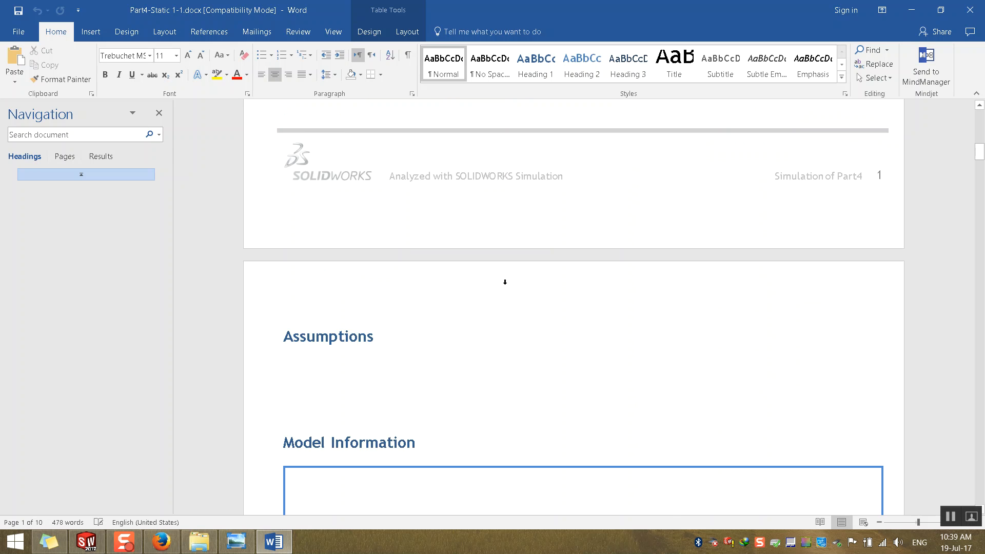
{"action": "scroll", "coordinate": [505, 285], "scroll_direction": "down", "scroll_amount": 8}
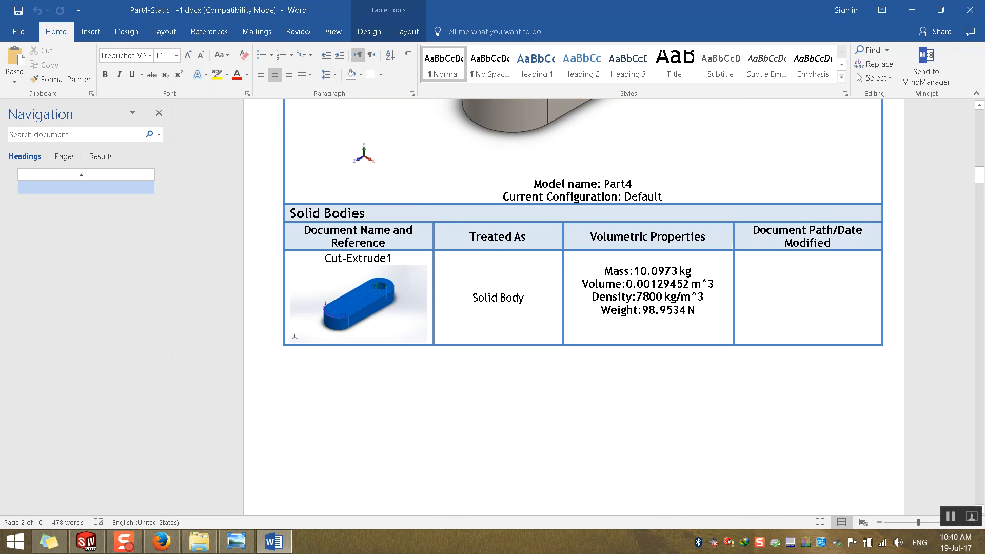
{"action": "scroll", "coordinate": [478, 299], "scroll_direction": "down", "scroll_amount": 3}
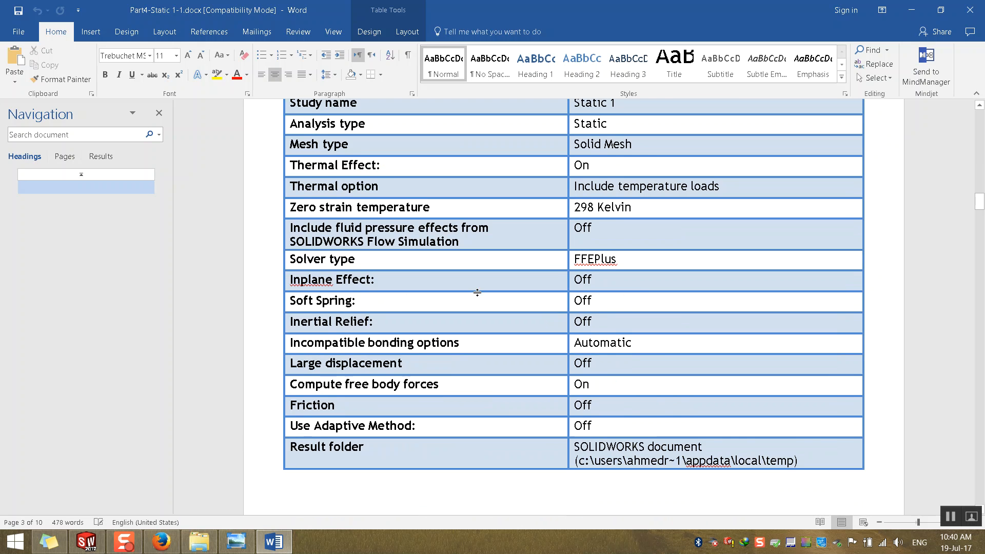
{"action": "scroll", "coordinate": [478, 295], "scroll_direction": "down", "scroll_amount": 3}
{"action": "scroll", "coordinate": [488, 238], "scroll_direction": "down", "scroll_amount": 3}
{"action": "scroll", "coordinate": [489, 241], "scroll_direction": "up", "scroll_amount": 7}
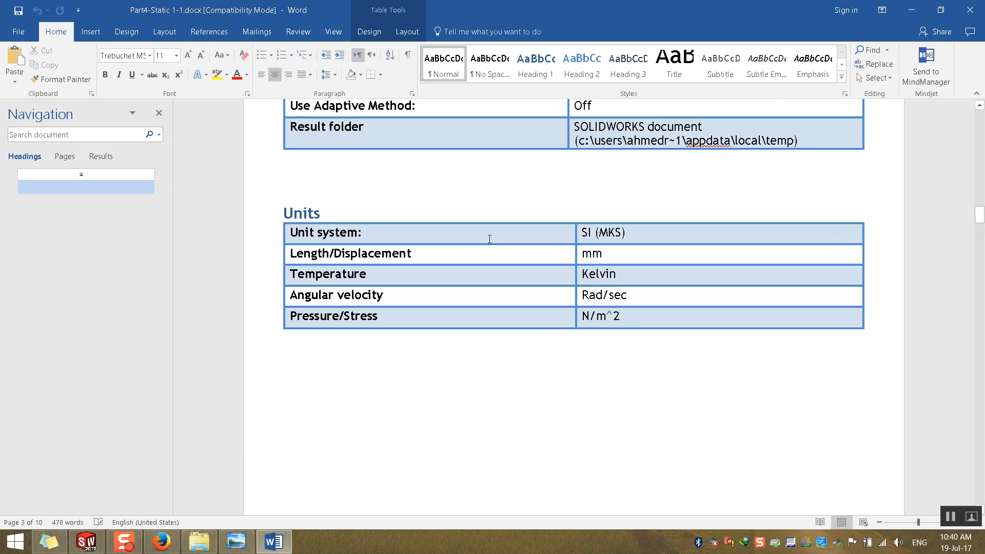
{"action": "scroll", "coordinate": [327, 328], "scroll_direction": "down", "scroll_amount": 1}
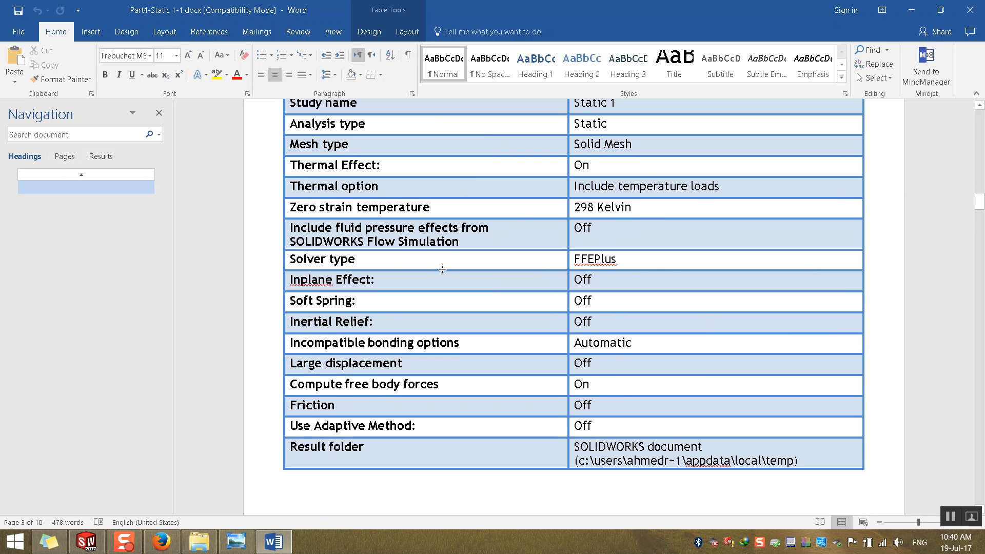
{"action": "scroll", "coordinate": [528, 300], "scroll_direction": "down", "scroll_amount": 10}
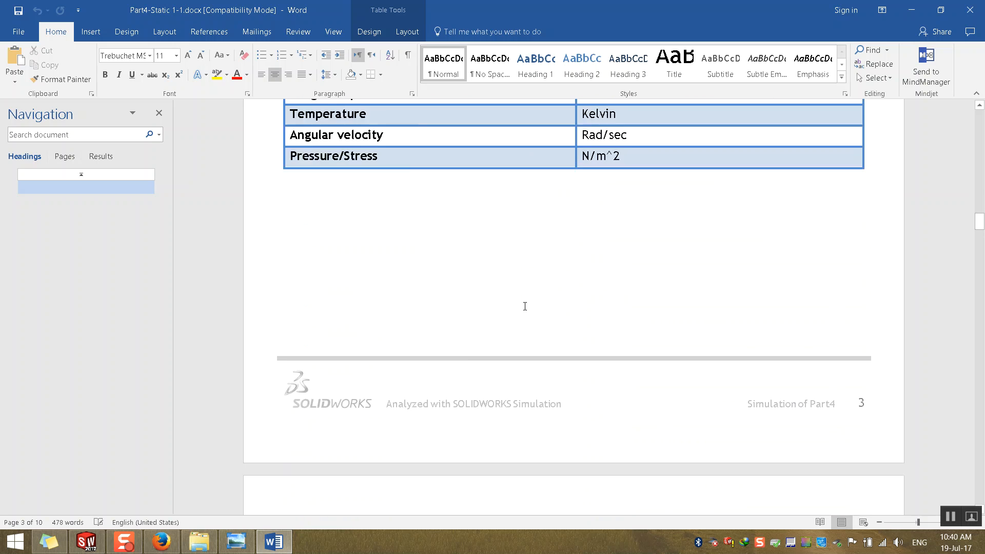
Examine the report's material properties, loads and fixtures, and the displacement and strain result plots.
{"action": "scroll", "coordinate": [525, 304], "scroll_direction": "down", "scroll_amount": 3}
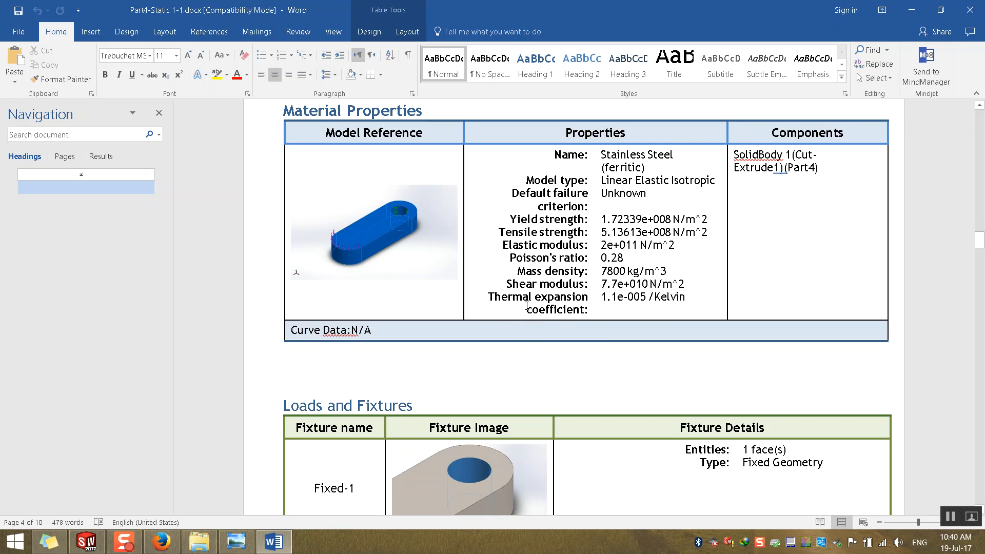
{"action": "scroll", "coordinate": [528, 306], "scroll_direction": "down", "scroll_amount": 3}
{"action": "scroll", "coordinate": [528, 301], "scroll_direction": "down", "scroll_amount": 2}
{"action": "scroll", "coordinate": [527, 301], "scroll_direction": "down", "scroll_amount": 10}
{"action": "scroll", "coordinate": [527, 301], "scroll_direction": "down", "scroll_amount": 10}
{"action": "scroll", "coordinate": [528, 303], "scroll_direction": "down", "scroll_amount": 12}
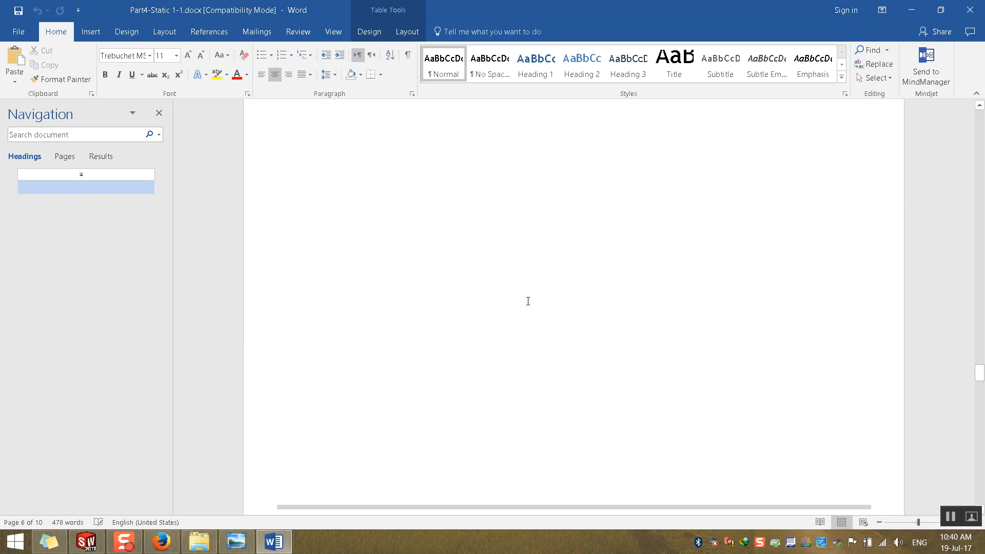
{"action": "scroll", "coordinate": [528, 301], "scroll_direction": "down", "scroll_amount": 12}
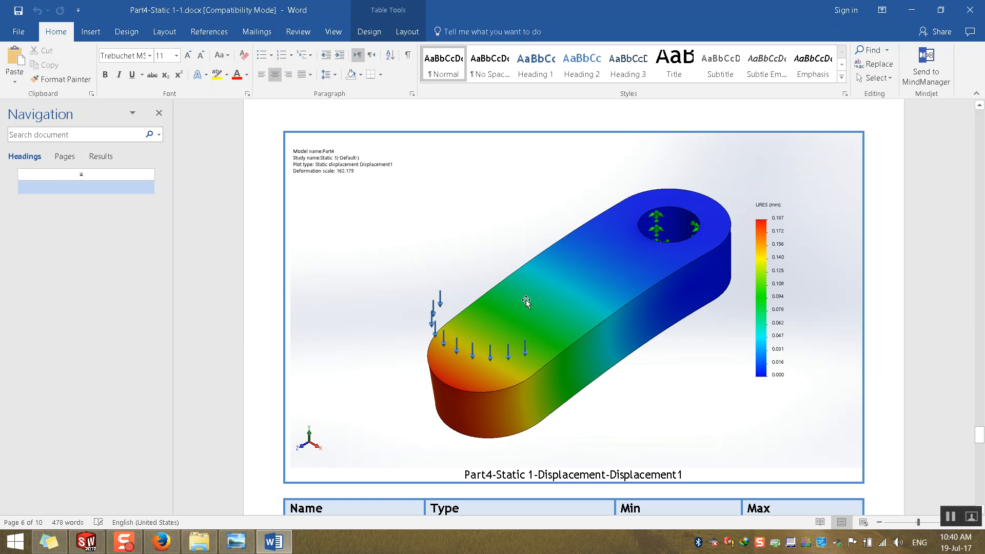
{"action": "scroll", "coordinate": [492, 373], "scroll_direction": "down", "scroll_amount": 6}
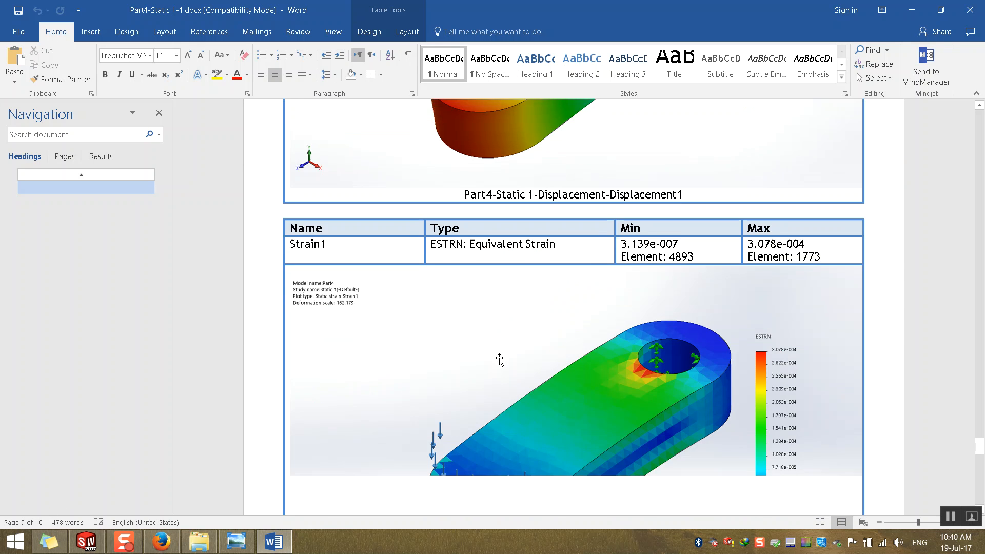
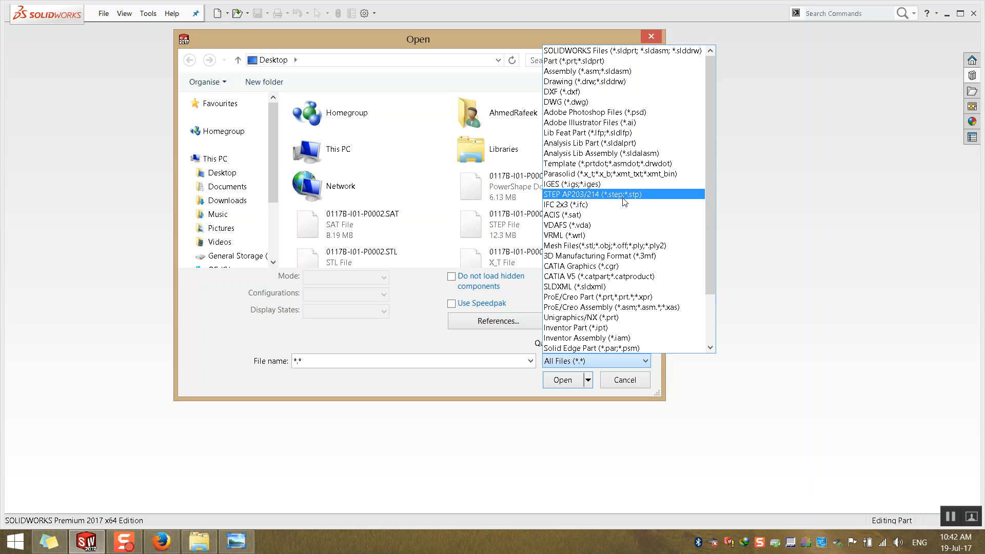
Examine the list of file formats available for opening, such as IGES, STEP and Inventor Assembly, and close the Open dialog without choosing a file.
{"action": "scroll", "coordinate": [624, 201], "scroll_direction": "down", "scroll_amount": 2}
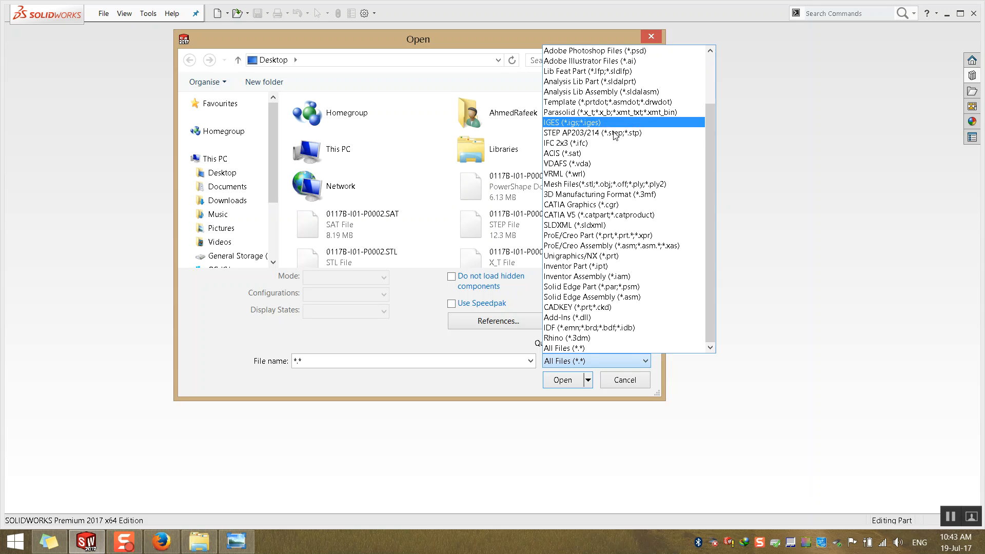
{"action": "scroll", "coordinate": [618, 166], "scroll_direction": "up", "scroll_amount": 2}
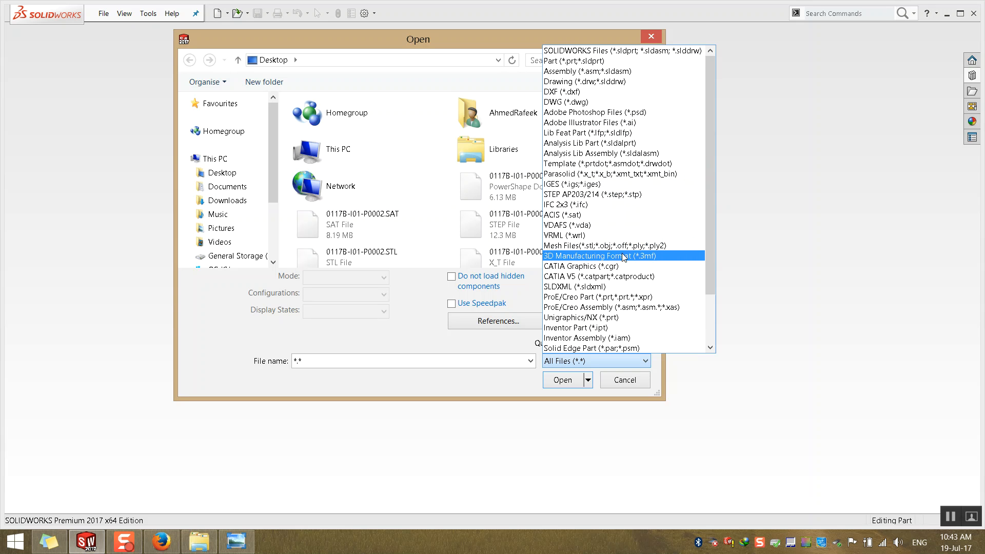
{"action": "scroll", "coordinate": [618, 280], "scroll_direction": "down", "scroll_amount": 1}
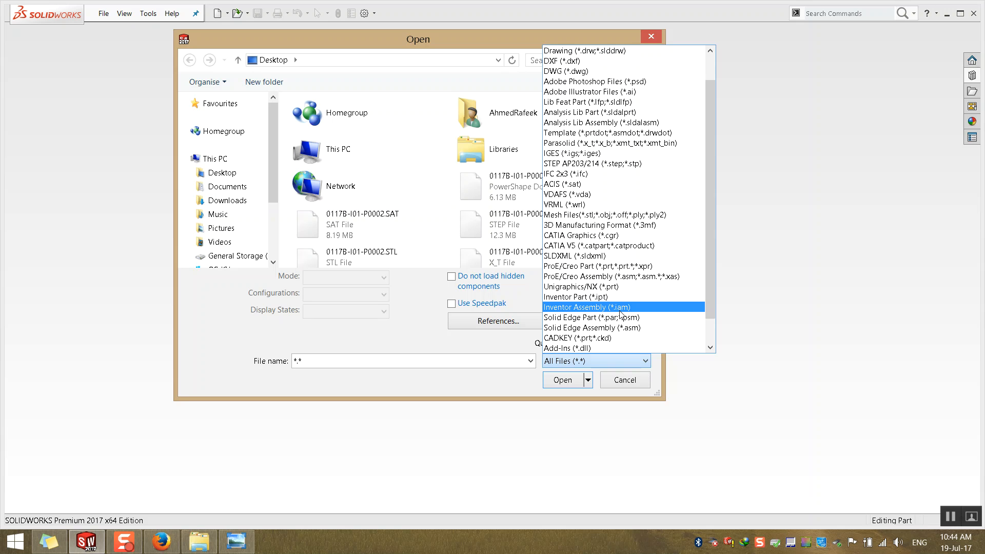
{"action": "left_click", "coordinate": [761, 547]}
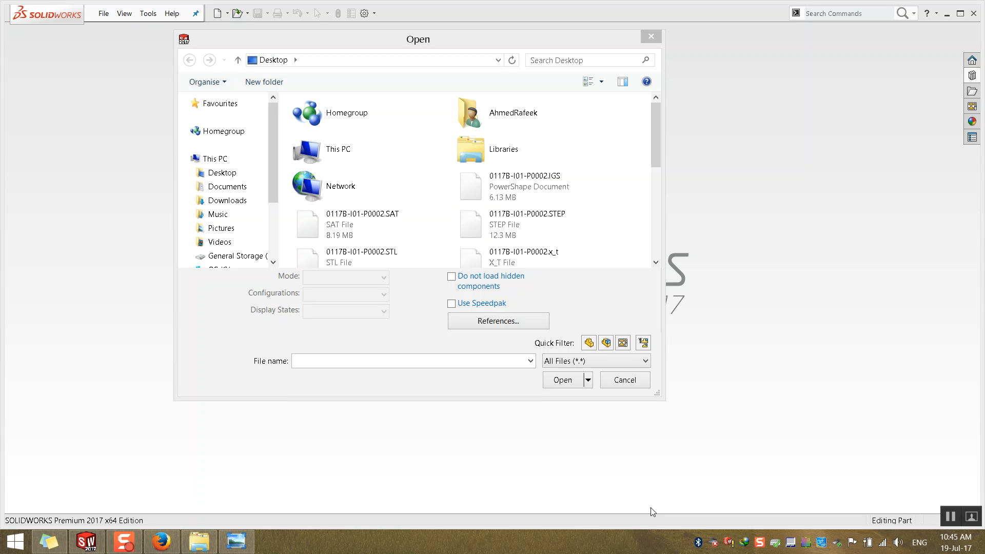
{"action": "left_click", "coordinate": [626, 380]}
Examine the list of available add-ins, including the CAMWorks 2017 entries, without changing the selection.
{"action": "left_click", "coordinate": [103, 13]}
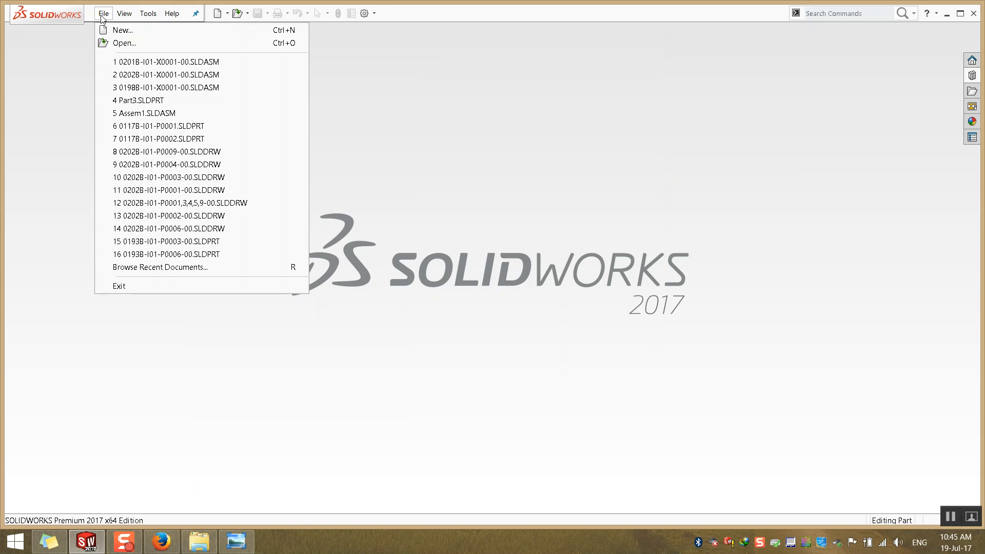
{"action": "left_click", "coordinate": [374, 13]}
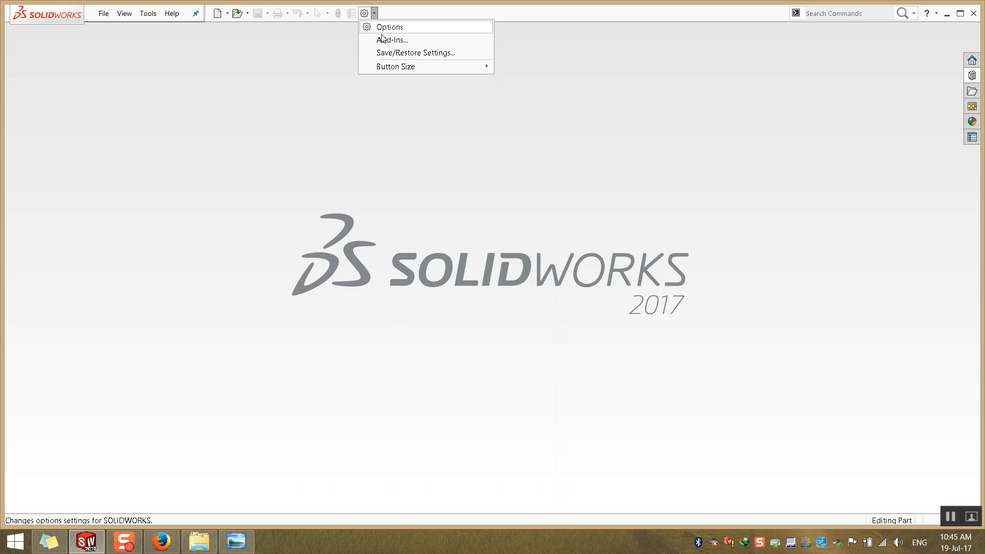
{"action": "left_click", "coordinate": [381, 40]}
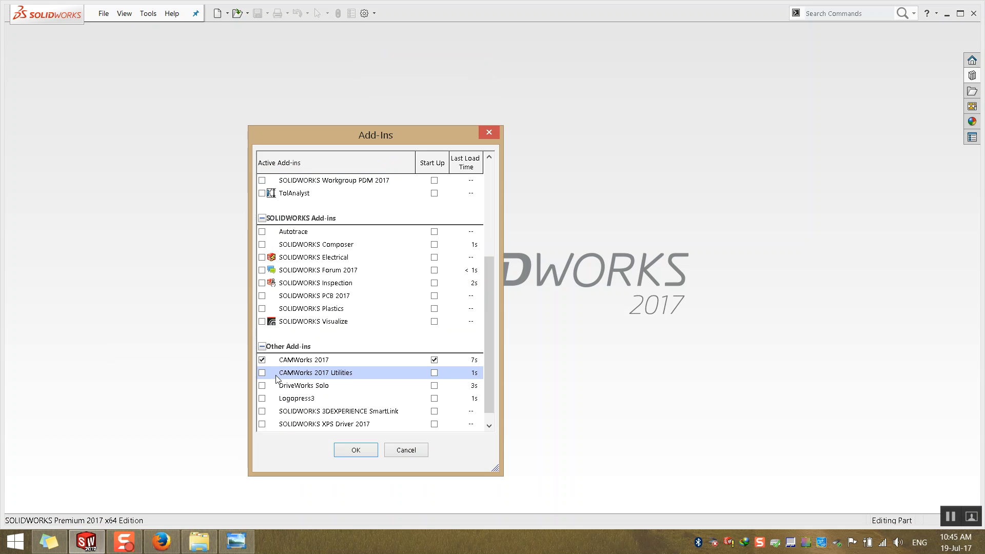
{"action": "left_click", "coordinate": [359, 451]}
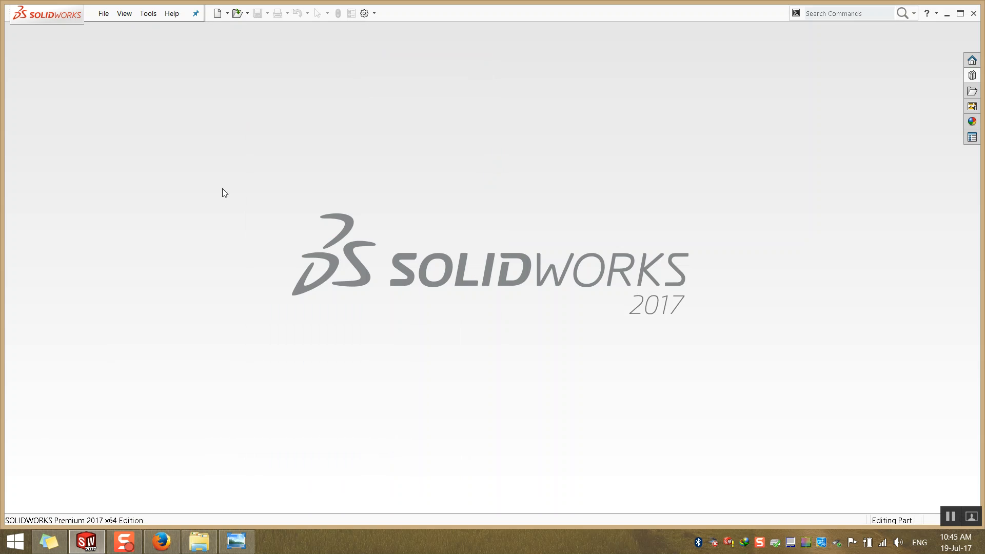
Create a new document from the Part template.
{"action": "left_click", "coordinate": [105, 14]}
{"action": "left_click", "coordinate": [119, 27]}
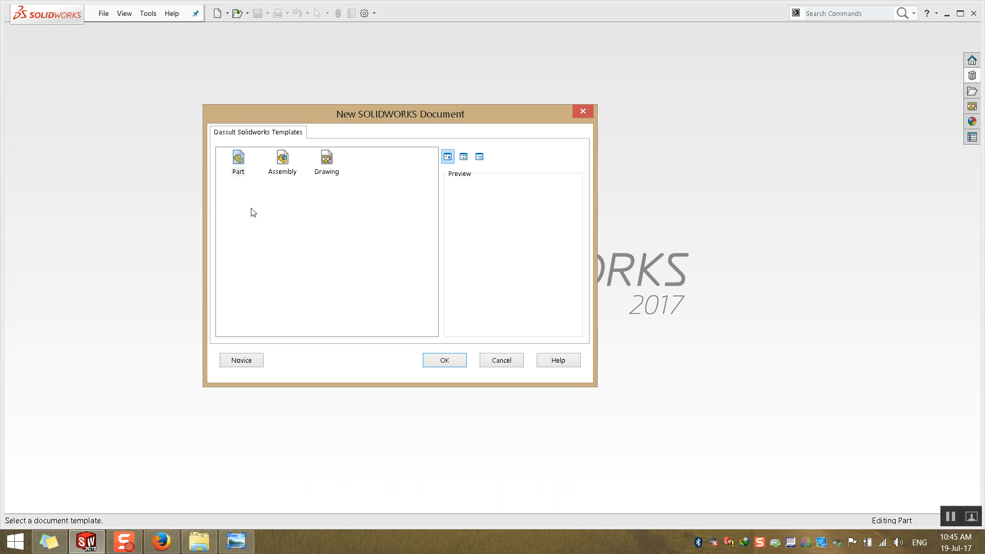
{"action": "double_click", "coordinate": [237, 159]}
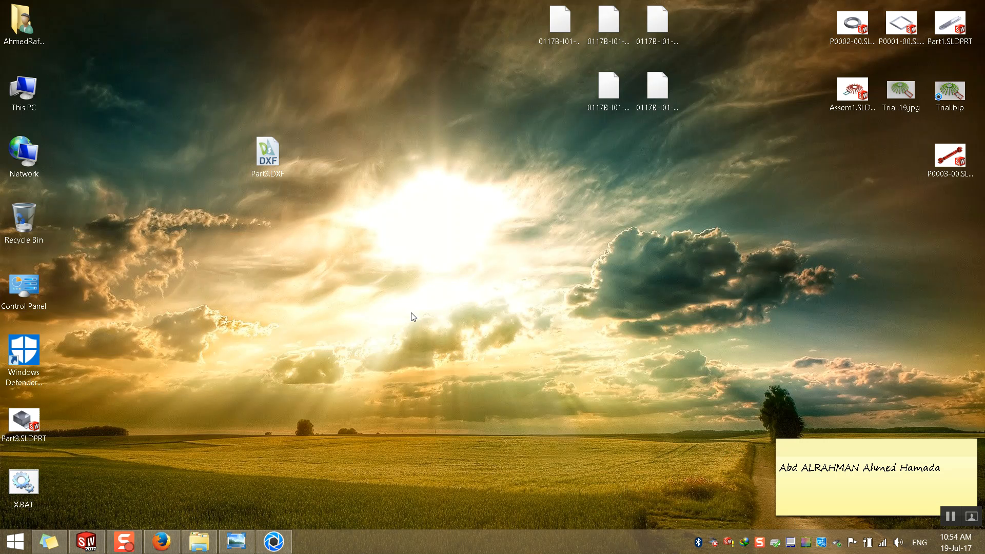
In File Explorer, open the 3d Max folder on the MECHROV (I:) drive and show its files as larger icons.
{"action": "double_click", "coordinate": [41, 87]}
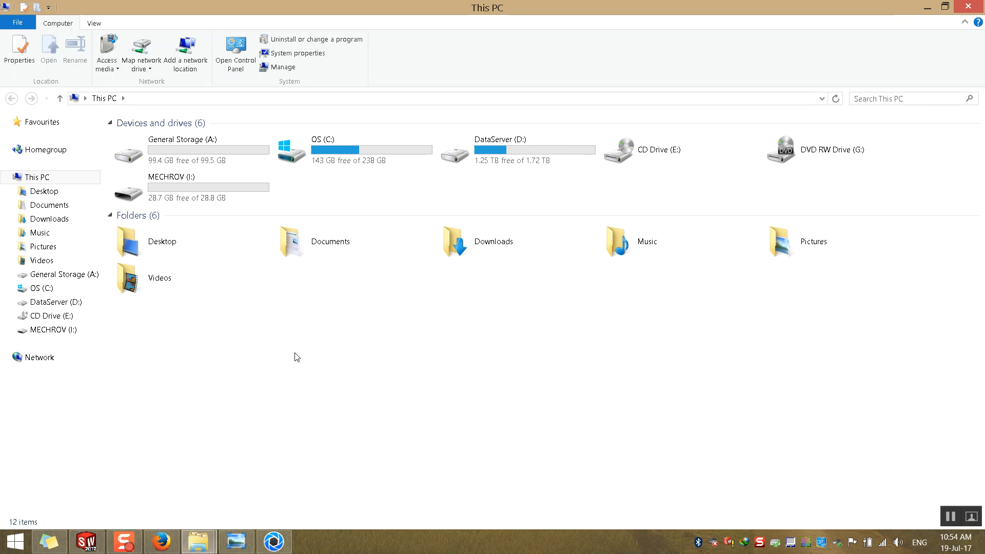
{"action": "double_click", "coordinate": [511, 150]}
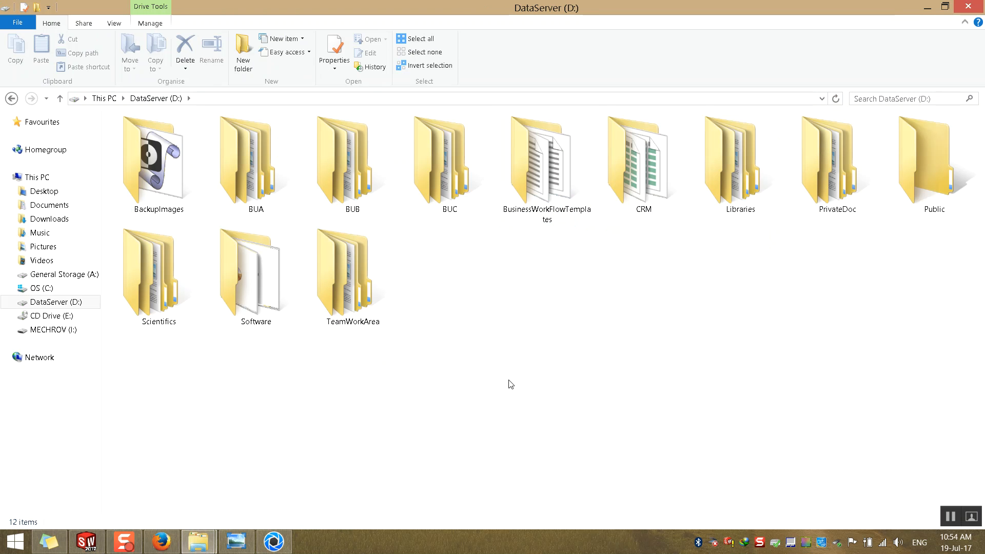
{"action": "left_click", "coordinate": [105, 98]}
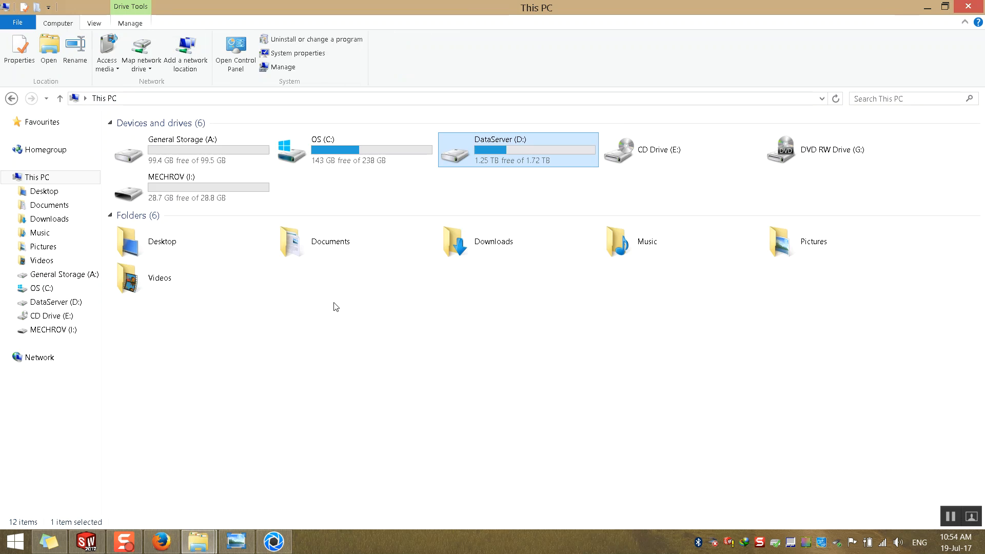
{"action": "double_click", "coordinate": [154, 189]}
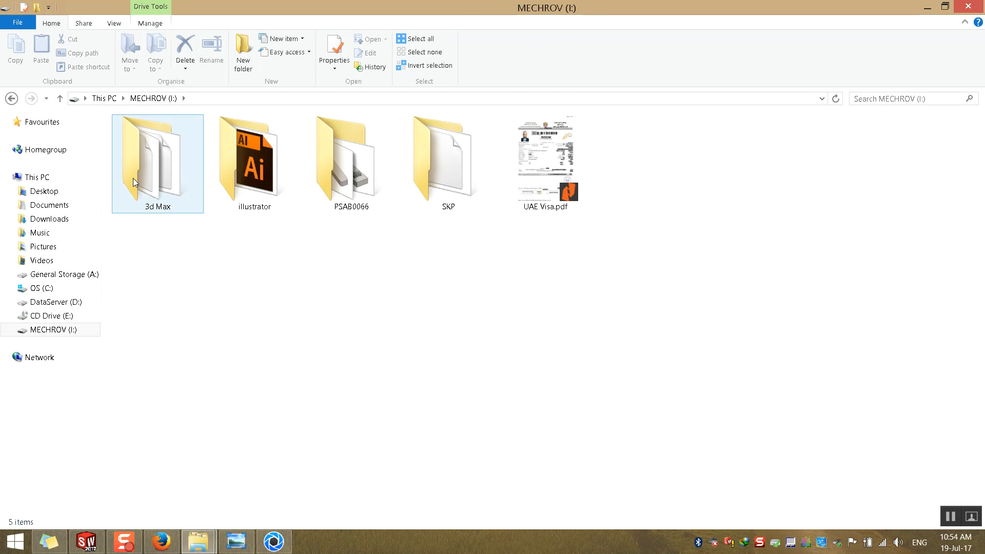
{"action": "double_click", "coordinate": [165, 171]}
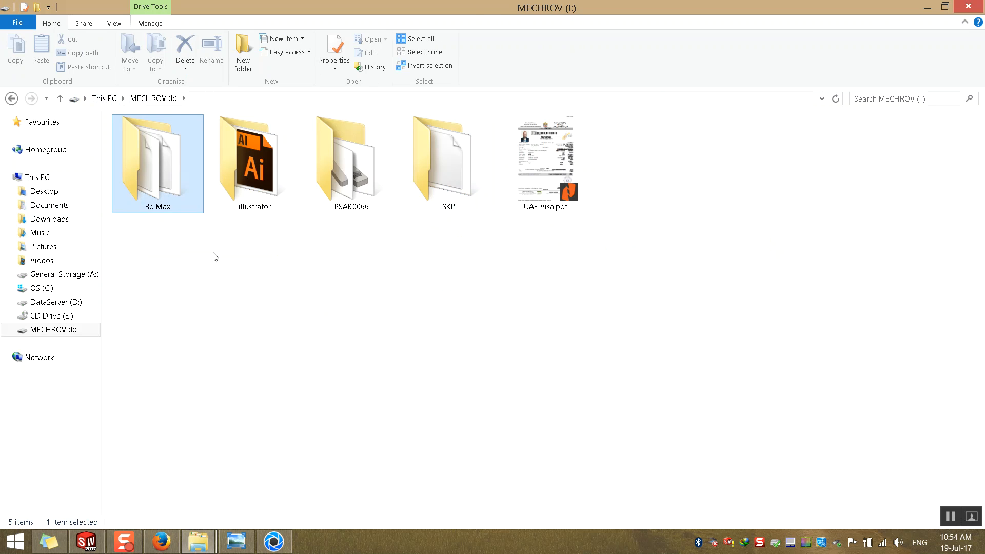
{"action": "left_click", "coordinate": [143, 99]}
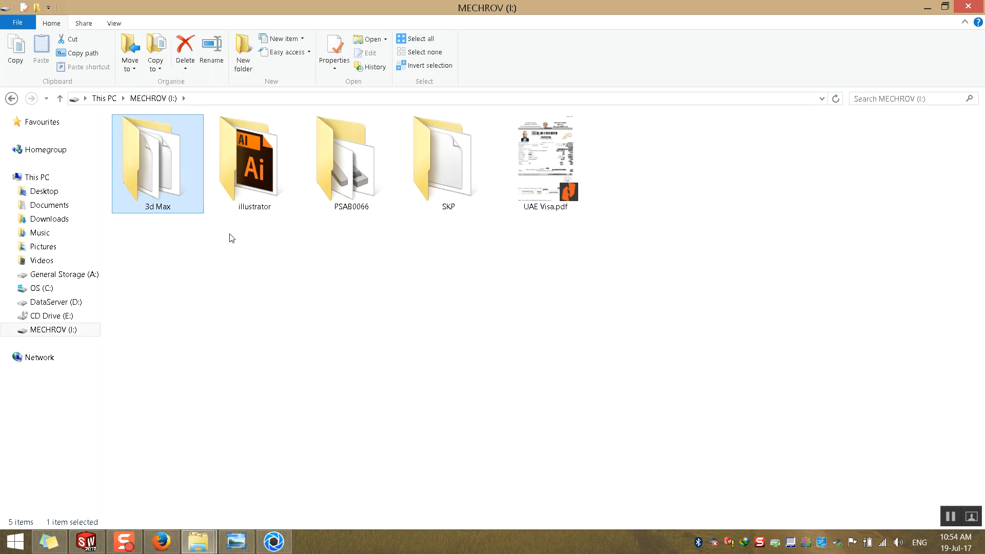
{"action": "double_click", "coordinate": [190, 197]}
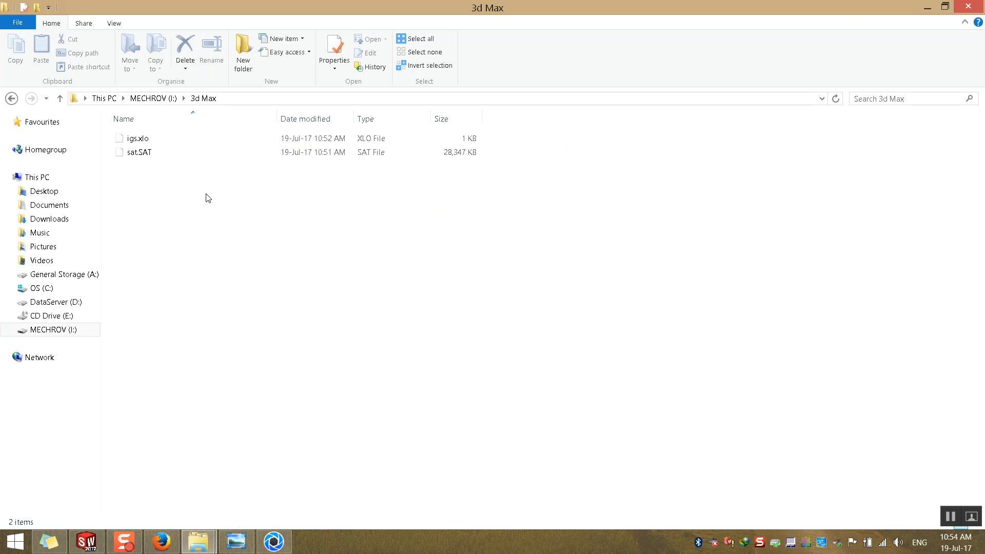
{"action": "scroll", "coordinate": [208, 198], "scroll_direction": "up", "scroll_amount": 5, "text": "ctrl"}
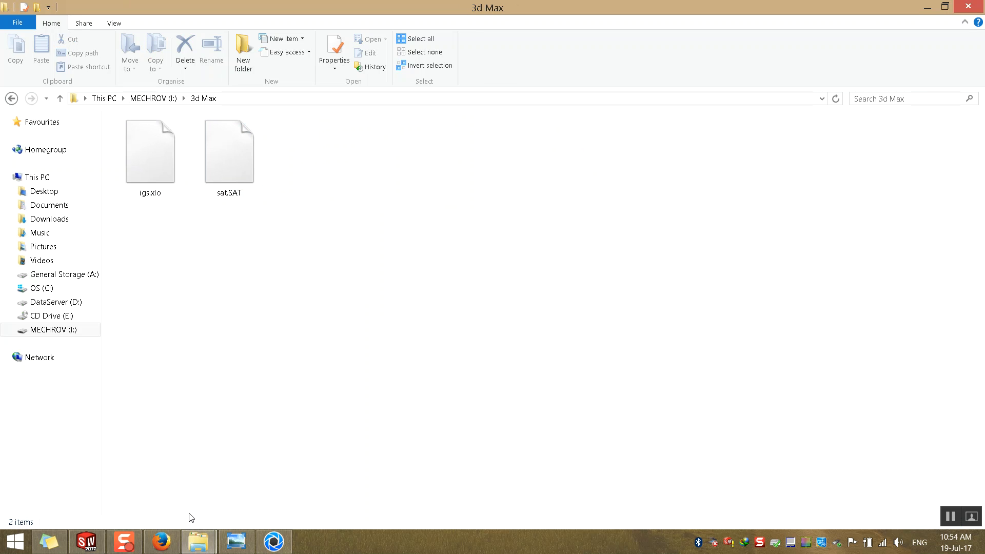
Try to import sat.SAT from the 3d Max folder into SOLIDWORKS.
{"action": "left_click", "coordinate": [77, 543]}
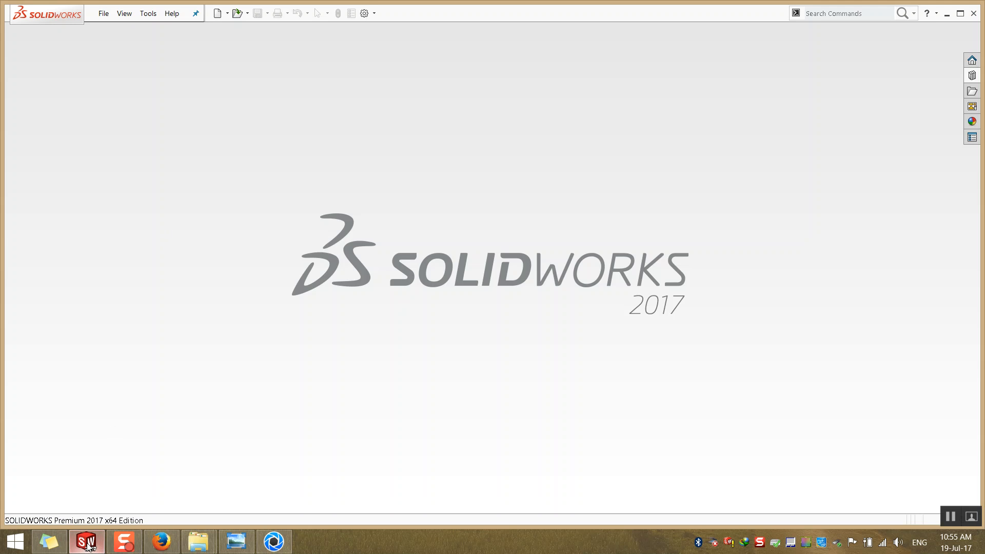
{"action": "left_click", "coordinate": [77, 543]}
{"action": "left_click", "coordinate": [231, 198]}
{"action": "left_click_drag", "start_coordinate": [231, 198], "coordinate": [445, 300]}
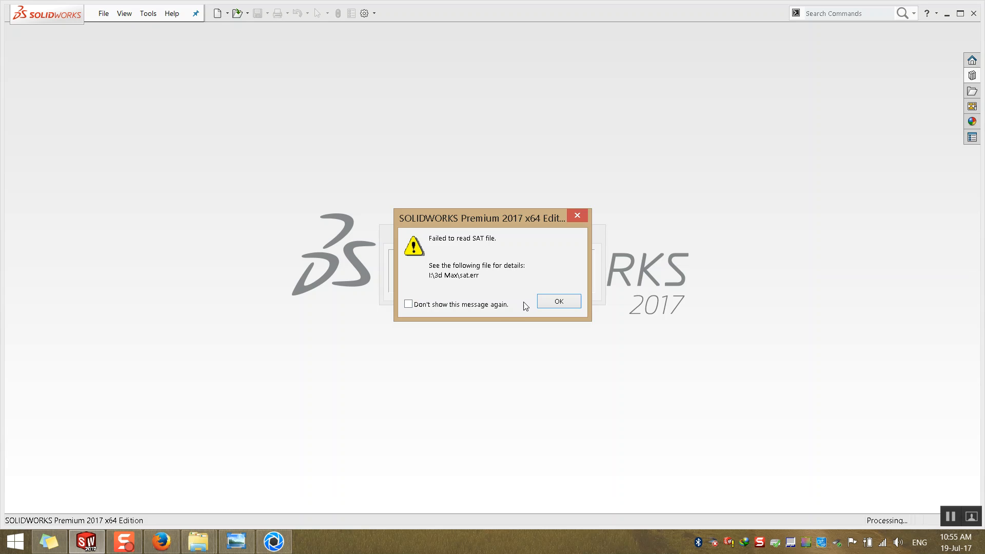
{"action": "left_click", "coordinate": [557, 303]}
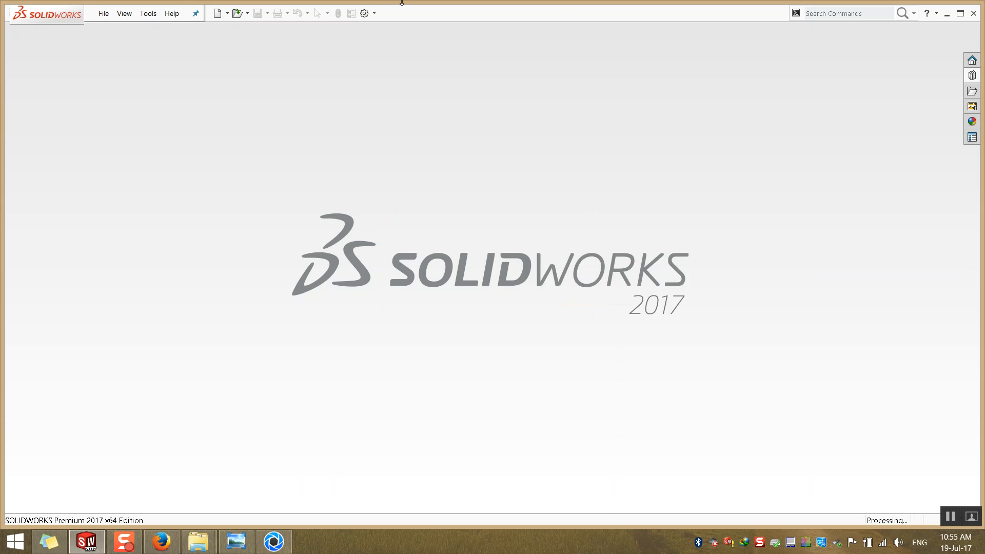
Try to import igs.xlo from the 3d Max folder into SOLIDWORKS.
{"action": "left_click", "coordinate": [947, 13]}
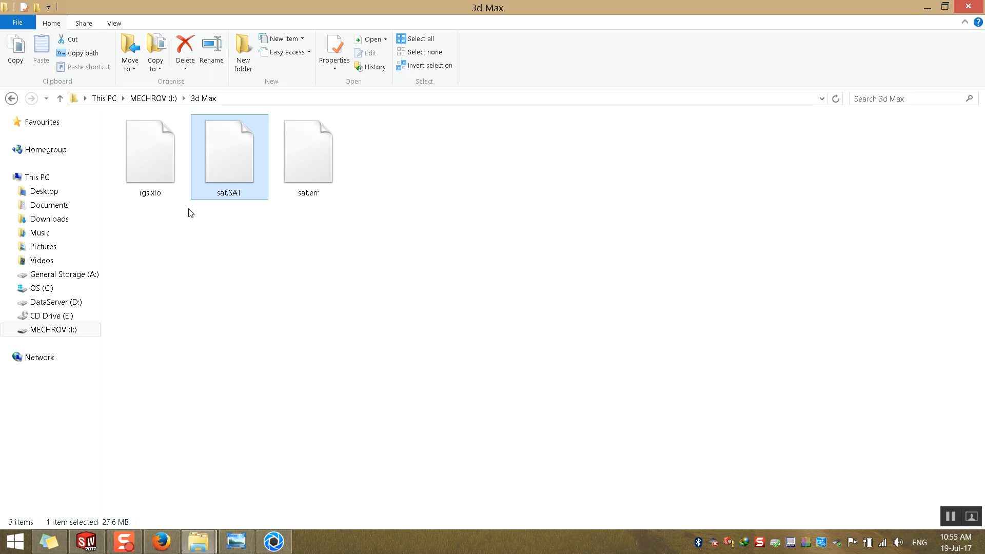
{"action": "left_click", "coordinate": [213, 210]}
{"action": "left_click", "coordinate": [165, 166]}
{"action": "left_click", "coordinate": [194, 220]}
{"action": "left_click_drag", "start_coordinate": [164, 175], "coordinate": [514, 300]}
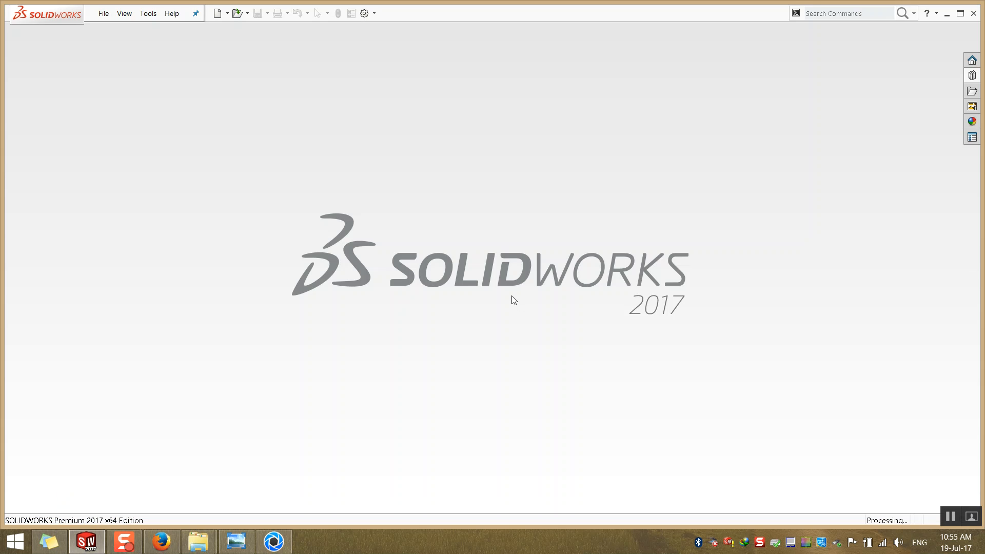
Retry importing sat.SAT from the 3d Max folder, and dismiss the import message with "Don't show this message again" enabled.
{"action": "left_click", "coordinate": [947, 16]}
{"action": "left_click", "coordinate": [236, 198]}
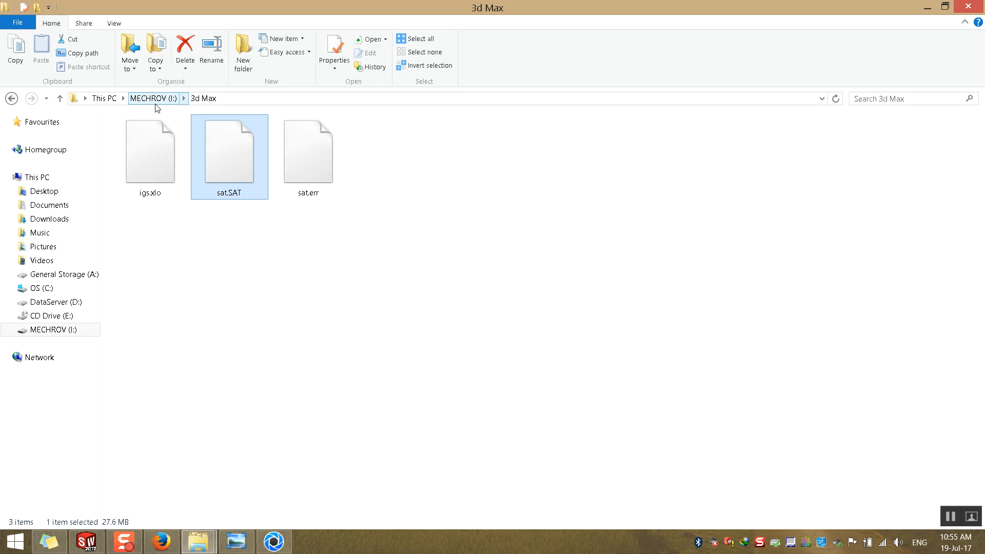
{"action": "left_click_drag", "start_coordinate": [236, 162], "coordinate": [375, 296]}
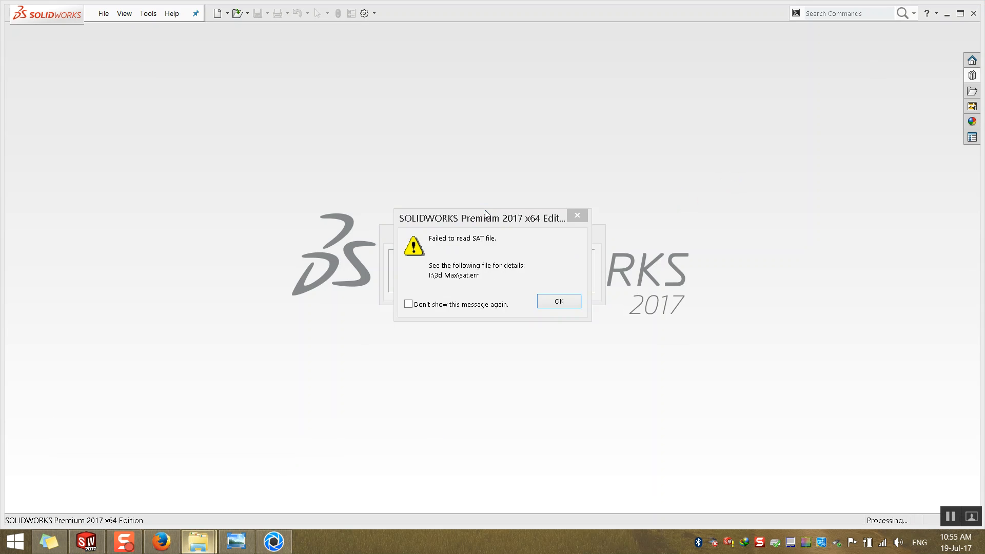
{"action": "left_click", "coordinate": [425, 306]}
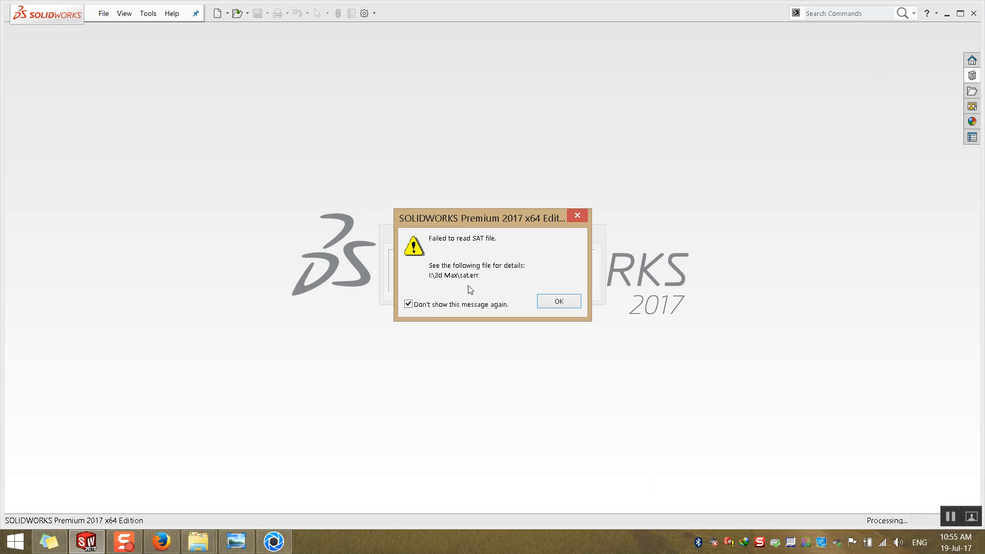
{"action": "left_click", "coordinate": [540, 301]}
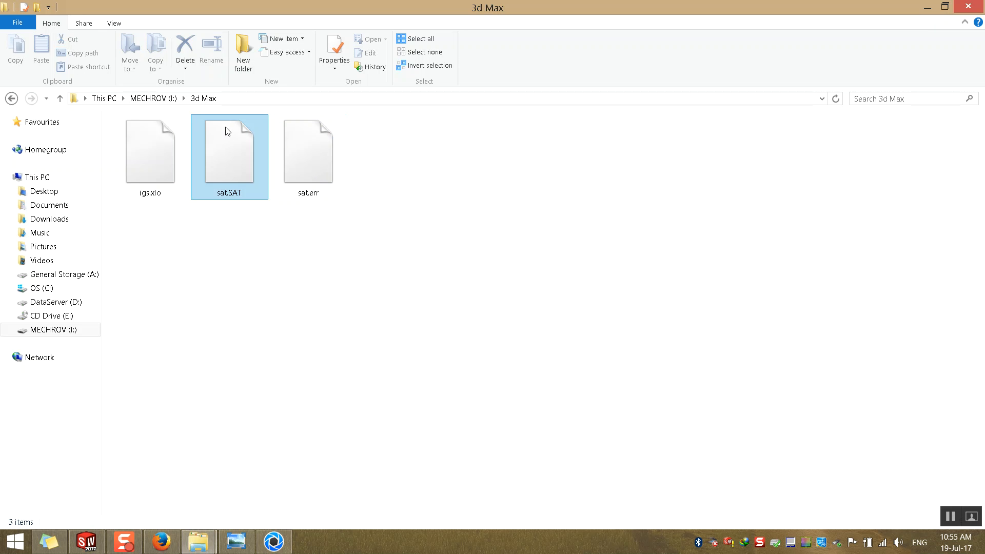
Return to the MECHROV (I:) drive and look inside its illustrator folder.
{"action": "left_click", "coordinate": [137, 168]}
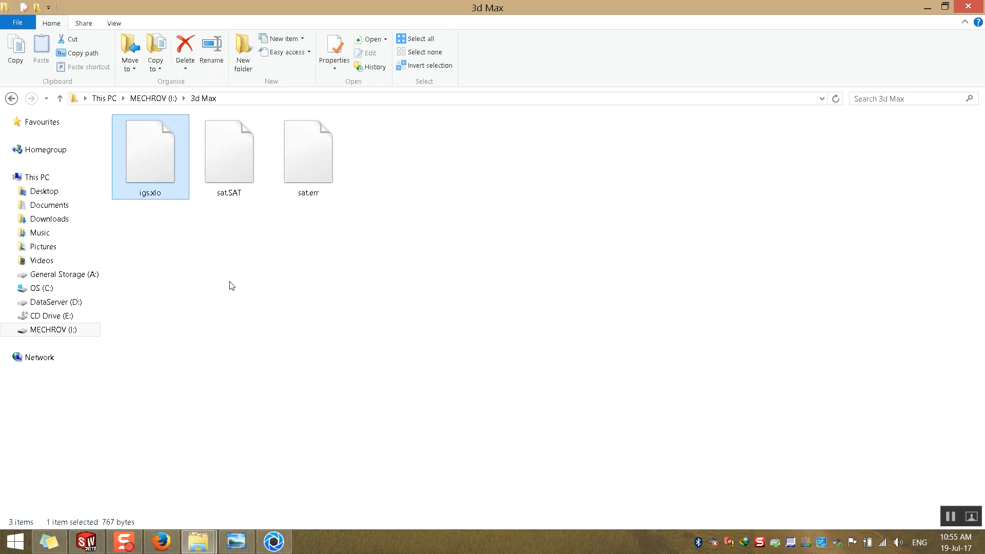
{"action": "left_click", "coordinate": [154, 98]}
{"action": "left_click", "coordinate": [259, 188]}
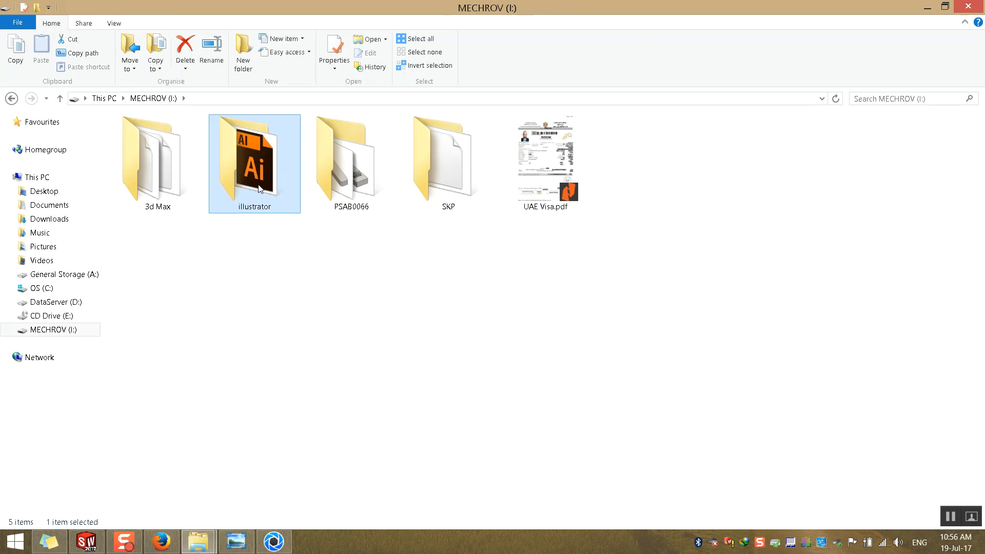
{"action": "double_click", "coordinate": [242, 166]}
{"action": "left_click_drag", "start_coordinate": [148, 137], "coordinate": [147, 105]}
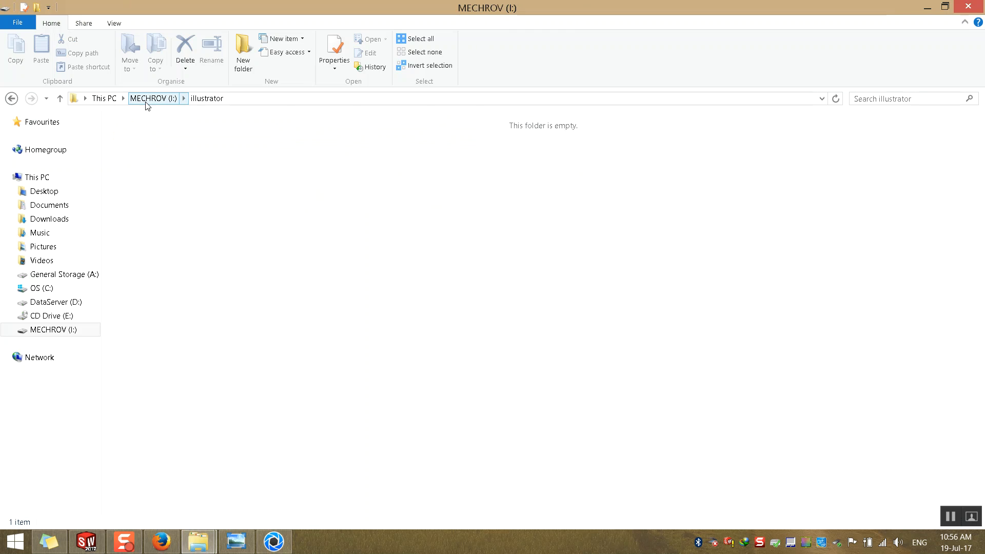
Move the illustrator folder from the MECHROV (I:) drive to the desktop and eject the DataTraveler 2.0 drive.
{"action": "left_click", "coordinate": [148, 103]}
{"action": "left_click_drag", "start_coordinate": [259, 257], "coordinate": [233, 166]}
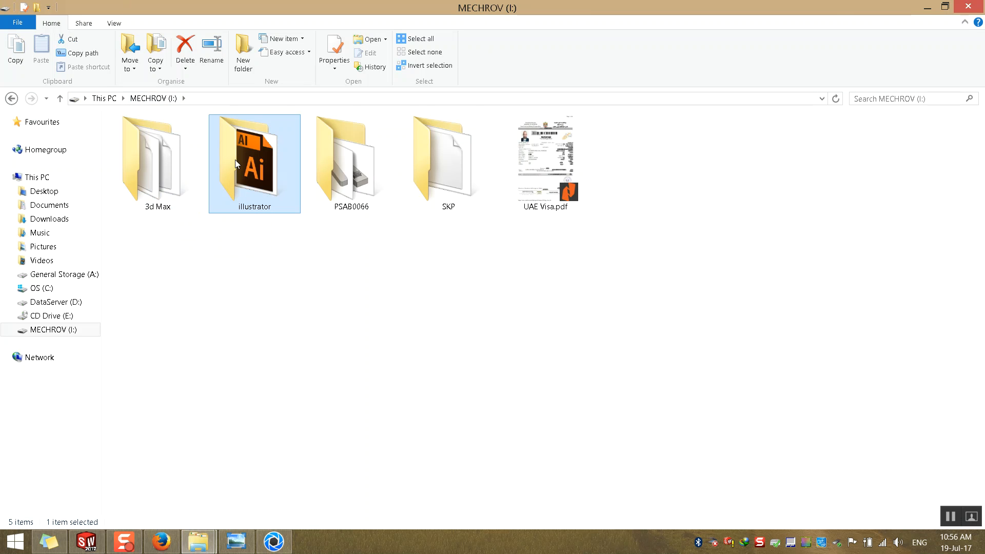
{"action": "key", "text": "ctrl+x"}
{"action": "left_click", "coordinate": [978, 13]}
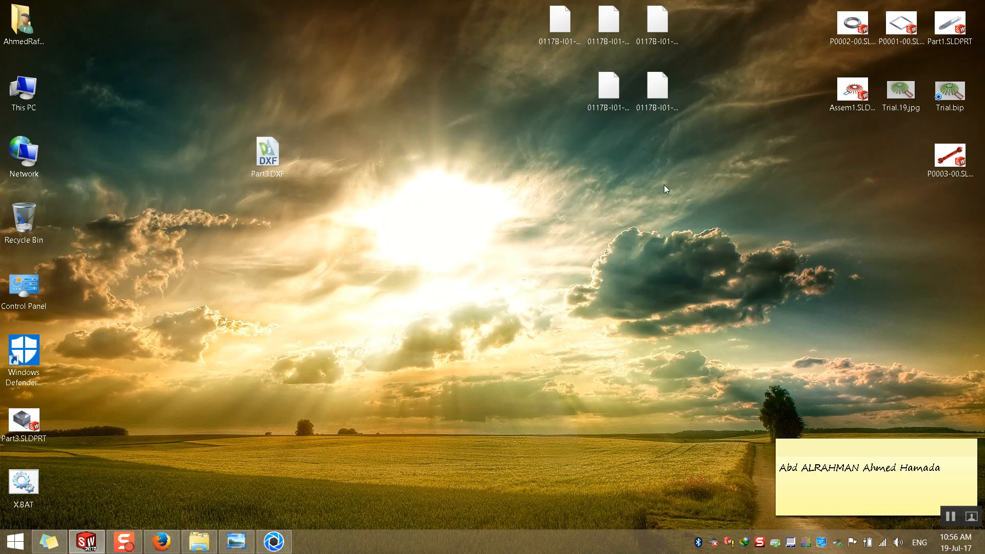
{"action": "key", "text": "ctrl+v"}
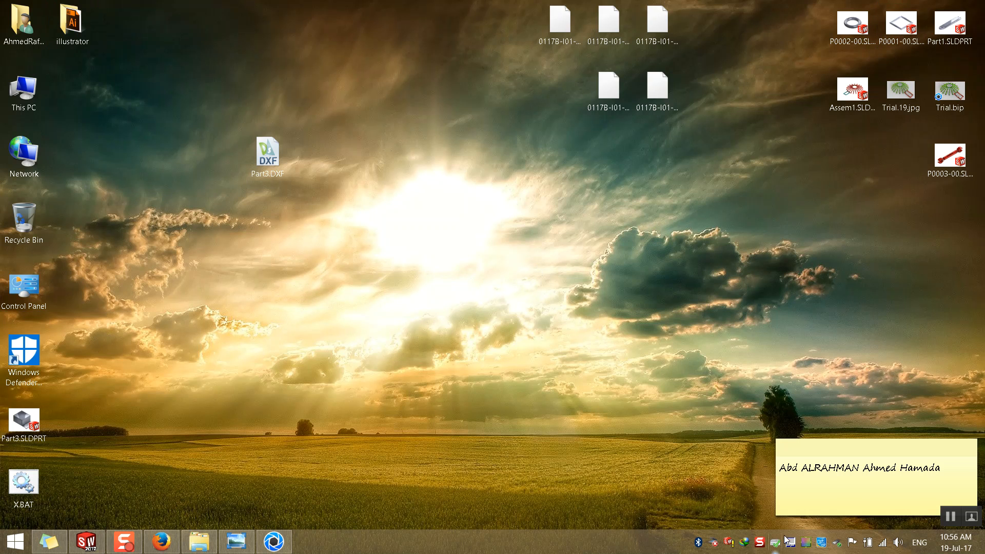
{"action": "left_click", "coordinate": [837, 542]}
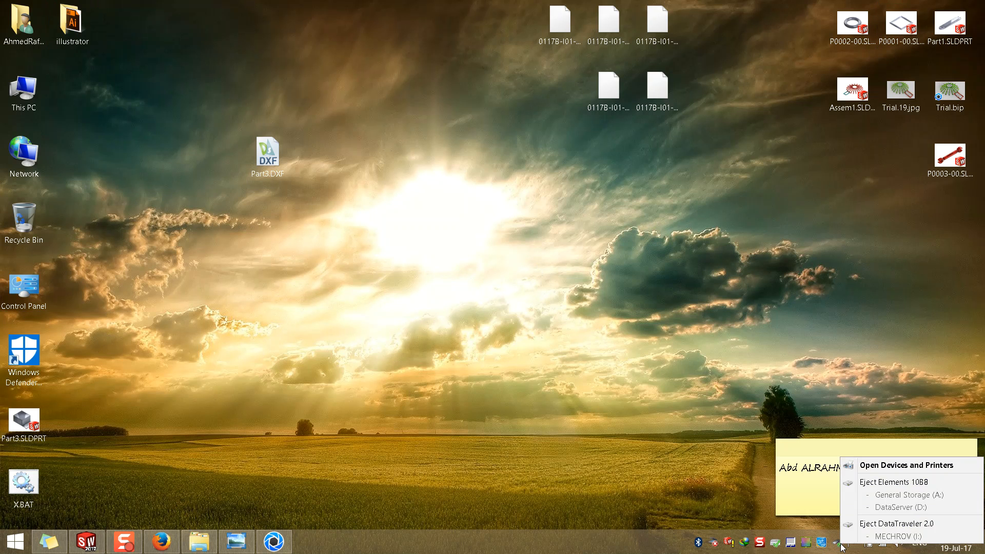
{"action": "left_click", "coordinate": [904, 524]}
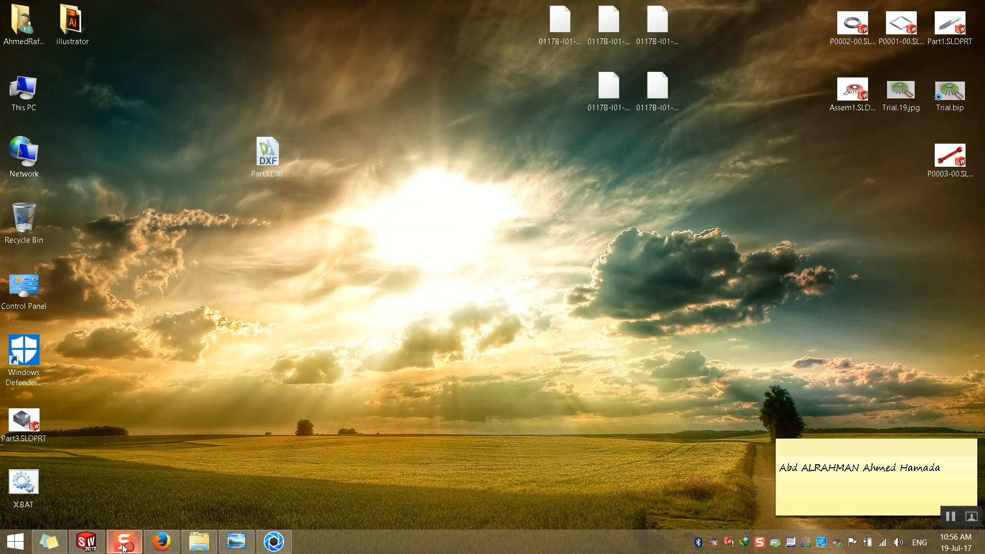
Switch to SOLIDWORKS and create another new document from the Part template.
{"action": "left_click", "coordinate": [90, 546]}
{"action": "left_click", "coordinate": [104, 14]}
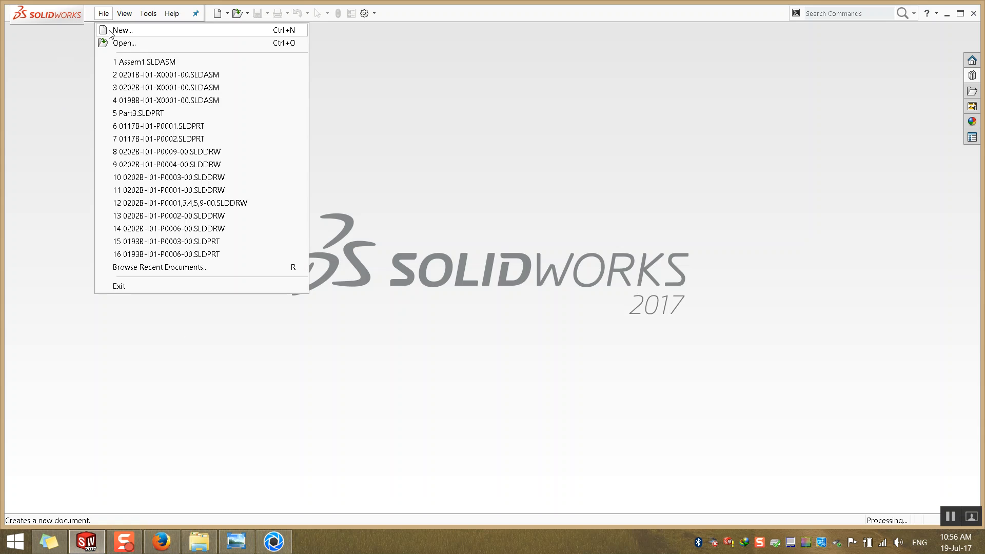
{"action": "left_click", "coordinate": [115, 29]}
{"action": "left_click", "coordinate": [240, 163]}
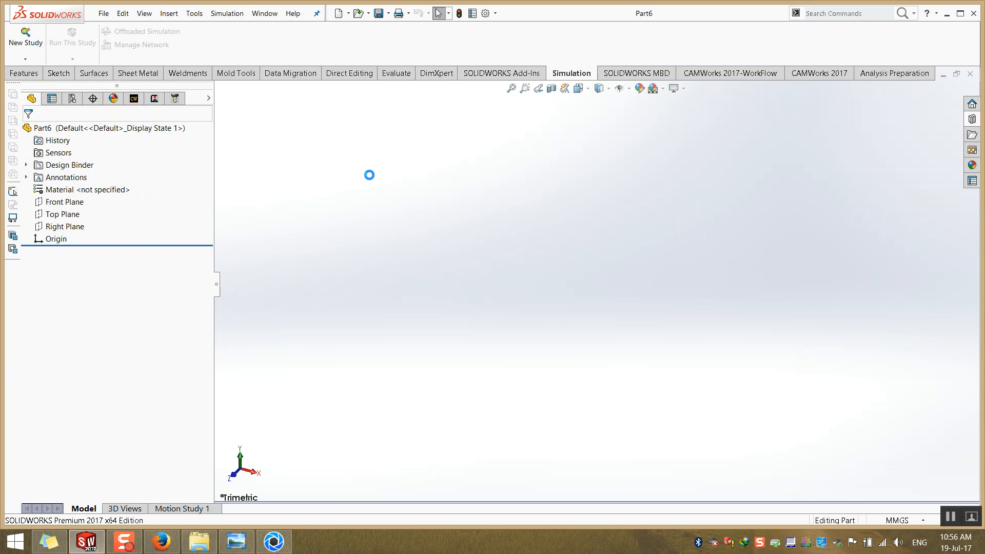
Start a sketch on the Front Plane and draw a circle about 94 mm in diameter centred on the origin.
{"action": "left_click", "coordinate": [56, 76]}
{"action": "left_click", "coordinate": [40, 72]}
{"action": "left_click", "coordinate": [48, 71]}
{"action": "left_click", "coordinate": [21, 37]}
{"action": "left_click", "coordinate": [534, 200]}
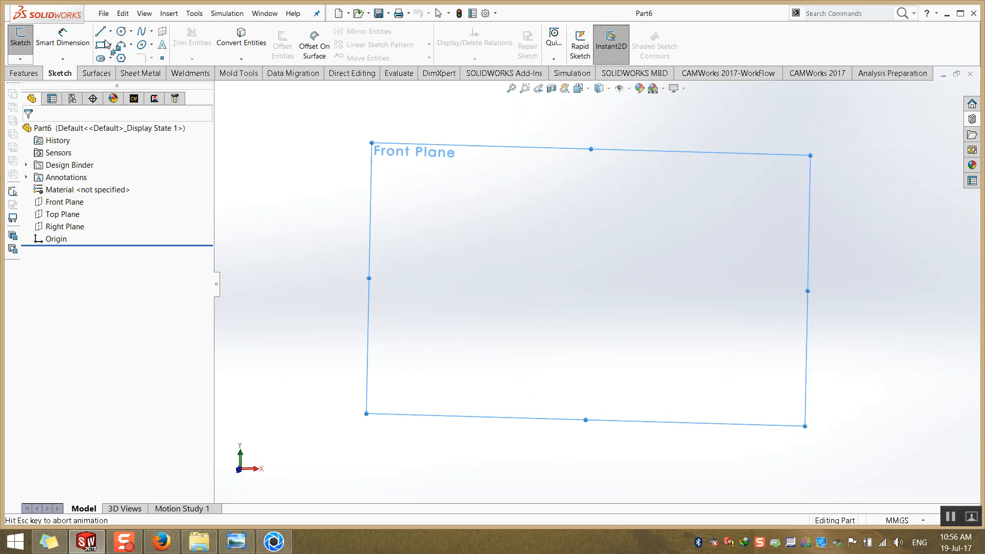
{"action": "left_click", "coordinate": [110, 31]}
{"action": "left_click", "coordinate": [114, 58]}
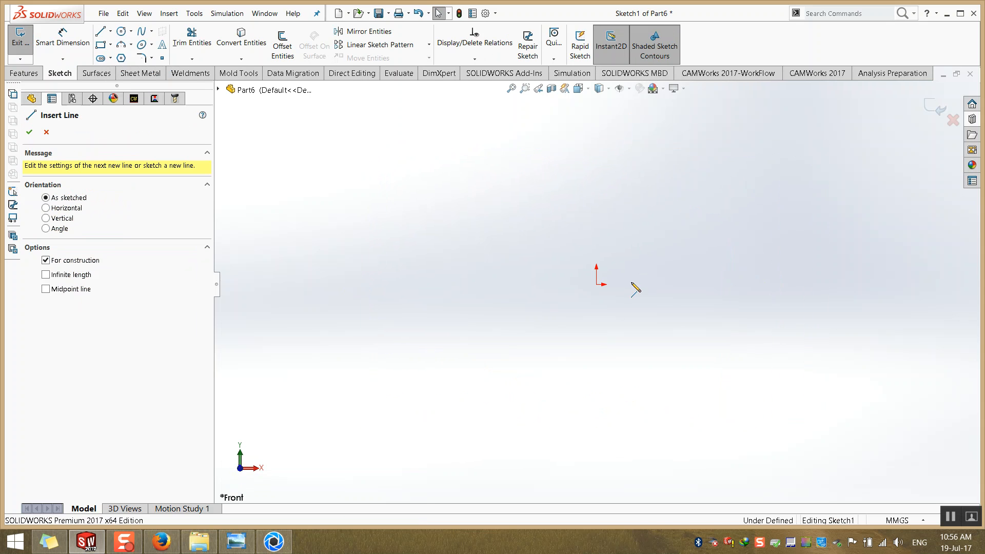
{"action": "left_click", "coordinate": [121, 31]}
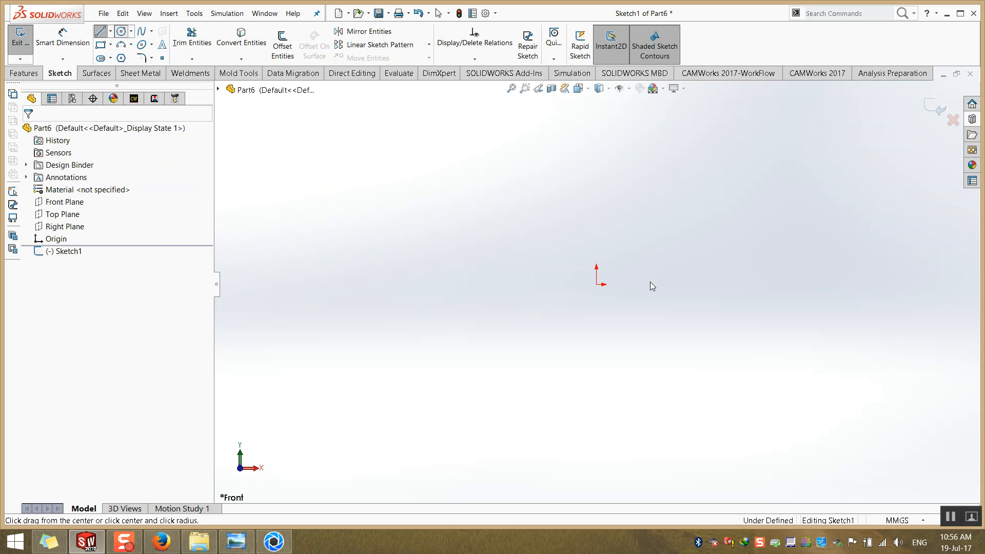
{"action": "left_click", "coordinate": [596, 285]}
{"action": "left_click", "coordinate": [611, 405]}
{"action": "key", "text": "Escape"}
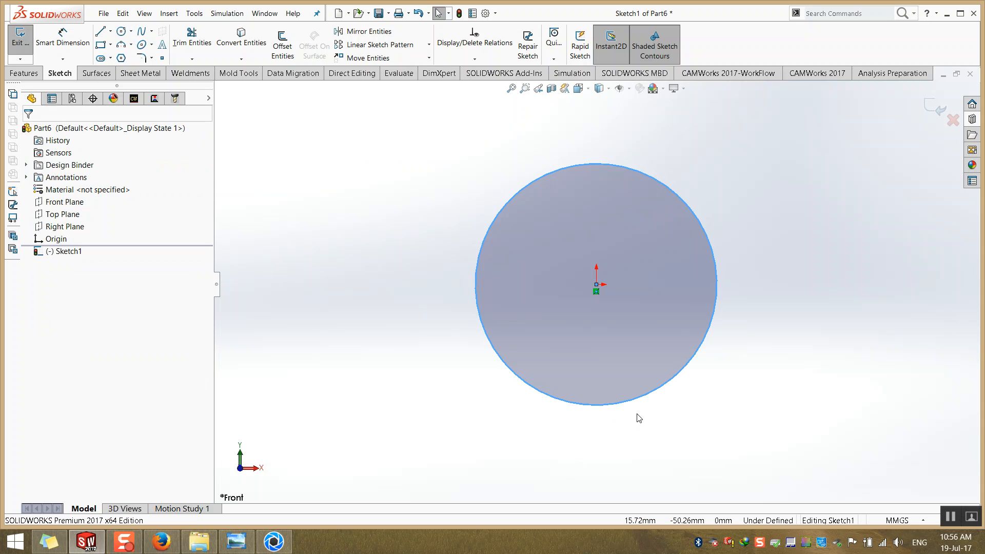
Draw a vertical line across the circle through its centre, from the top quadrant point to the bottom one.
{"action": "left_click", "coordinate": [112, 32]}
{"action": "left_click", "coordinate": [113, 52]}
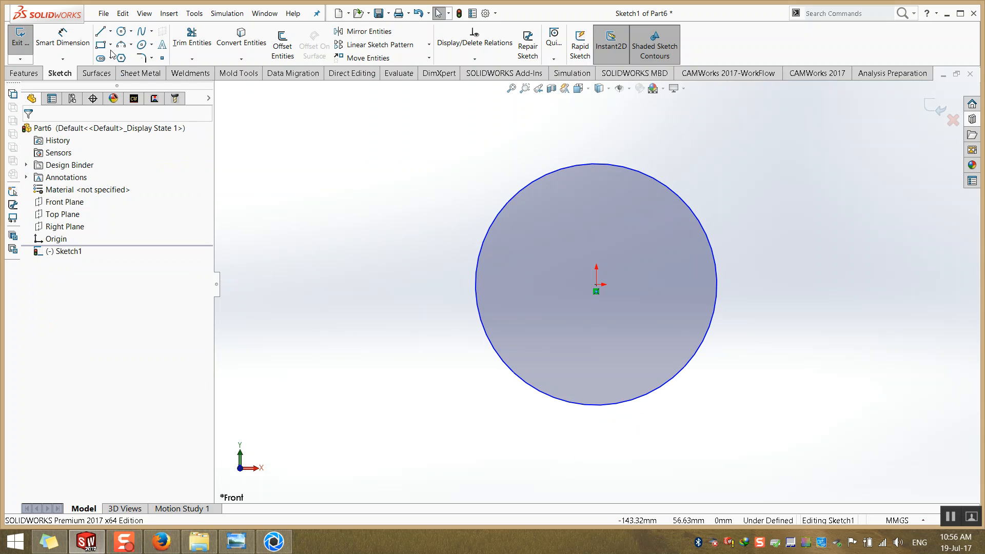
{"action": "left_click", "coordinate": [597, 164]}
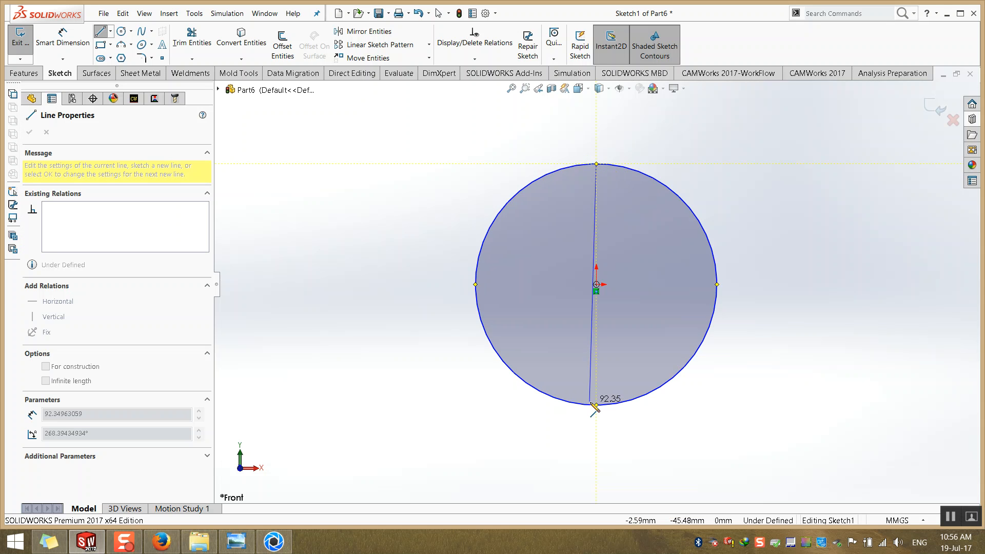
{"action": "left_click", "coordinate": [596, 405]}
{"action": "key", "text": "Escape"}
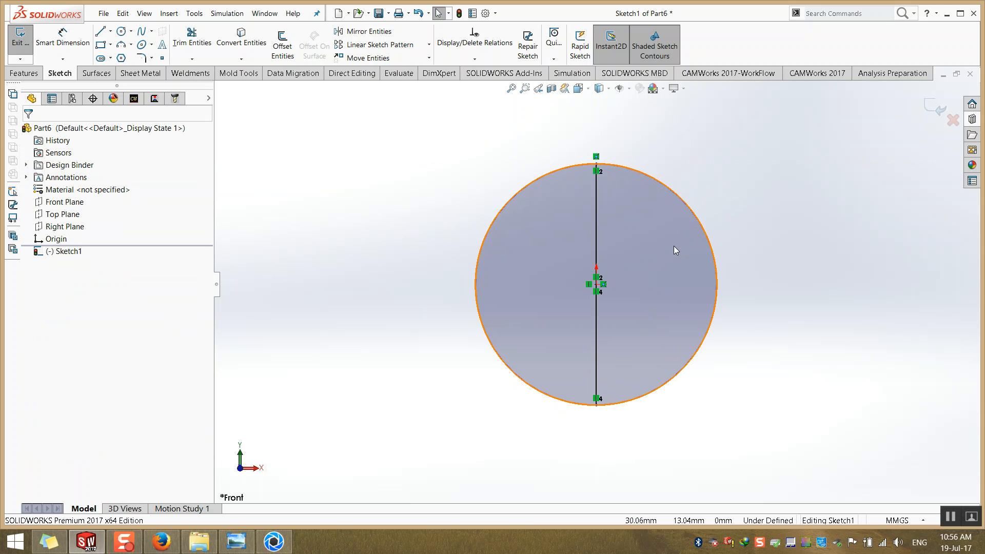
Dimension the circle's diameter to 90 mm and exit the sketch.
{"action": "left_click", "coordinate": [62, 39]}
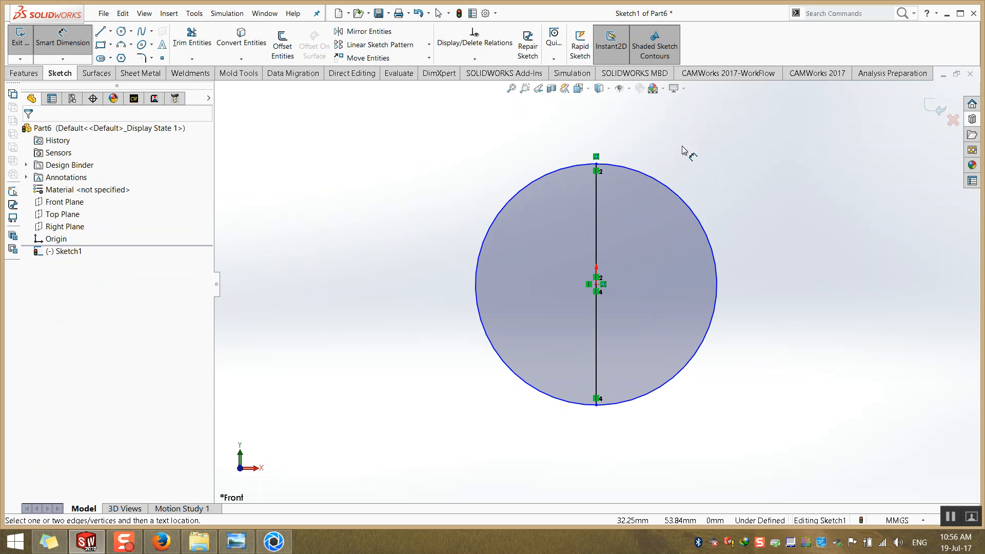
{"action": "left_click", "coordinate": [685, 204]}
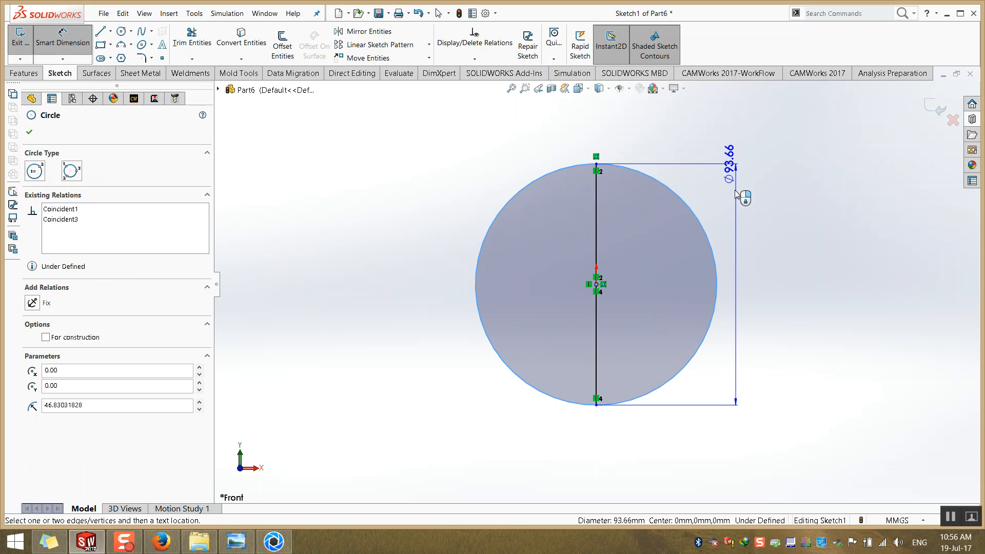
{"action": "left_click", "coordinate": [749, 246]}
{"action": "type", "text": "90"}
{"action": "key", "text": "Return"}
{"action": "left_click", "coordinate": [934, 108]}
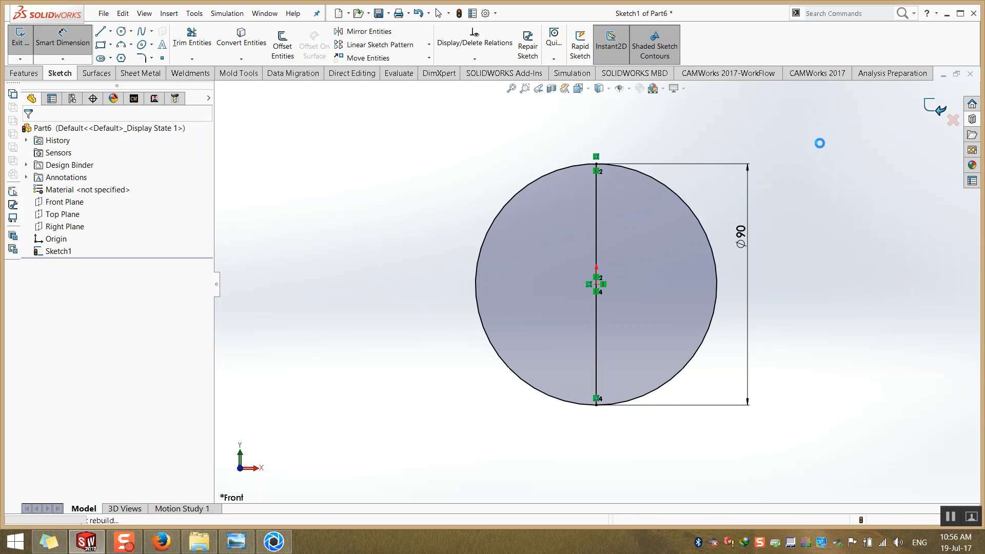
Revolve the right half region and the dividing-line contour 360° about the vertical line as a 10 mm one-direction thin feature.
{"action": "middle_click_drag", "start_coordinate": [641, 253], "coordinate": [569, 308]}
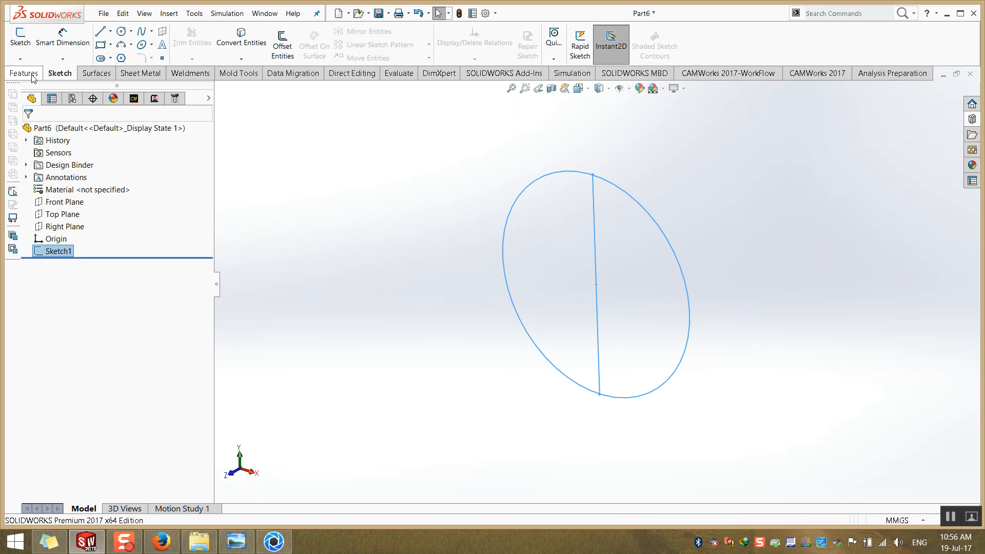
{"action": "left_click", "coordinate": [23, 72]}
{"action": "left_click", "coordinate": [62, 44]}
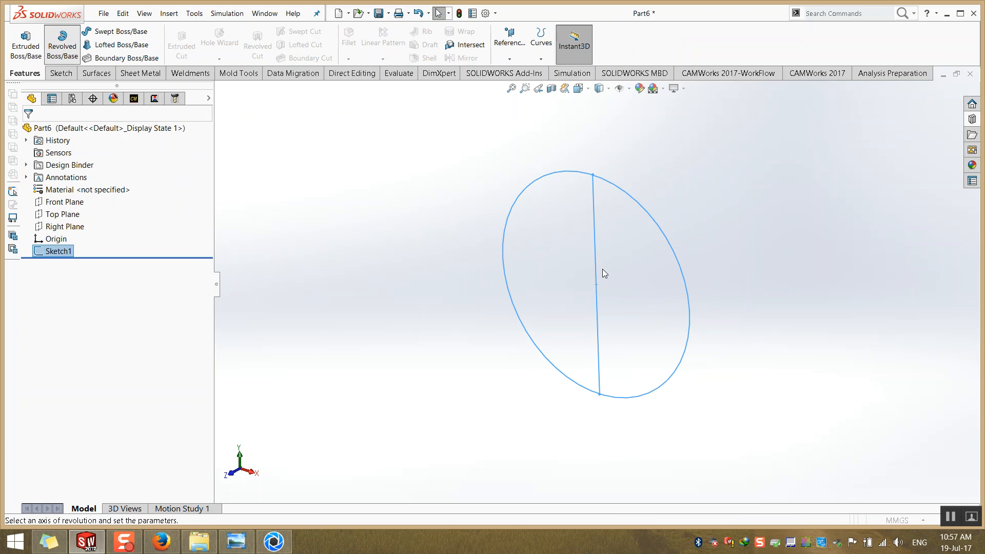
{"action": "left_click", "coordinate": [628, 272]}
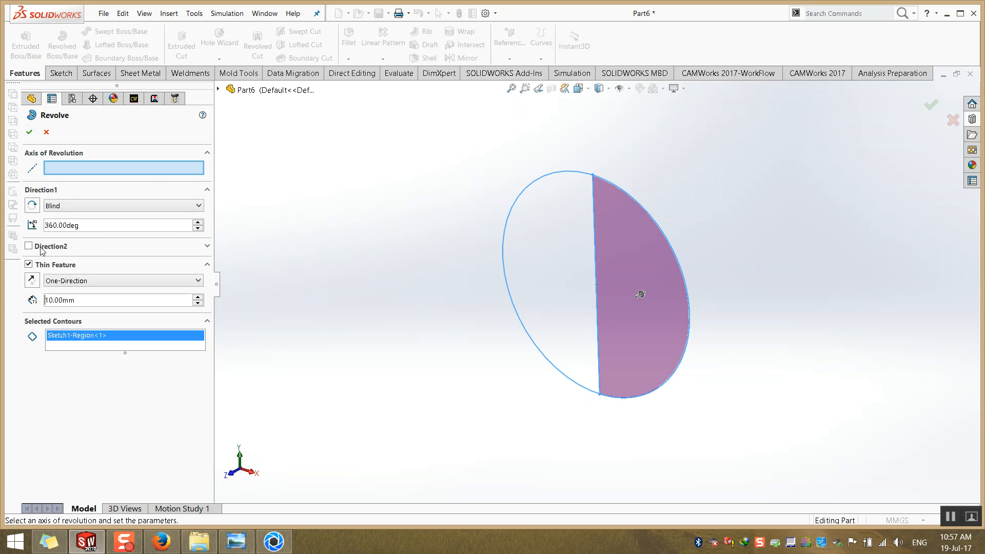
{"action": "left_click", "coordinate": [596, 250]}
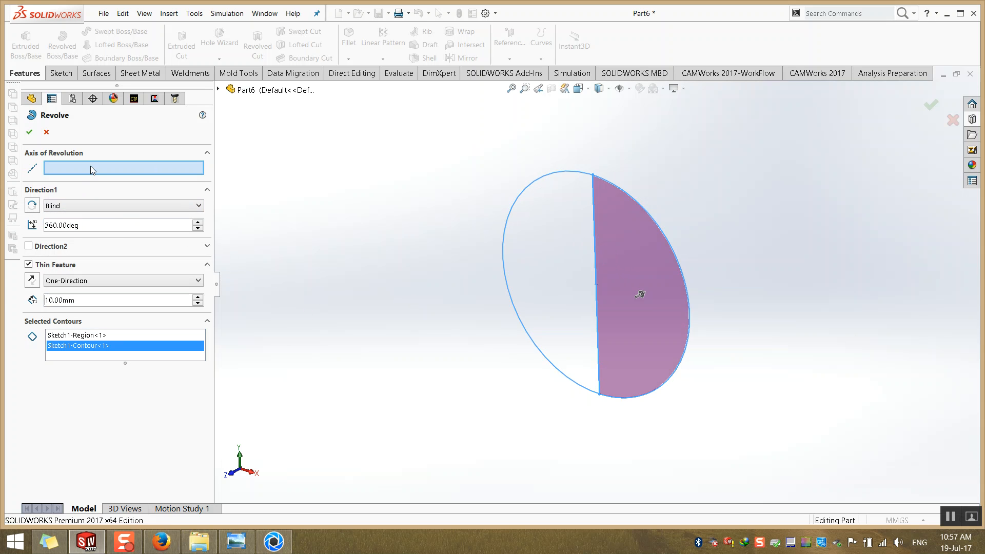
{"action": "left_click", "coordinate": [593, 230]}
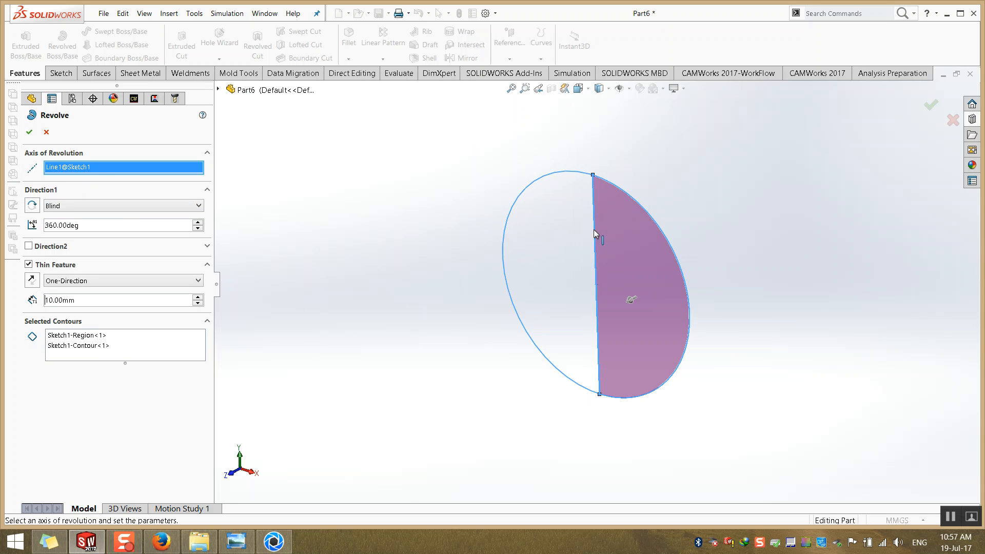
{"action": "left_click", "coordinate": [29, 132]}
{"action": "left_click", "coordinate": [356, 227]}
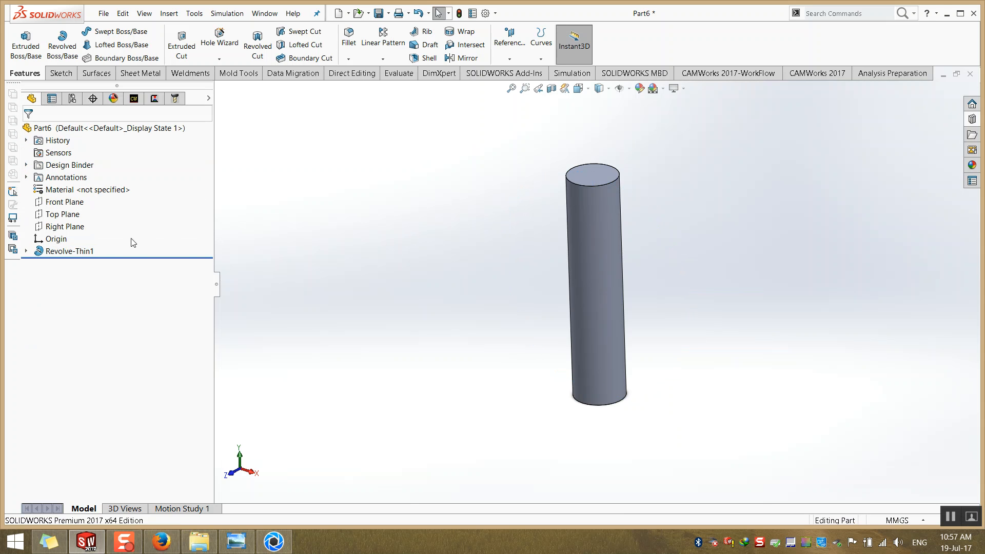
Edit the thin revolve, clearing its selected contours and choosing the circle's right half region instead.
{"action": "right_click", "coordinate": [70, 251]}
{"action": "left_click", "coordinate": [82, 219]}
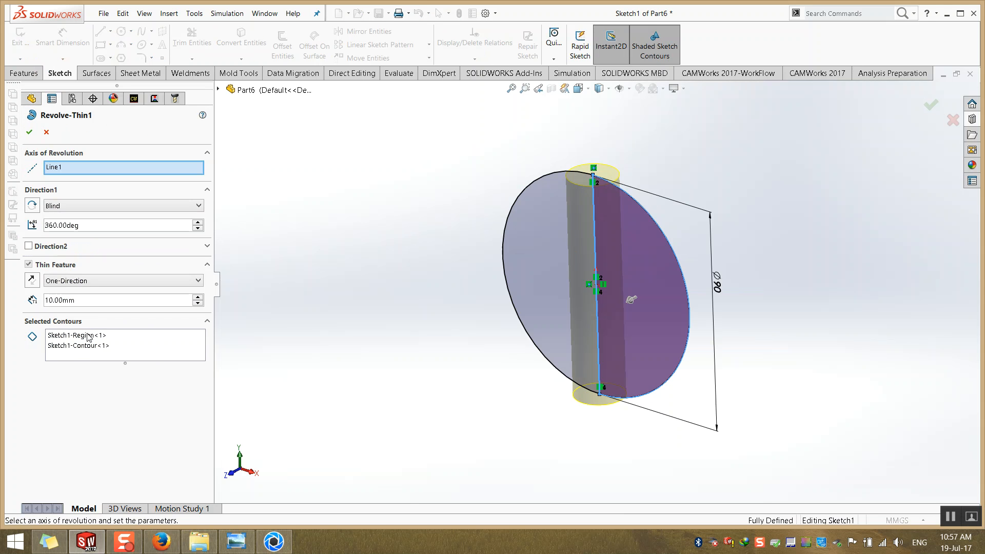
{"action": "left_click", "coordinate": [136, 352]}
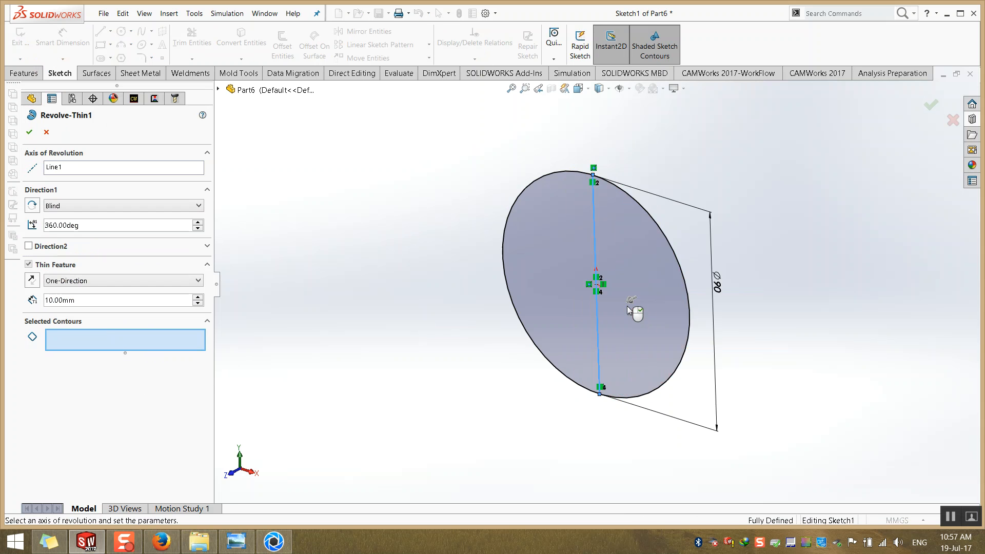
{"action": "left_click", "coordinate": [627, 306]}
{"action": "left_click", "coordinate": [29, 133]}
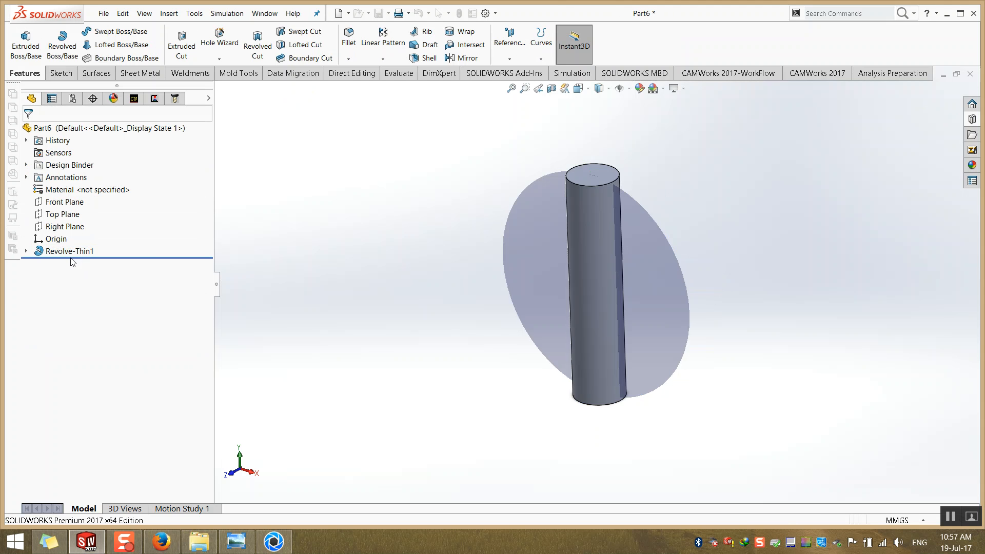
Edit the thin revolve's sketch, trimming away the circle's left half so that only the right half and vertical line remain, and exit the sketch.
{"action": "right_click", "coordinate": [53, 253]}
{"action": "left_click", "coordinate": [72, 217]}
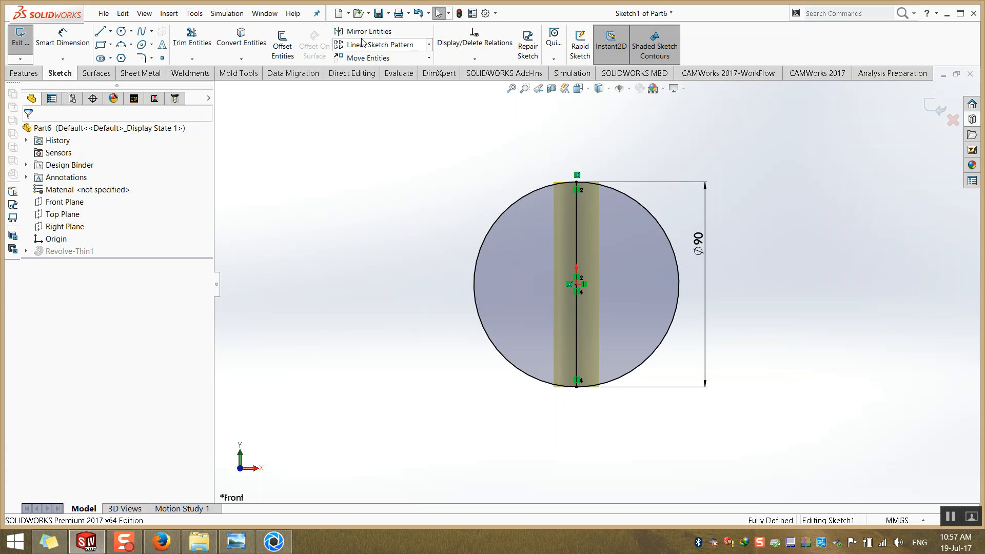
{"action": "left_click", "coordinate": [849, 12]}
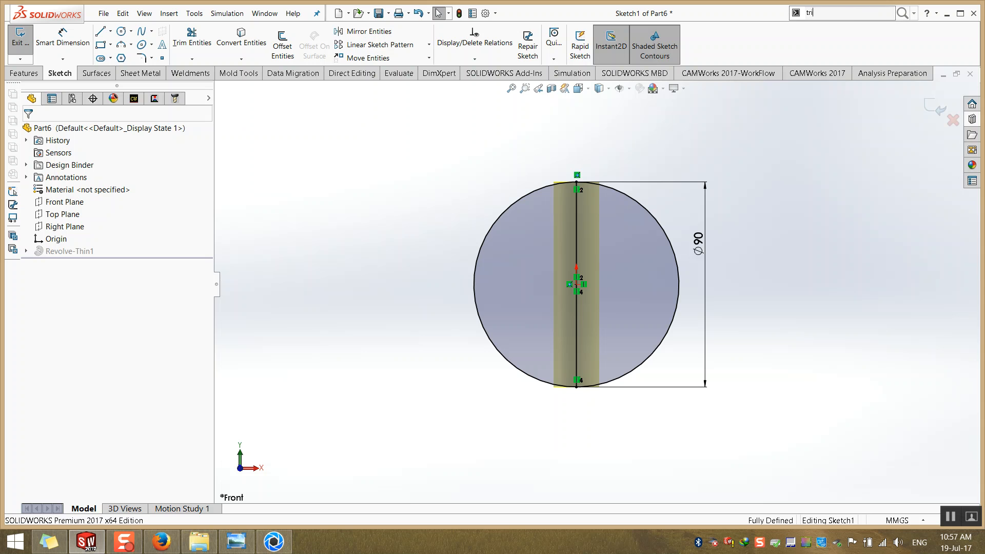
{"action": "type", "text": "trim"}
{"action": "left_click", "coordinate": [829, 30]}
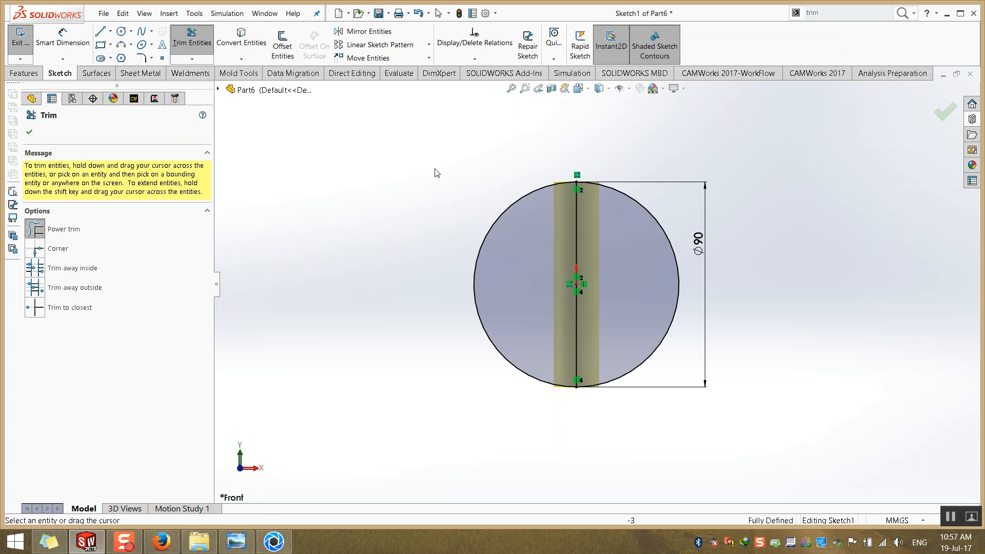
{"action": "left_click_drag", "start_coordinate": [496, 271], "coordinate": [524, 410]}
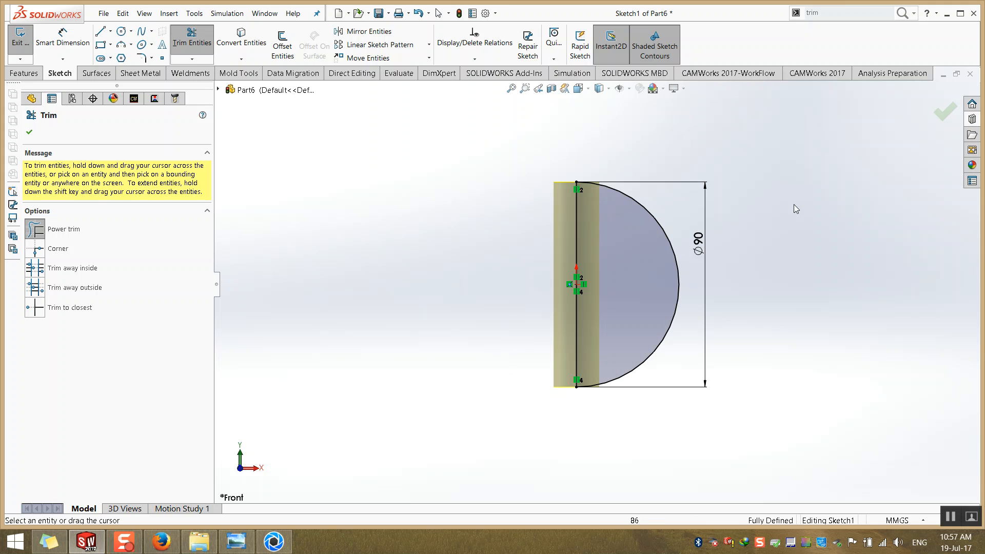
{"action": "left_click", "coordinate": [935, 108]}
{"action": "left_click", "coordinate": [930, 104]}
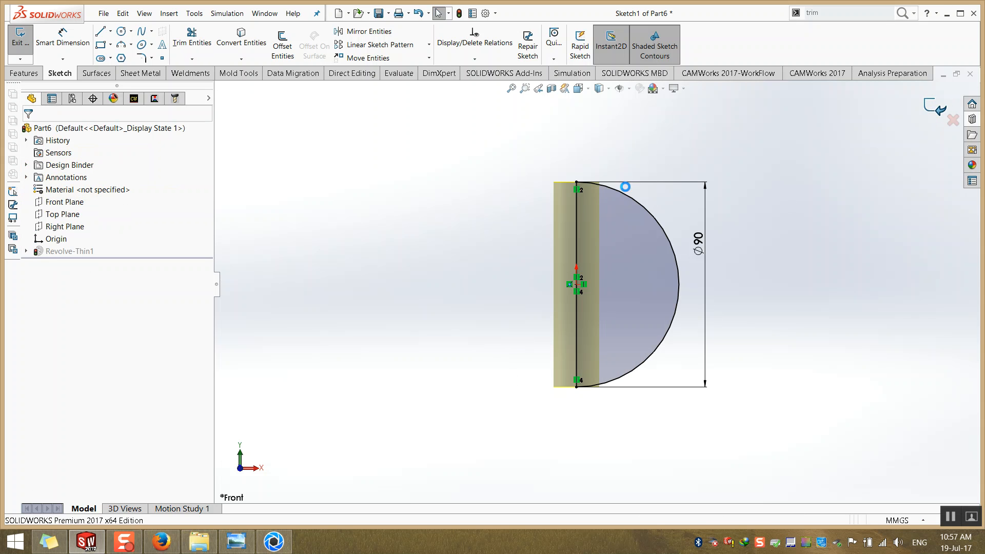
Delete the thin revolve feature, keeping its half-circle sketch.
{"action": "left_click", "coordinate": [64, 252]}
{"action": "key", "text": "Delete"}
{"action": "key", "text": "Return"}
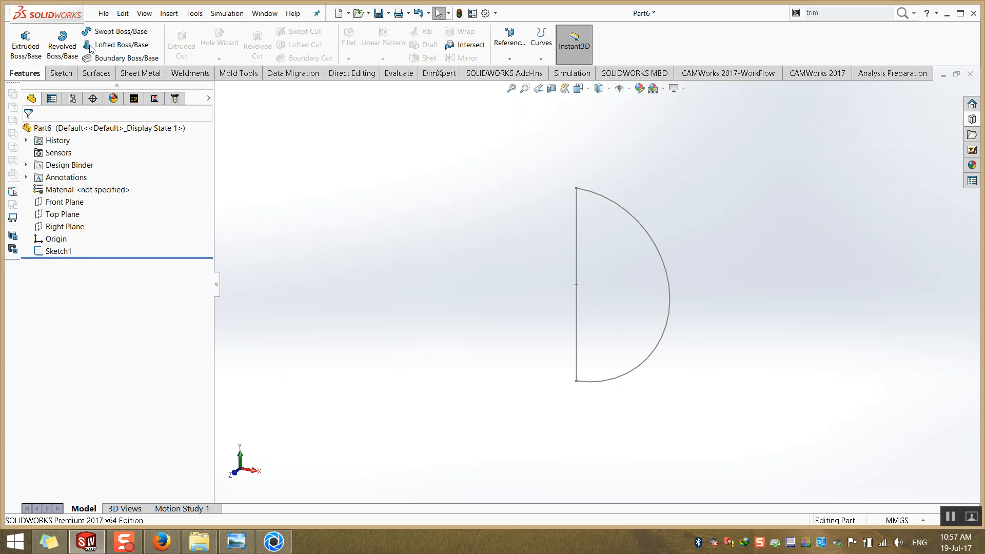
Revolve the half-circle sketch 360° about its vertical line as a solid sphere.
{"action": "left_click", "coordinate": [62, 44]}
{"action": "left_click", "coordinate": [601, 195]}
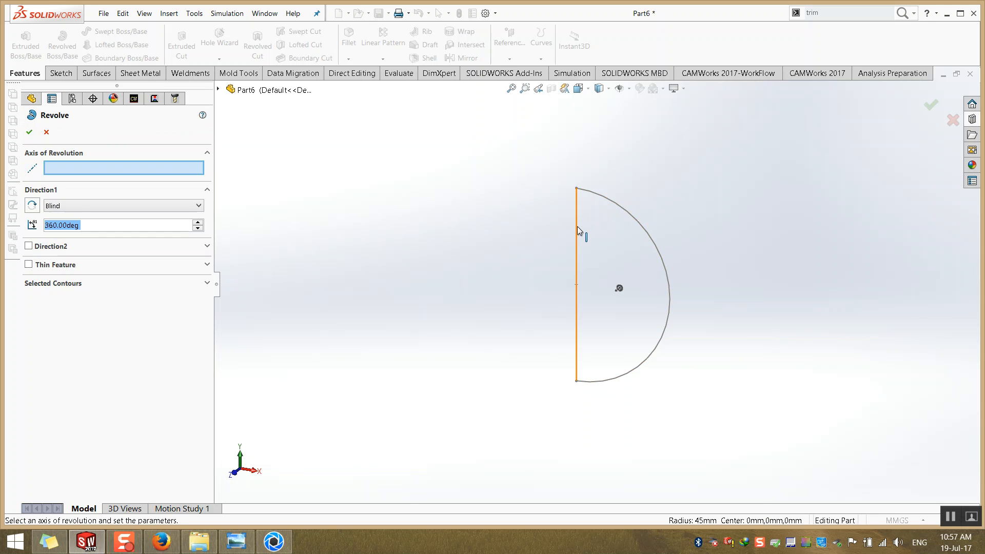
{"action": "left_click", "coordinate": [577, 226]}
{"action": "left_click", "coordinate": [31, 132]}
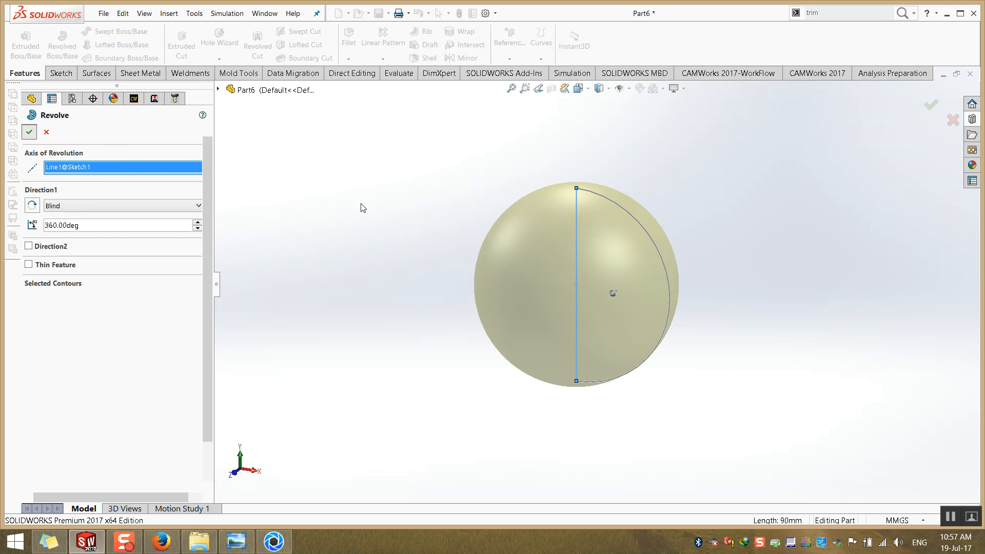
{"action": "key", "text": "ctrl+7"}
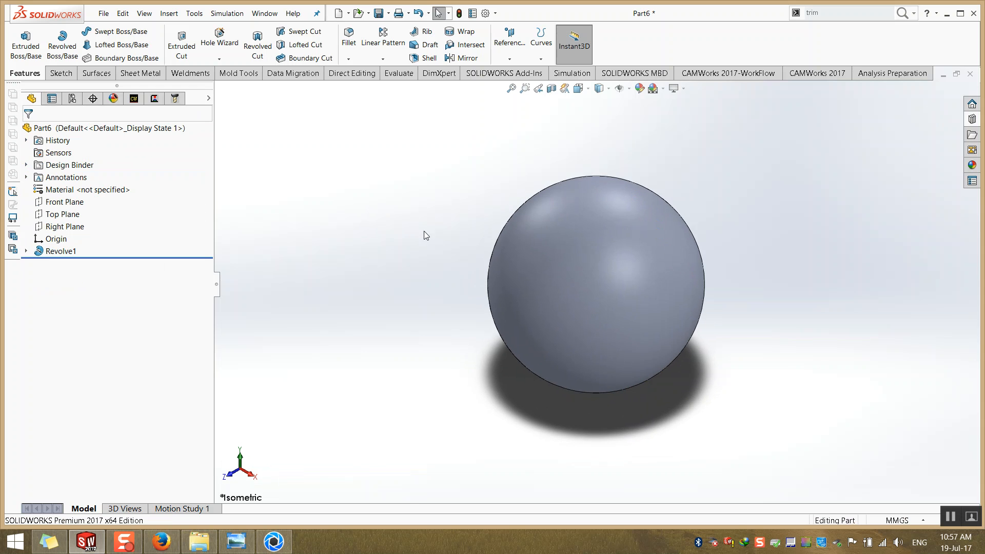
{"action": "scroll", "coordinate": [718, 307], "scroll_direction": "down", "scroll_amount": 2}
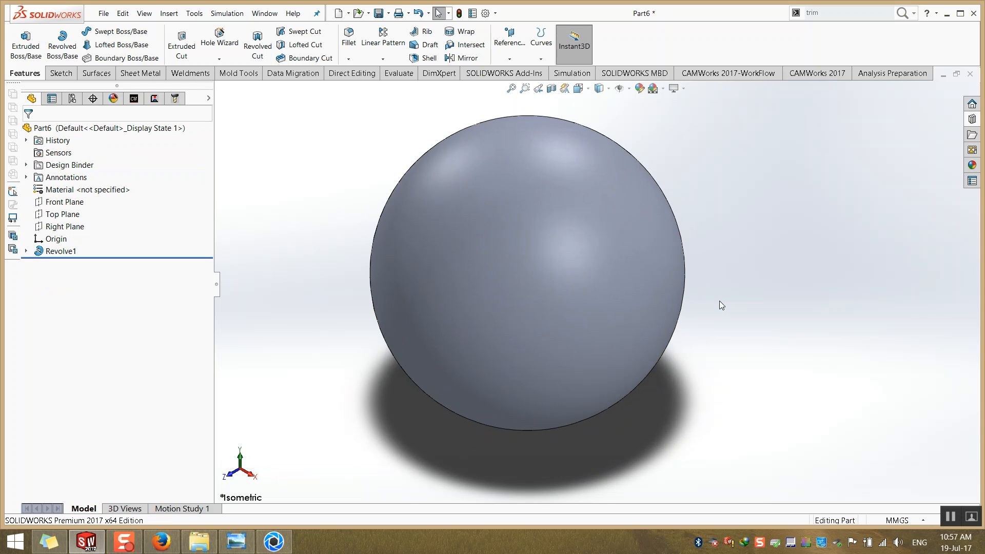
{"action": "scroll", "coordinate": [718, 211], "scroll_direction": "down", "scroll_amount": 2}
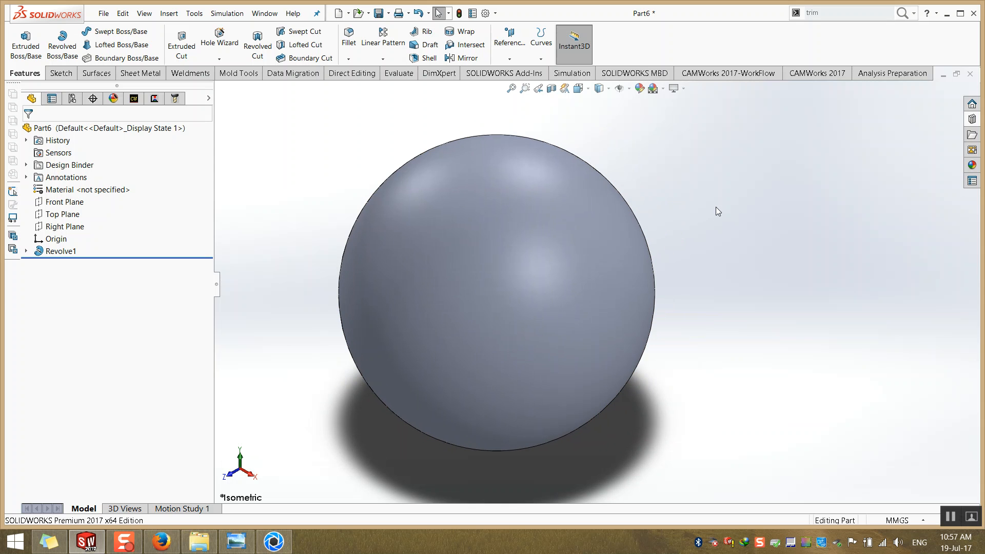
{"action": "scroll", "coordinate": [698, 202], "scroll_direction": "up", "scroll_amount": 2}
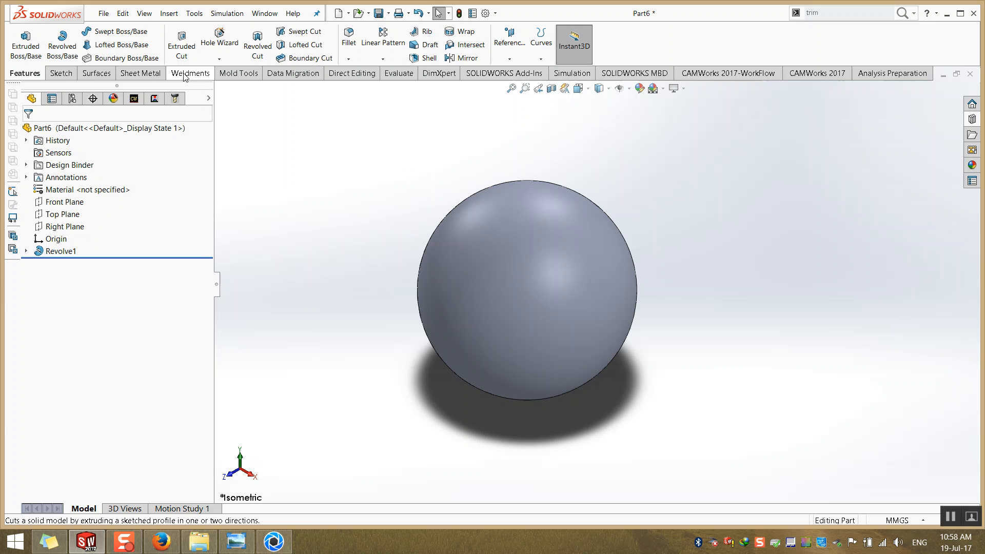
Start an extruded cut on the Front Plane and sketch a vertical line through the sphere's centre, from near its top to near its bottom.
{"action": "left_click", "coordinate": [182, 45]}
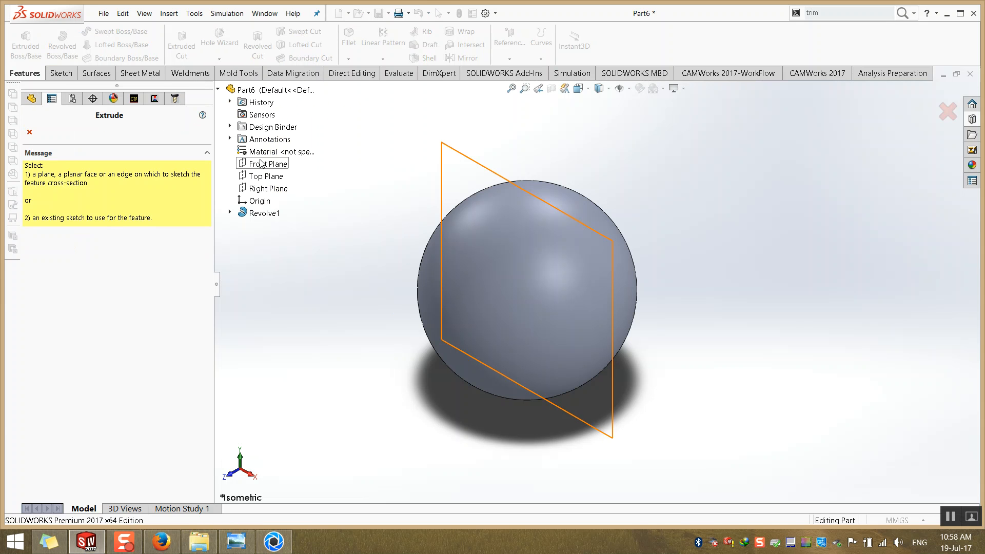
{"action": "left_click", "coordinate": [262, 176]}
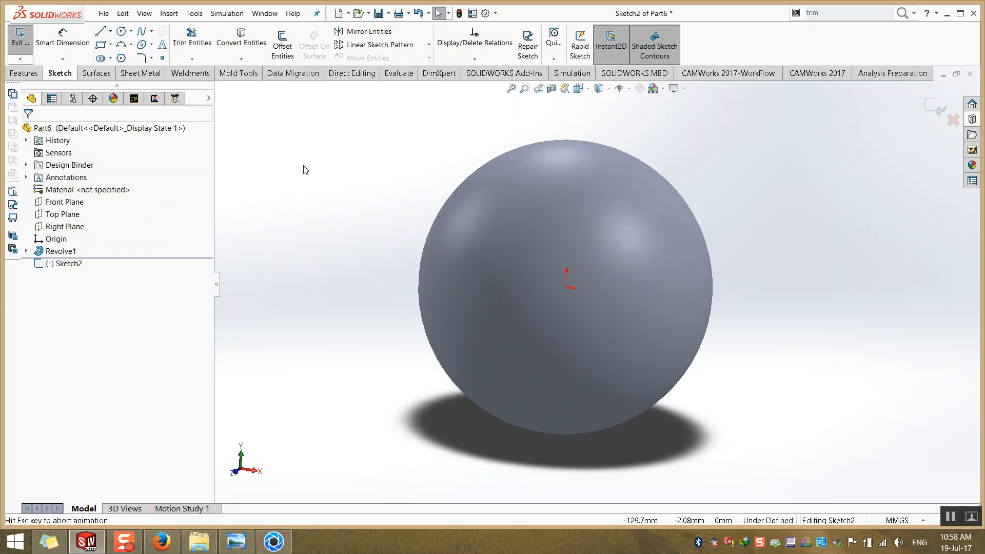
{"action": "left_click", "coordinate": [102, 32]}
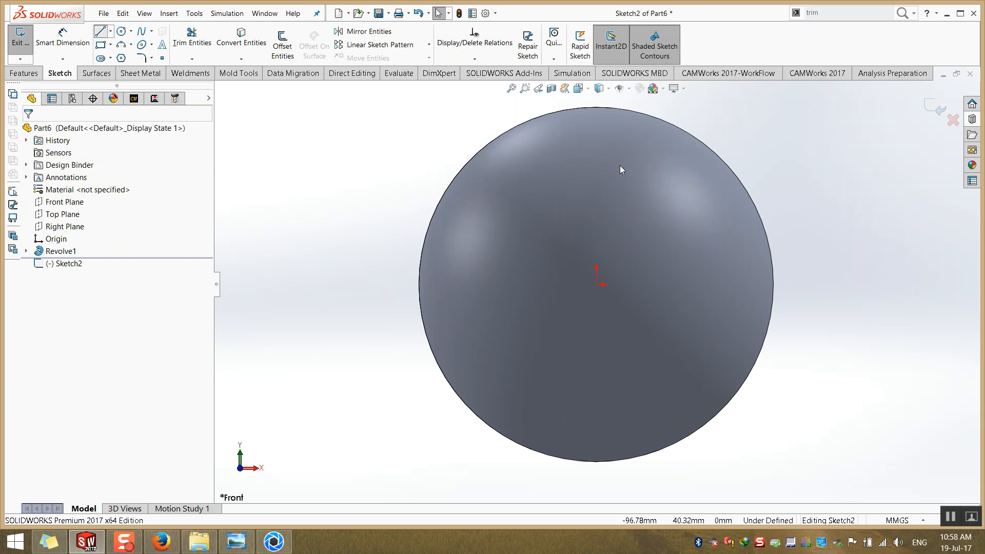
{"action": "left_click", "coordinate": [597, 107]}
{"action": "left_click", "coordinate": [596, 462]}
{"action": "key", "text": "Escape"}
{"action": "left_click", "coordinate": [936, 108]}
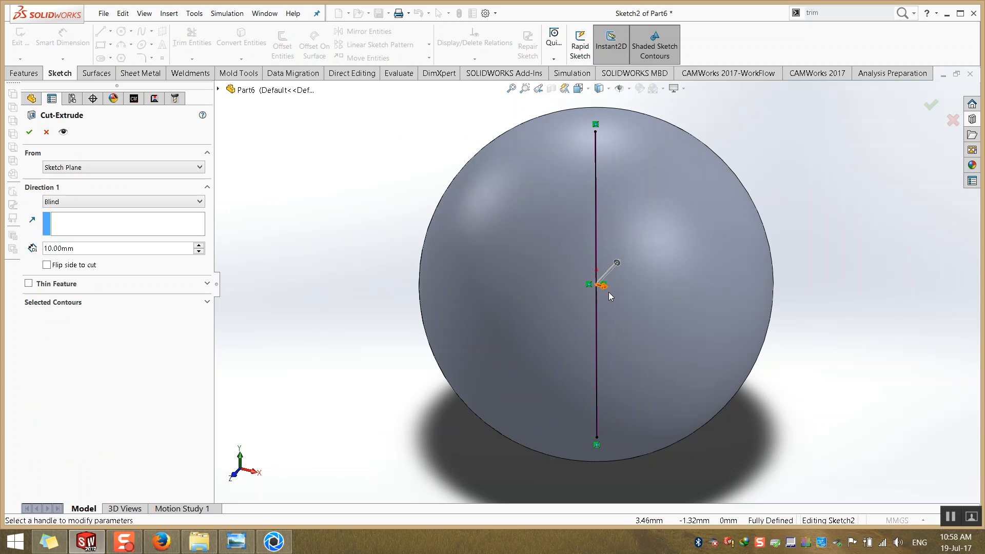
Flip the side to cut and remove the sphere's left half completely on both sides of the sketch plane.
{"action": "left_click", "coordinate": [609, 291]}
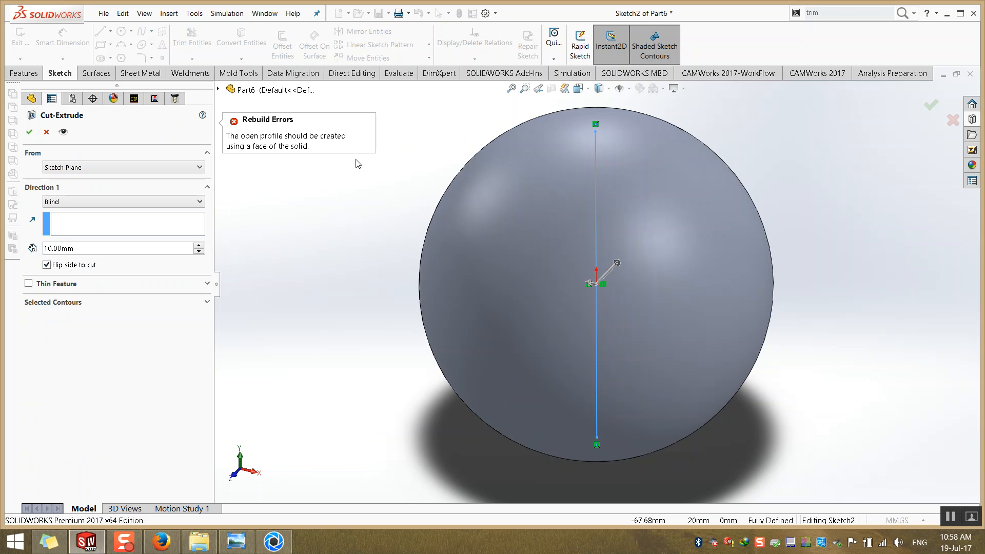
{"action": "left_click", "coordinate": [82, 202]}
{"action": "left_click", "coordinate": [97, 230]}
{"action": "key", "text": "Return"}
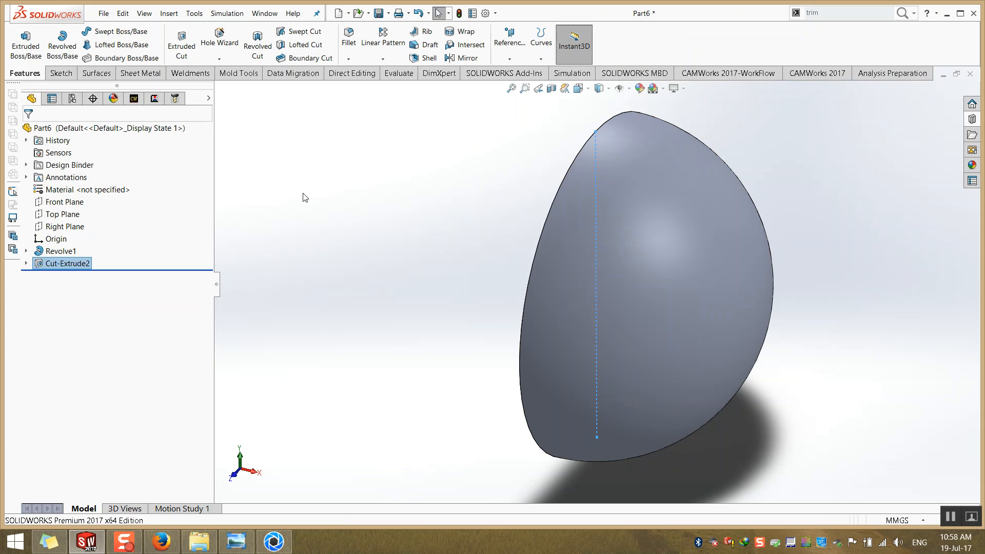
{"action": "key", "text": "ctrl+7"}
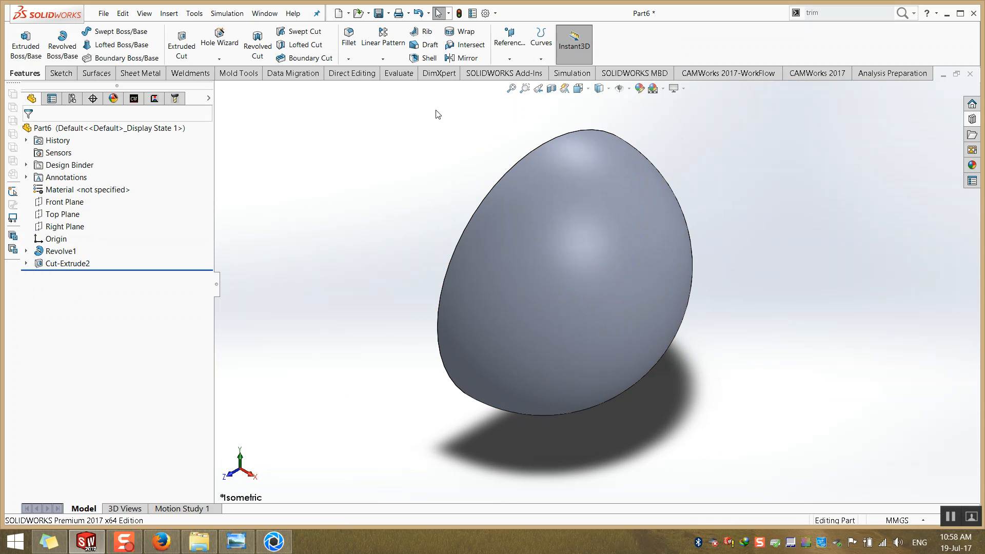
Copy the hemisphere's curved face as a surface with a 0 mm offset.
{"action": "left_click", "coordinate": [94, 72]}
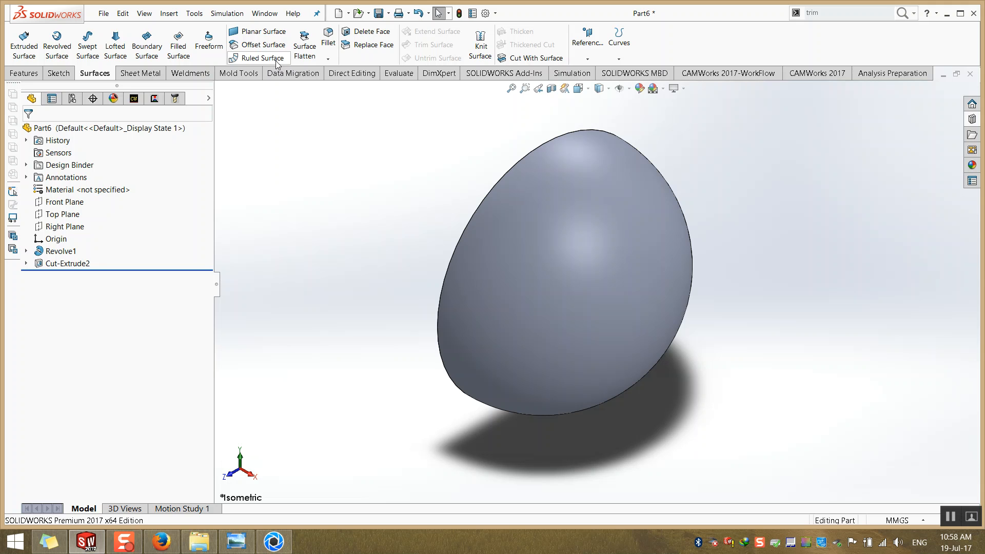
{"action": "left_click", "coordinate": [263, 45]}
{"action": "double_click", "coordinate": [104, 196]}
{"action": "type", "text": "0"}
{"action": "left_click", "coordinate": [614, 231]}
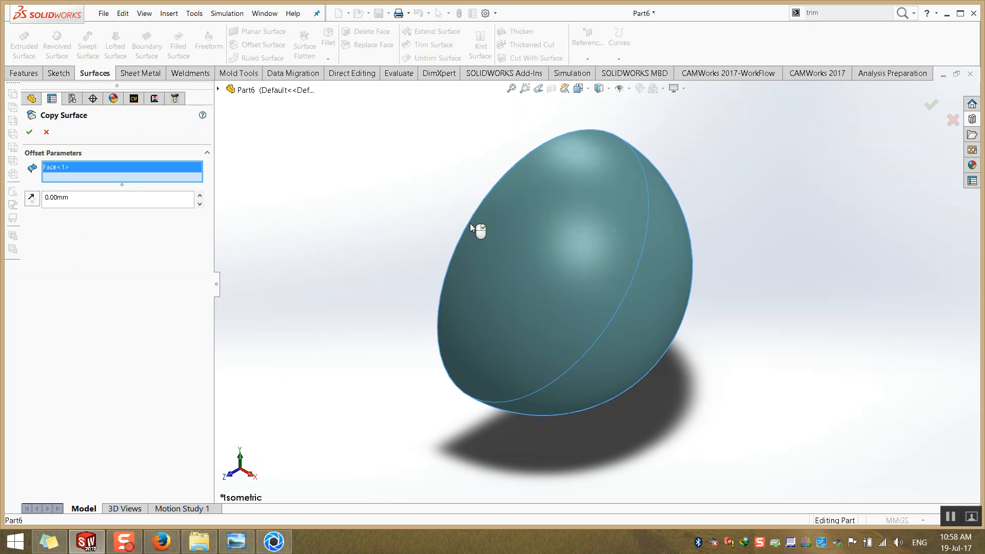
{"action": "right_click", "coordinate": [470, 223]}
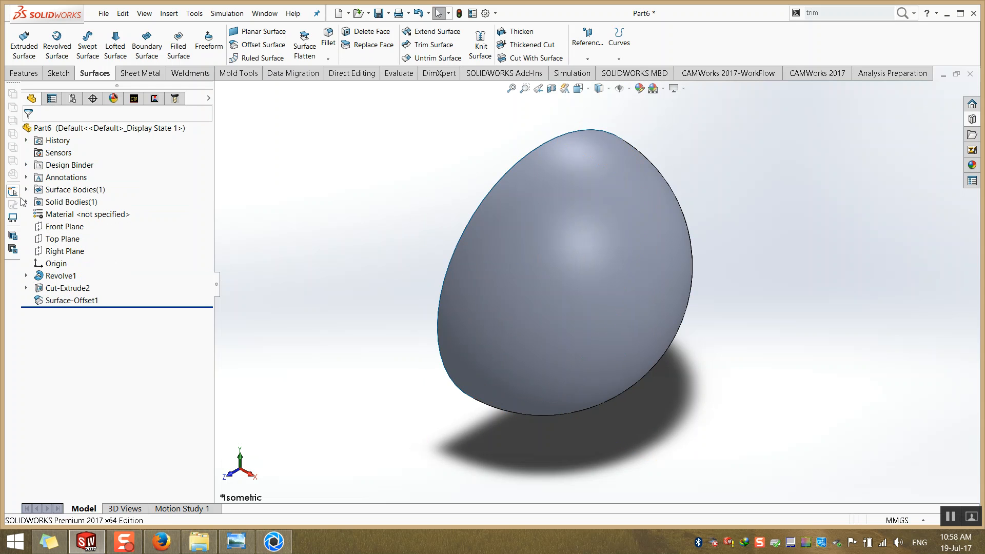
Delete the solid hemisphere body, keeping only the copied surface body.
{"action": "left_click", "coordinate": [26, 202]}
{"action": "left_click", "coordinate": [74, 215]}
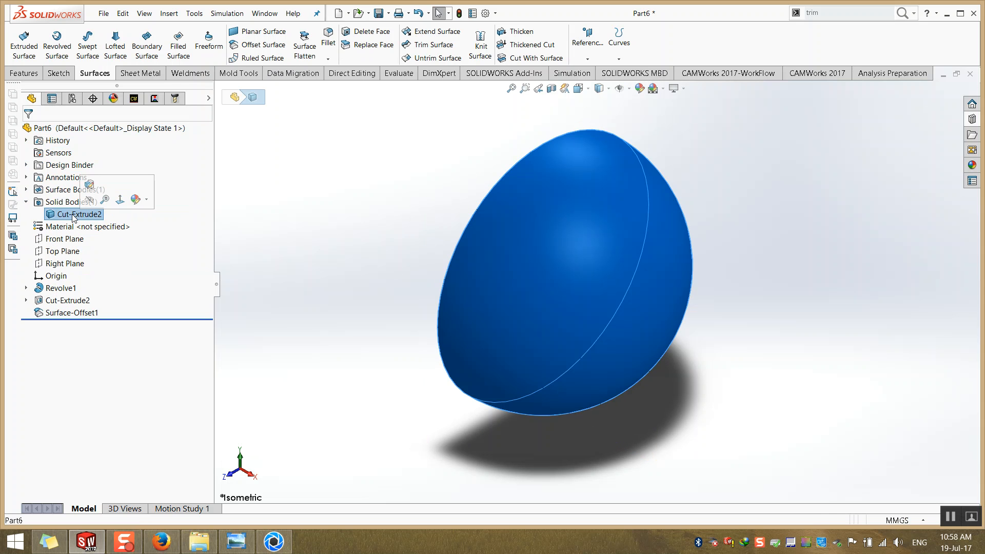
{"action": "key", "text": "Delete"}
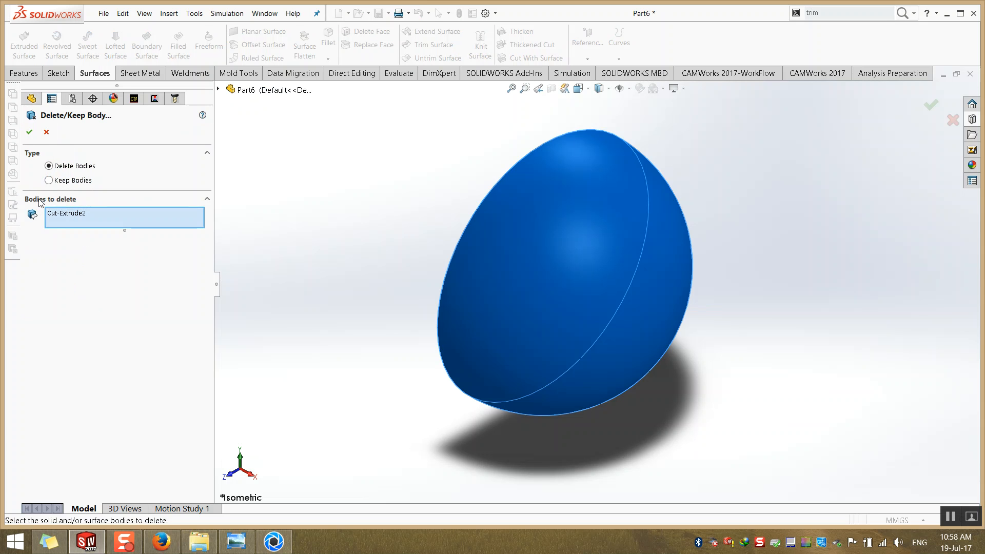
{"action": "left_click", "coordinate": [29, 132]}
Flatten the hemispherical surface from a point on its circular rim edge.
{"action": "middle_click_drag", "start_coordinate": [389, 293], "coordinate": [503, 339]}
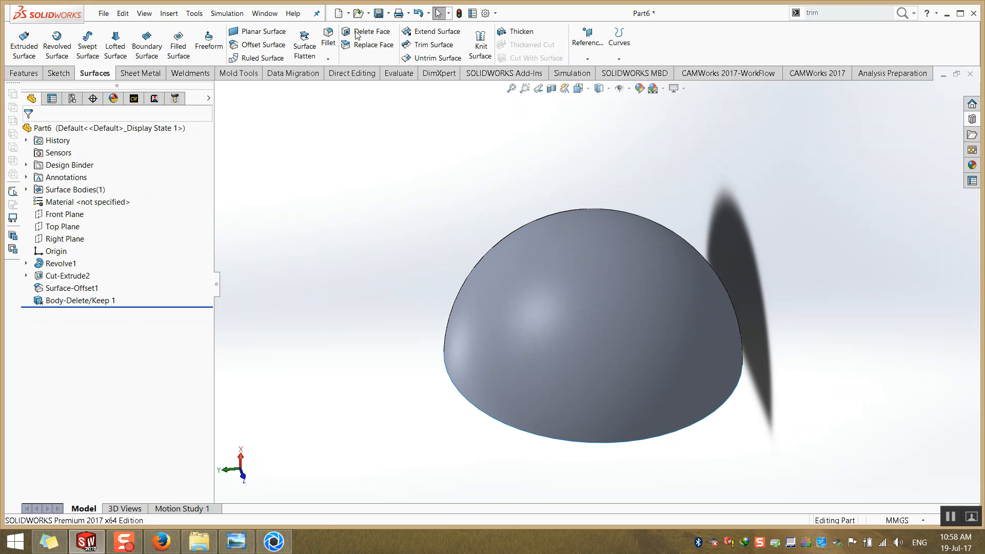
{"action": "left_click", "coordinate": [303, 49]}
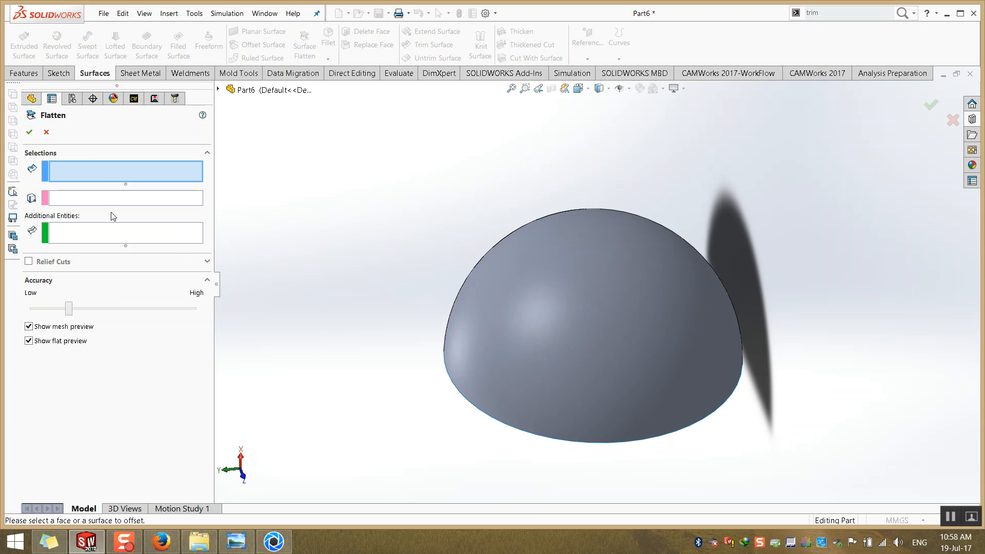
{"action": "left_click", "coordinate": [533, 313]}
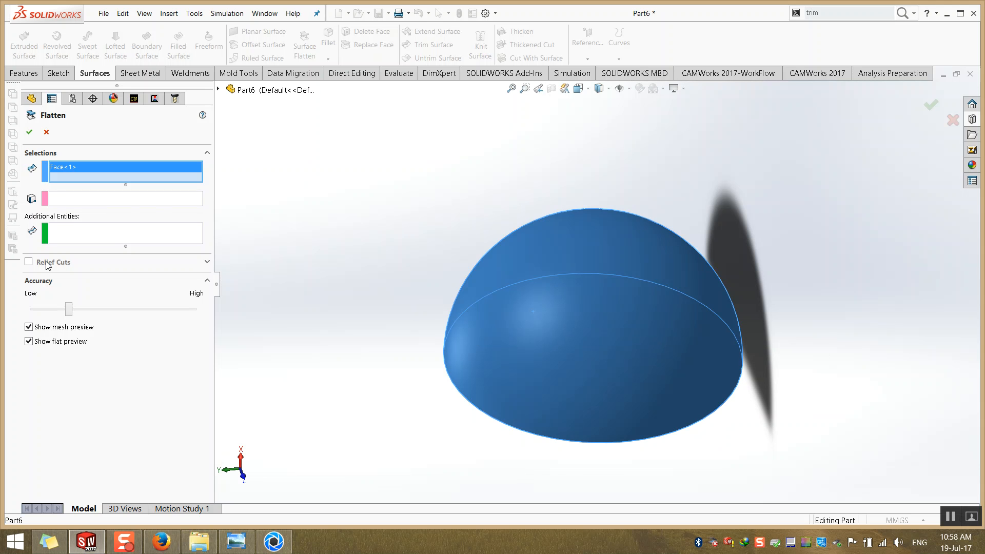
{"action": "left_click", "coordinate": [73, 205]}
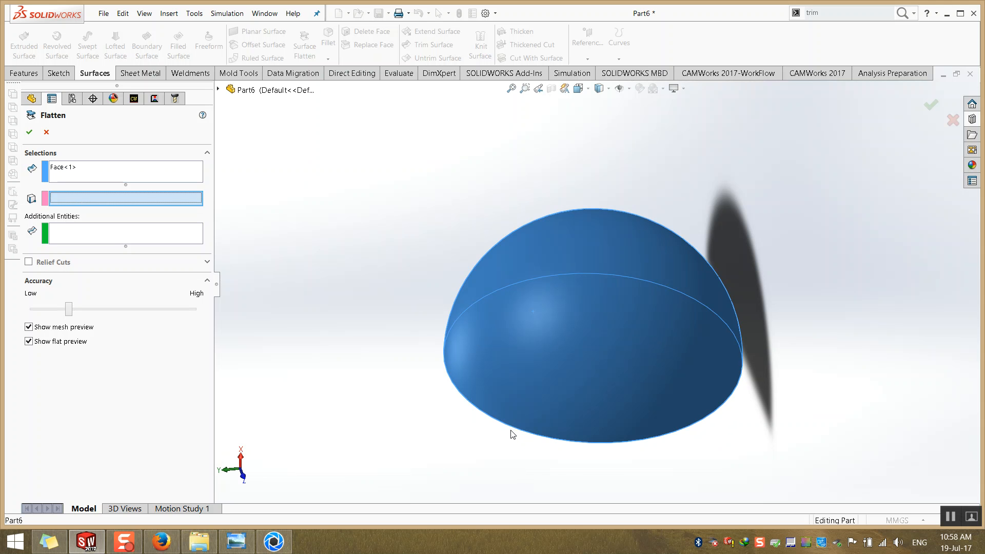
{"action": "left_click", "coordinate": [453, 411]}
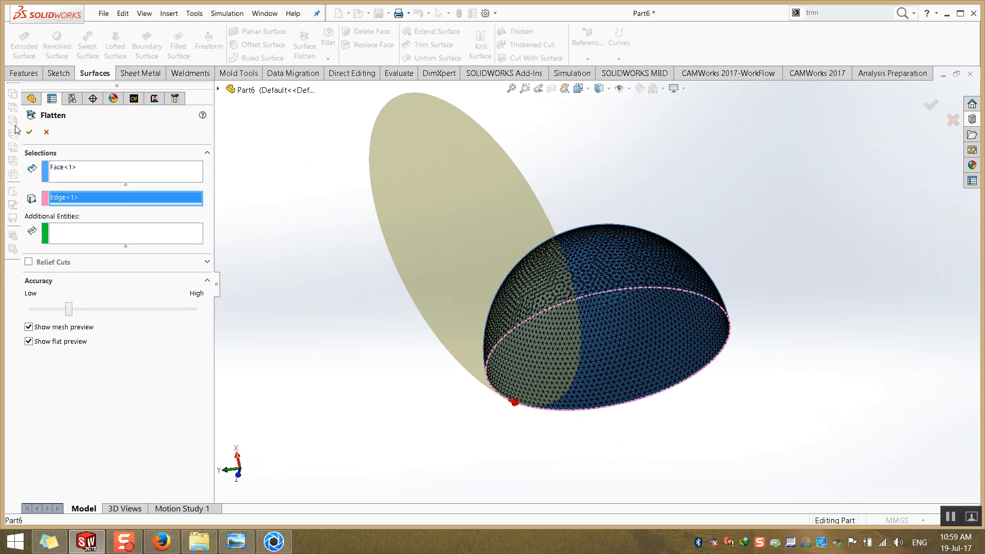
{"action": "left_click", "coordinate": [30, 132]}
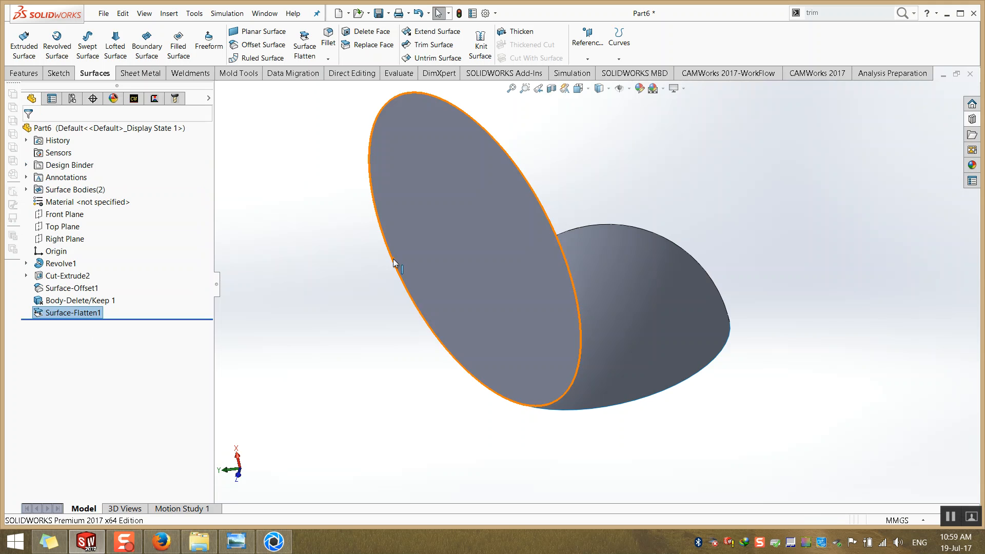
Measure the length of the flattened circular surface's outer edge.
{"action": "scroll", "coordinate": [435, 308], "scroll_direction": "up", "scroll_amount": 4}
{"action": "middle_click_drag", "start_coordinate": [396, 309], "coordinate": [373, 302]}
{"action": "left_click", "coordinate": [614, 252]}
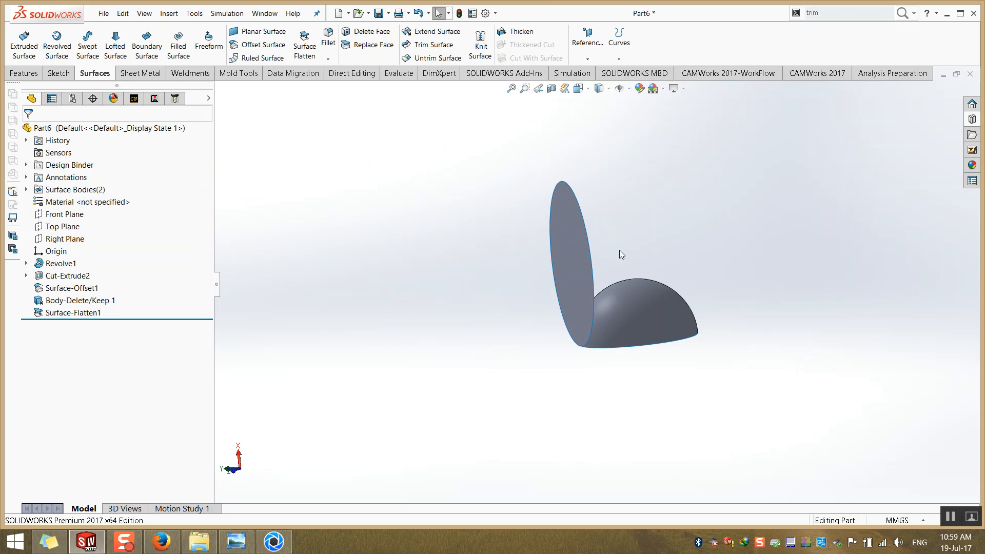
{"action": "scroll", "coordinate": [618, 251], "scroll_direction": "down", "scroll_amount": 3}
{"action": "left_click", "coordinate": [526, 228]}
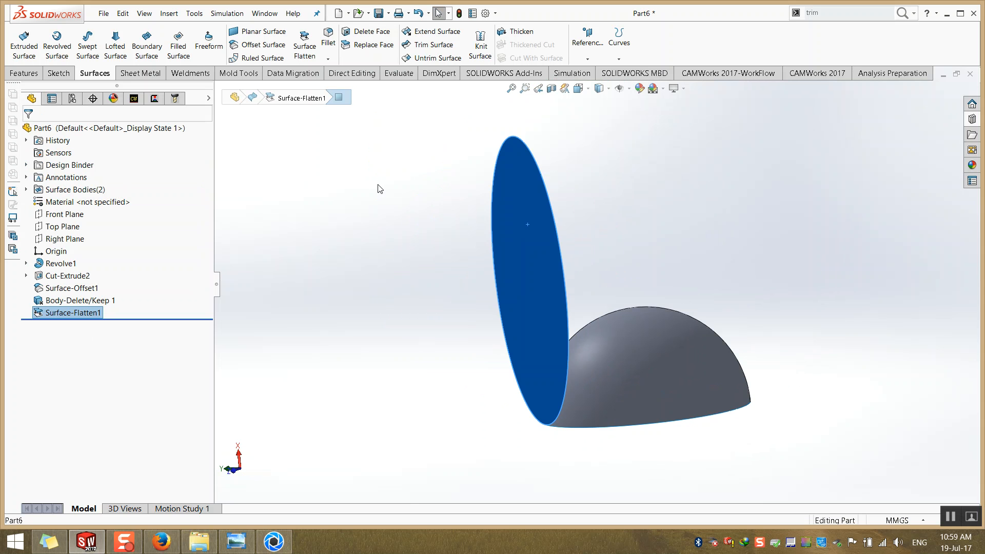
{"action": "middle_click_drag", "start_coordinate": [482, 366], "coordinate": [406, 413]}
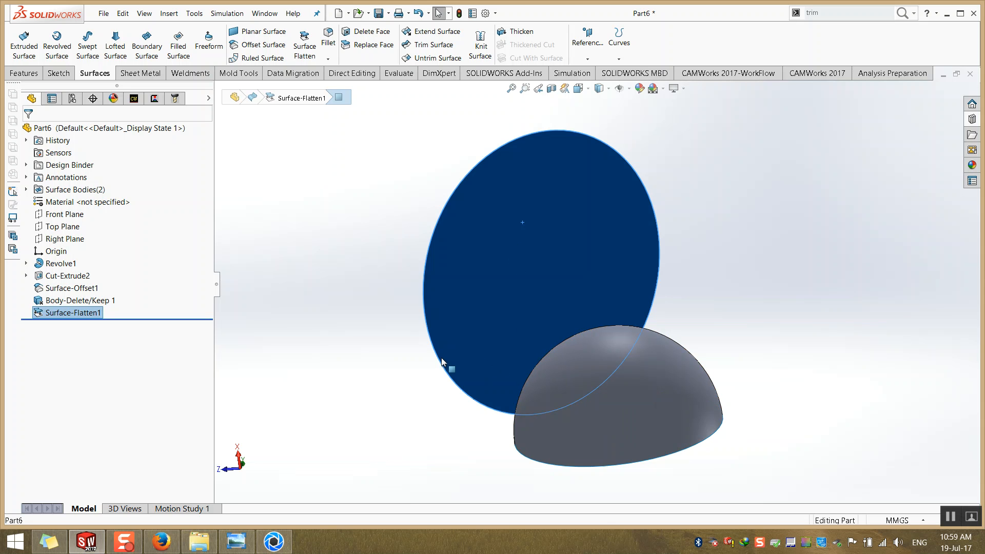
{"action": "key", "text": "f"}
{"action": "left_click", "coordinate": [398, 72]}
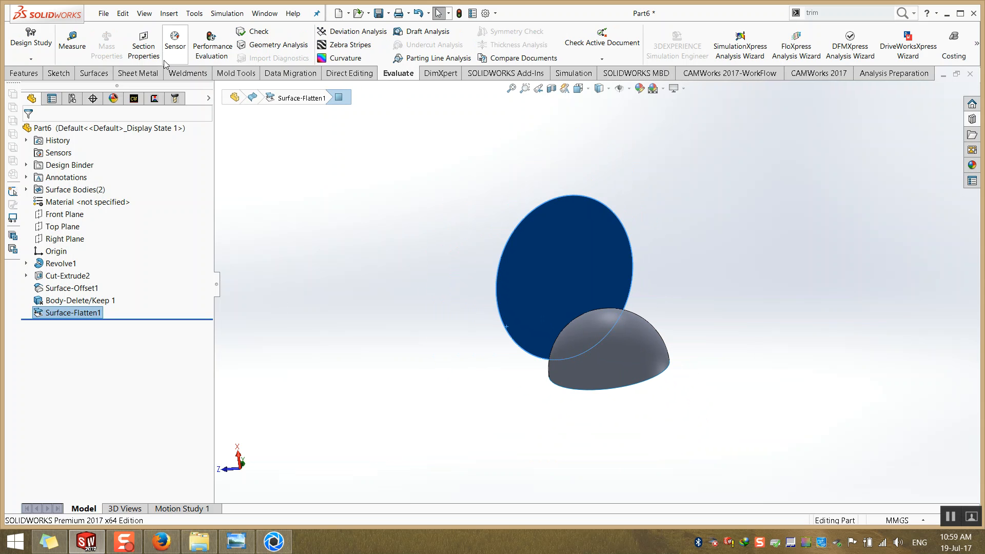
{"action": "left_click", "coordinate": [72, 44]}
{"action": "left_click", "coordinate": [591, 219]}
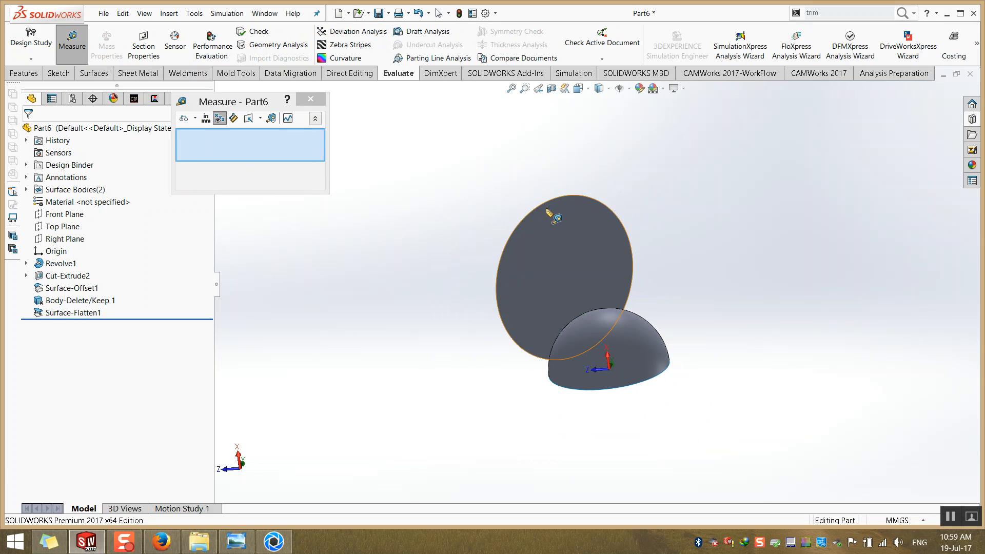
{"action": "left_click", "coordinate": [519, 222]}
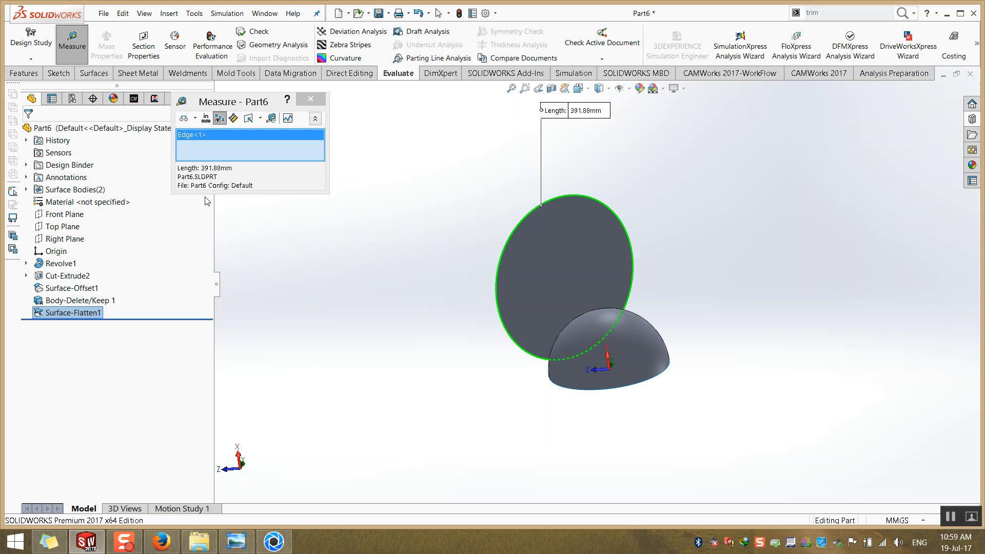
{"action": "key", "text": "Escape"}
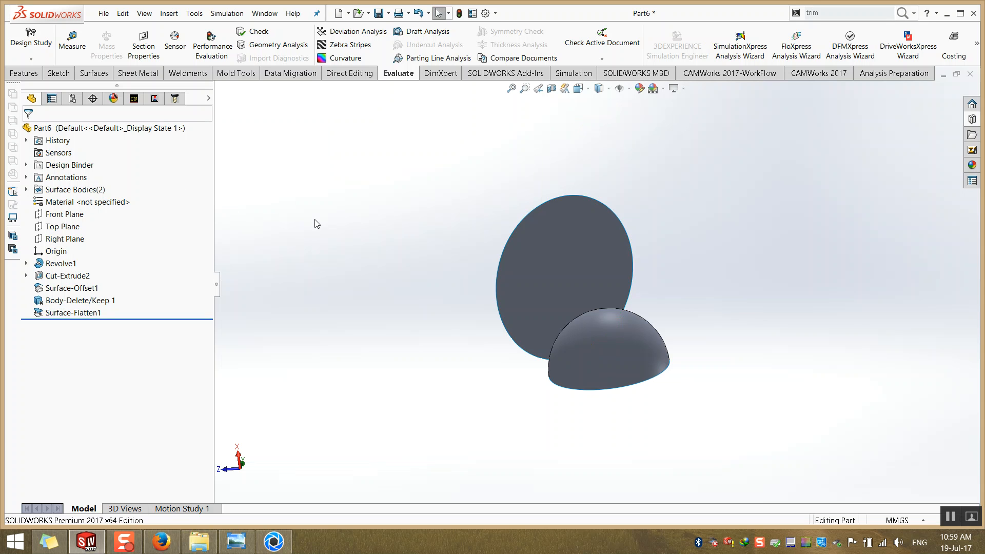
Display the diameter dimension of the sphere's revolve feature and open its value for editing.
{"action": "middle_click_drag", "start_coordinate": [394, 262], "coordinate": [411, 266]}
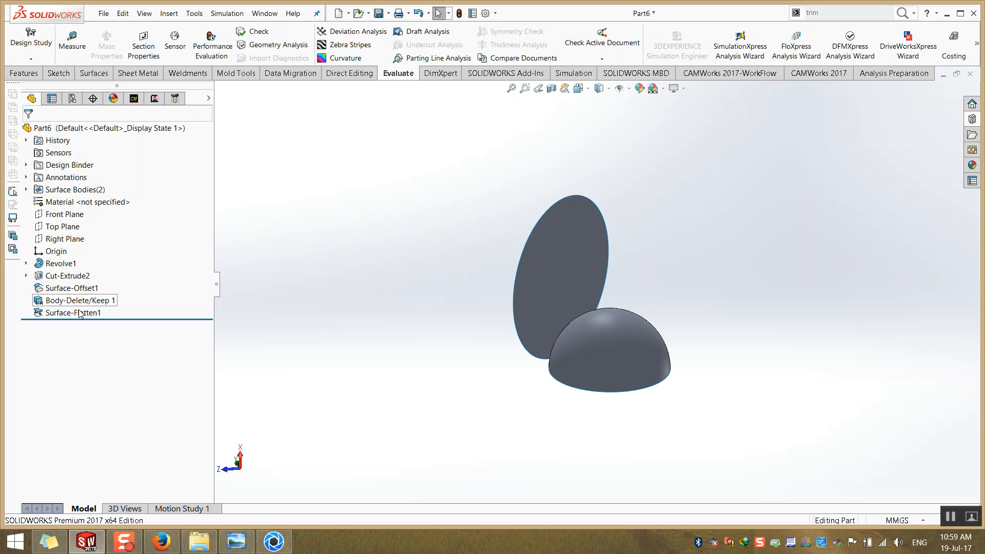
{"action": "mouse_move", "coordinate": [78, 316]}
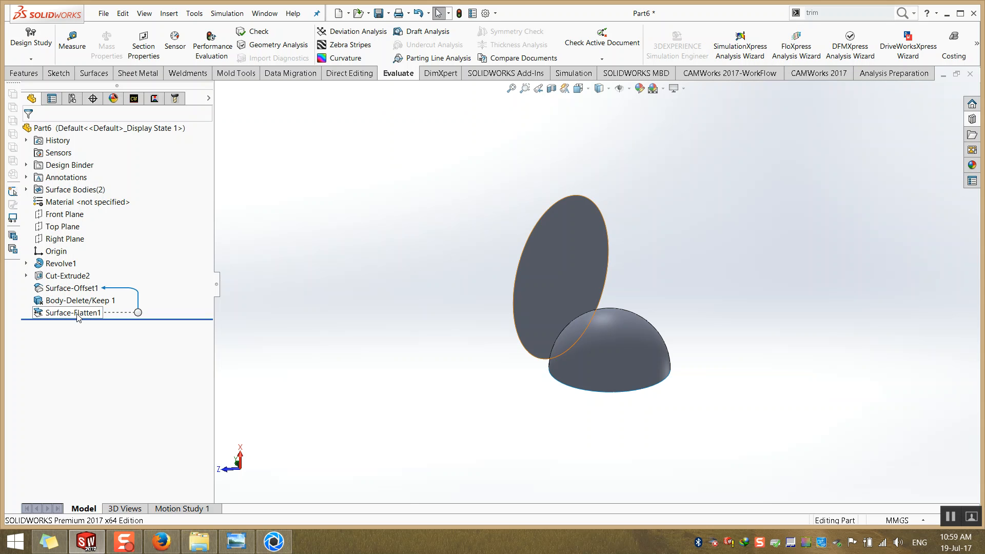
{"action": "left_click", "coordinate": [60, 263]}
{"action": "middle_click_drag", "start_coordinate": [652, 343], "coordinate": [596, 286]}
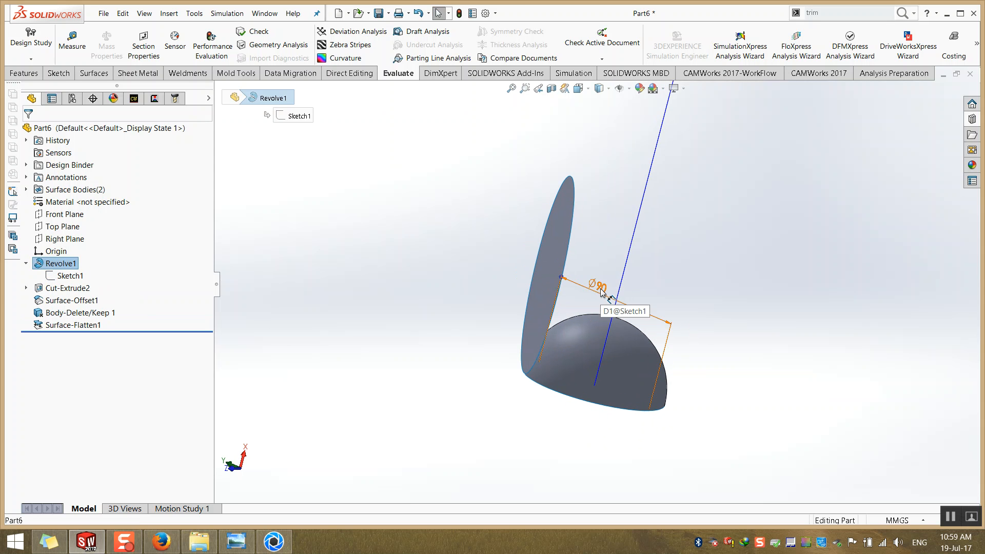
{"action": "double_click", "coordinate": [600, 288]}
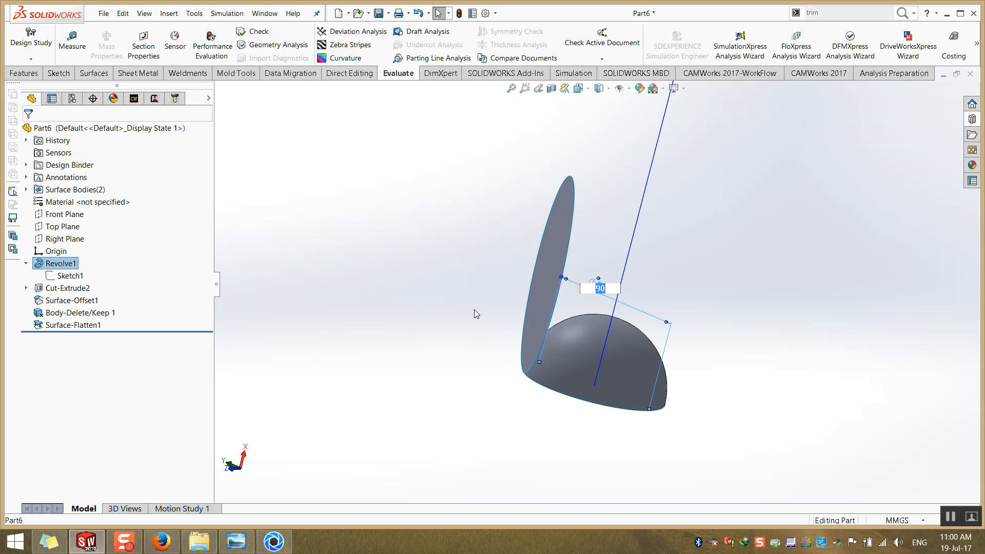
{"action": "key", "text": "Return"}
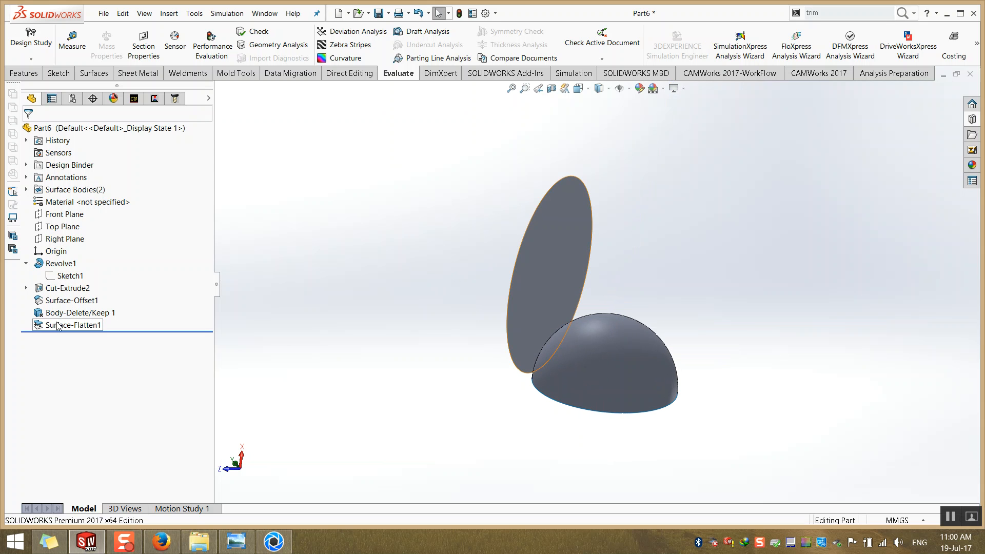
Set the diameter in the sphere's revolve sketch to 3000 mm and exit the sketch.
{"action": "left_click", "coordinate": [592, 365]}
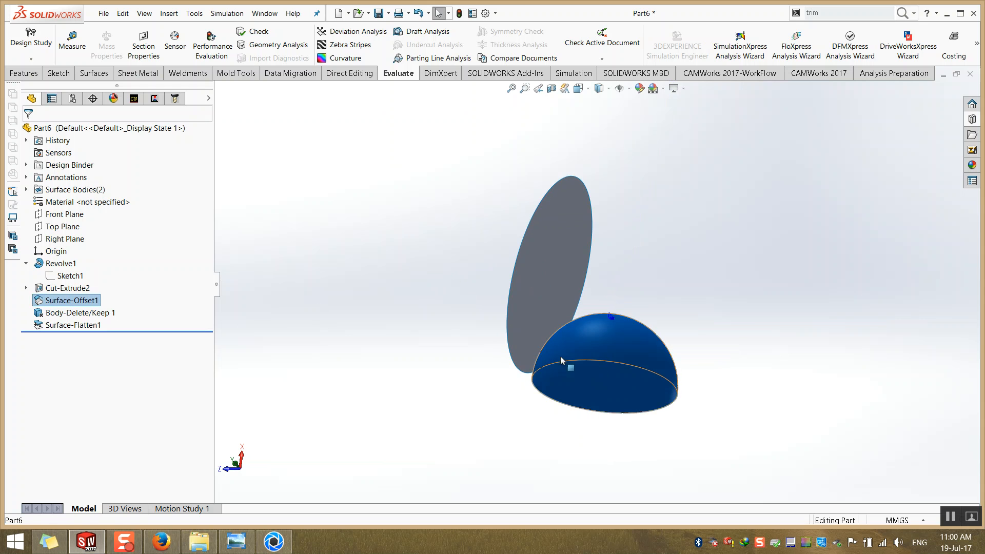
{"action": "double_click", "coordinate": [64, 277]}
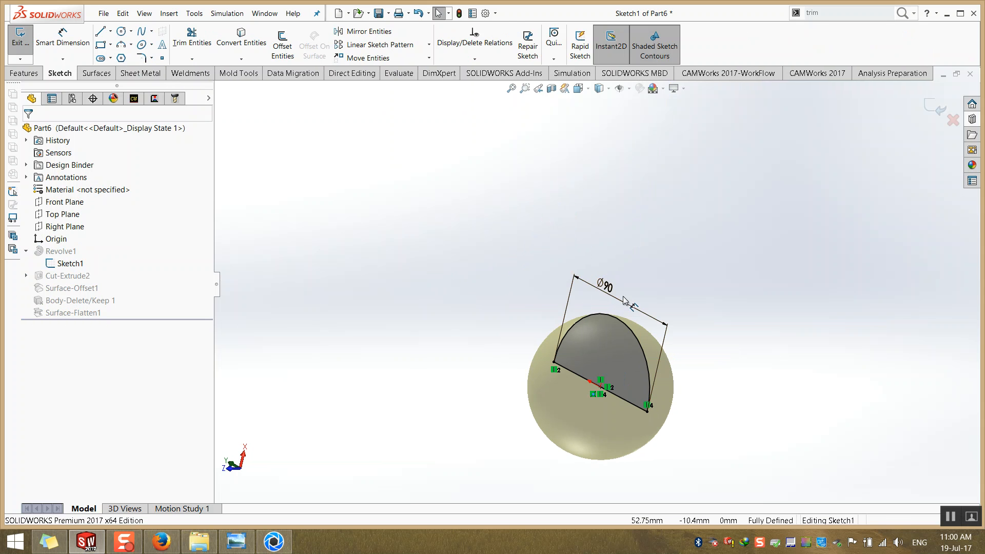
{"action": "double_click", "coordinate": [605, 286]}
{"action": "type", "text": "3000"}
{"action": "key", "text": "Return"}
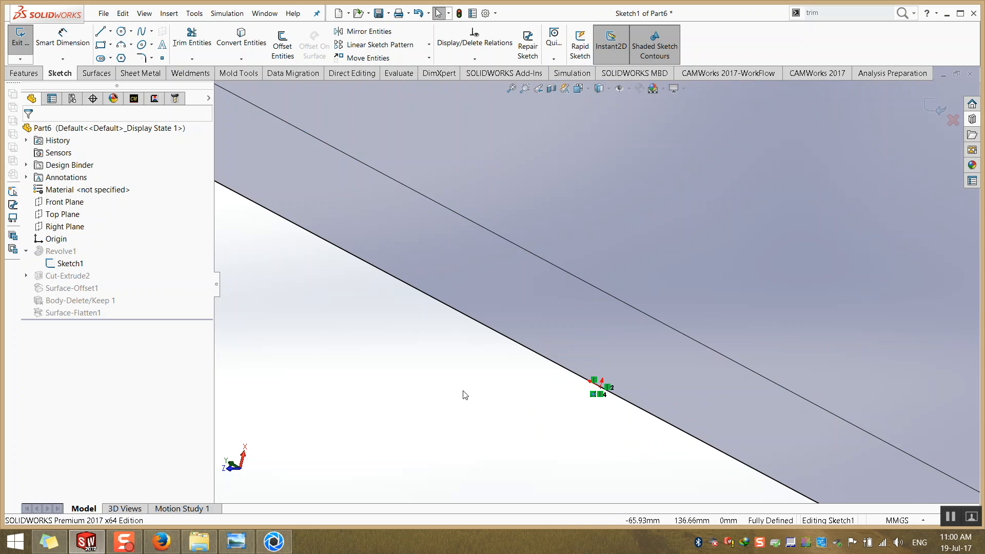
{"action": "key", "text": "f"}
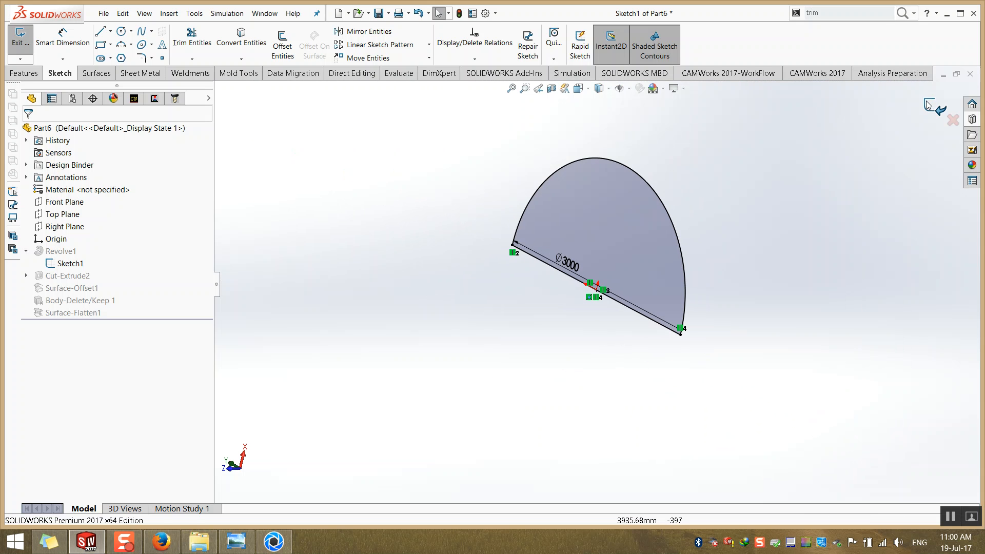
{"action": "left_click", "coordinate": [934, 106]}
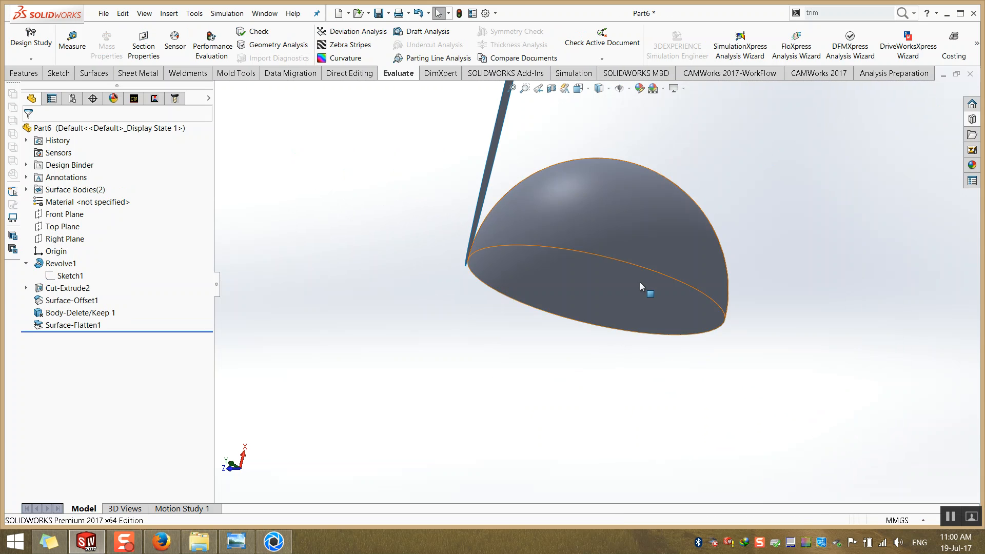
Delete the Surface-Flatten1 feature, keeping the hemispherical surface.
{"action": "middle_click_drag", "start_coordinate": [602, 275], "coordinate": [673, 223]}
{"action": "scroll", "coordinate": [673, 223], "scroll_direction": "down", "scroll_amount": 2}
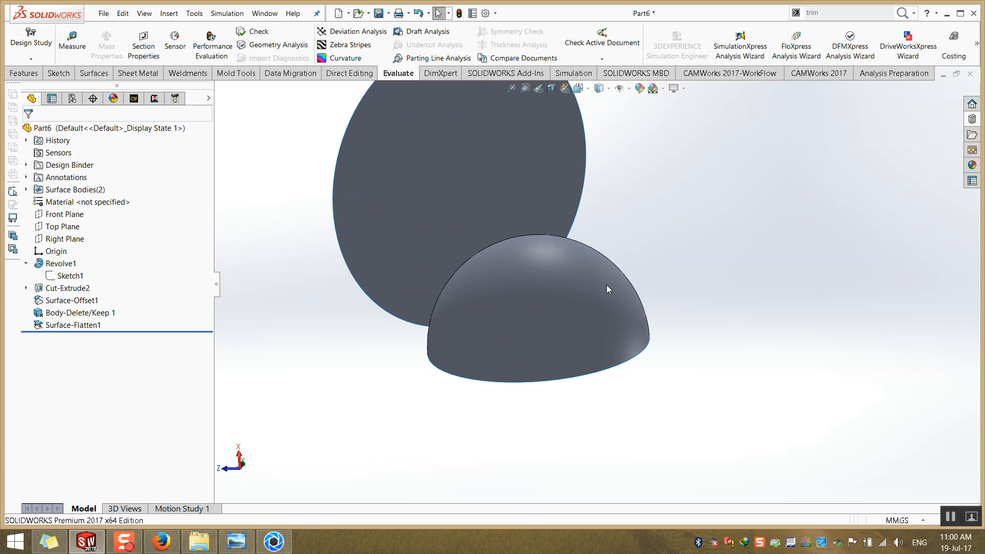
{"action": "left_click", "coordinate": [64, 325]}
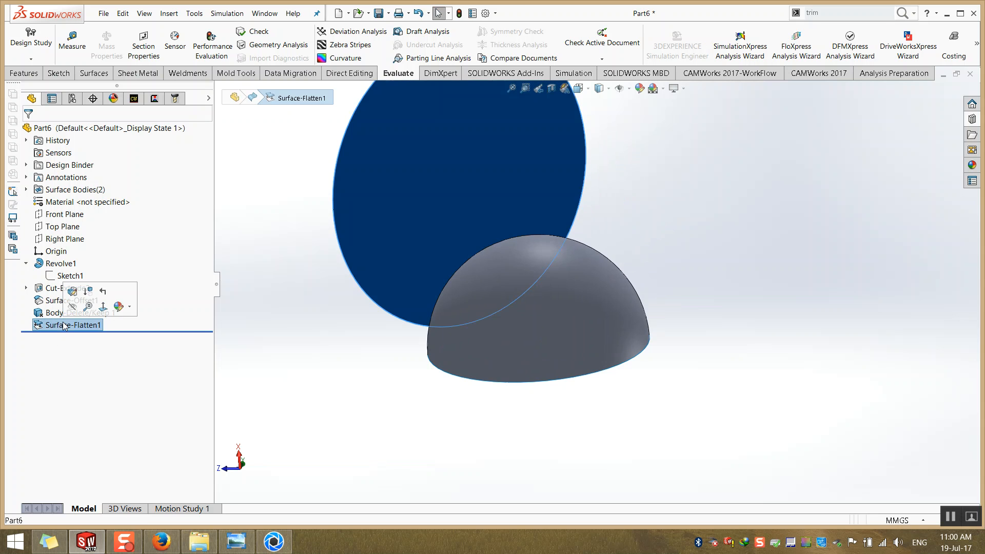
{"action": "key", "text": "Delete"}
{"action": "key", "text": "Return"}
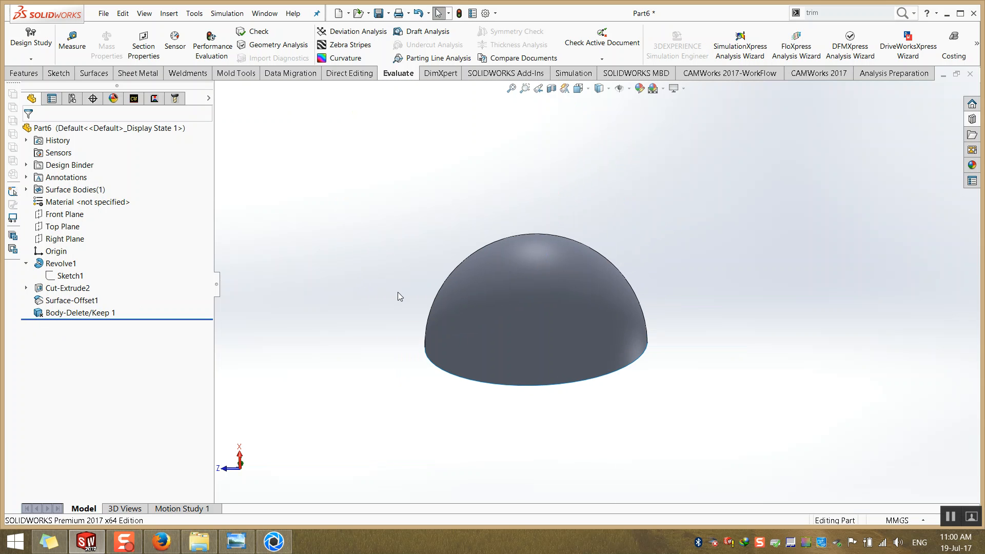
{"action": "middle_click_drag", "start_coordinate": [452, 210], "coordinate": [439, 311]}
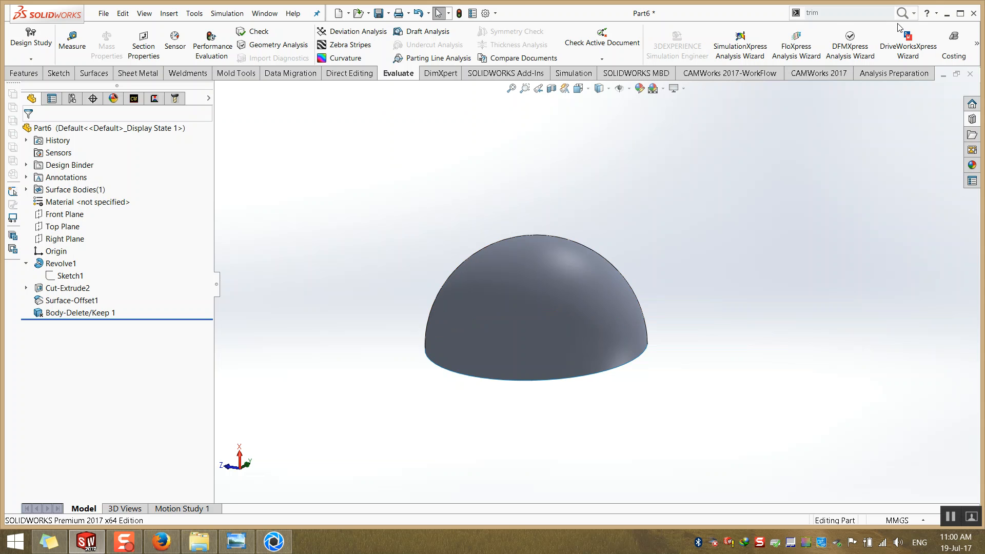
Import sat format.SAT from the 3d Max folder on the MECHROV (I:) drive into SOLIDWORKS.
{"action": "left_click", "coordinate": [946, 13]}
{"action": "double_click", "coordinate": [38, 79]}
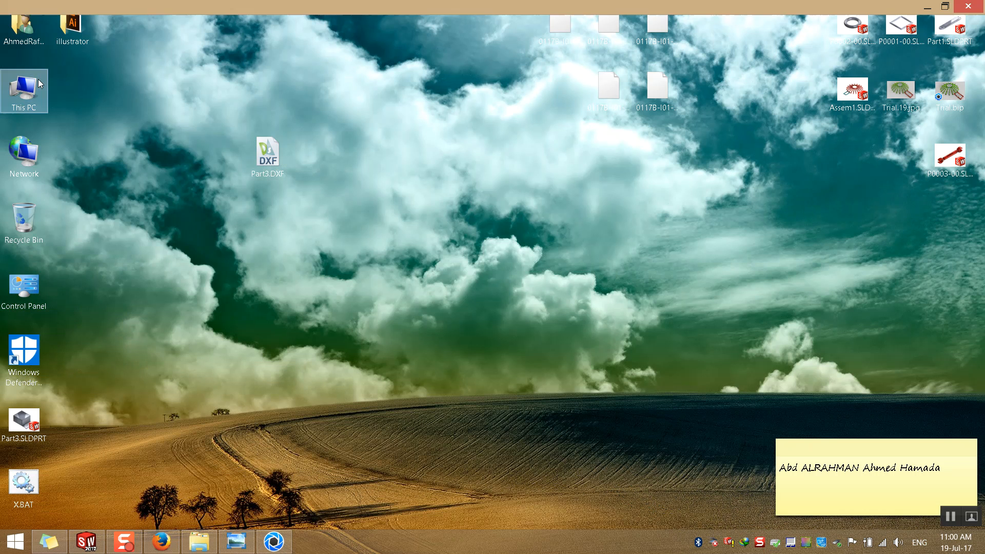
{"action": "left_click", "coordinate": [511, 155]}
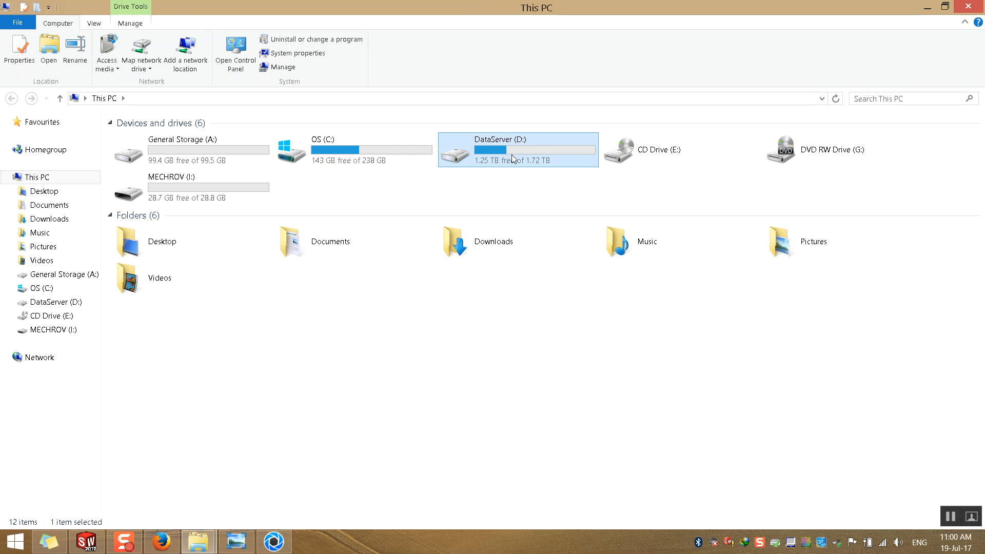
{"action": "left_click", "coordinate": [226, 188]}
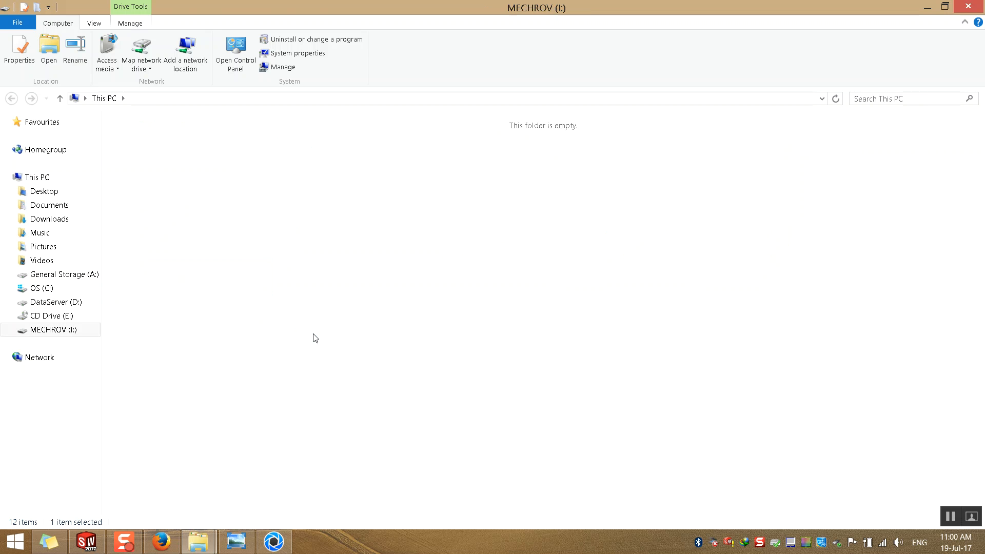
{"action": "left_click", "coordinate": [161, 196]}
{"action": "double_click", "coordinate": [161, 196]}
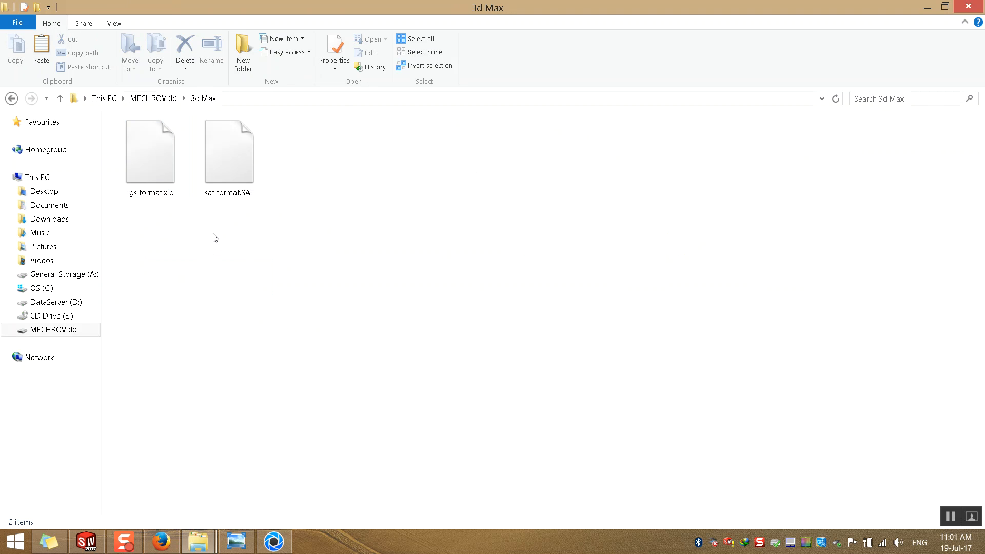
{"action": "left_click", "coordinate": [218, 203]}
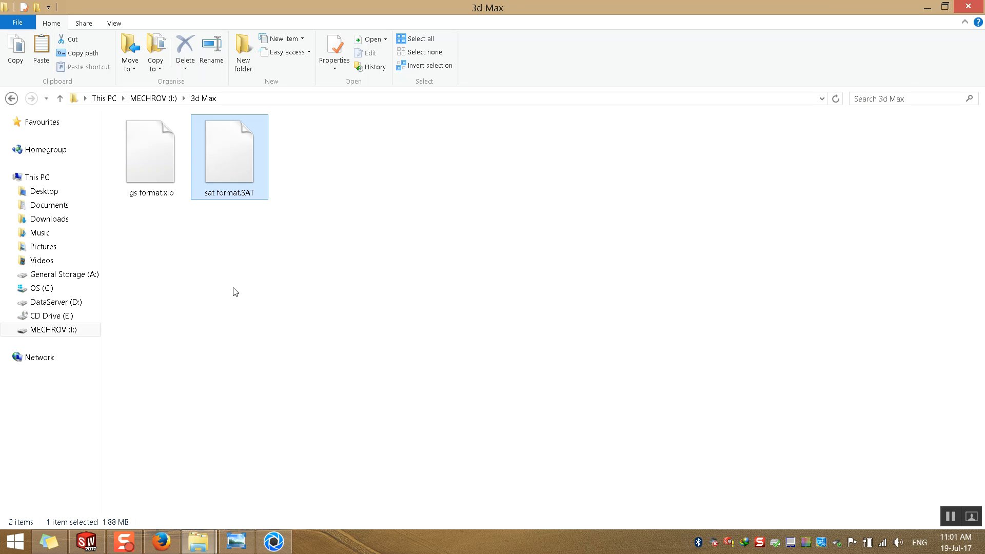
{"action": "left_click_drag", "start_coordinate": [227, 177], "coordinate": [365, 195]}
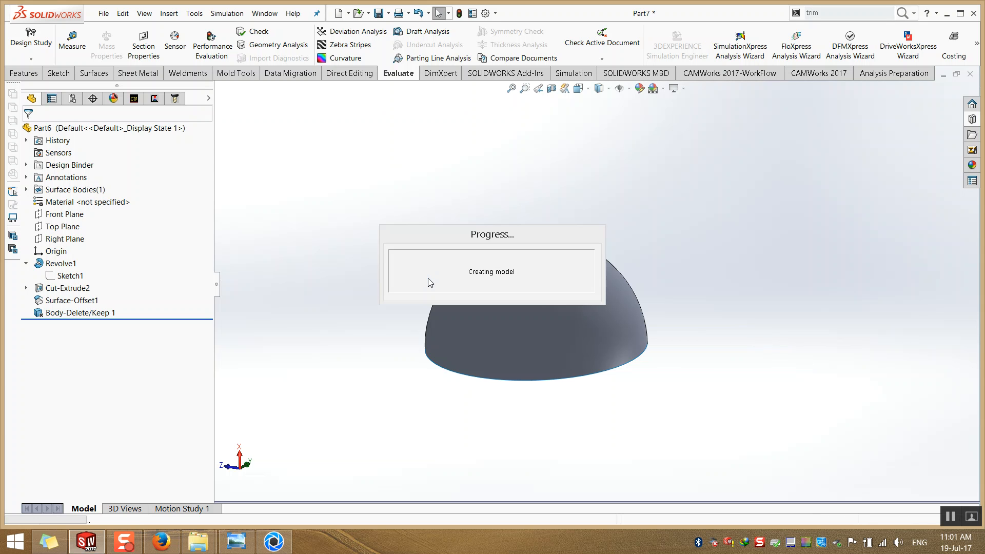
Hide the imported teapot's main body surface, leaving the lid, handle and spout displayed.
{"action": "scroll", "coordinate": [609, 304], "scroll_direction": "down", "scroll_amount": 3}
{"action": "middle_click_drag", "start_coordinate": [602, 317], "coordinate": [535, 339]}
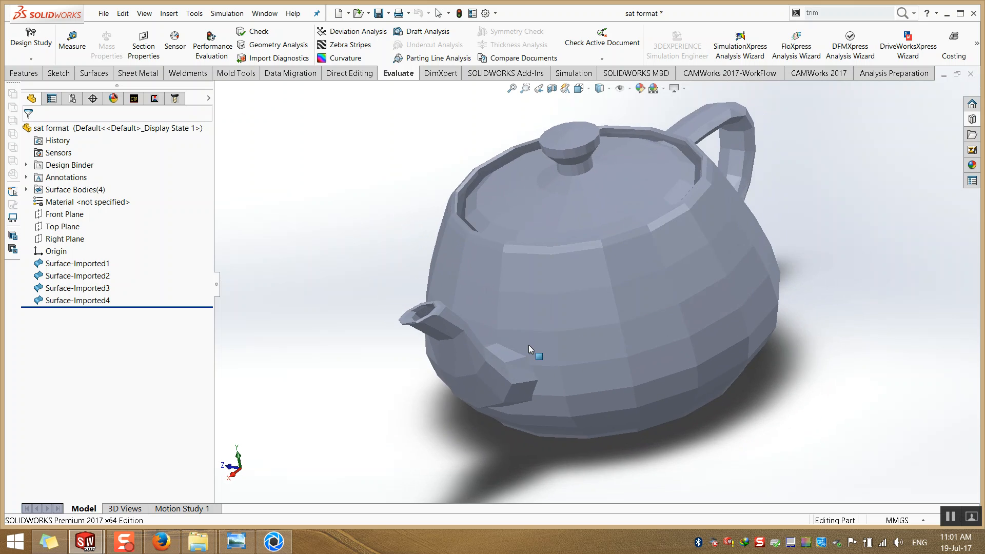
{"action": "scroll", "coordinate": [583, 300], "scroll_direction": "up", "scroll_amount": 3}
{"action": "scroll", "coordinate": [636, 287], "scroll_direction": "down", "scroll_amount": 5}
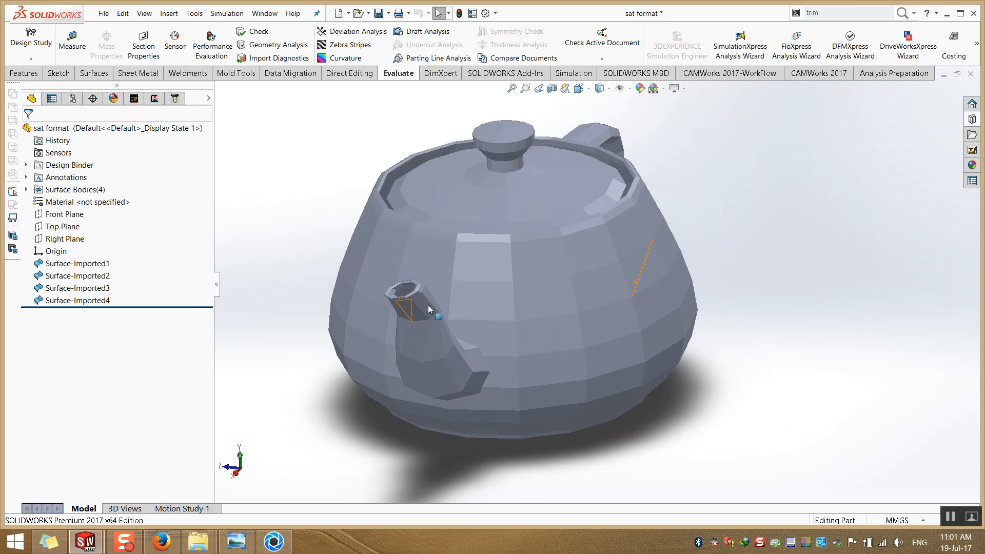
{"action": "scroll", "coordinate": [428, 308], "scroll_direction": "up", "scroll_amount": 5}
{"action": "left_click", "coordinate": [88, 264]}
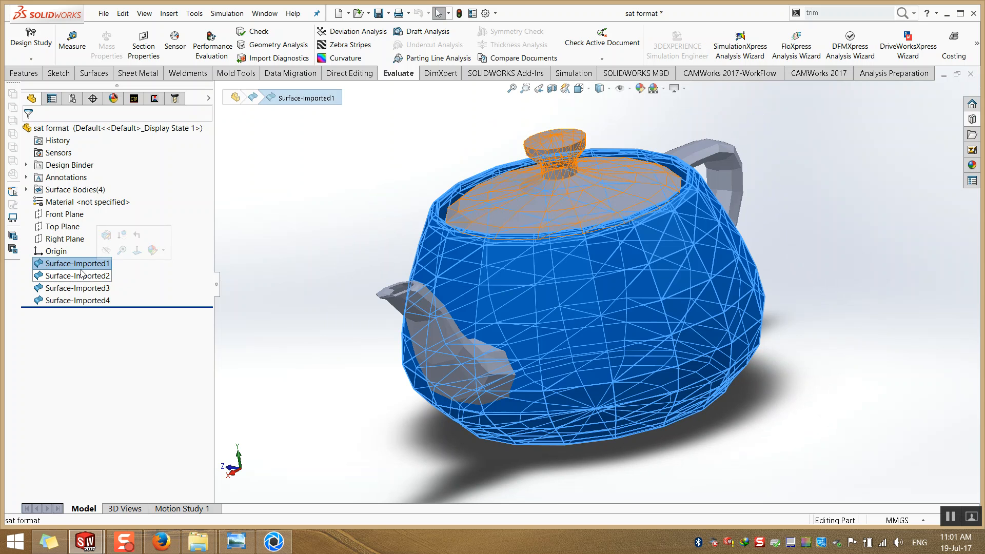
{"action": "right_click", "coordinate": [79, 264]}
{"action": "left_click", "coordinate": [95, 255]}
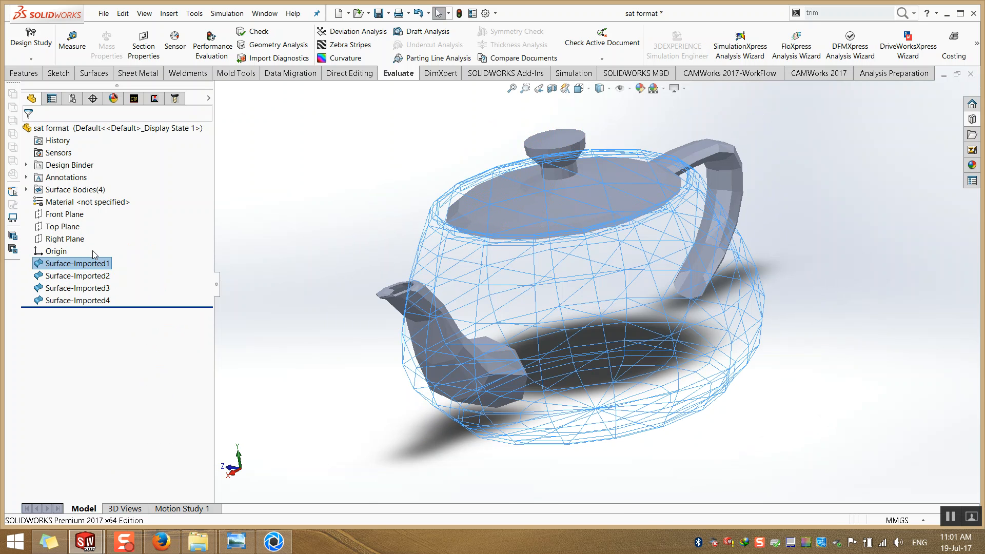
{"action": "left_click", "coordinate": [315, 256]}
{"action": "middle_click_drag", "start_coordinate": [389, 305], "coordinate": [414, 303]}
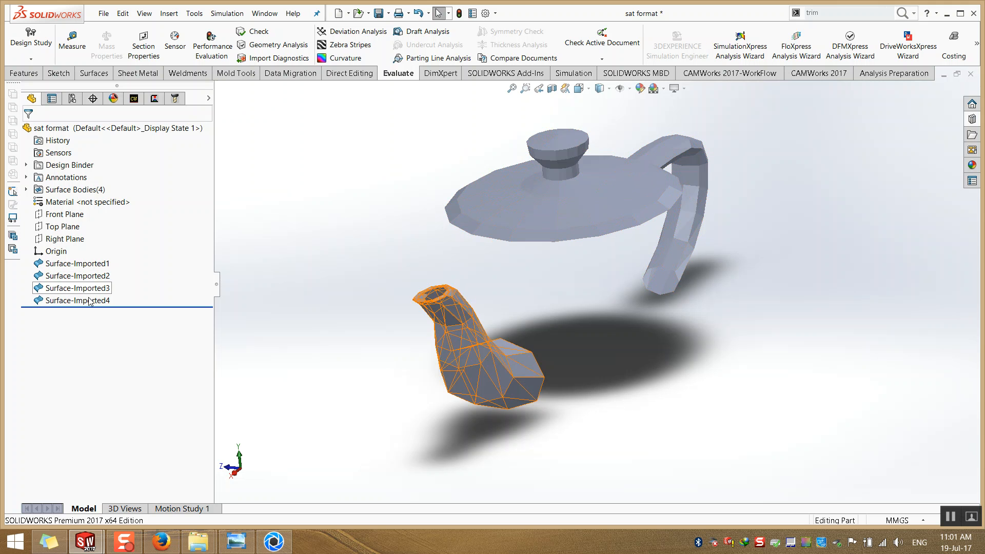
Show the teapot's hidden main body surface again.
{"action": "right_click", "coordinate": [82, 263]}
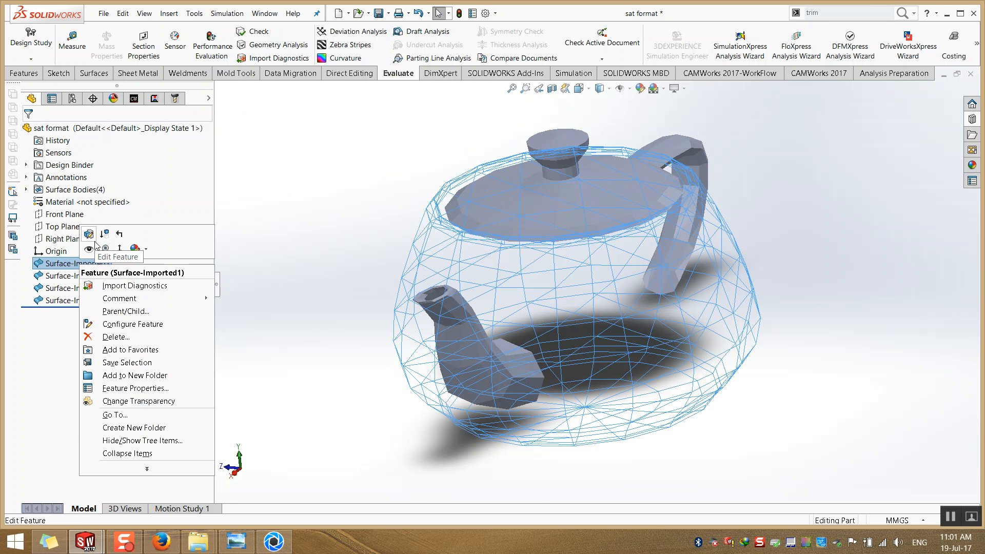
{"action": "left_click", "coordinate": [95, 246]}
{"action": "left_click", "coordinate": [314, 238]}
{"action": "middle_click_drag", "start_coordinate": [495, 270], "coordinate": [262, 318]}
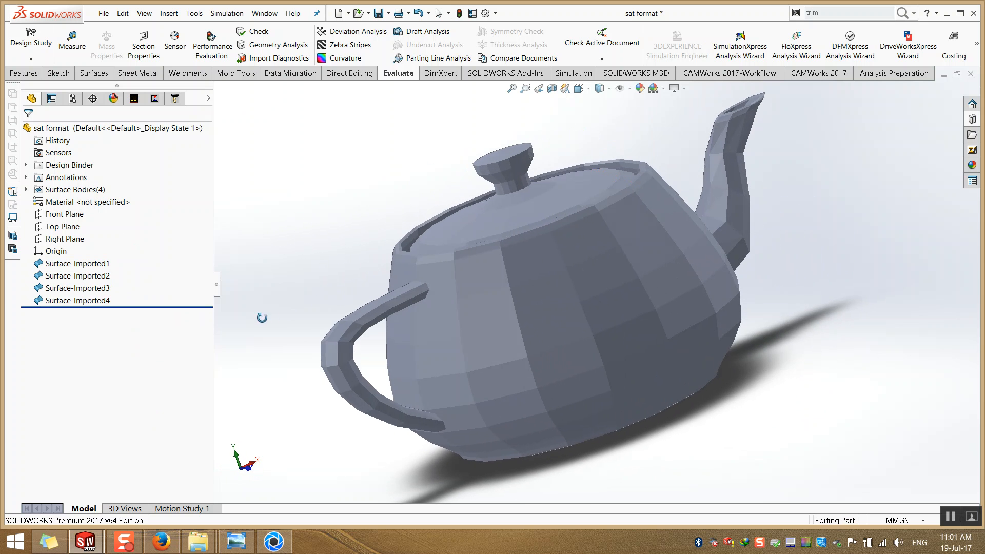
Switch the teapot's display style to Shaded With Edges.
{"action": "left_click", "coordinate": [599, 88]}
{"action": "left_click", "coordinate": [600, 103]}
{"action": "middle_click_drag", "start_coordinate": [454, 190], "coordinate": [470, 231]}
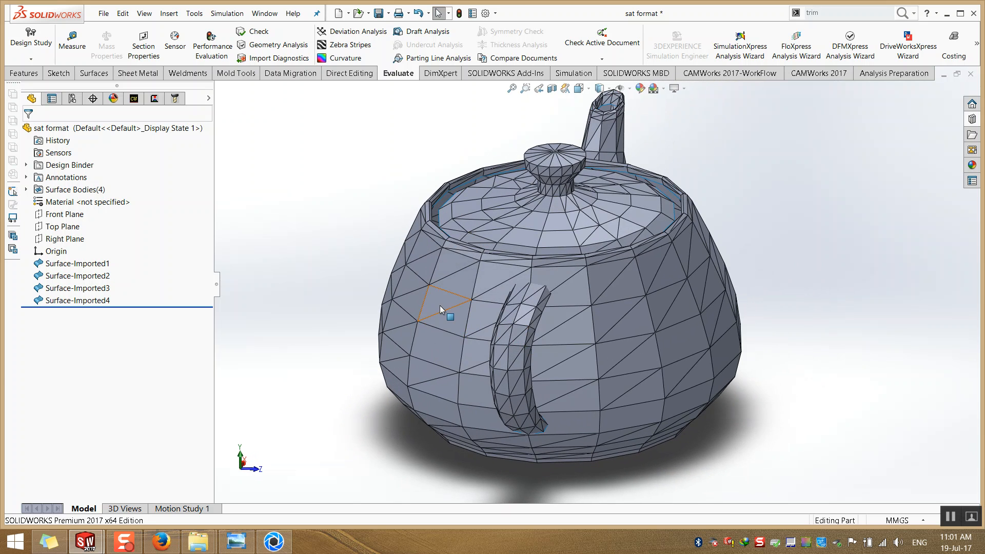
Start a Freeform feature on a small triangular face just below the rim of the teapot's main body.
{"action": "left_click", "coordinate": [440, 305]}
{"action": "scroll", "coordinate": [444, 328], "scroll_direction": "down", "scroll_amount": 4}
{"action": "key", "text": "f"}
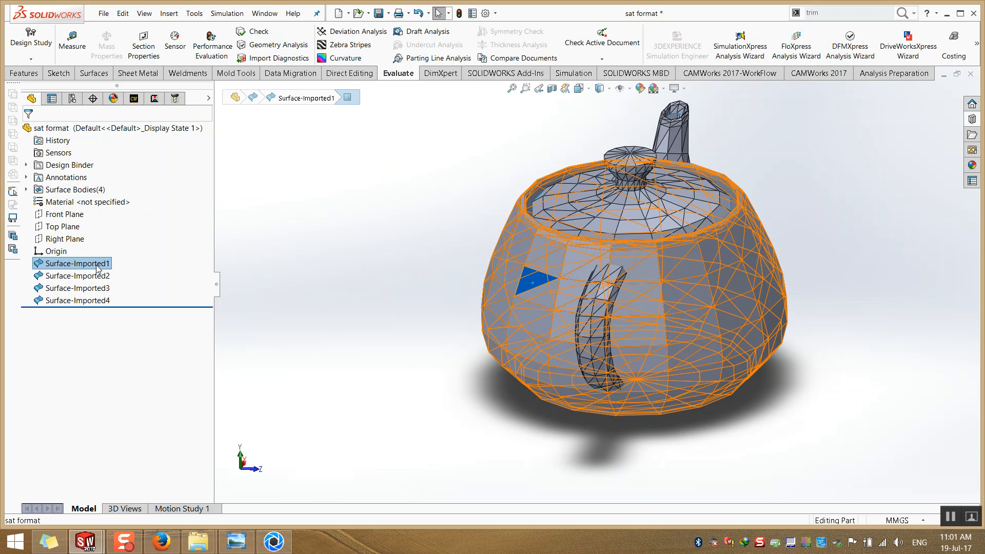
{"action": "left_click", "coordinate": [98, 264]}
{"action": "left_click", "coordinate": [816, 13]}
{"action": "type", "text": "fre"}
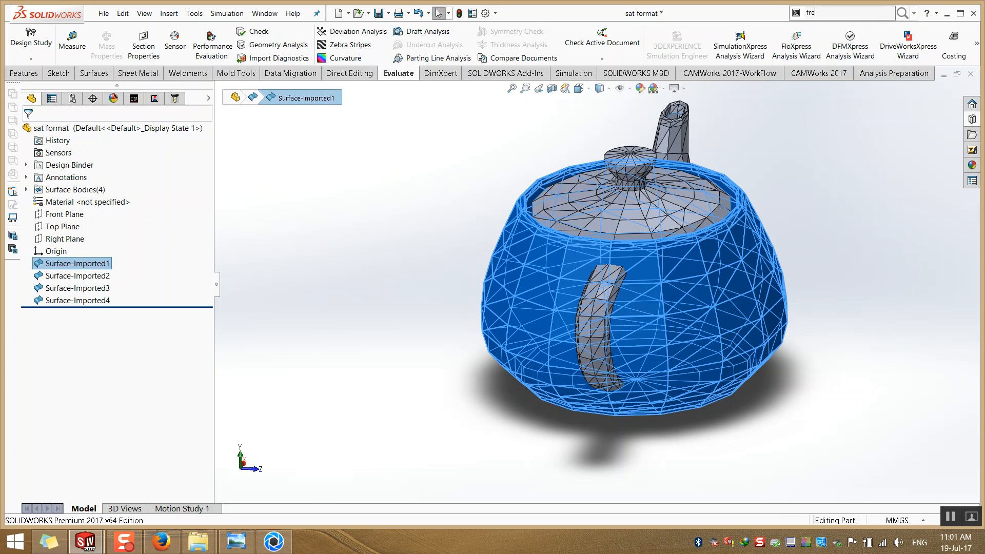
{"action": "type", "text": "e"}
{"action": "left_click", "coordinate": [802, 26]}
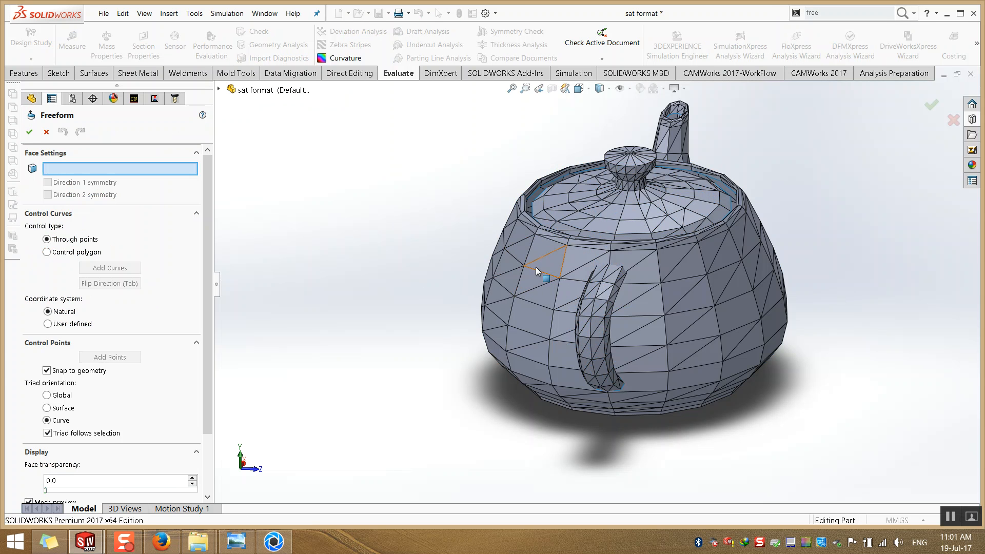
{"action": "left_click", "coordinate": [518, 249]}
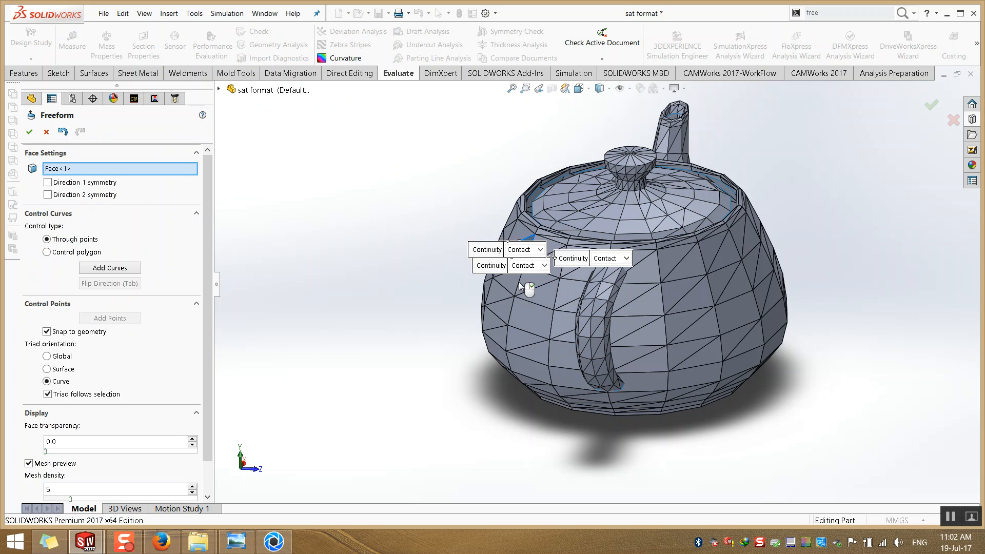
Add a control curve across the triangular face and place two control points along it.
{"action": "scroll", "coordinate": [519, 252], "scroll_direction": "down", "scroll_amount": 5}
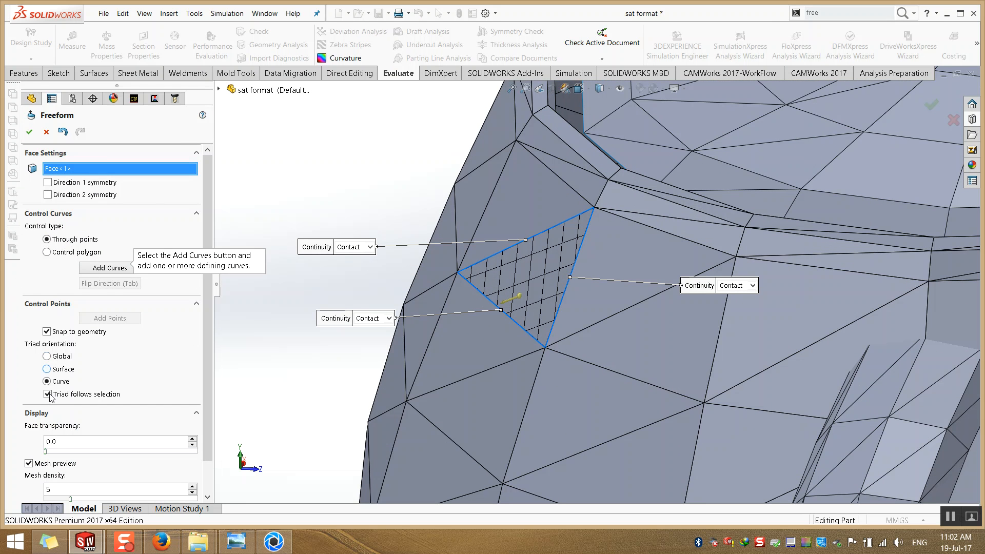
{"action": "scroll", "coordinate": [177, 367], "scroll_direction": "down", "scroll_amount": 2}
{"action": "scroll", "coordinate": [119, 349], "scroll_direction": "up", "scroll_amount": 2}
{"action": "left_click", "coordinate": [95, 268]}
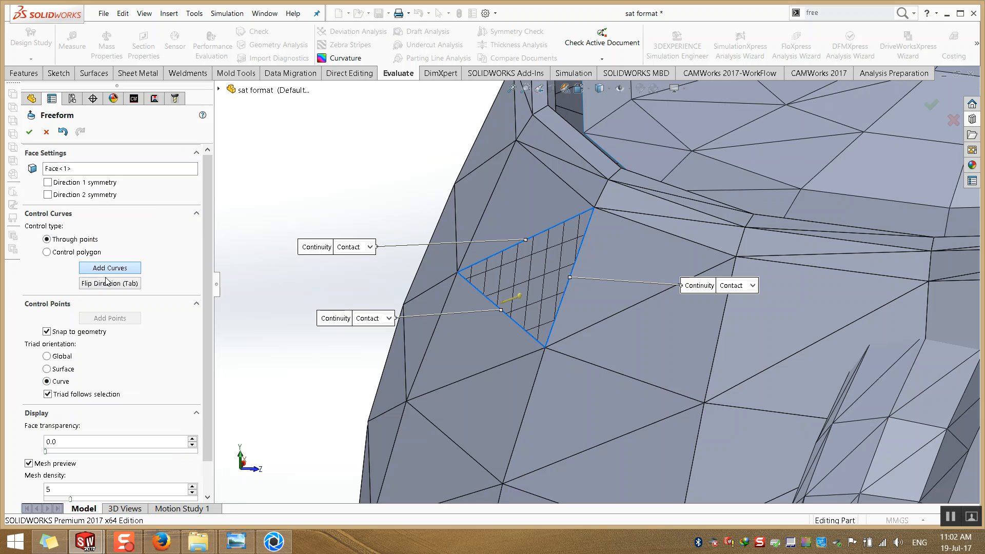
{"action": "left_click", "coordinate": [530, 279]}
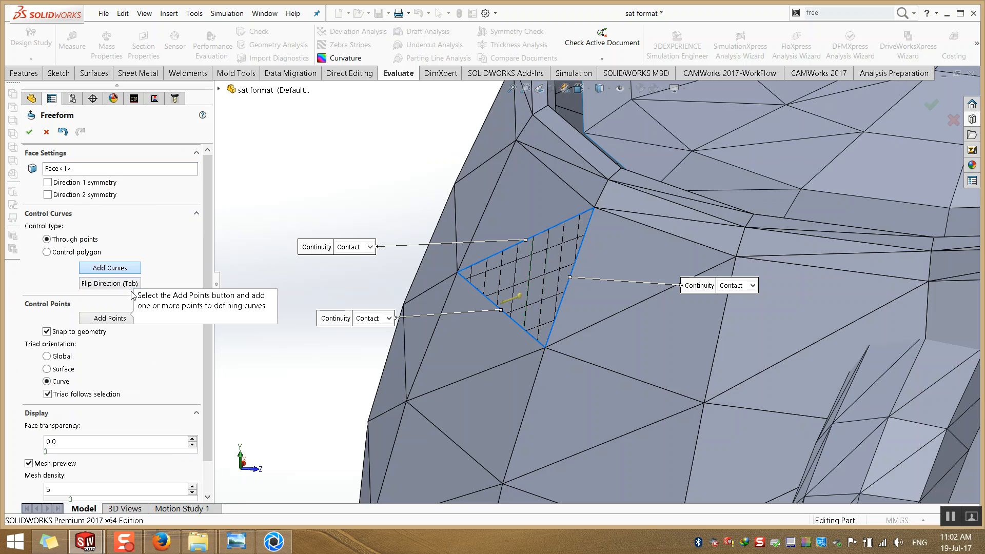
{"action": "left_click", "coordinate": [109, 284]}
{"action": "left_click", "coordinate": [91, 316]}
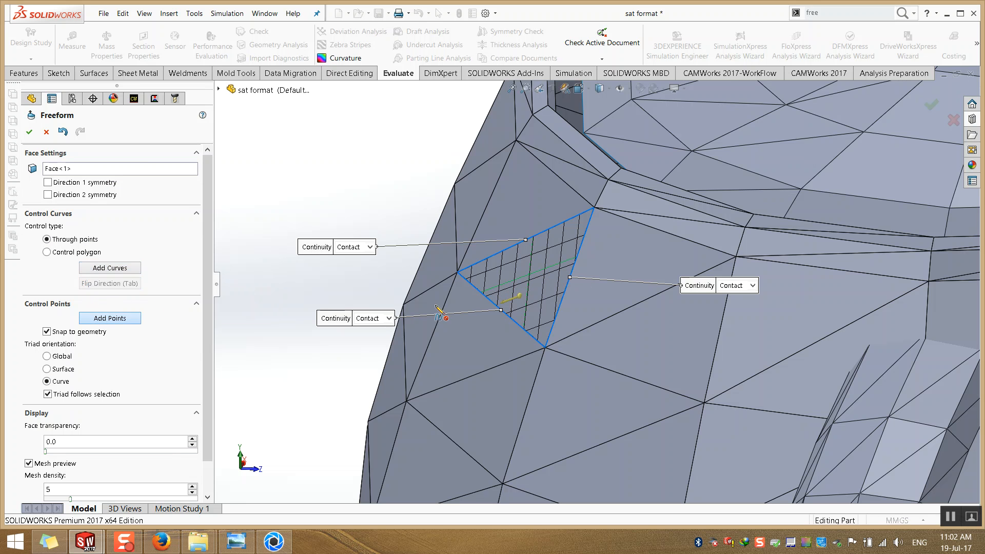
{"action": "left_click", "coordinate": [513, 282]}
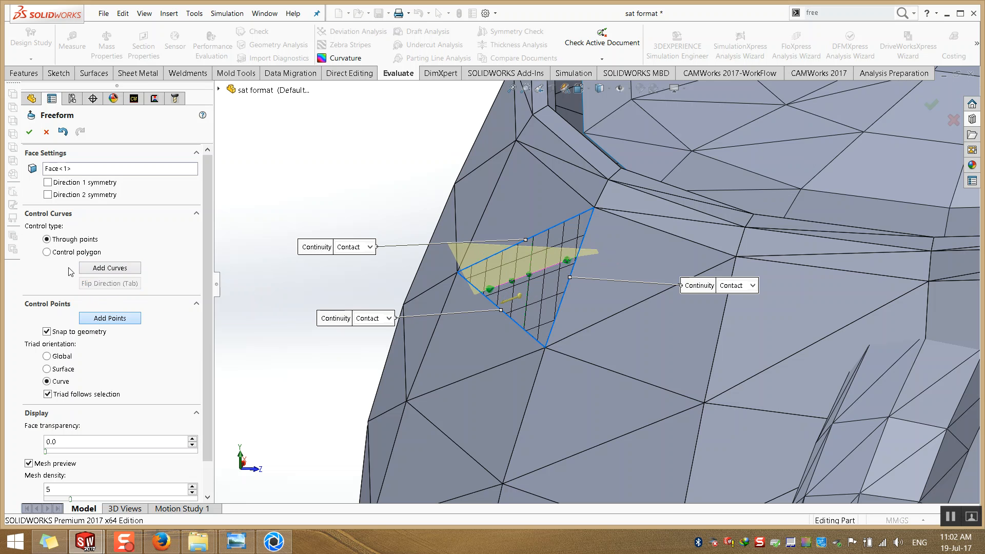
{"action": "left_click", "coordinate": [104, 319]}
Pull the two control points outward along Y, by about 21 mm and about 18 mm, and accept the Freeform.
{"action": "left_click", "coordinate": [511, 283]}
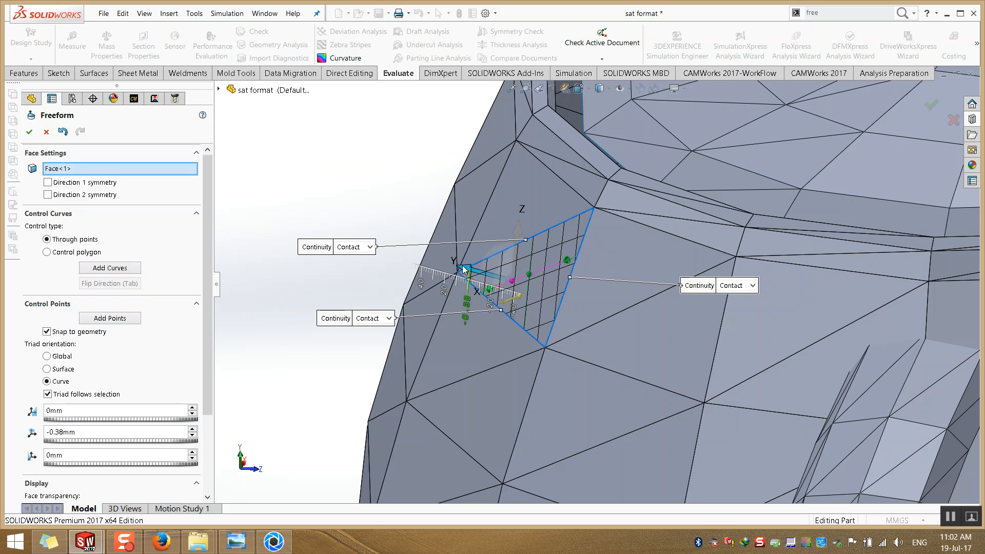
{"action": "left_click_drag", "start_coordinate": [451, 264], "coordinate": [442, 257]}
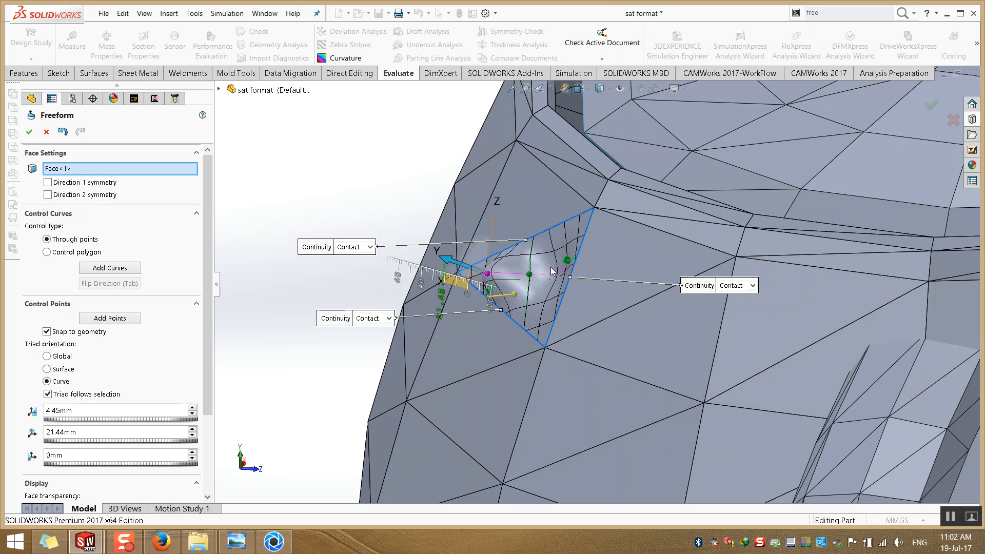
{"action": "scroll", "coordinate": [550, 271], "scroll_direction": "down", "scroll_amount": 2}
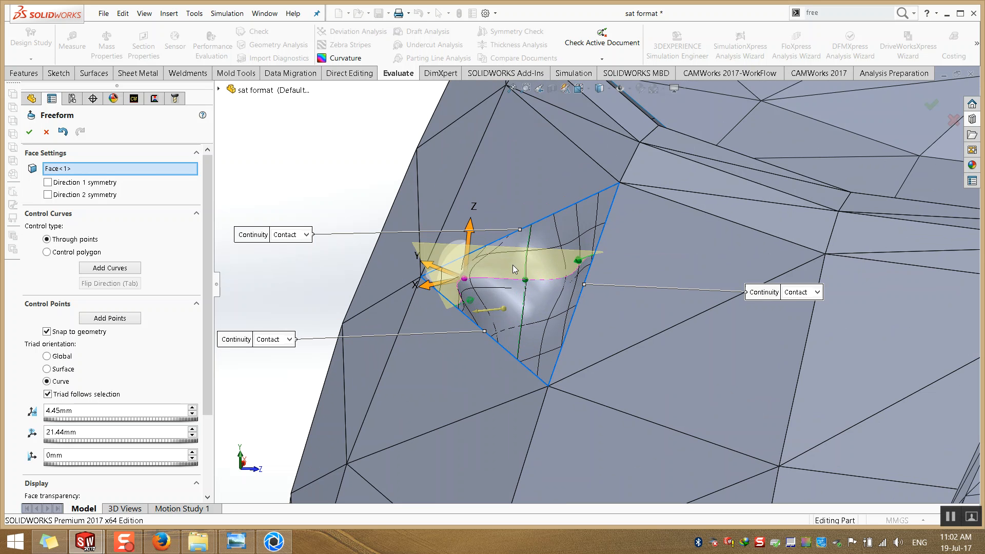
{"action": "left_click", "coordinate": [524, 279]}
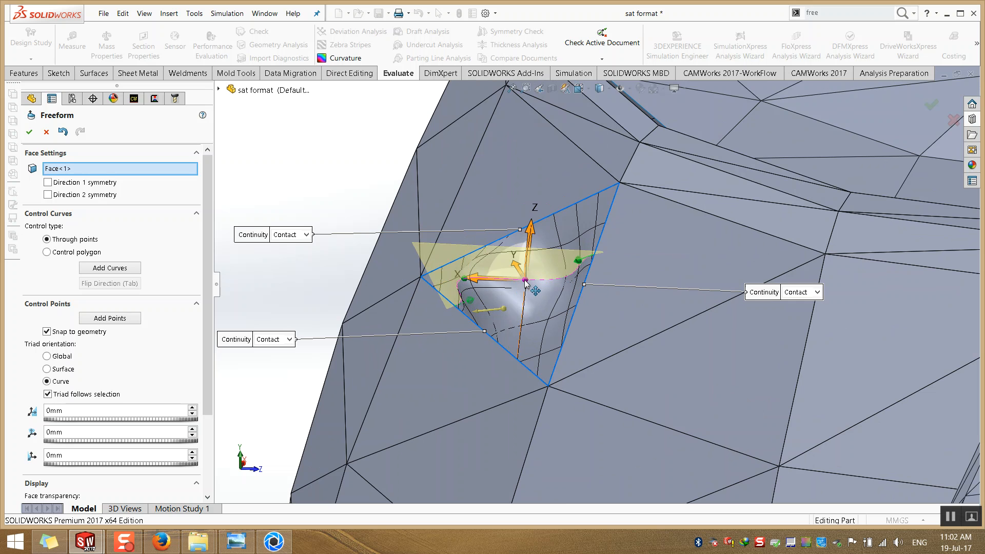
{"action": "left_click_drag", "start_coordinate": [512, 263], "coordinate": [492, 249]}
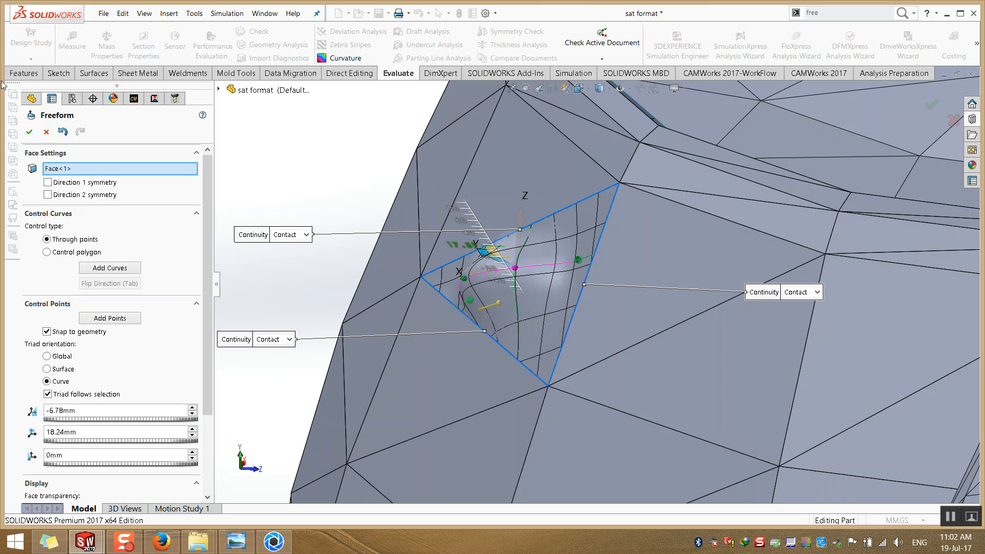
{"action": "left_click", "coordinate": [29, 132]}
Examine the freeform bulge on the teapot's main body from several angles, up close and from afar.
{"action": "middle_click_drag", "start_coordinate": [423, 269], "coordinate": [502, 355]}
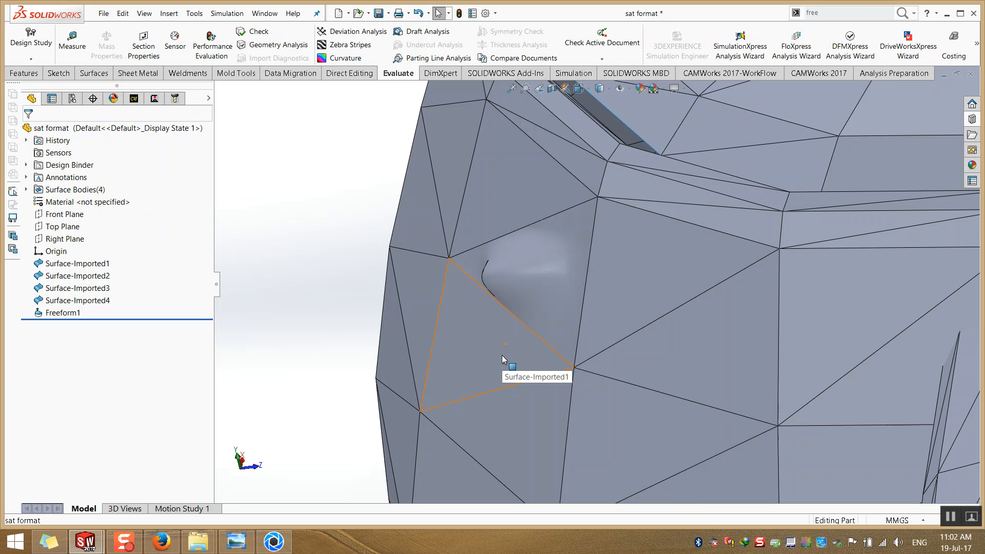
{"action": "middle_click_drag", "start_coordinate": [582, 290], "coordinate": [507, 262]}
{"action": "left_click", "coordinate": [507, 263]}
{"action": "scroll", "coordinate": [460, 211], "scroll_direction": "down", "scroll_amount": 5}
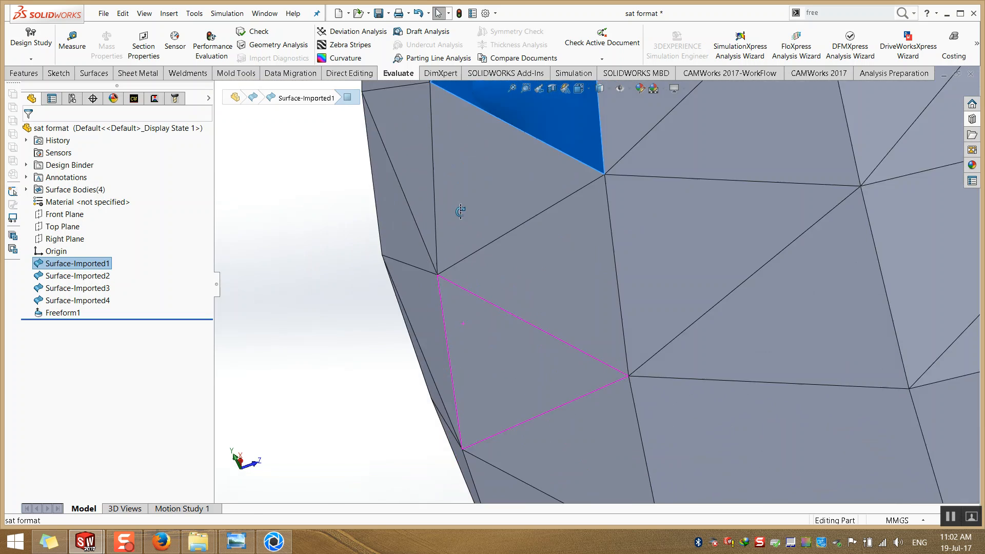
{"action": "scroll", "coordinate": [465, 153], "scroll_direction": "up", "scroll_amount": 5}
{"action": "scroll", "coordinate": [432, 259], "scroll_direction": "down", "scroll_amount": 4}
{"action": "middle_click_drag", "start_coordinate": [432, 259], "coordinate": [394, 285]}
{"action": "scroll", "coordinate": [392, 281], "scroll_direction": "up", "scroll_amount": 3}
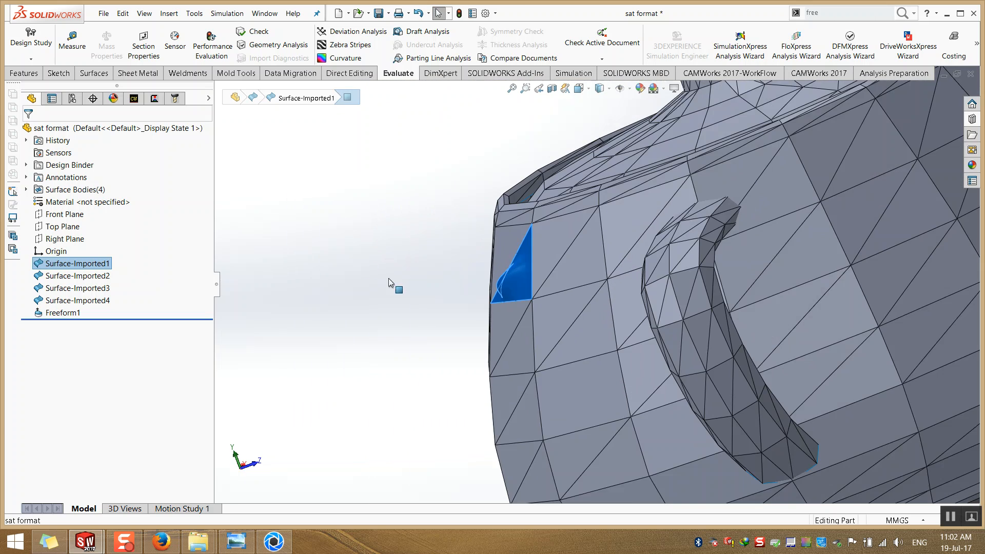
{"action": "left_click", "coordinate": [314, 262]}
{"action": "scroll", "coordinate": [328, 277], "scroll_direction": "up", "scroll_amount": 5}
{"action": "middle_click_drag", "start_coordinate": [347, 294], "coordinate": [380, 349]}
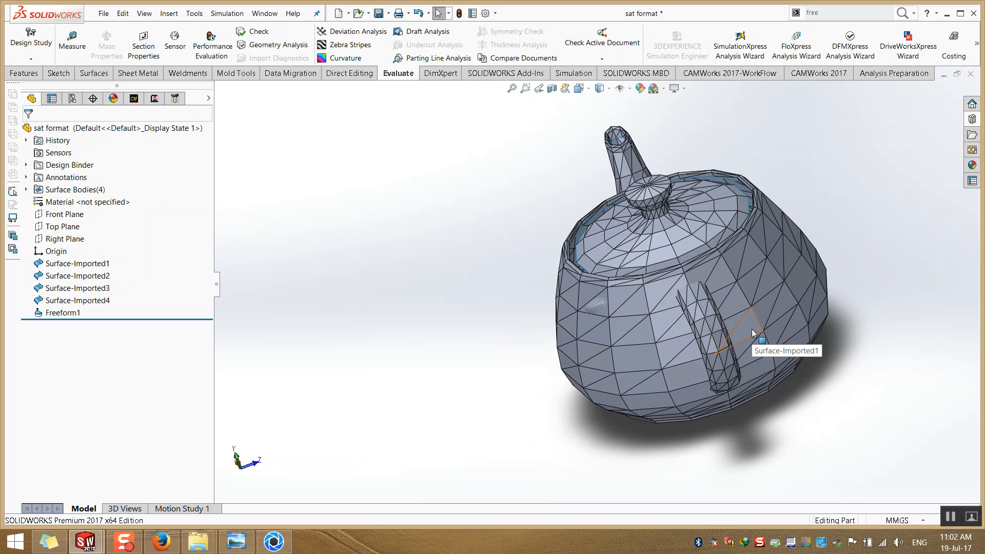
{"action": "scroll", "coordinate": [764, 331], "scroll_direction": "down", "scroll_amount": 5}
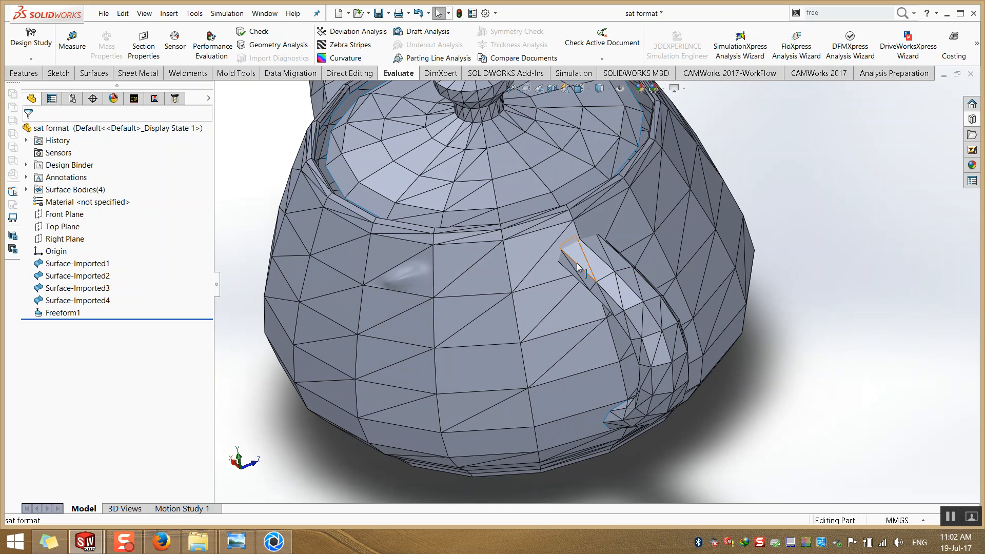
{"action": "scroll", "coordinate": [374, 194], "scroll_direction": "up", "scroll_amount": 5}
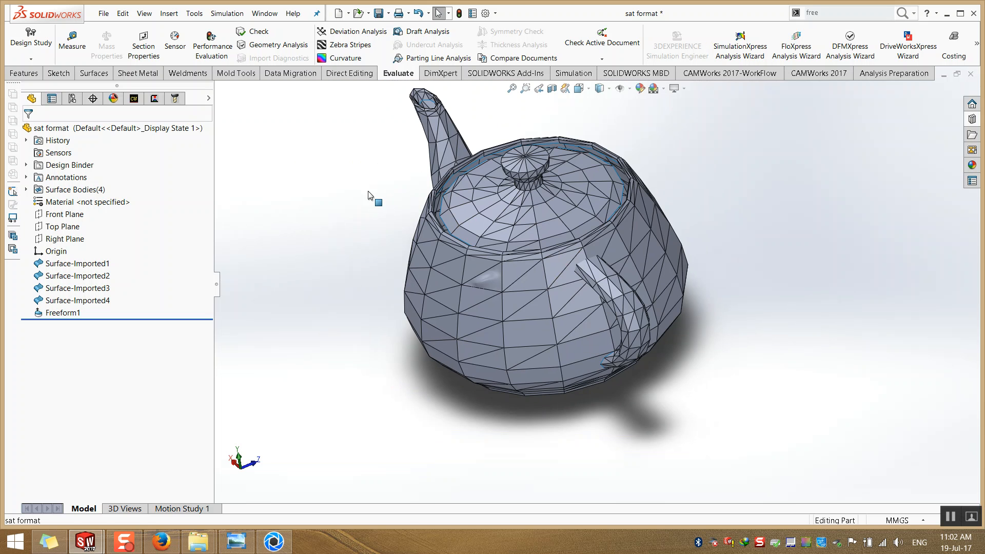
Examine the faceted surfaces of the whole teapot, including its lid, spout, handle and the deformed face.
{"action": "middle_click_drag", "start_coordinate": [374, 193], "coordinate": [408, 176]}
{"action": "middle_click_drag", "start_coordinate": [539, 252], "coordinate": [493, 221]}
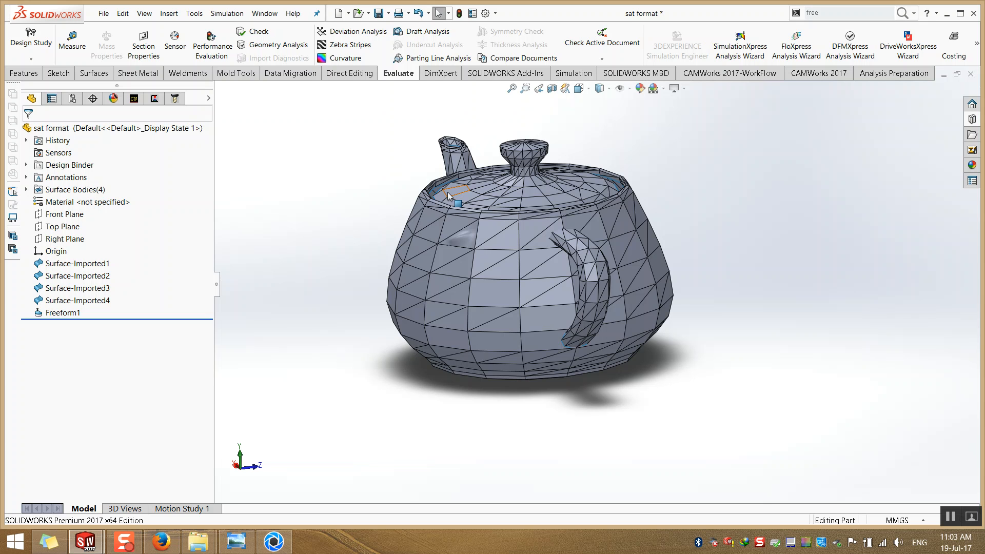
{"action": "middle_click_drag", "start_coordinate": [460, 248], "coordinate": [400, 253]}
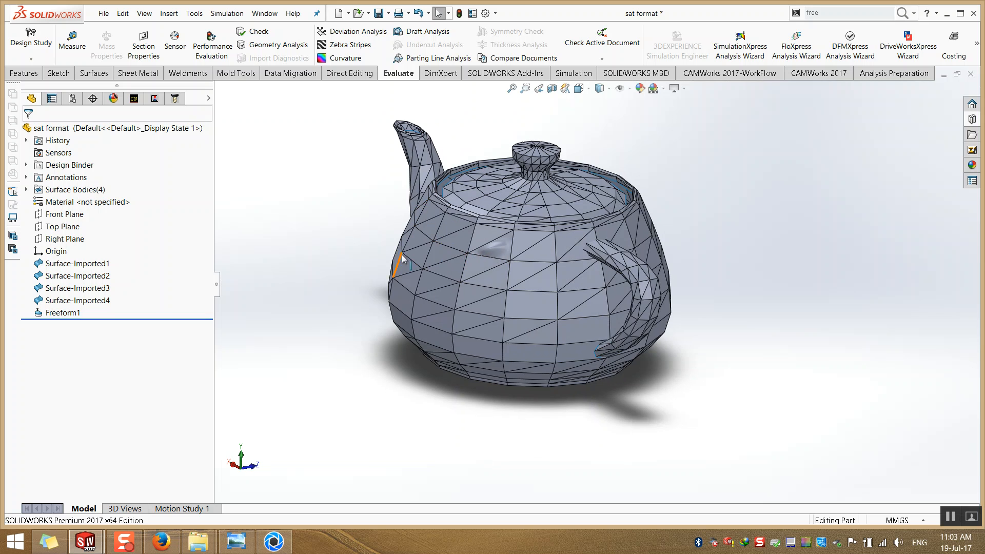
{"action": "middle_click_drag", "start_coordinate": [458, 245], "coordinate": [452, 242]}
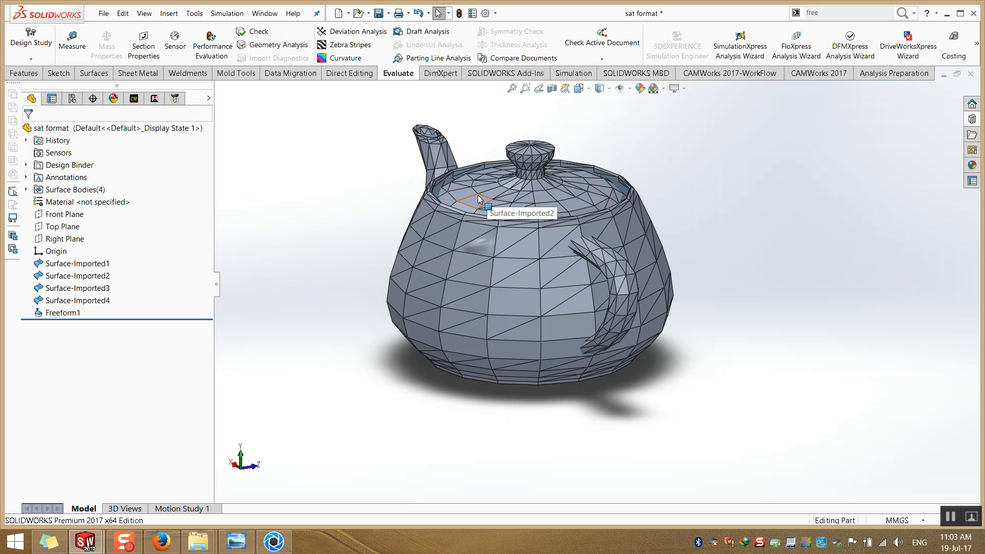
{"action": "scroll", "coordinate": [523, 240], "scroll_direction": "down", "scroll_amount": 5}
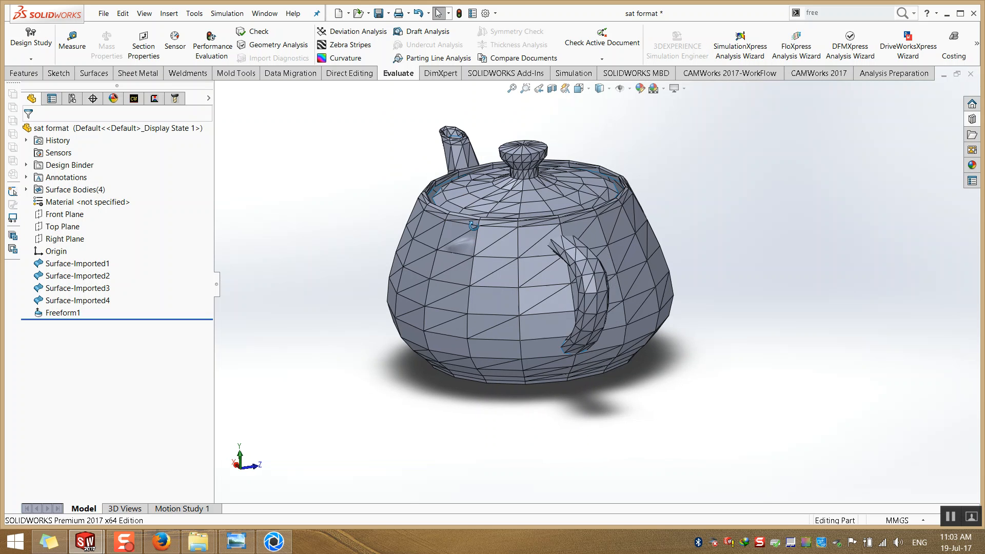
{"action": "scroll", "coordinate": [523, 240], "scroll_direction": "up", "scroll_amount": 5}
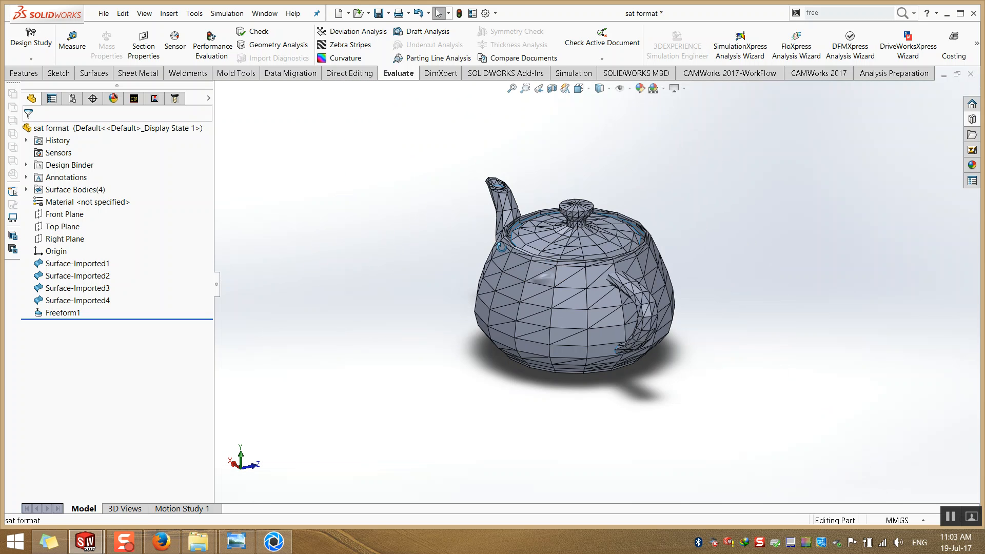
{"action": "scroll", "coordinate": [590, 231], "scroll_direction": "down", "scroll_amount": 10}
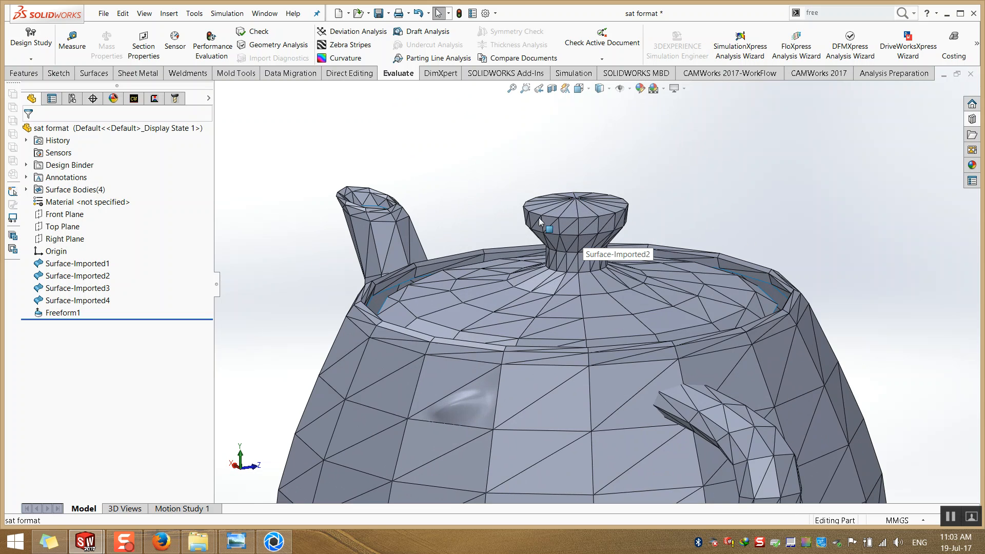
{"action": "scroll", "coordinate": [496, 394], "scroll_direction": "up", "scroll_amount": 10}
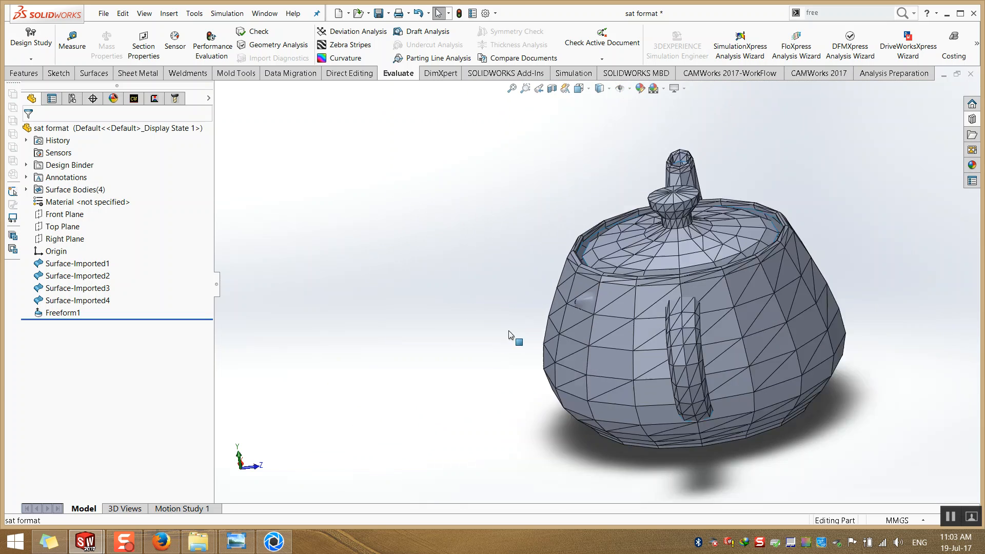
{"action": "middle_click_drag", "start_coordinate": [510, 334], "coordinate": [607, 319]}
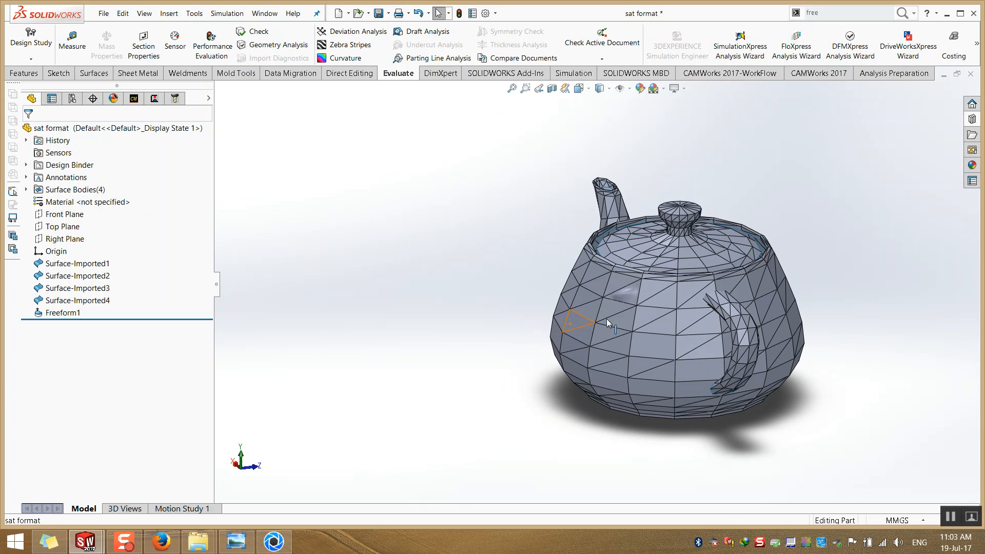
{"action": "scroll", "coordinate": [723, 315], "scroll_direction": "down", "scroll_amount": 5}
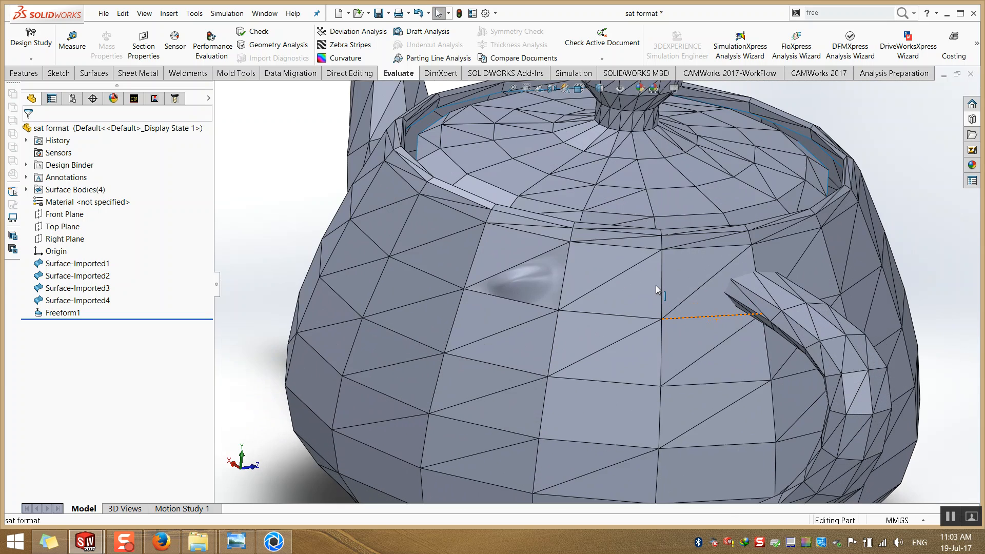
{"action": "scroll", "coordinate": [645, 331], "scroll_direction": "up", "scroll_amount": 1}
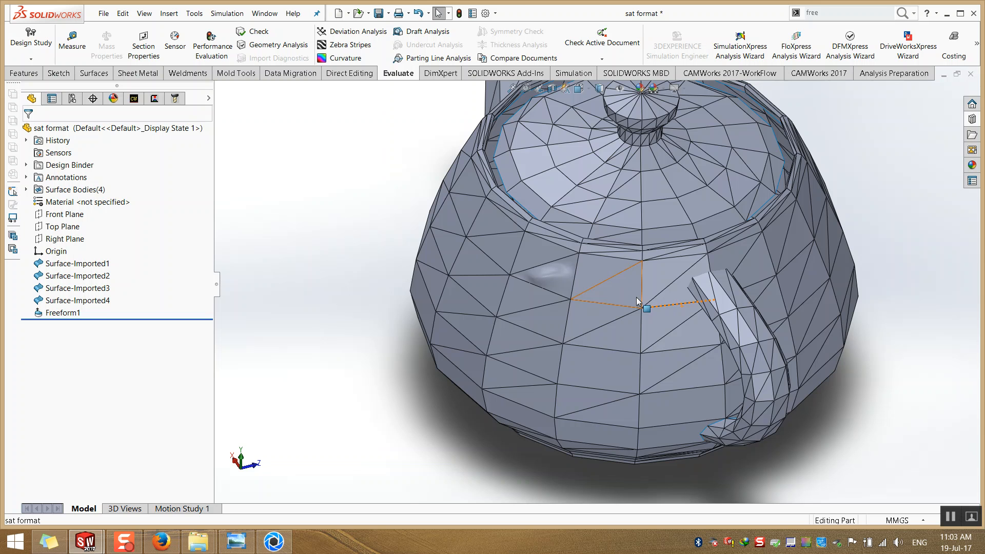
{"action": "scroll", "coordinate": [722, 333], "scroll_direction": "up", "scroll_amount": 2}
{"action": "scroll", "coordinate": [691, 204], "scroll_direction": "up", "scroll_amount": 2}
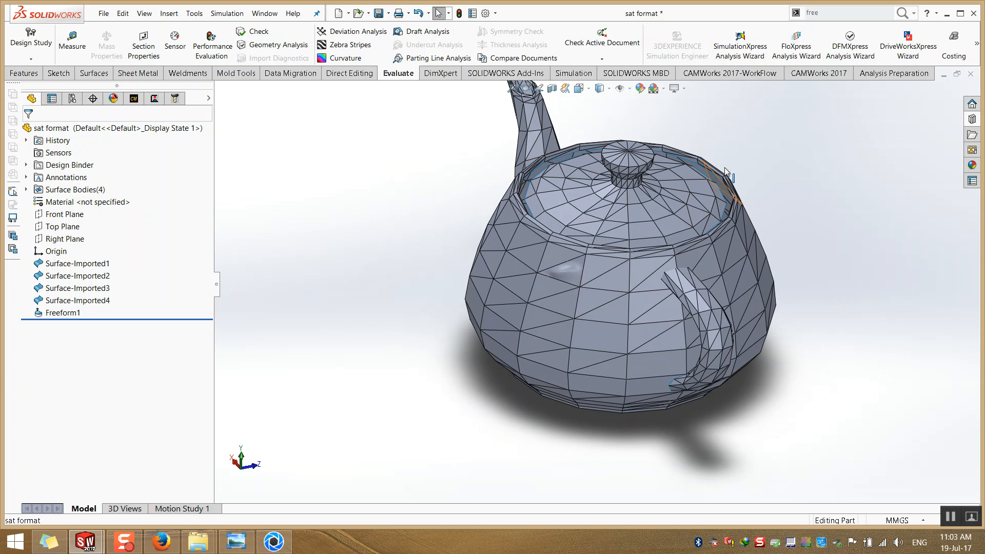
Close the sat format teapot document without saving its changes.
{"action": "left_click", "coordinate": [970, 74]}
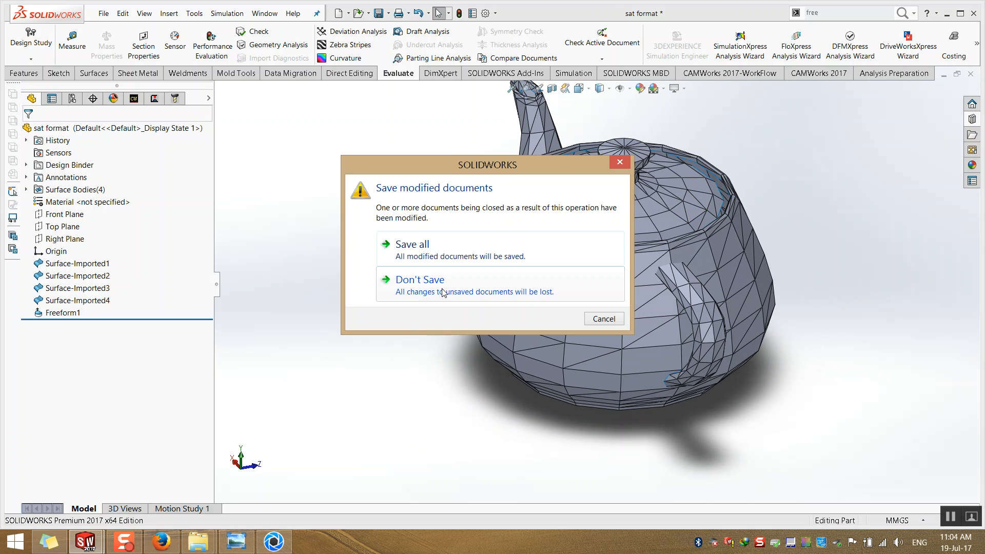
{"action": "left_click", "coordinate": [442, 296]}
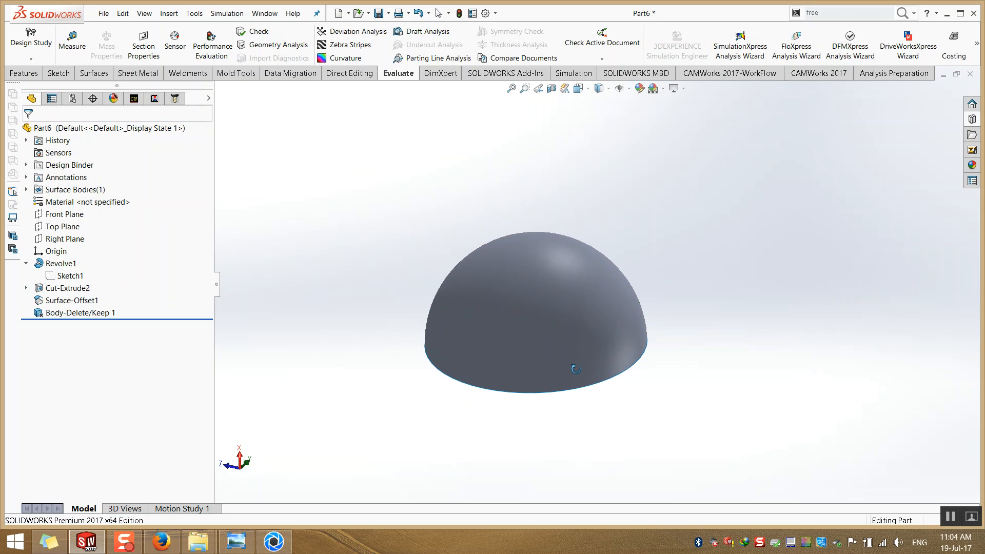
Start a sketch on the Right Plane and draw a vertical 1500 mm line from the origin to the dome's circular edge.
{"action": "left_click", "coordinate": [62, 239]}
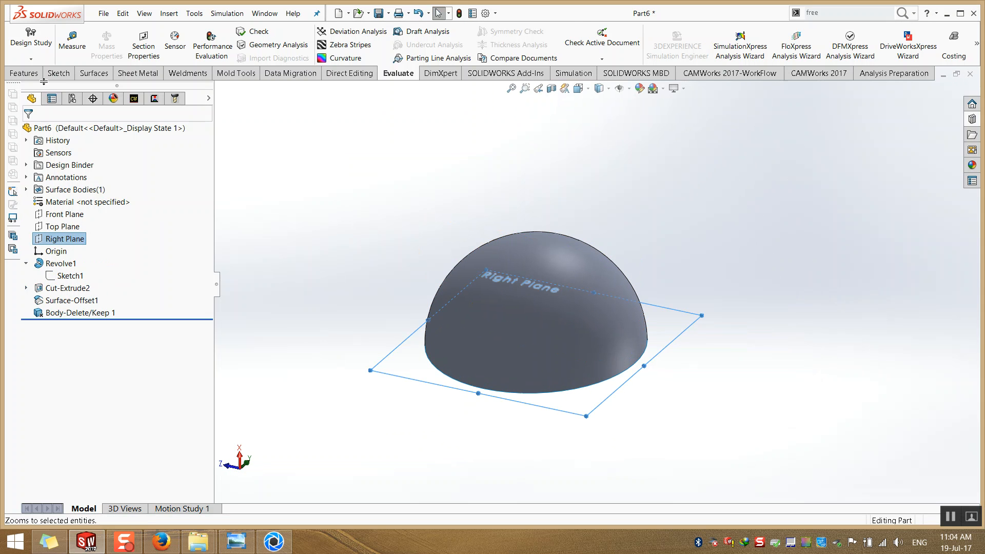
{"action": "left_click", "coordinate": [58, 73]}
{"action": "left_click", "coordinate": [20, 37]}
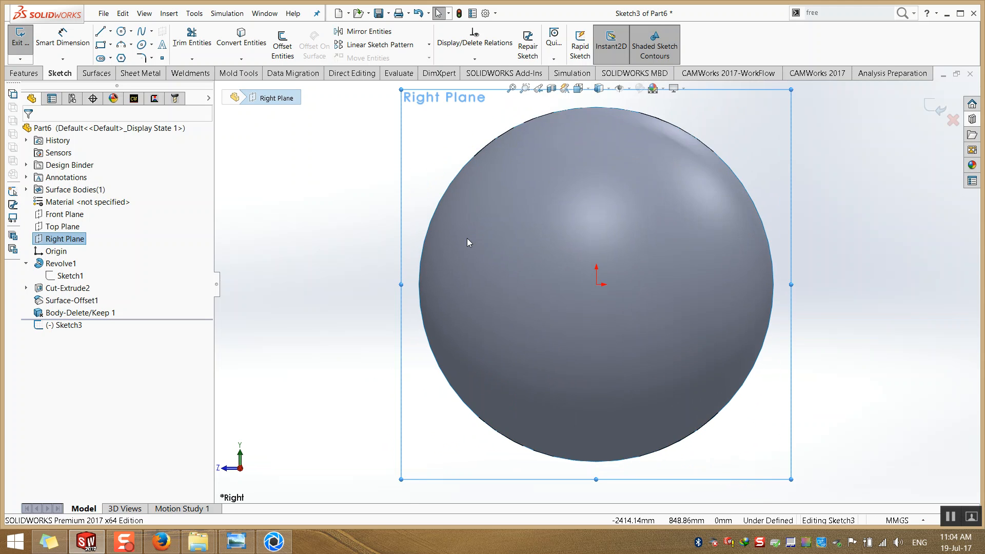
{"action": "left_click", "coordinate": [101, 32]}
{"action": "mouse_move", "coordinate": [597, 286]}
{"action": "left_mouse_down"}
{"action": "mouse_move", "coordinate": [608, 191]}
{"action": "mouse_move", "coordinate": [596, 198]}
{"action": "left_mouse_up"}
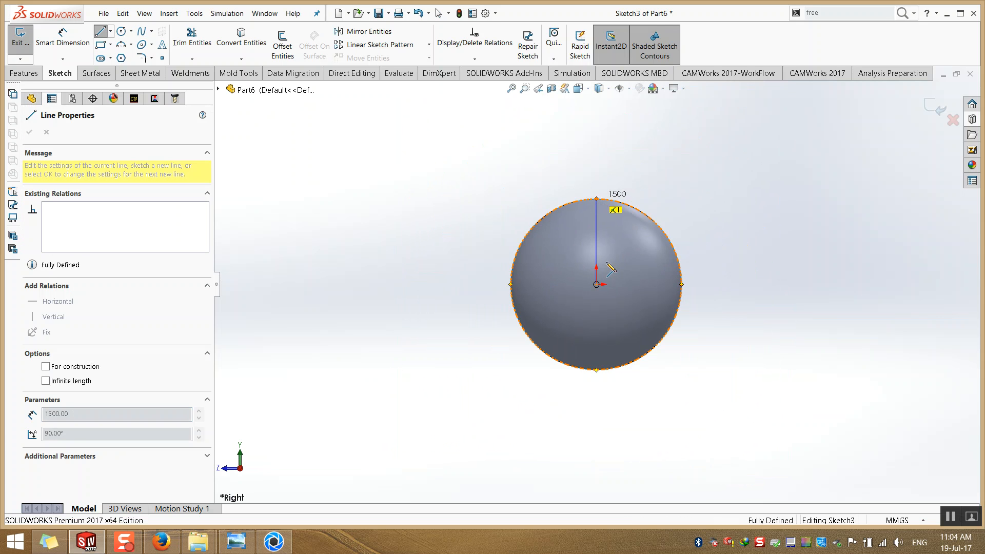
{"action": "scroll", "coordinate": [611, 267], "scroll_direction": "down", "scroll_amount": 3}
{"action": "key", "text": "Escape"}
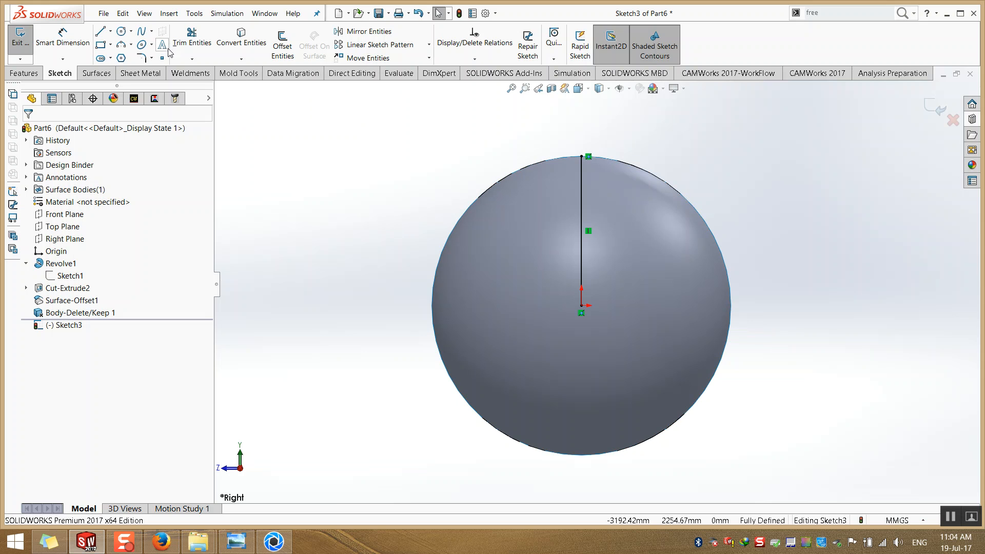
Circular-pattern the vertical line about the origin with 34 equally spaced instances over 360 degrees, and finish the sketch.
{"action": "left_click", "coordinate": [836, 19]}
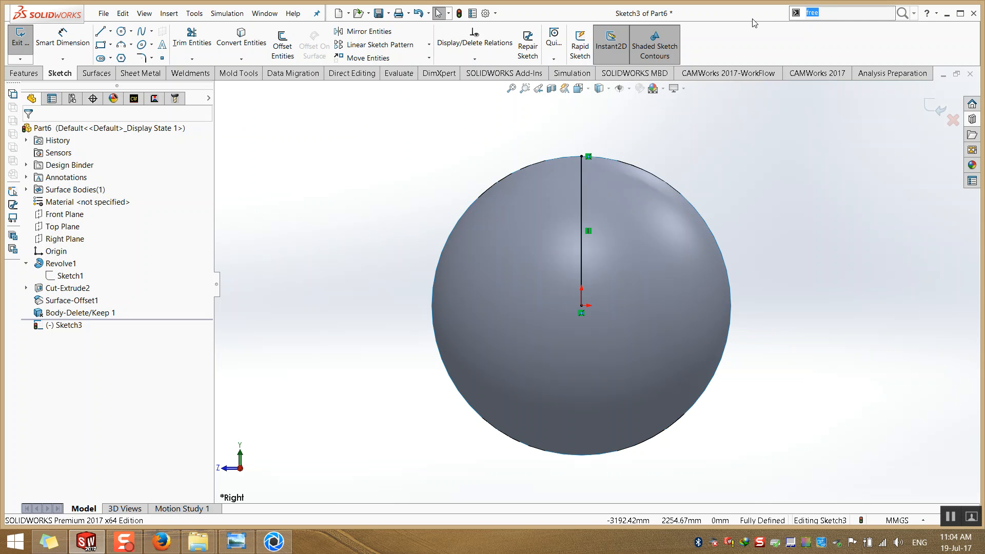
{"action": "type", "text": "patt"}
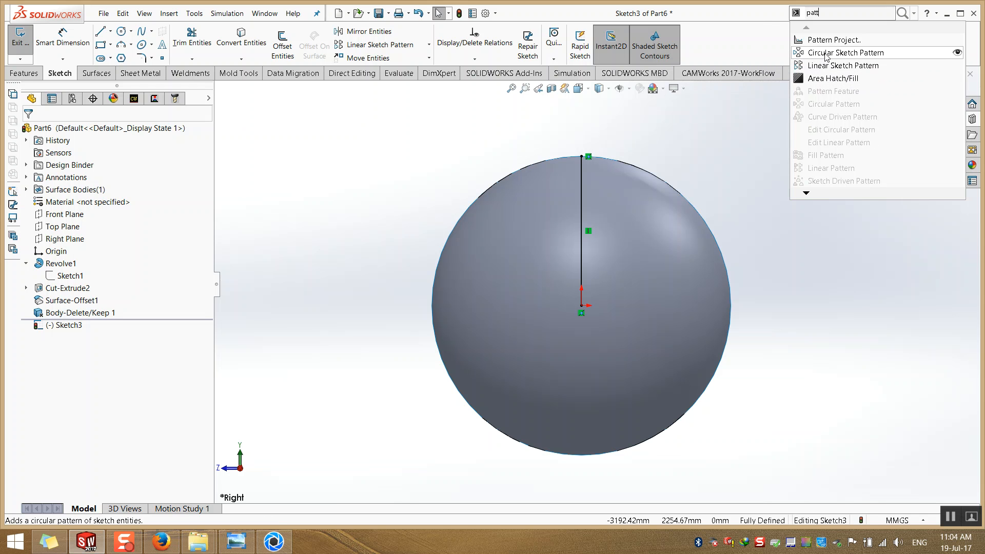
{"action": "left_click", "coordinate": [846, 52]}
{"action": "left_click", "coordinate": [116, 169]}
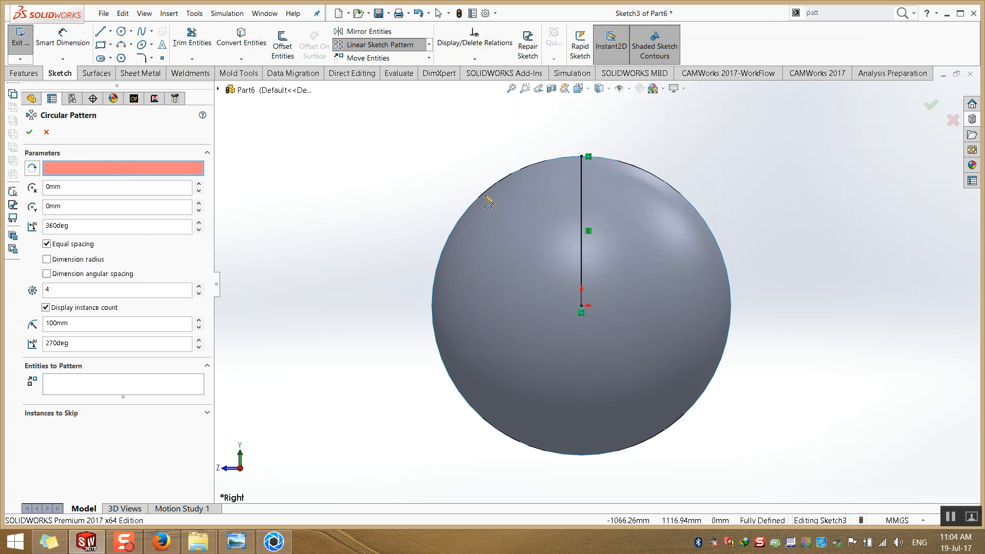
{"action": "left_click", "coordinate": [582, 305]}
{"action": "left_click_drag", "start_coordinate": [65, 289], "coordinate": [24, 293]}
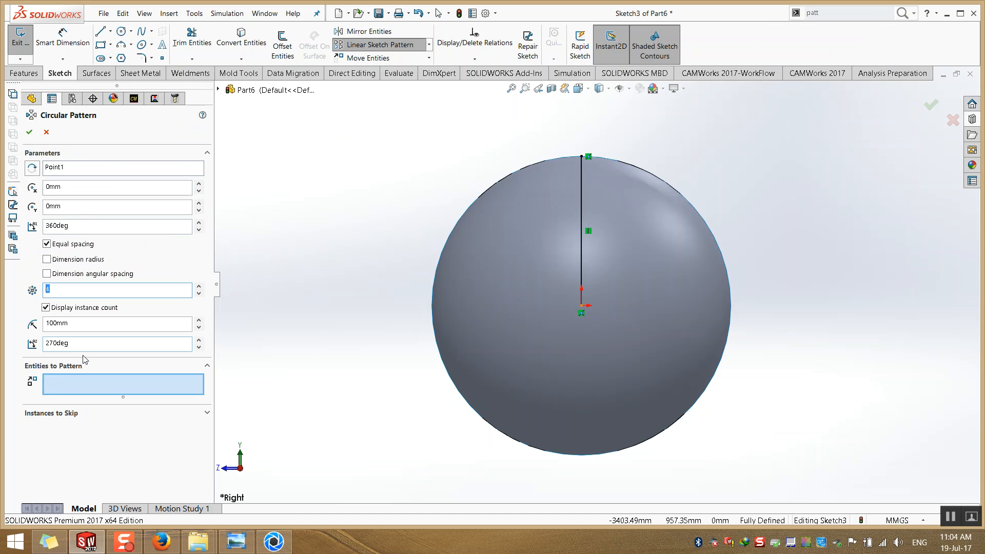
{"action": "left_click", "coordinate": [581, 238]}
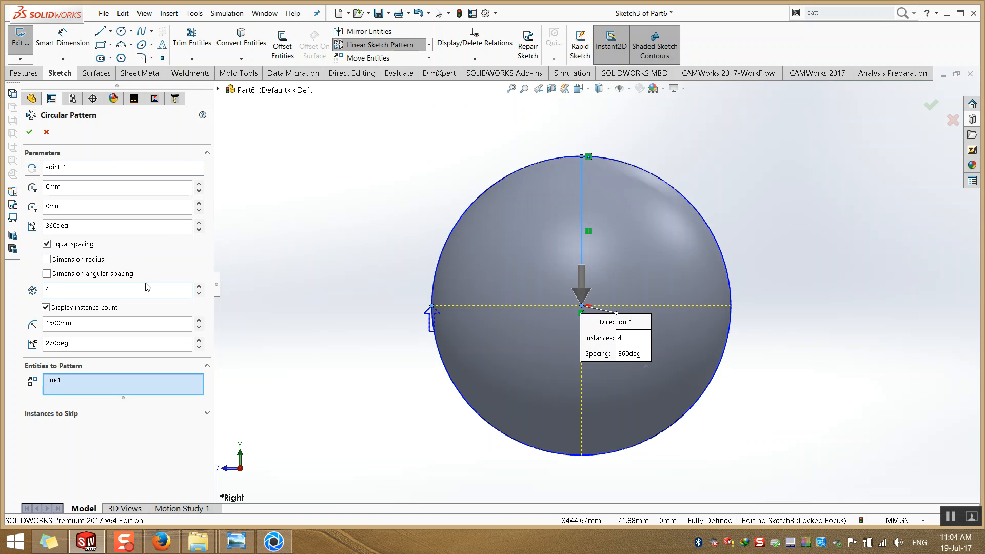
{"action": "left_click", "coordinate": [199, 286]}
{"action": "left_click", "coordinate": [198, 286]}
{"action": "left_click", "coordinate": [198, 286]}
{"action": "left_click", "coordinate": [199, 287]}
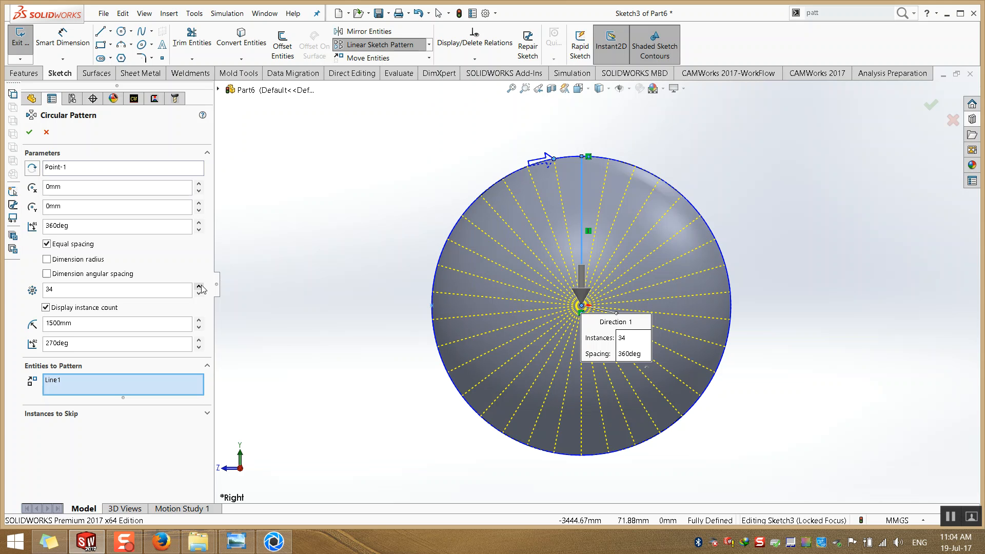
{"action": "left_click", "coordinate": [29, 133]}
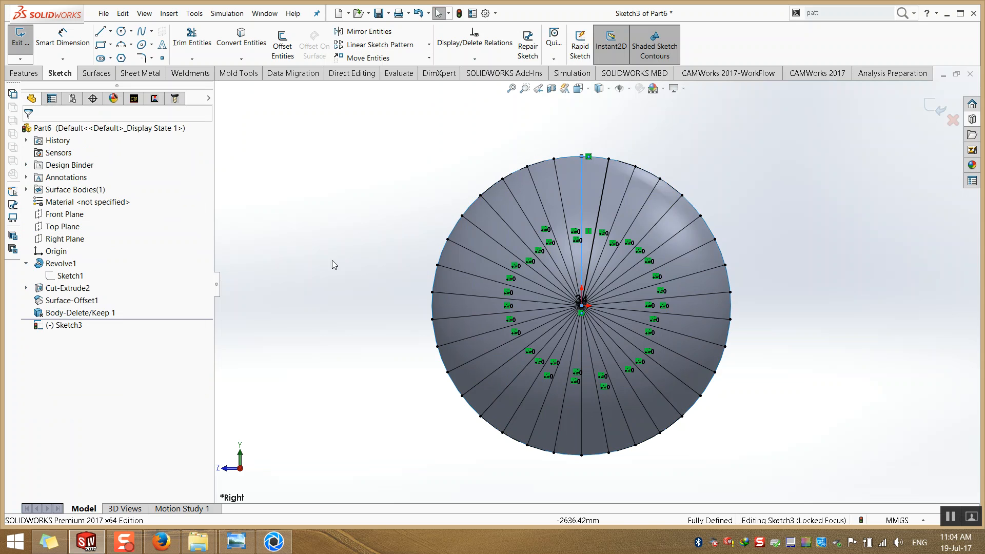
{"action": "left_click", "coordinate": [934, 103]}
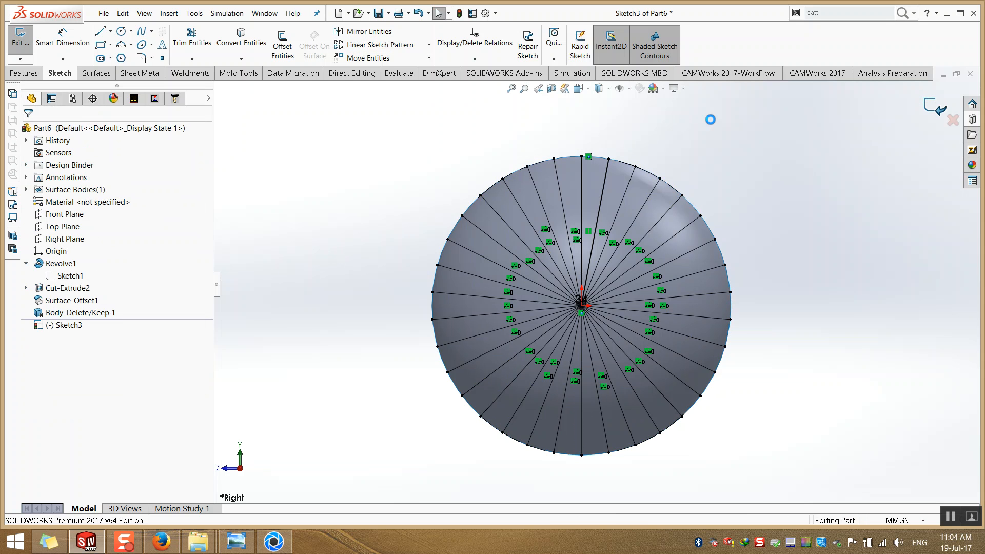
Try to split the dome face with a projected Split Line of the radial sketch, using single direction and reverse direction.
{"action": "middle_click_drag", "start_coordinate": [492, 273], "coordinate": [475, 90]}
{"action": "scroll", "coordinate": [508, 279], "scroll_direction": "up", "scroll_amount": 2}
{"action": "middle_click_drag", "start_coordinate": [516, 287], "coordinate": [570, 307]}
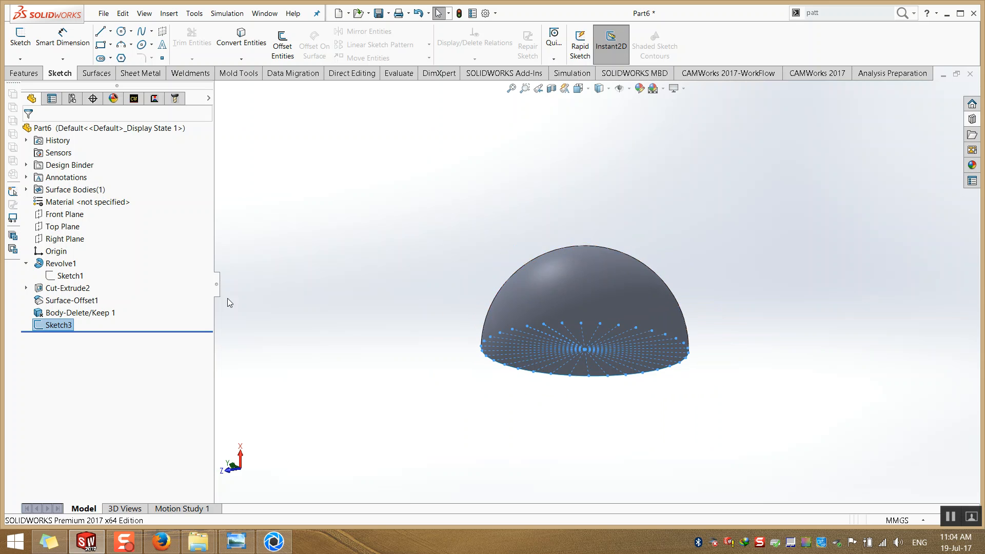
{"action": "left_click", "coordinate": [16, 74]}
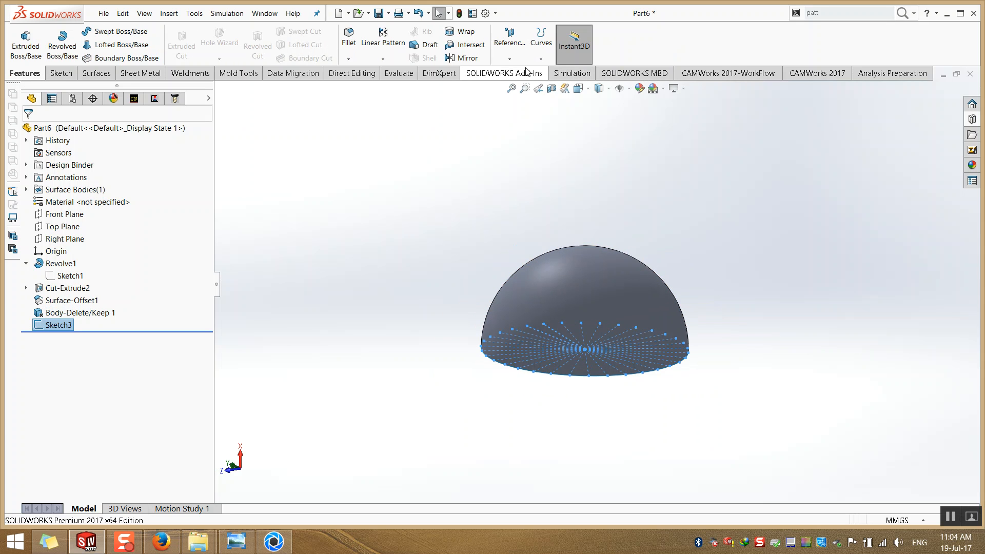
{"action": "left_click", "coordinate": [510, 58]}
{"action": "left_click", "coordinate": [538, 55]}
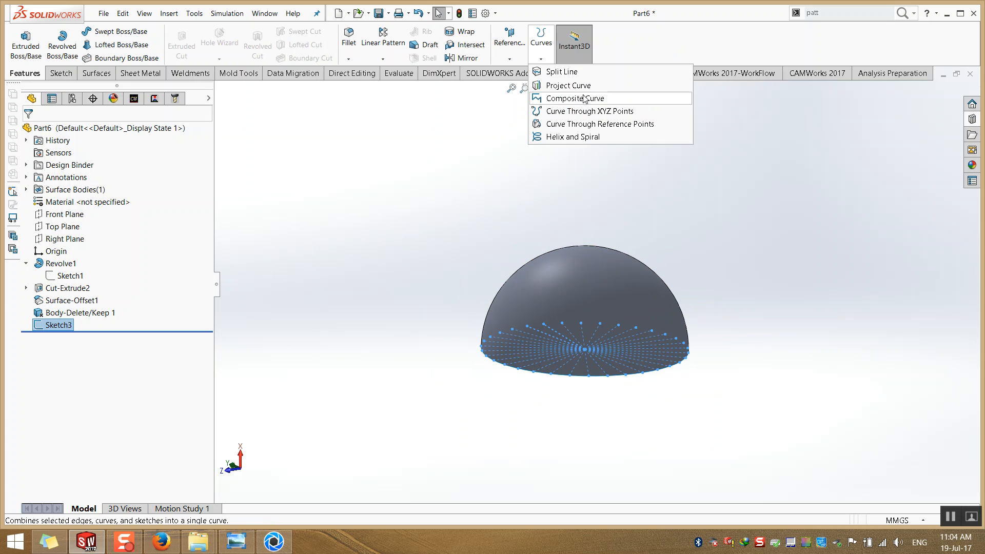
{"action": "left_click", "coordinate": [561, 72]}
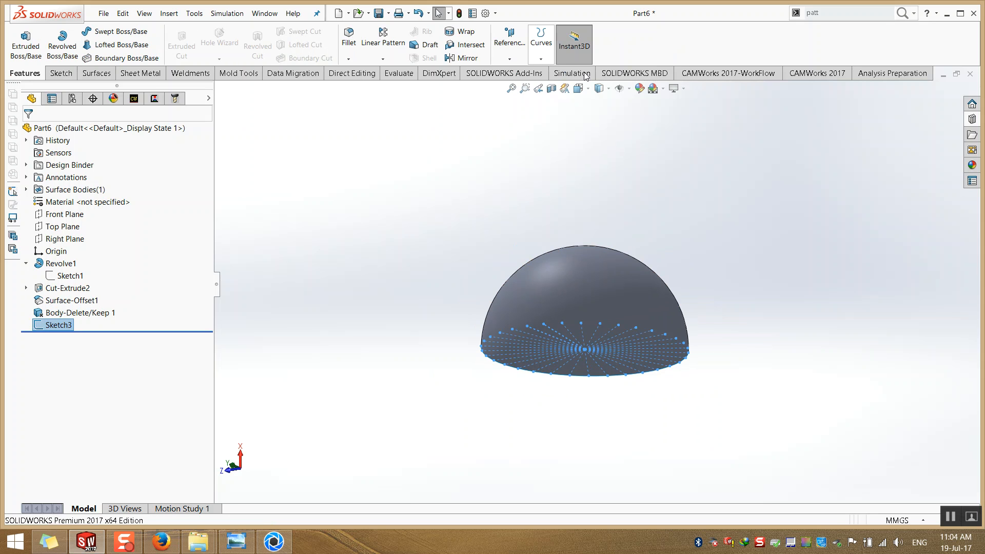
{"action": "left_click", "coordinate": [582, 275]}
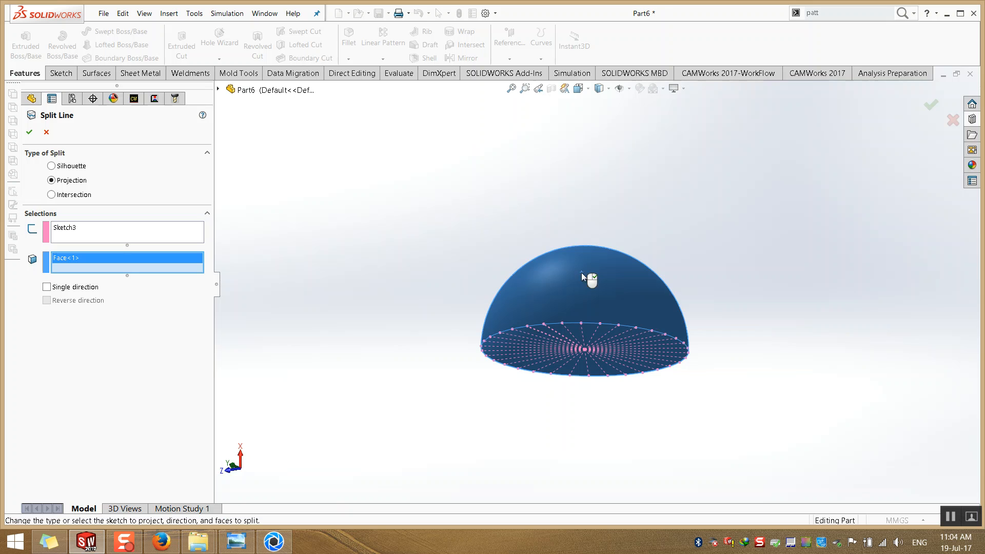
{"action": "left_click", "coordinate": [47, 288]}
{"action": "left_click", "coordinate": [47, 301]}
{"action": "left_click", "coordinate": [29, 132]}
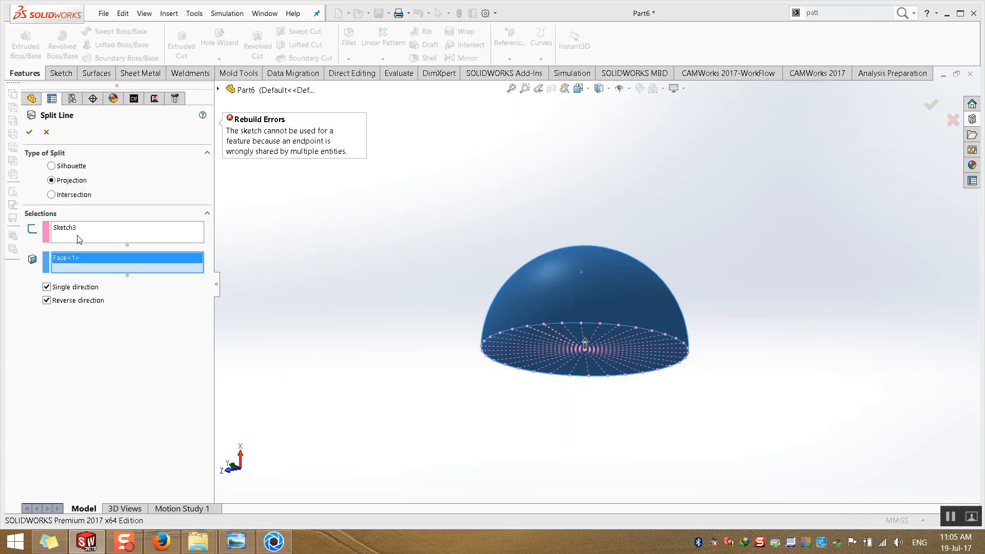
{"action": "left_click", "coordinate": [47, 132]}
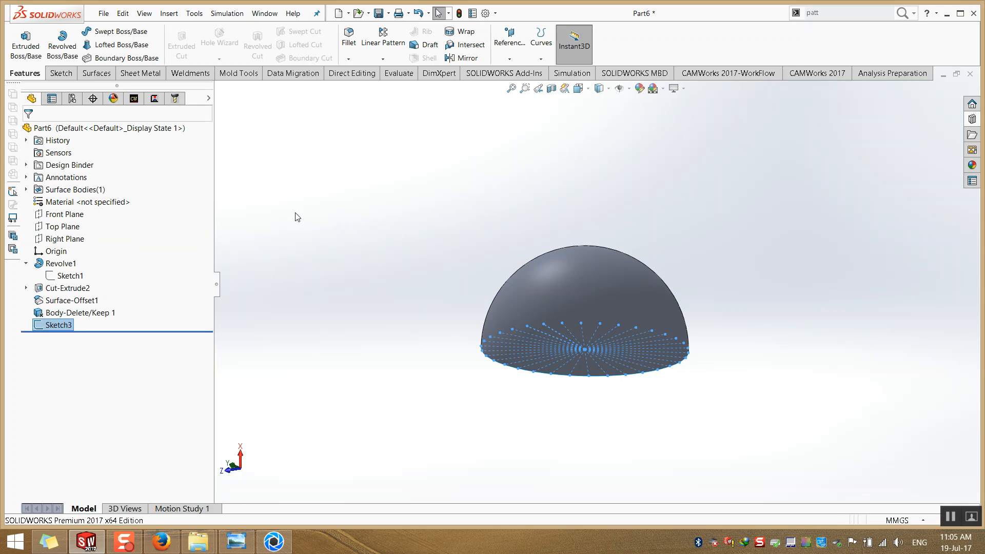
Try to extrude the radial line sketch as a surface, blind to 1933 mm, through the dome.
{"action": "left_click", "coordinate": [59, 73]}
{"action": "left_click", "coordinate": [95, 73]}
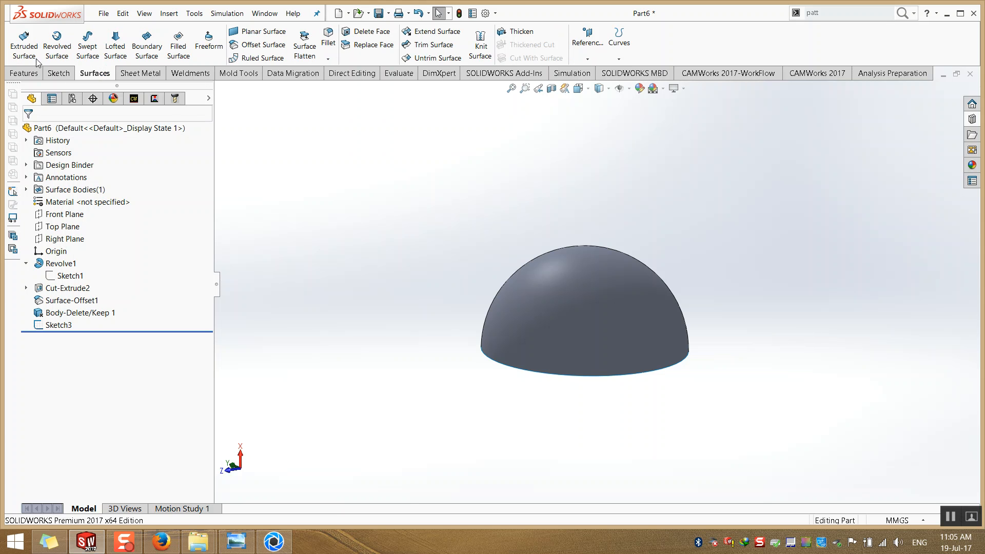
{"action": "left_click", "coordinate": [24, 47]}
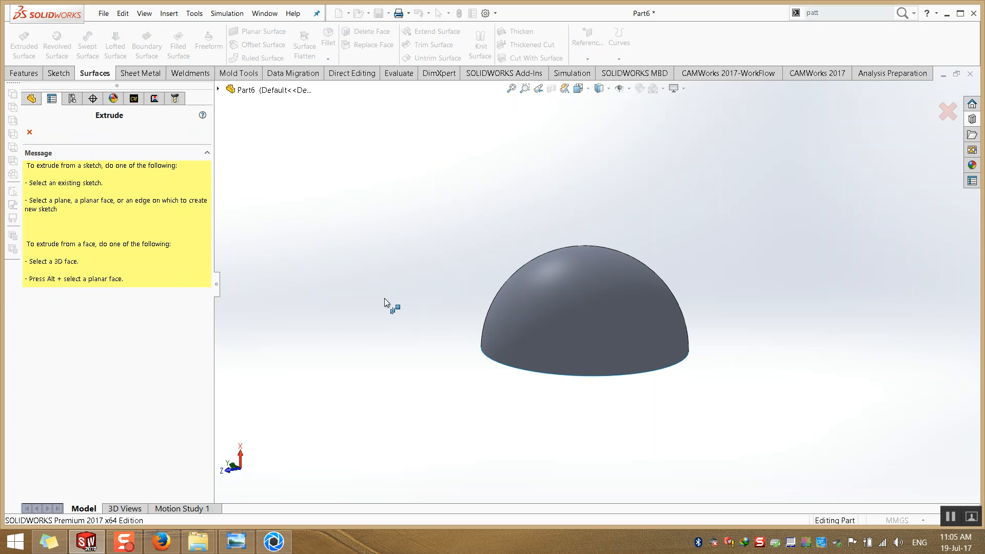
{"action": "left_click", "coordinate": [219, 90]}
{"action": "left_click", "coordinate": [261, 275]}
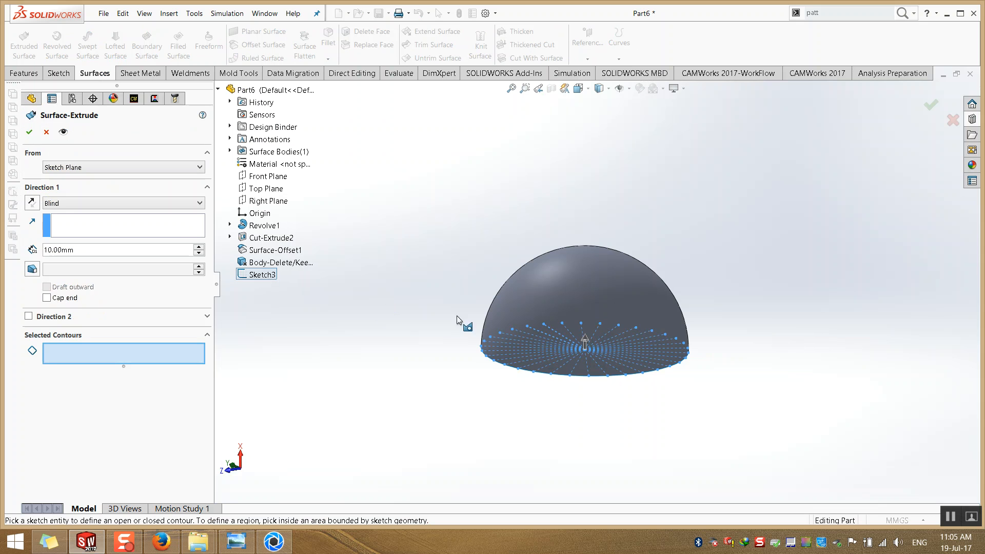
{"action": "left_click_drag", "start_coordinate": [584, 339], "coordinate": [591, 222]}
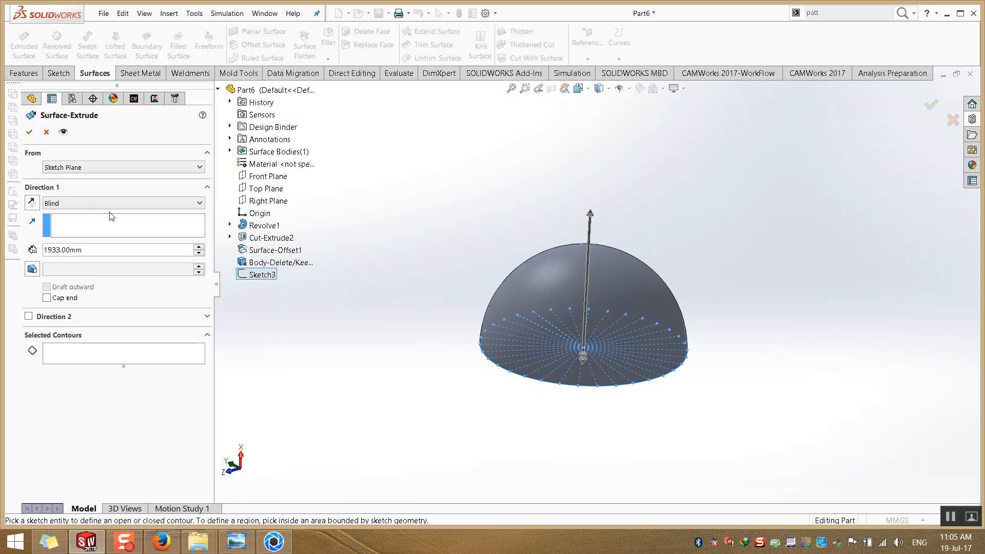
{"action": "left_click", "coordinate": [29, 132]}
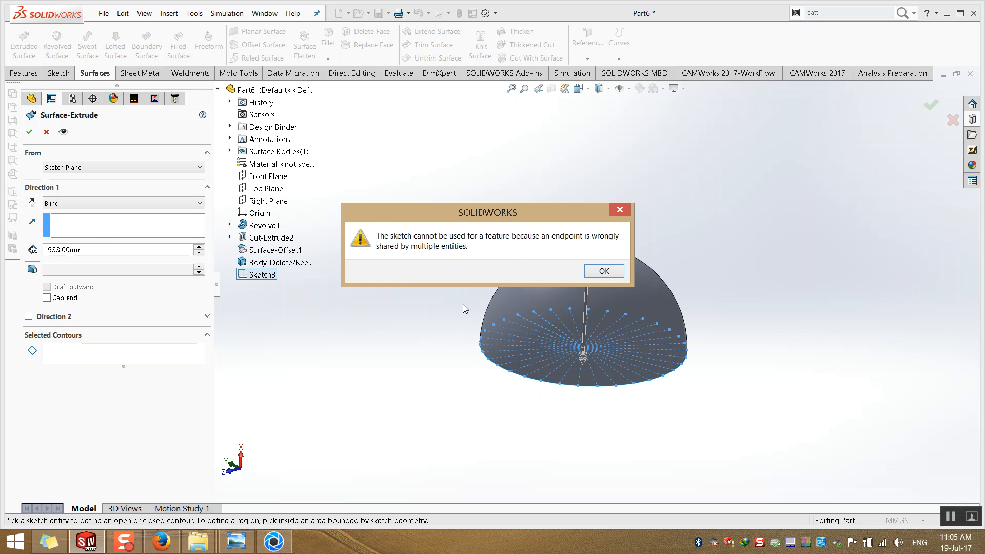
{"action": "left_click", "coordinate": [589, 271]}
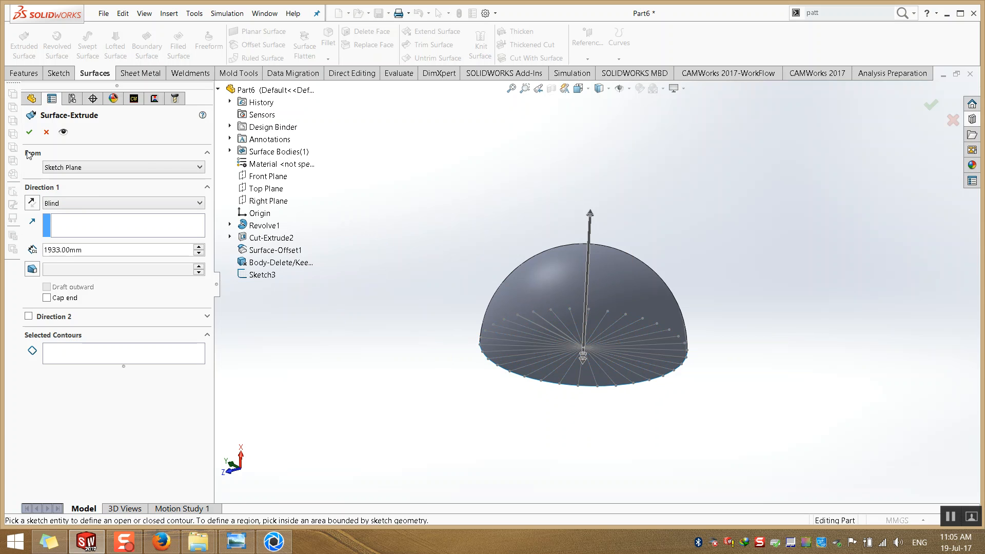
{"action": "left_click", "coordinate": [46, 132]}
Reopen the radial sketch and delete all of its patterned lines.
{"action": "right_click", "coordinate": [57, 324]}
{"action": "left_click", "coordinate": [62, 288]}
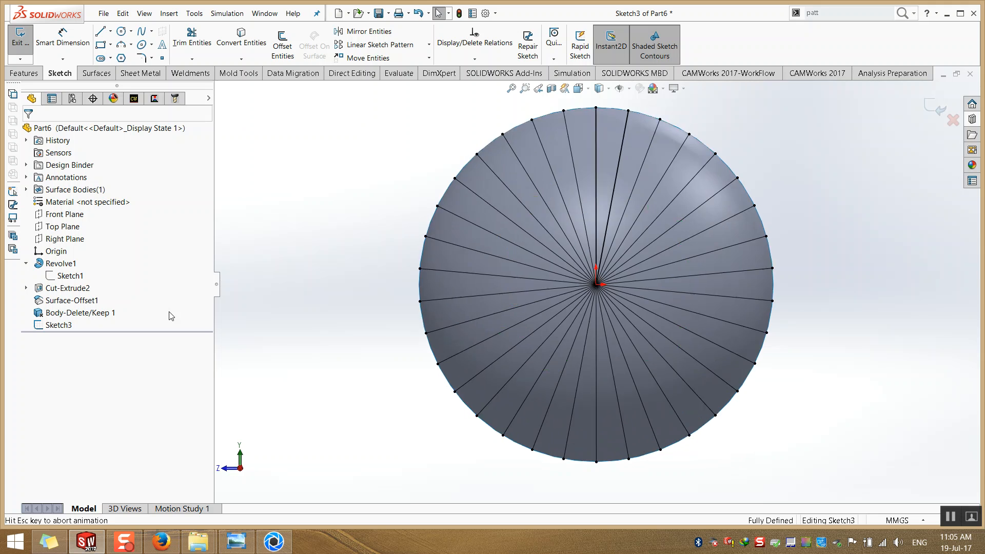
{"action": "left_click_drag", "start_coordinate": [508, 415], "coordinate": [720, 183]}
{"action": "key", "text": "Delete"}
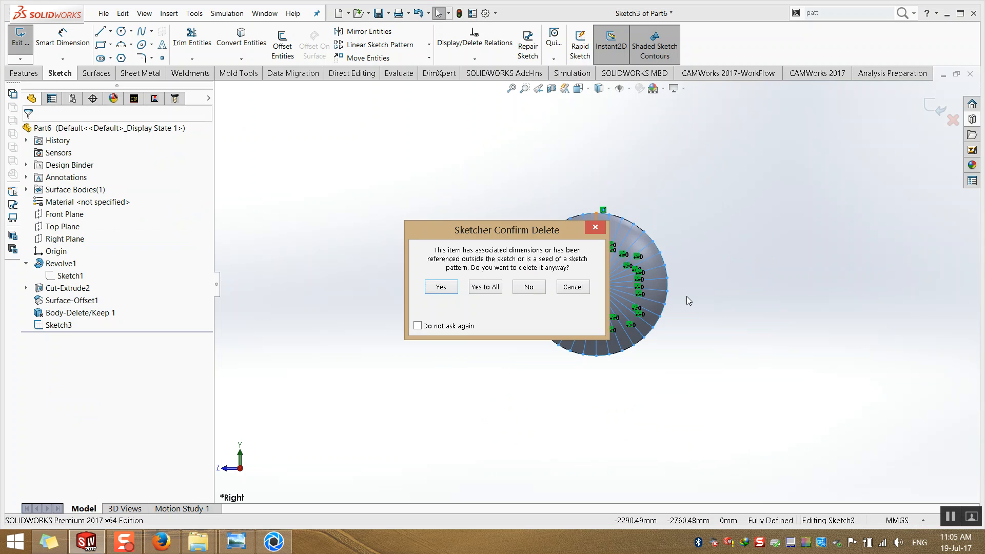
{"action": "left_click", "coordinate": [475, 292]}
Draw one vertical line about 1678 mm long from the origin past the dome's circular edge, and finish the sketch.
{"action": "key", "text": "l"}
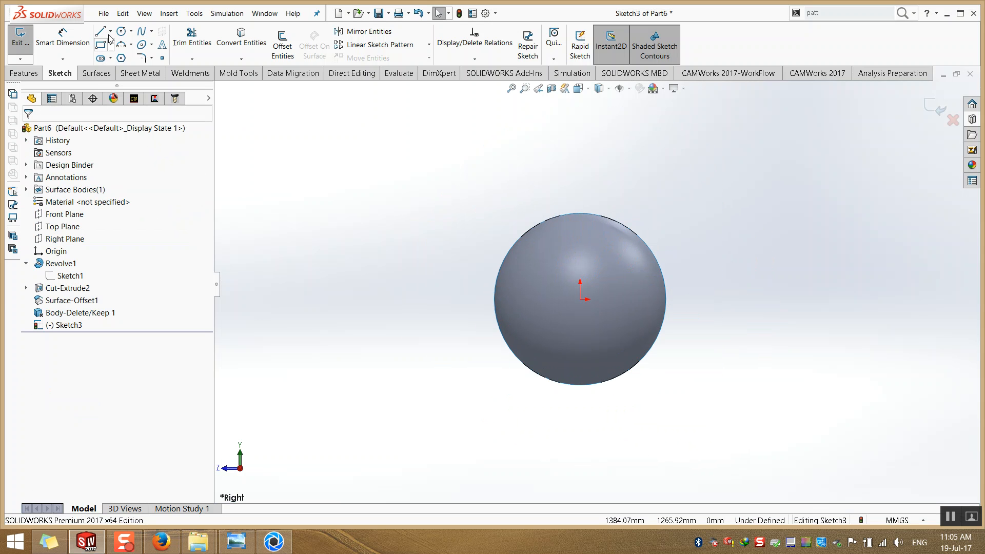
{"action": "left_click", "coordinate": [581, 300]}
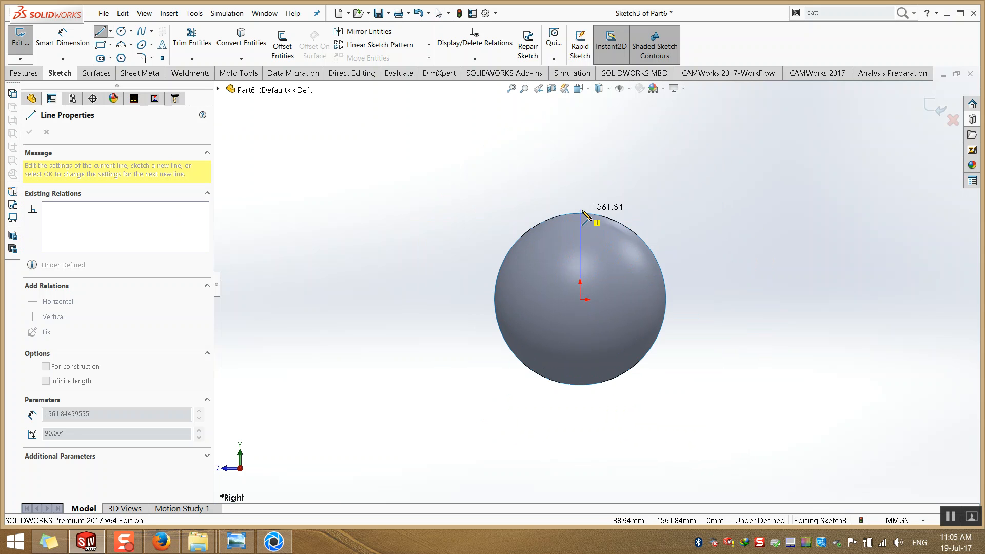
{"action": "left_click", "coordinate": [580, 203]}
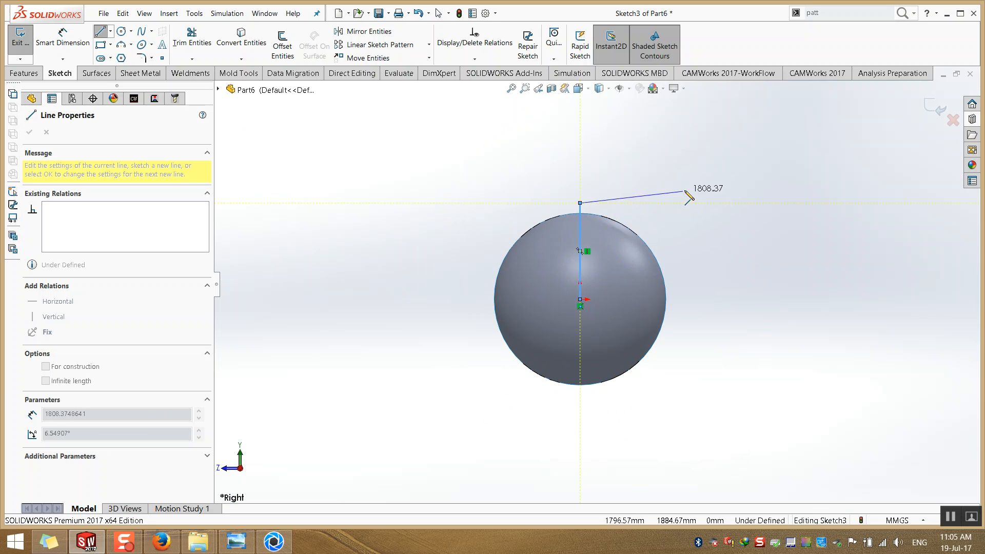
{"action": "key", "text": "Escape"}
{"action": "left_click", "coordinate": [930, 115]}
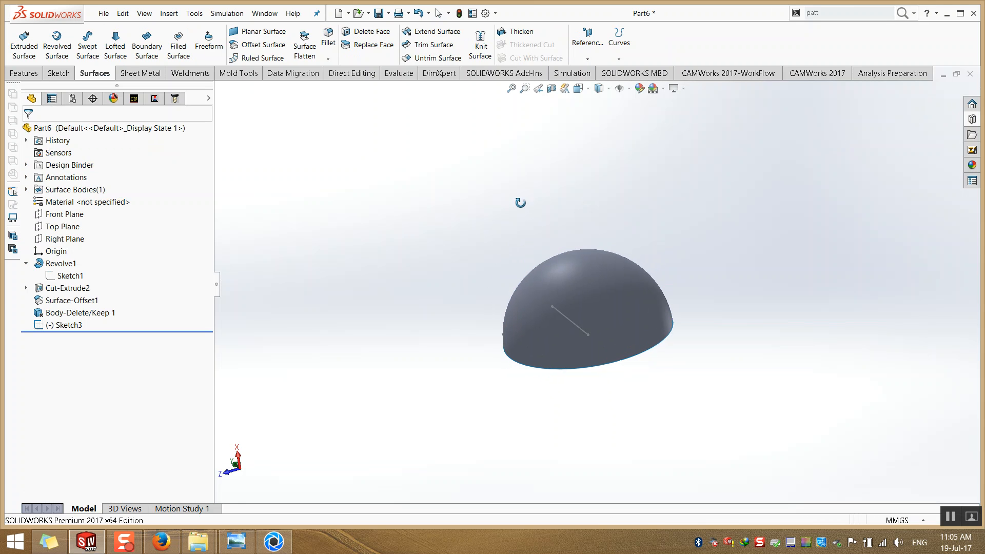
Extrude the single line as a surface, blind to 2211 mm, upward through the dome.
{"action": "left_click", "coordinate": [24, 41]}
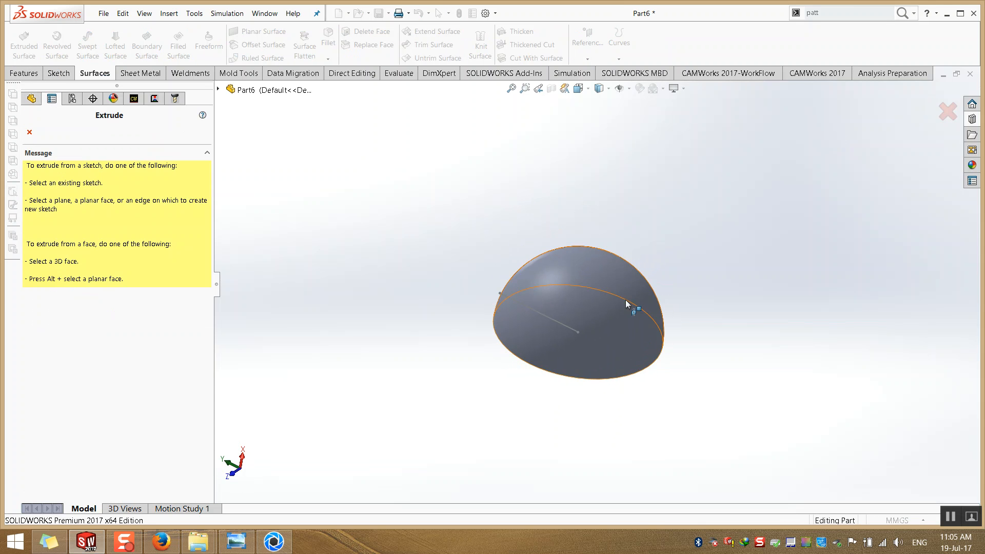
{"action": "left_click", "coordinate": [543, 319]}
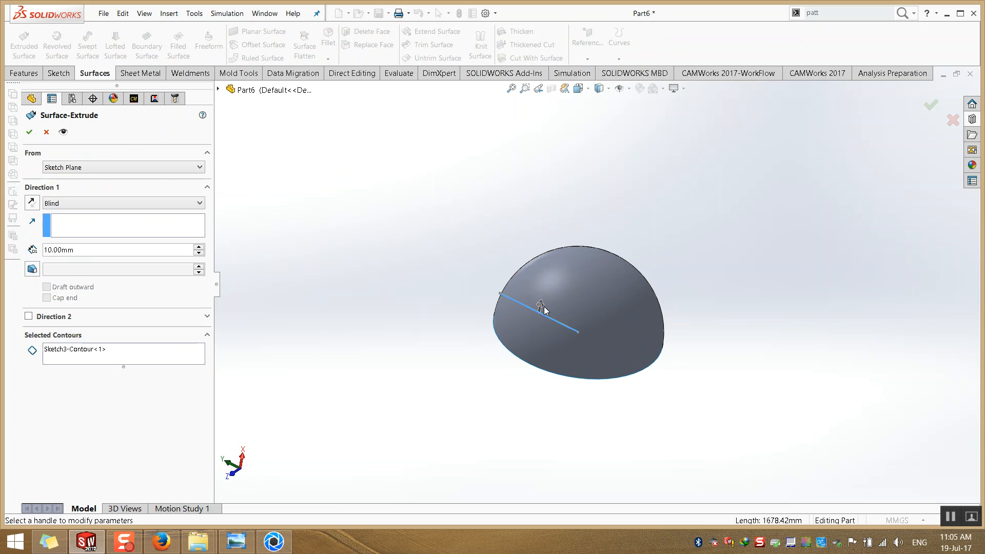
{"action": "left_click_drag", "start_coordinate": [540, 308], "coordinate": [558, 198]}
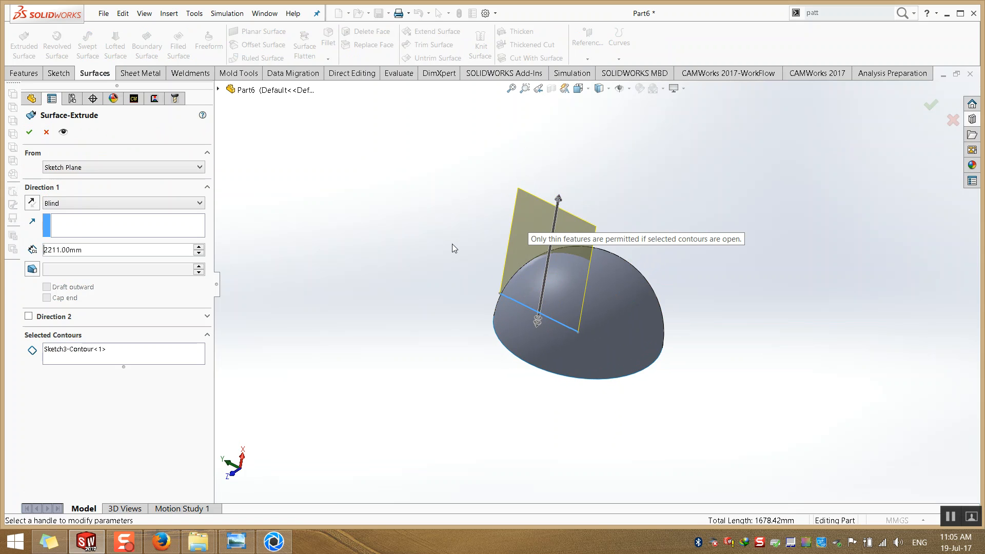
{"action": "key", "text": "Return"}
{"action": "middle_click_drag", "start_coordinate": [446, 331], "coordinate": [364, 441]}
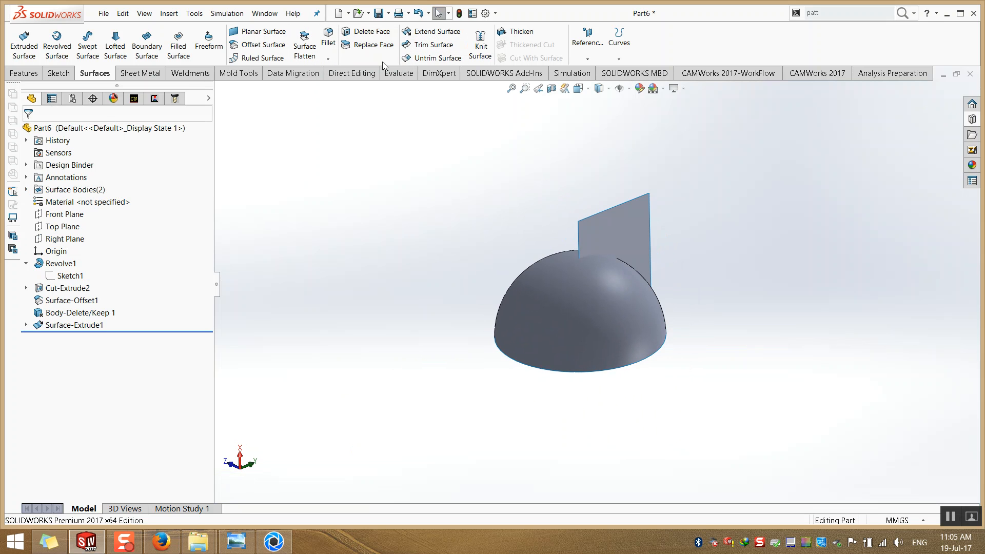
Circular-pattern the vertical surface body about its central edge, equally spaced over 360 degrees with 32 instances.
{"action": "left_click", "coordinate": [832, 18]}
{"action": "type", "text": "patte"}
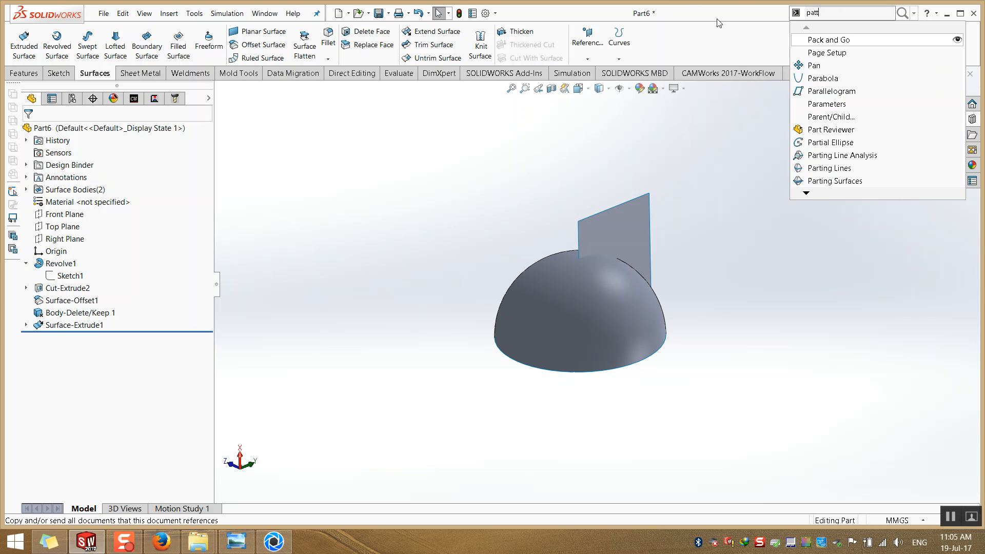
{"action": "left_click", "coordinate": [834, 52]}
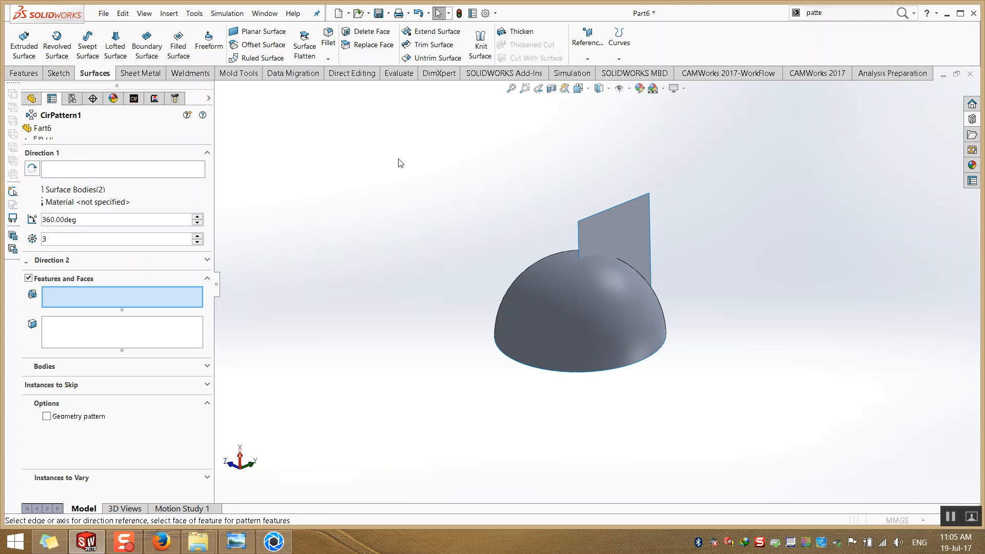
{"action": "left_click", "coordinate": [54, 173]}
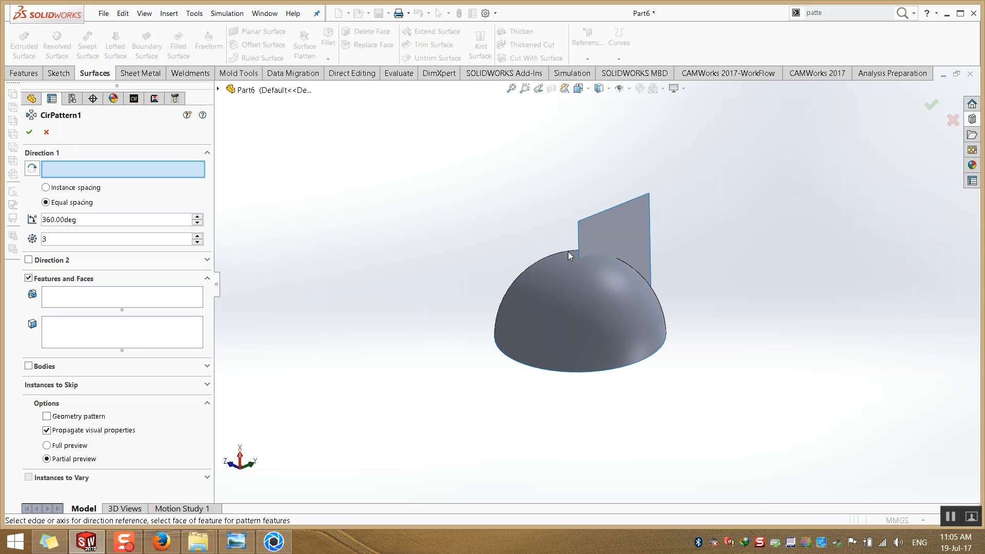
{"action": "left_click", "coordinate": [579, 246]}
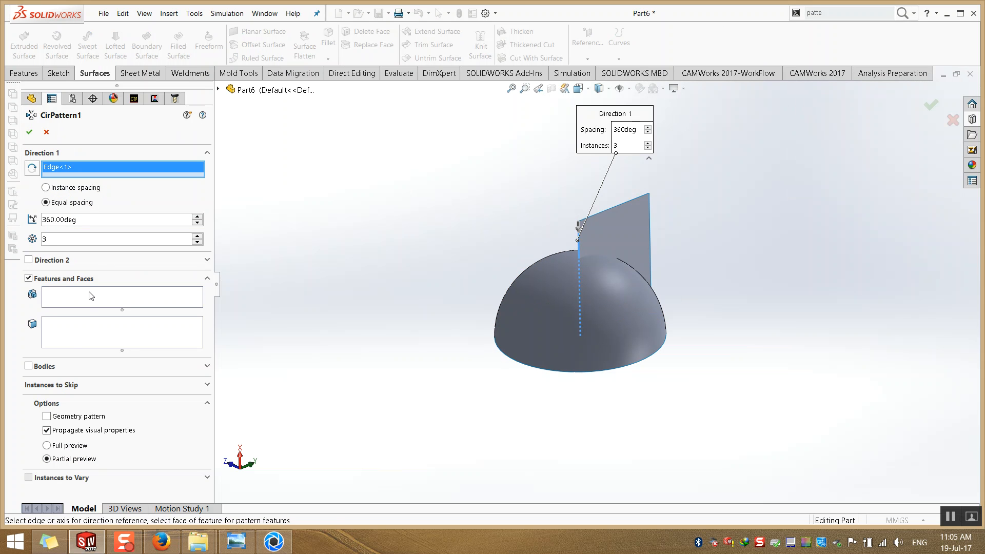
{"action": "left_click", "coordinate": [91, 296]}
{"action": "left_click", "coordinate": [28, 366]}
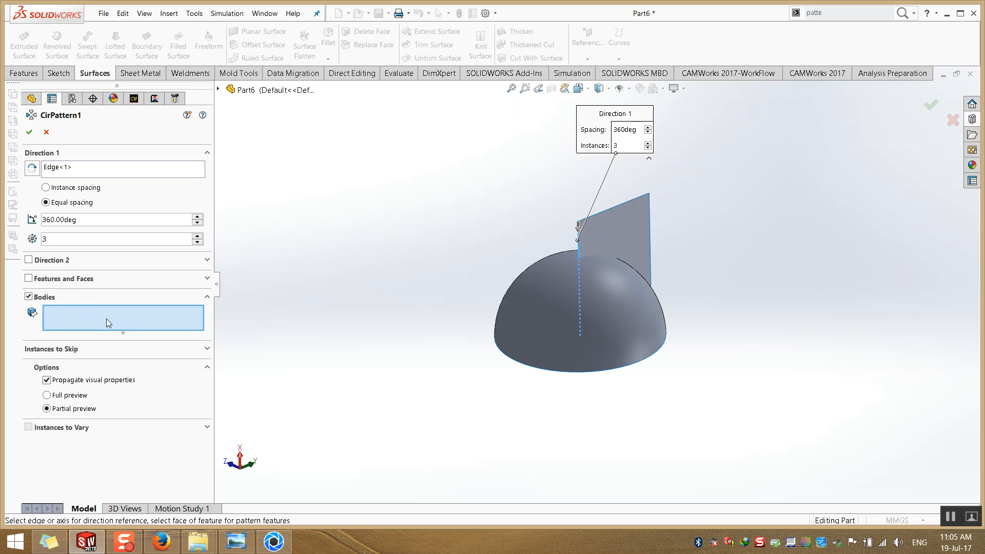
{"action": "left_click", "coordinate": [613, 232]}
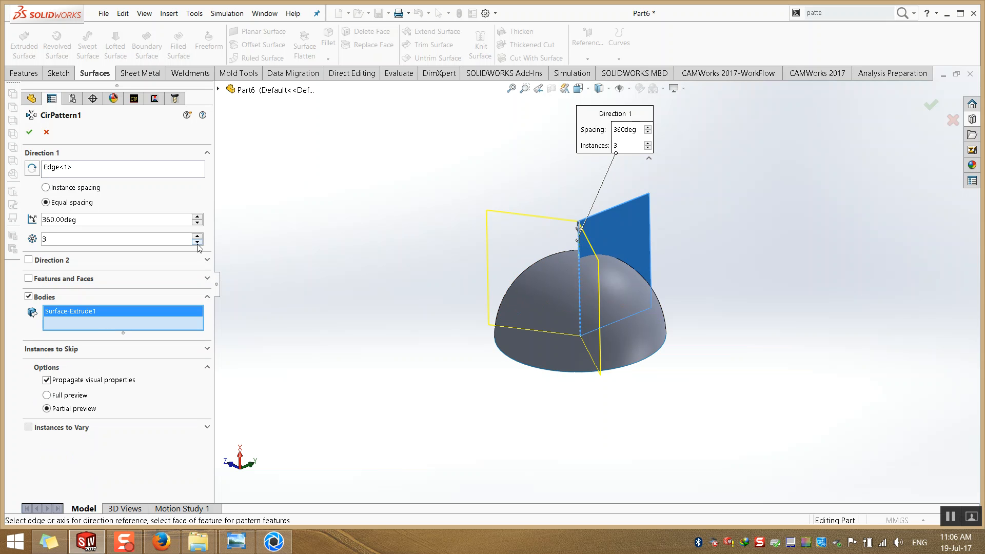
{"action": "left_click_drag", "start_coordinate": [198, 236], "coordinate": [198, 236]}
{"action": "left_click", "coordinate": [30, 132]}
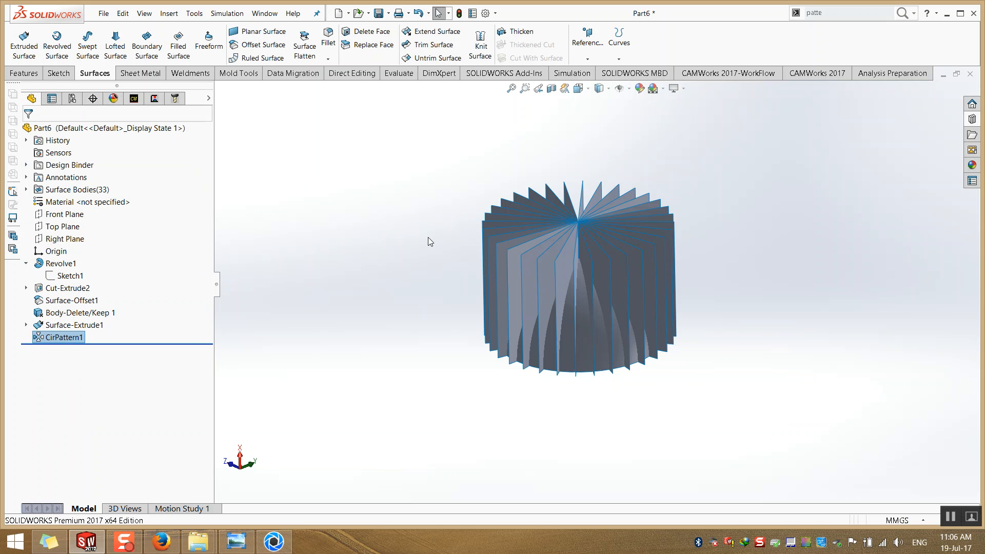
Split the dome surface with an intersection Split Line, using two neighbouring radial surfaces as the cutting faces.
{"action": "middle_click_drag", "start_coordinate": [469, 288], "coordinate": [285, 372]}
{"action": "scroll", "coordinate": [588, 331], "scroll_direction": "down", "scroll_amount": 4}
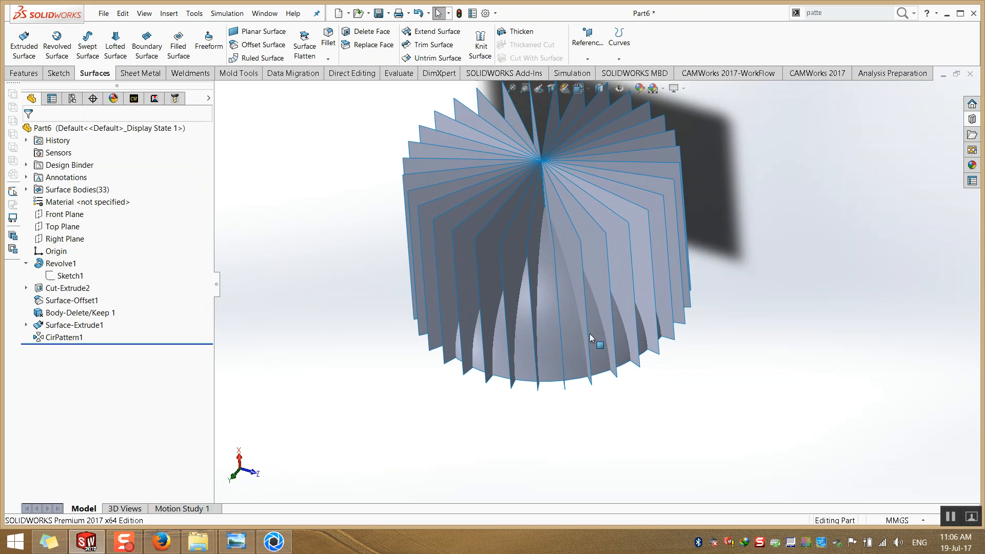
{"action": "scroll", "coordinate": [583, 320], "scroll_direction": "up", "scroll_amount": 3}
{"action": "left_click", "coordinate": [587, 59]}
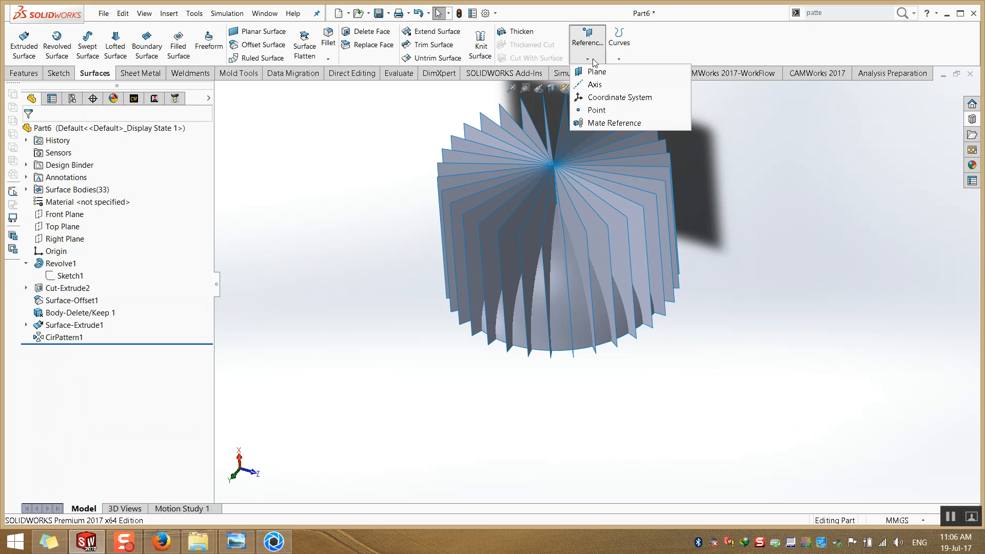
{"action": "left_click", "coordinate": [619, 58]}
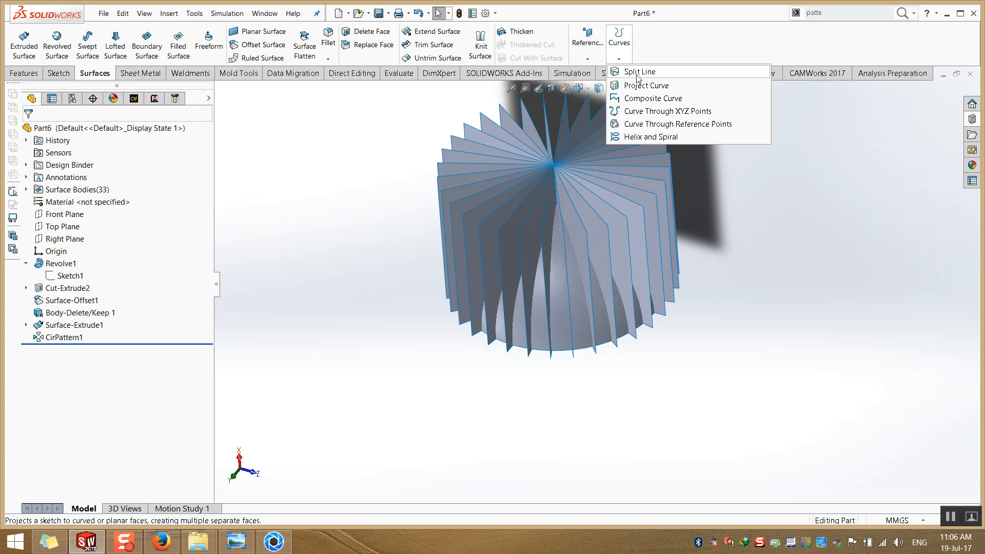
{"action": "left_click", "coordinate": [636, 72]}
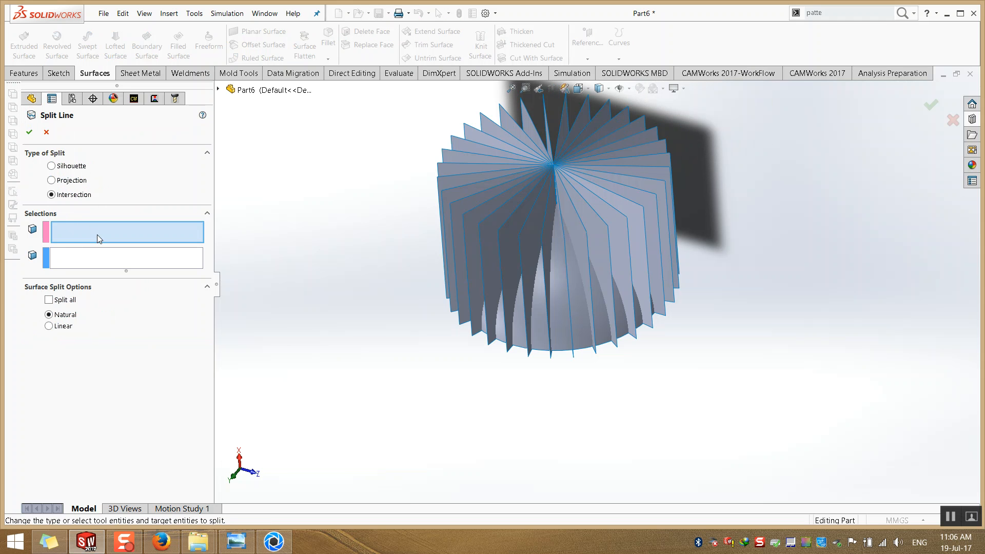
{"action": "scroll", "coordinate": [624, 231], "scroll_direction": "down", "scroll_amount": 3}
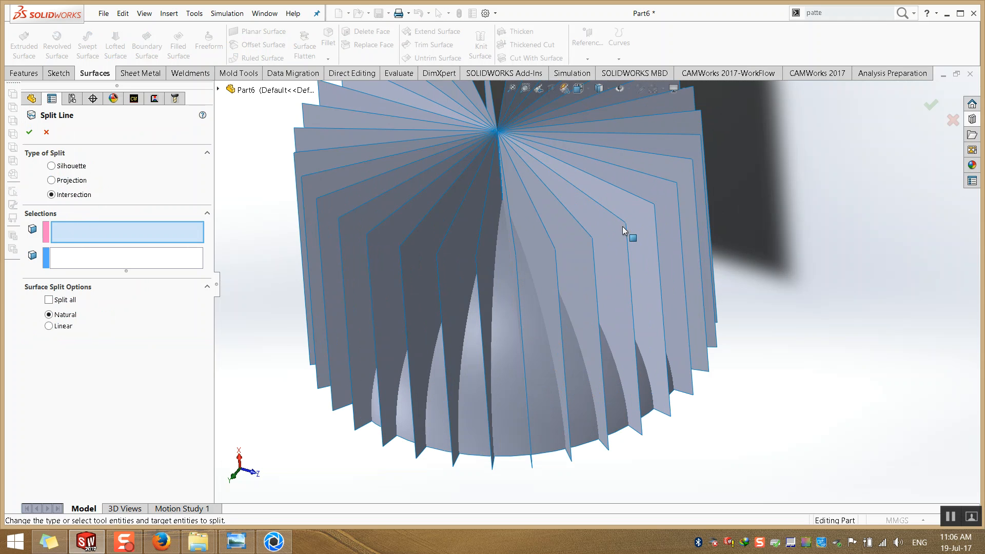
{"action": "left_click", "coordinate": [542, 252]}
{"action": "left_click", "coordinate": [87, 261]}
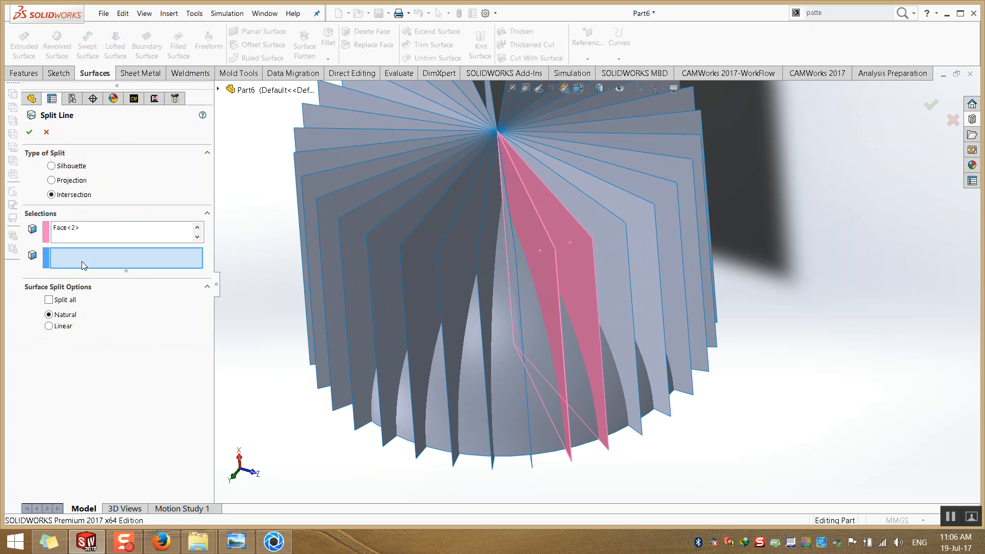
{"action": "left_click", "coordinate": [574, 395]}
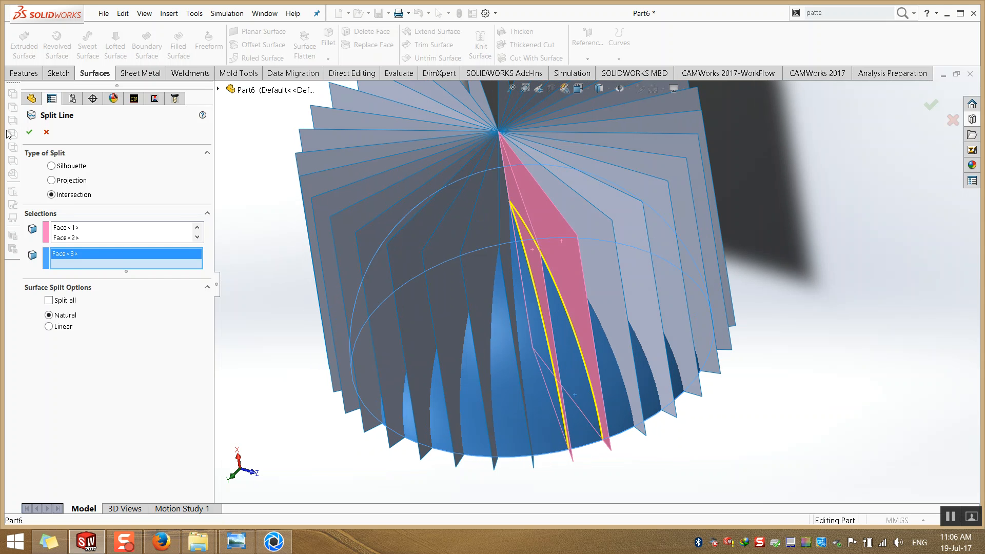
{"action": "left_click", "coordinate": [29, 133]}
{"action": "key", "text": "f"}
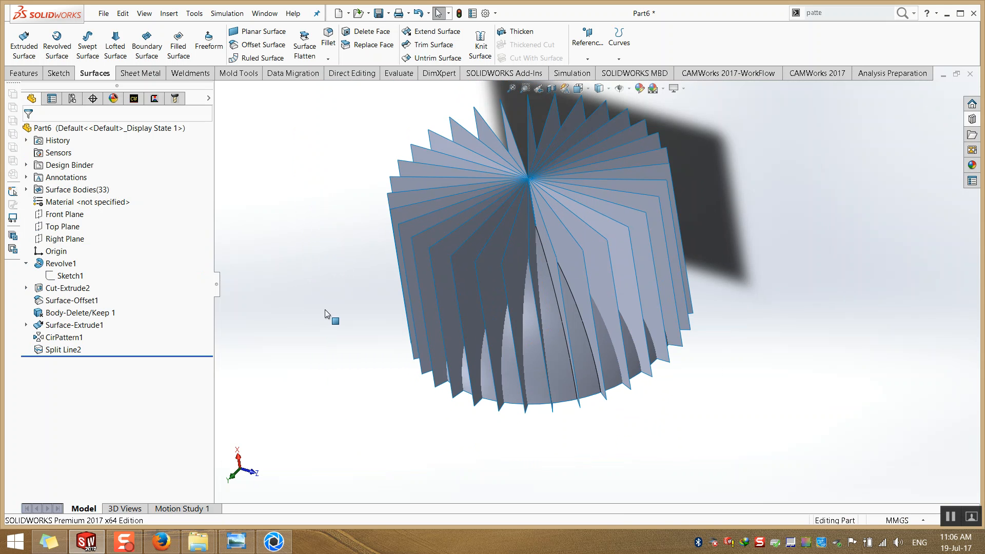
Isolate the split dome surface body and examine the two split lines from several sides.
{"action": "left_click", "coordinate": [26, 190]}
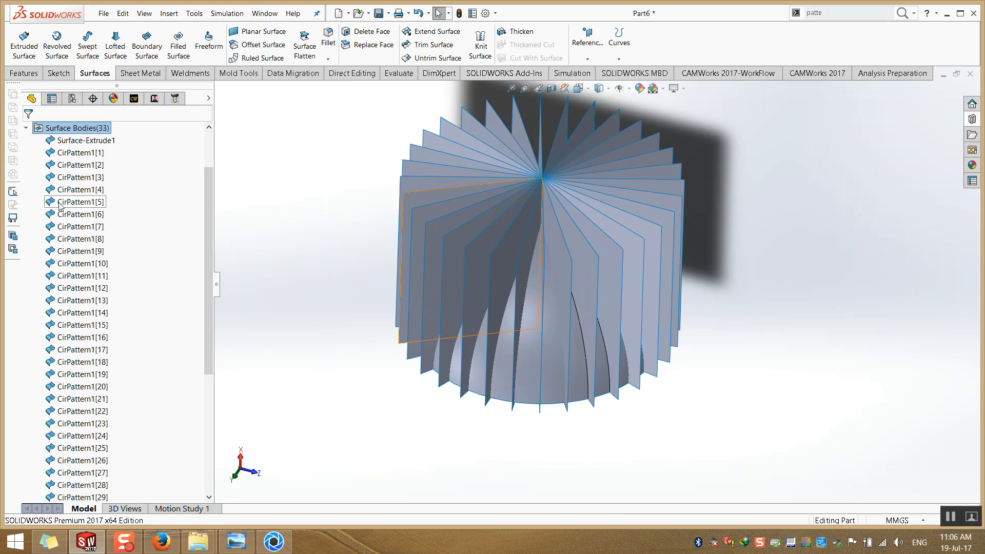
{"action": "left_click", "coordinate": [86, 141]}
{"action": "key", "text": "Escape"}
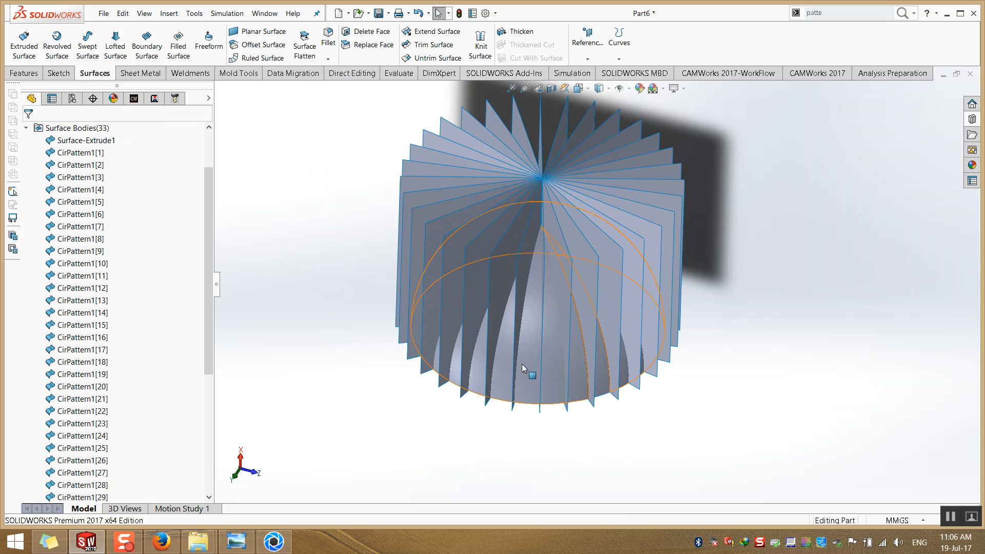
{"action": "right_click", "coordinate": [522, 364]}
{"action": "left_click", "coordinate": [548, 504]}
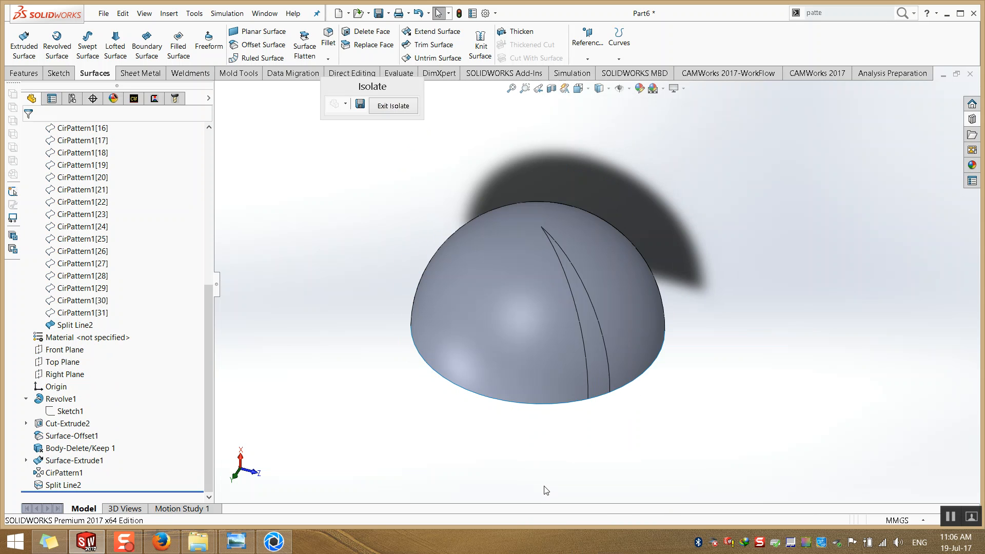
{"action": "middle_click_drag", "start_coordinate": [530, 354], "coordinate": [431, 379]}
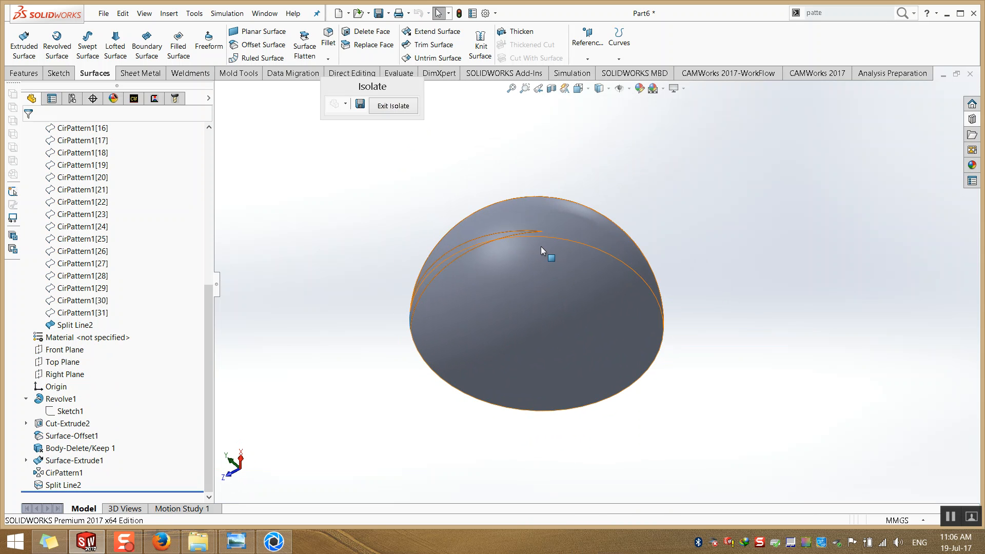
{"action": "middle_click_drag", "start_coordinate": [334, 269], "coordinate": [345, 251]}
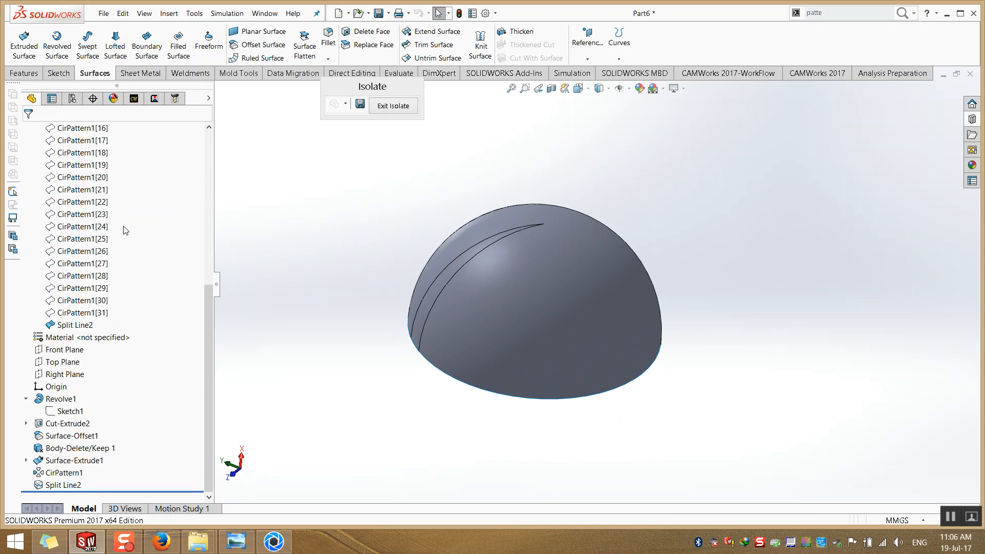
Delete the extruded surface body and all of its circular-pattern copies, keeping only the dome, and leave the isolated view.
{"action": "scroll", "coordinate": [125, 230], "scroll_direction": "up", "scroll_amount": 7}
{"action": "scroll", "coordinate": [74, 251], "scroll_direction": "down", "scroll_amount": 2}
{"action": "scroll", "coordinate": [76, 231], "scroll_direction": "up", "scroll_amount": 2}
{"action": "left_click", "coordinate": [75, 205]}
{"action": "scroll", "coordinate": [75, 205], "scroll_direction": "down", "scroll_amount": 6}
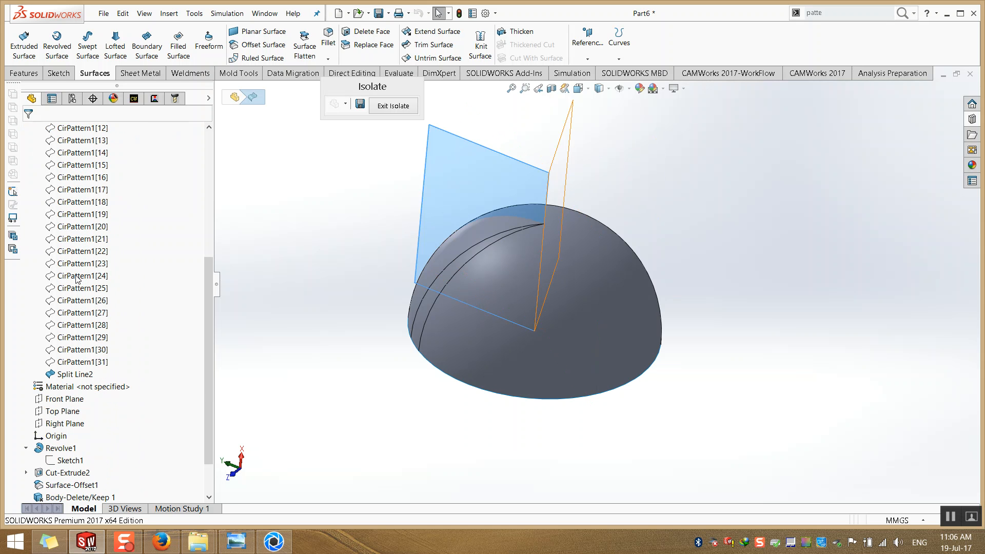
{"action": "left_click", "coordinate": [74, 362], "text": "shift"}
{"action": "key", "text": "Delete"}
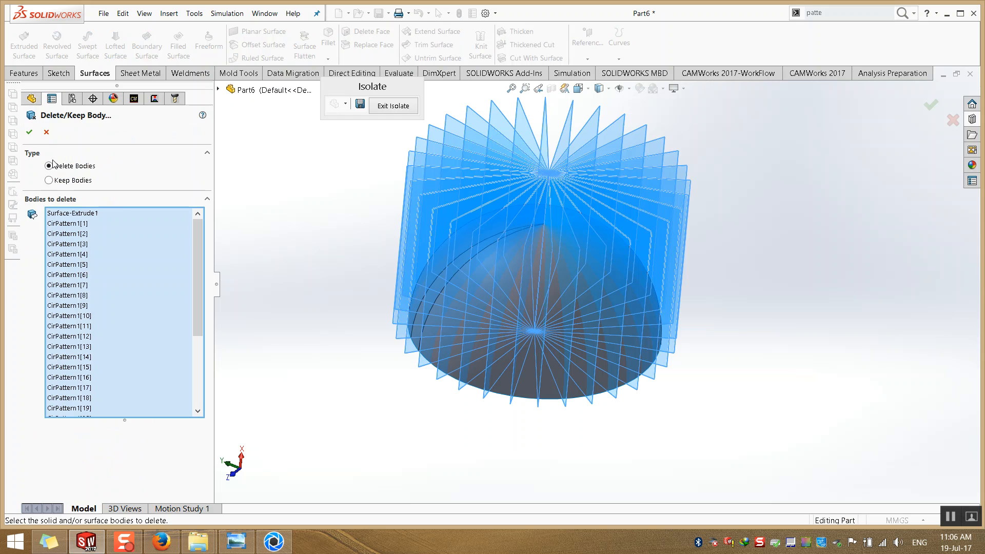
{"action": "left_click", "coordinate": [36, 132]}
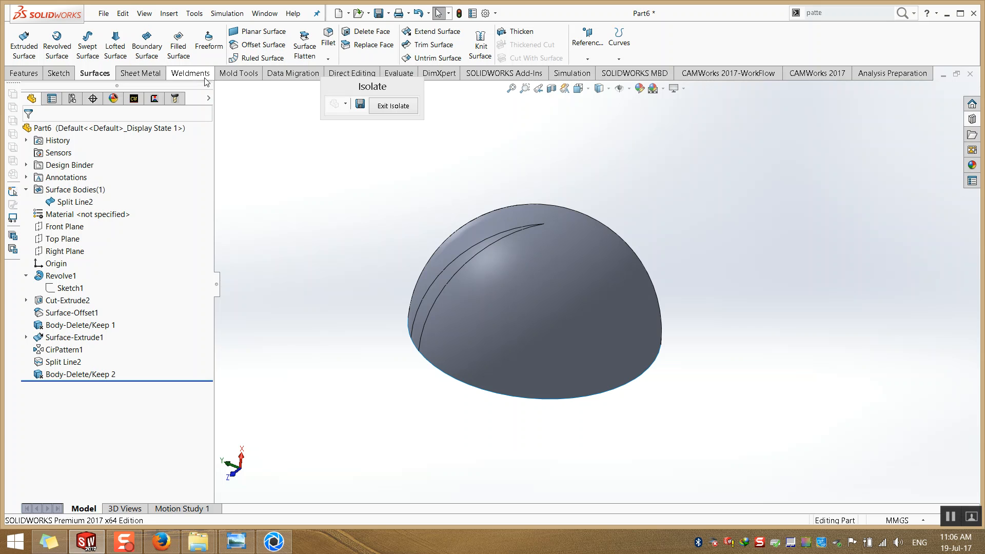
{"action": "left_click", "coordinate": [393, 106]}
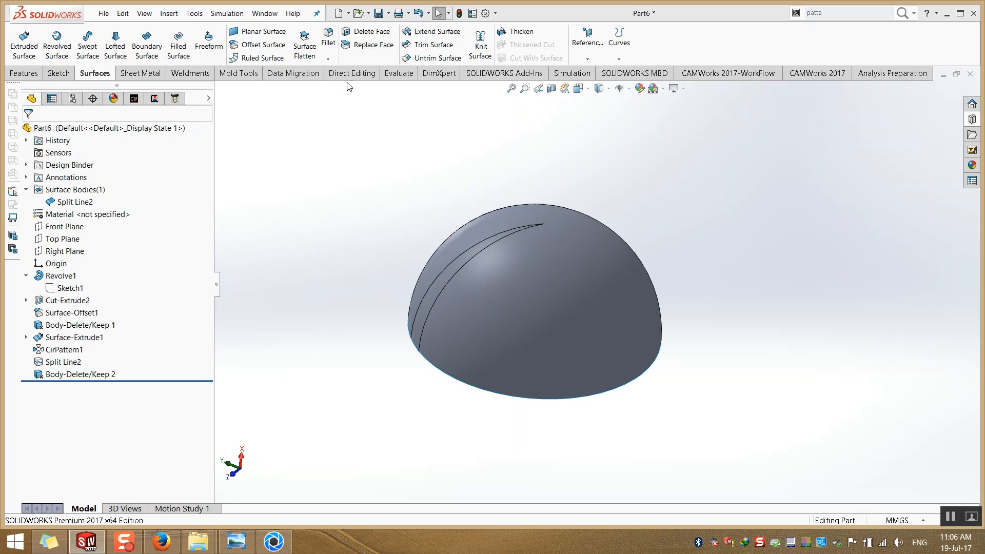
Try to remove the large dome face beside the narrow split sector using Delete Face with the plain Delete option, and close the unresponsive program.
{"action": "left_click", "coordinate": [353, 73]}
{"action": "left_click", "coordinate": [233, 42]}
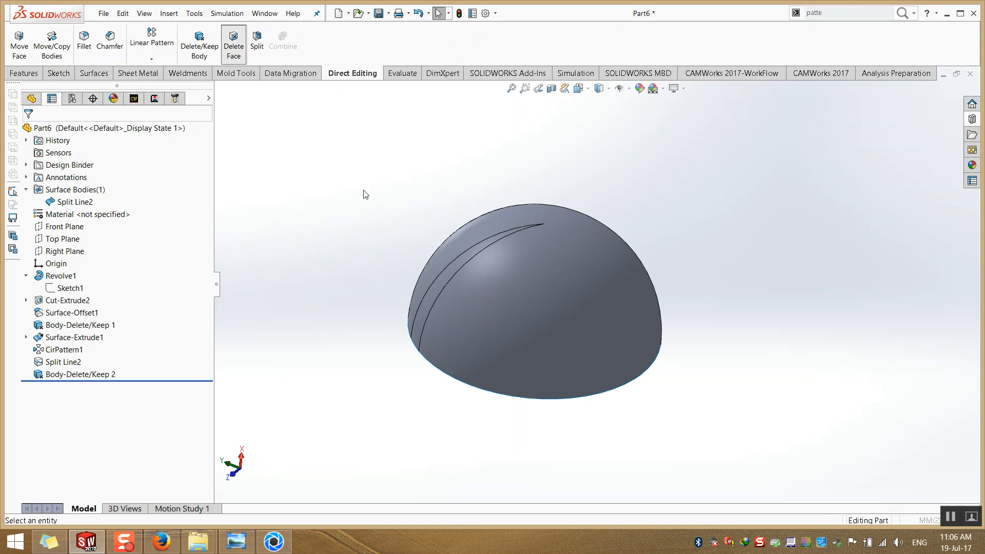
{"action": "left_click", "coordinate": [519, 265]}
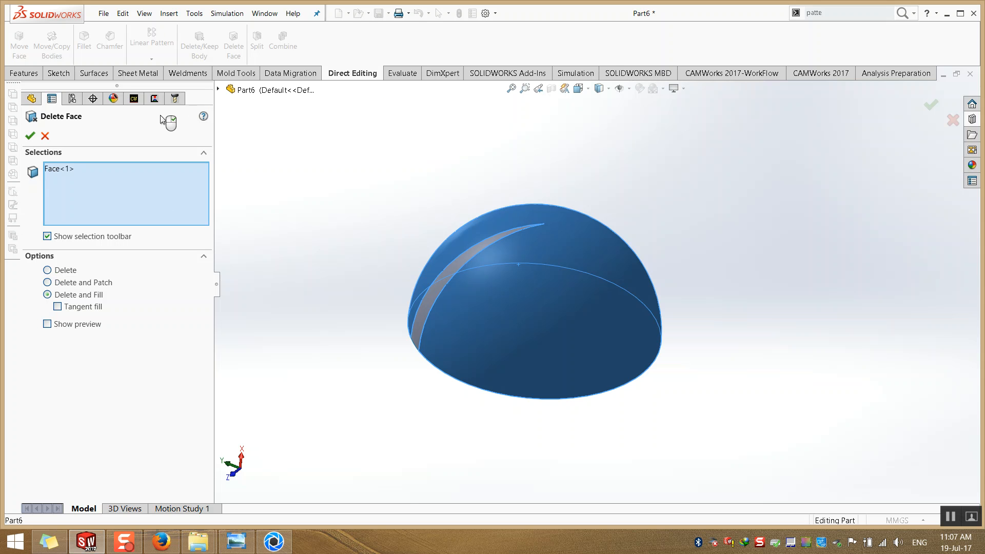
{"action": "left_click", "coordinate": [48, 270]}
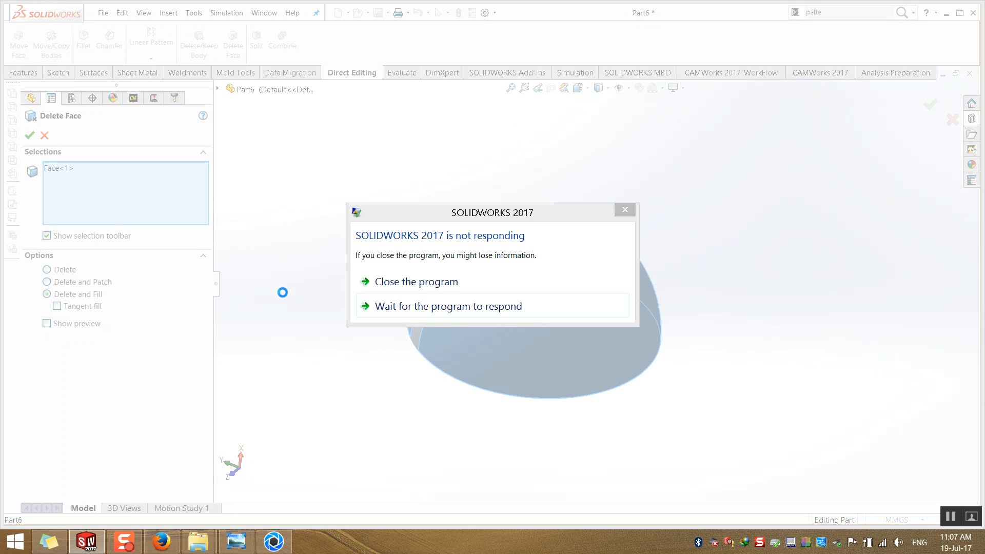
{"action": "left_click", "coordinate": [460, 306]}
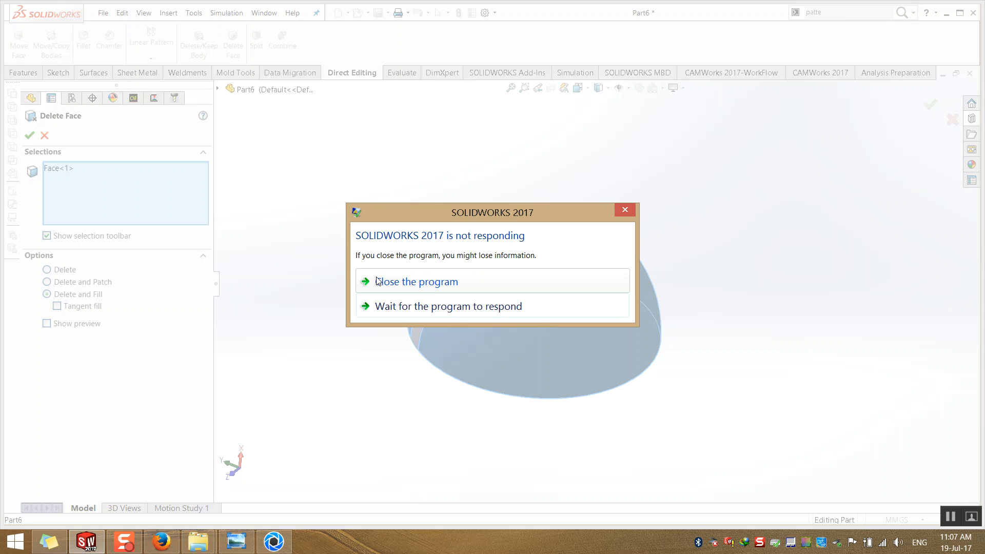
{"action": "left_click", "coordinate": [380, 282]}
{"action": "left_click", "coordinate": [600, 298]}
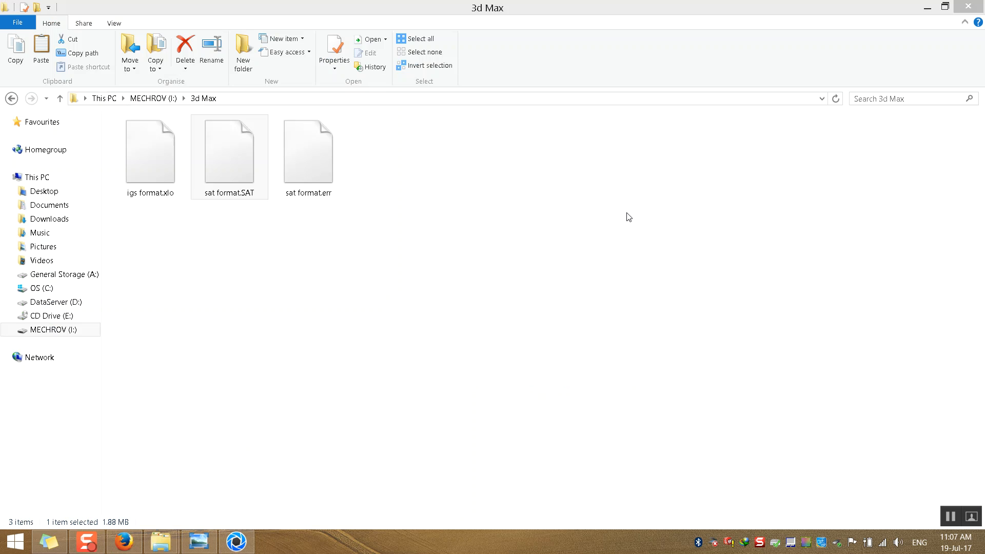
Restart SOLIDWORKS 2017 and create a new part.
{"action": "left_click", "coordinate": [16, 542]}
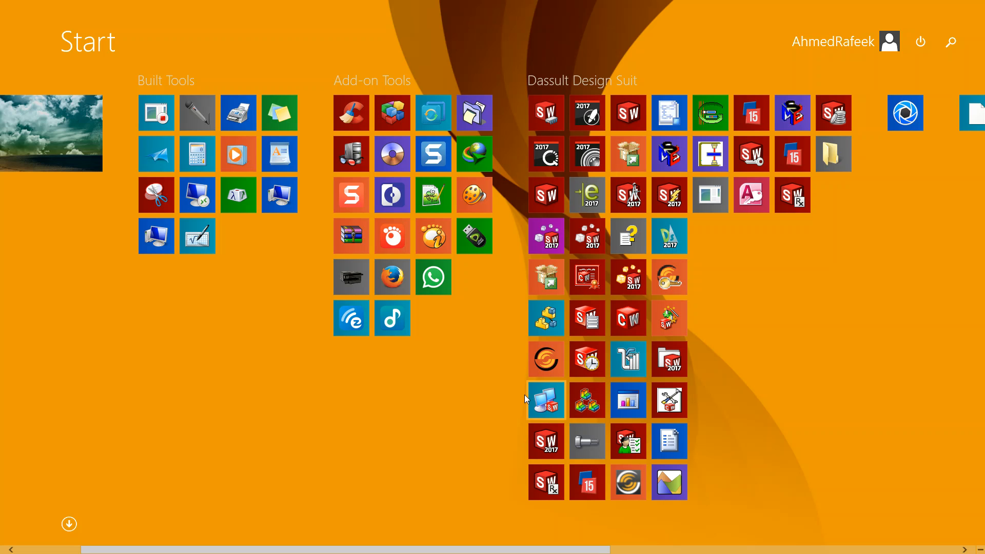
{"action": "left_click", "coordinate": [534, 442]}
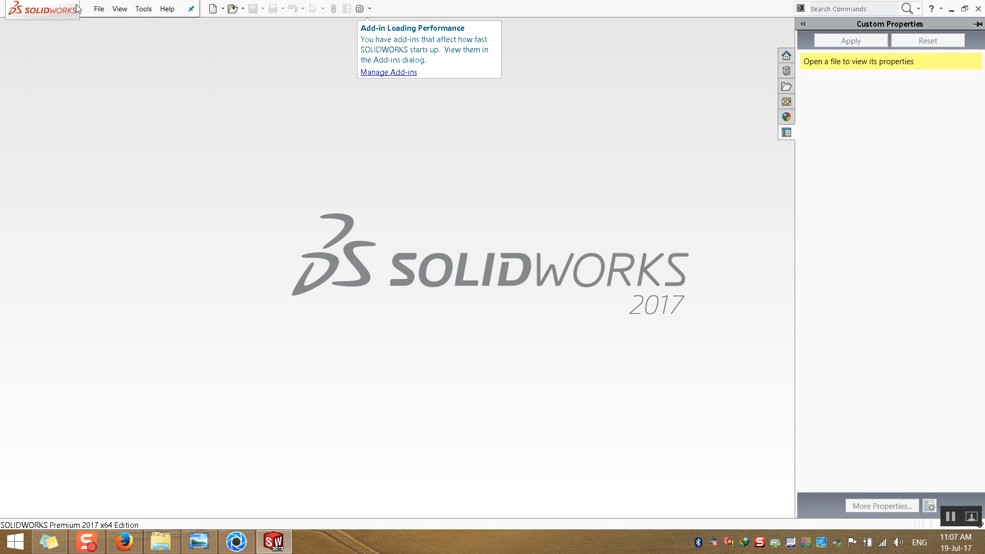
{"action": "left_click", "coordinate": [100, 9]}
{"action": "left_click", "coordinate": [113, 22]}
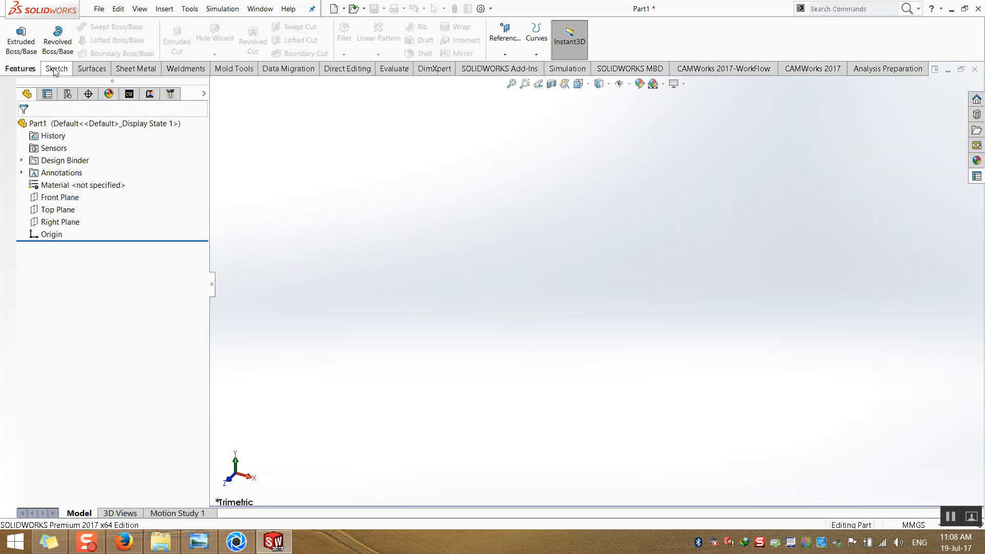
Start a sketch on the Front Plane and draw a three-point arc bulging upward over the origin.
{"action": "left_click", "coordinate": [57, 68]}
{"action": "left_click", "coordinate": [23, 48]}
{"action": "left_click", "coordinate": [397, 165]}
{"action": "left_click", "coordinate": [116, 41]}
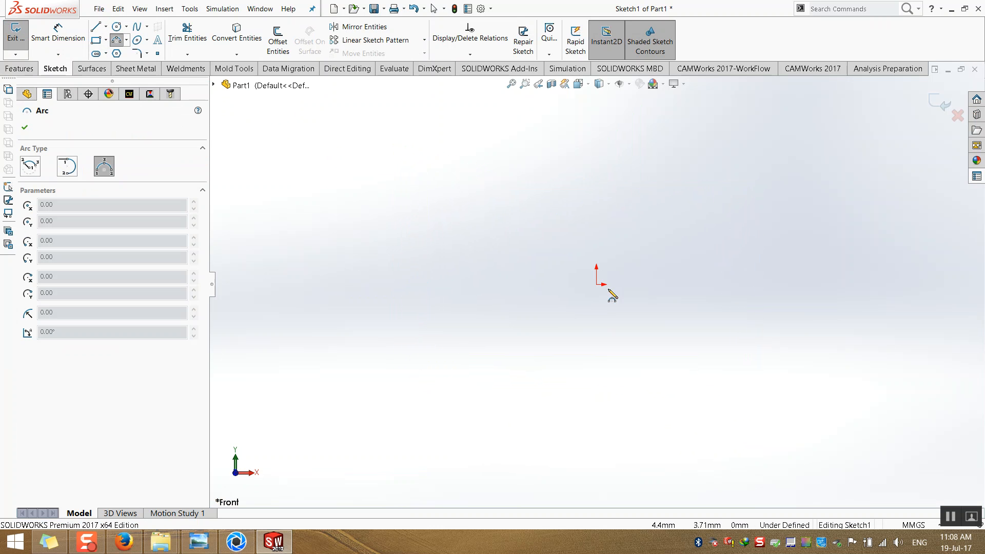
{"action": "left_click", "coordinate": [744, 284]}
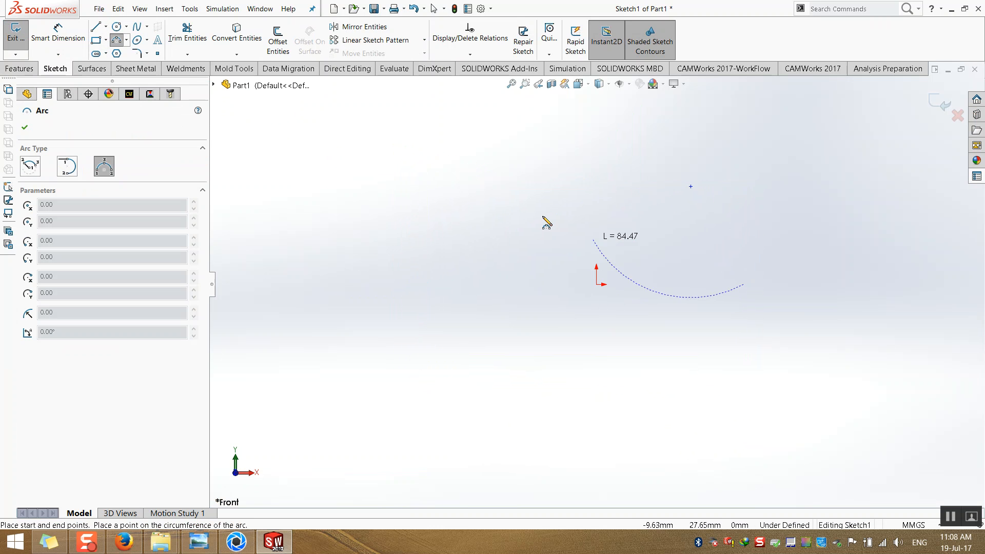
{"action": "left_click", "coordinate": [418, 284]}
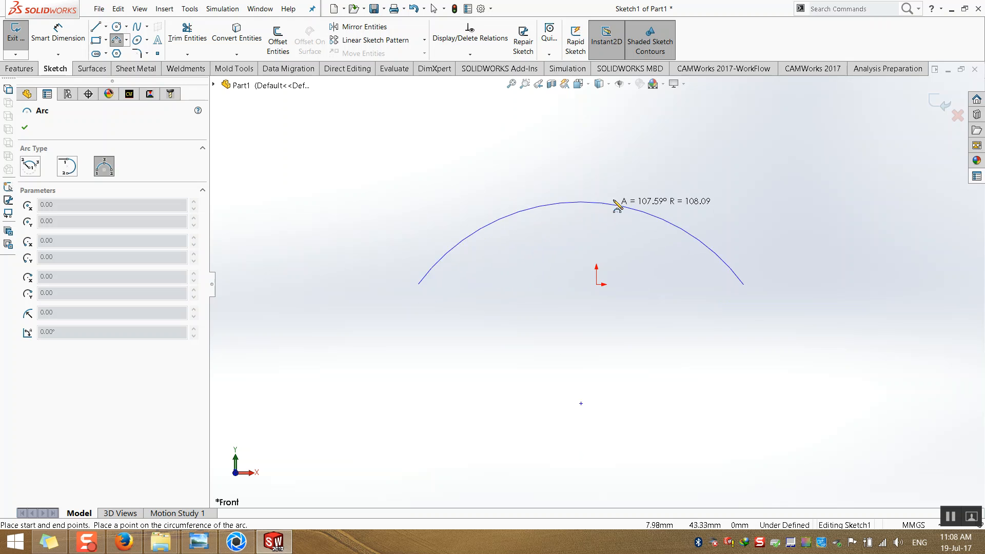
{"action": "left_click", "coordinate": [581, 160]}
{"action": "key", "text": "Escape"}
{"action": "key", "text": "Escape"}
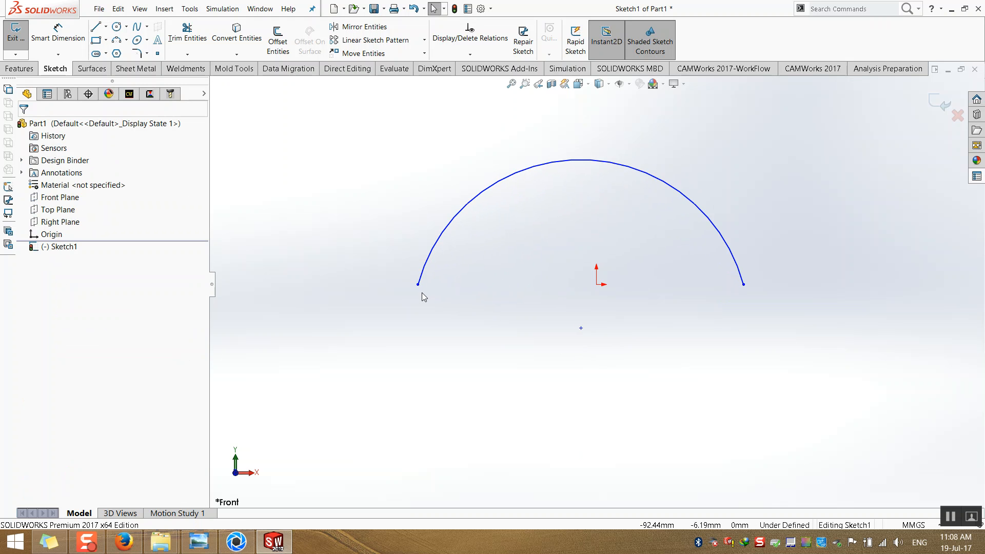
Stretch the arc toward a semicircle by its free endpoint and make both endpoints horizontal with the origin.
{"action": "left_click_drag", "start_coordinate": [419, 285], "coordinate": [398, 273]}
{"action": "key", "text": "Escape"}
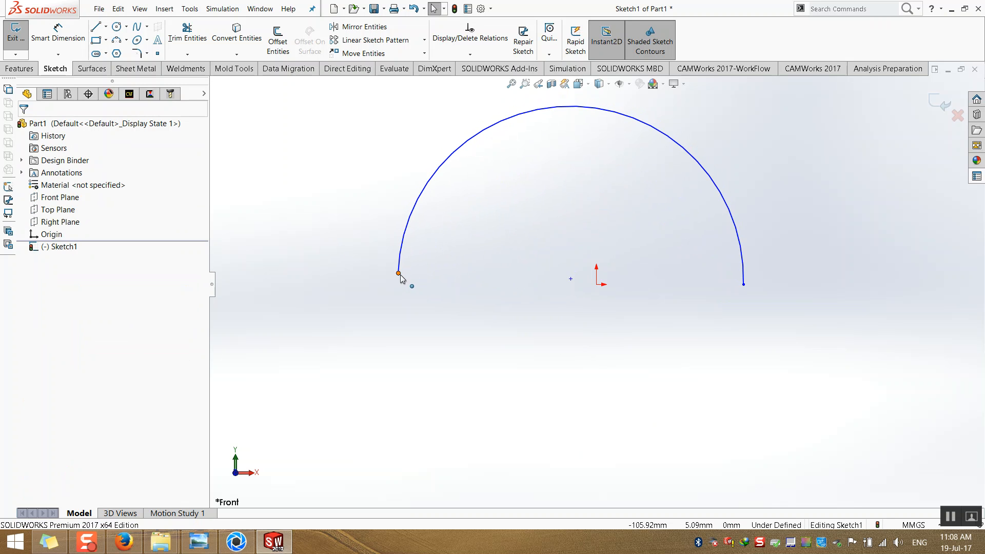
{"action": "left_click", "coordinate": [399, 272]}
{"action": "left_click", "coordinate": [596, 284], "text": "ctrl"}
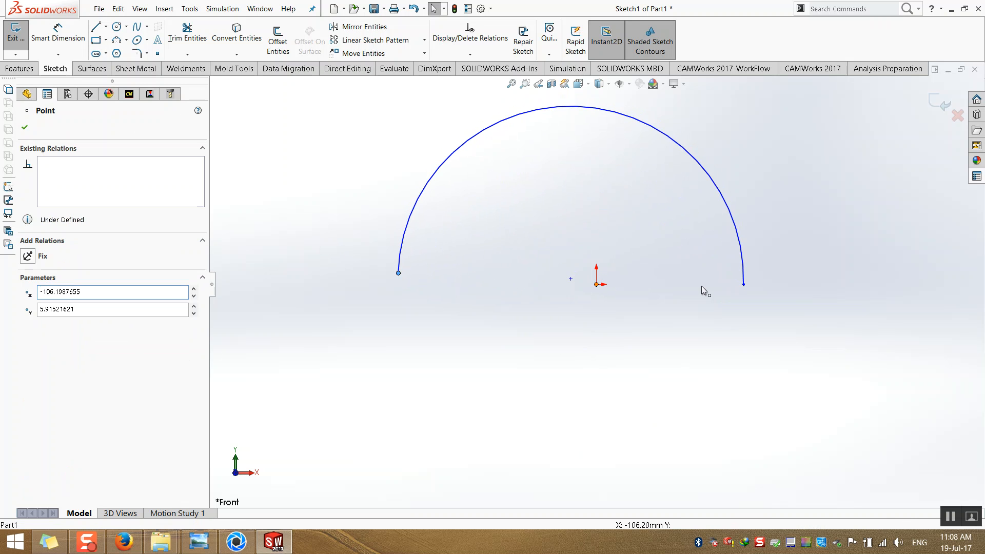
{"action": "left_click", "coordinate": [744, 284], "text": "ctrl"}
{"action": "left_click", "coordinate": [54, 308]}
{"action": "key", "text": "Escape"}
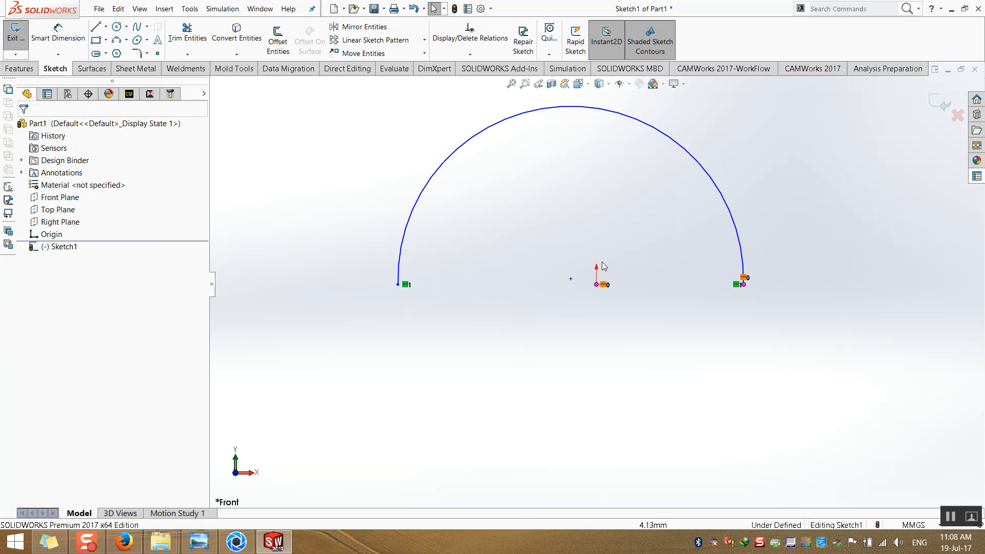
Add a vertical relation between the arc's midpoint and the origin.
{"action": "left_click", "coordinate": [603, 115]}
{"action": "right_click", "coordinate": [608, 110]}
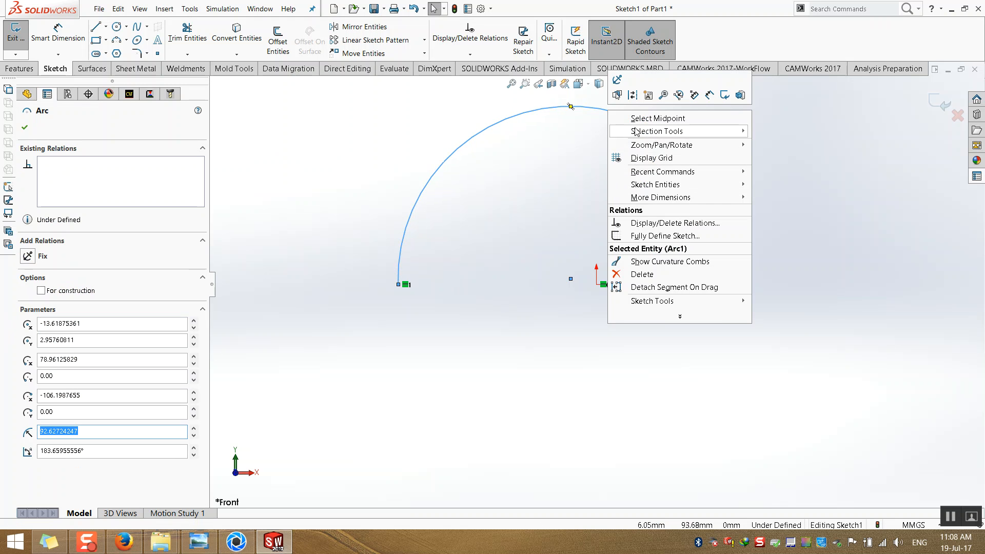
{"action": "left_click", "coordinate": [642, 115]}
{"action": "left_click", "coordinate": [598, 287], "text": "ctrl"}
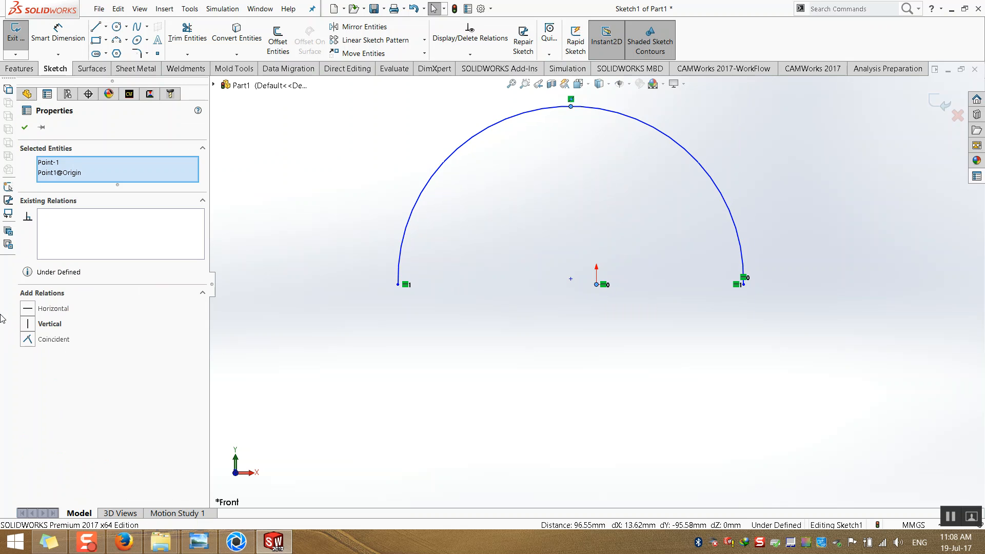
{"action": "left_click", "coordinate": [31, 327]}
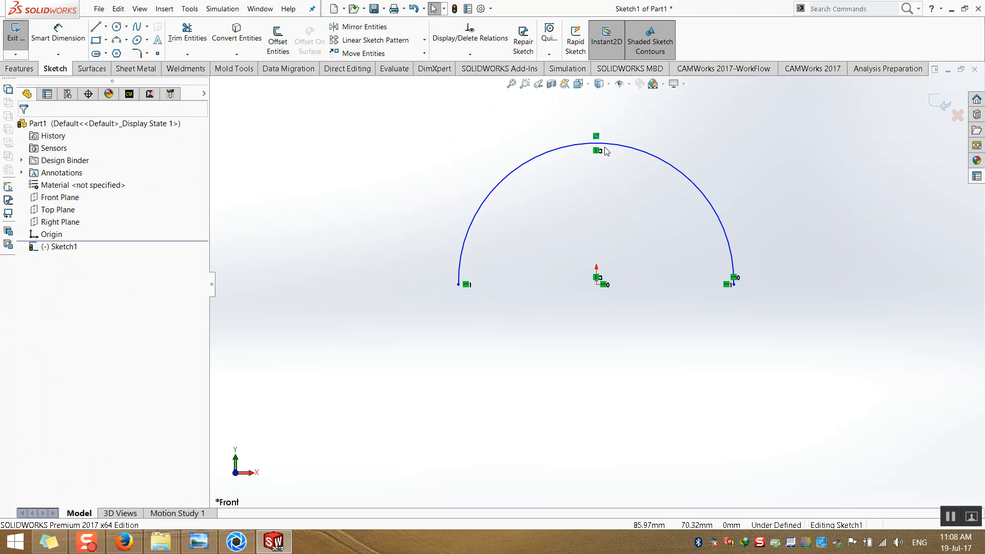
Dimension the distance between the arc's two endpoints as 3000 mm.
{"action": "left_click", "coordinate": [61, 39]}
{"action": "left_click", "coordinate": [460, 285]}
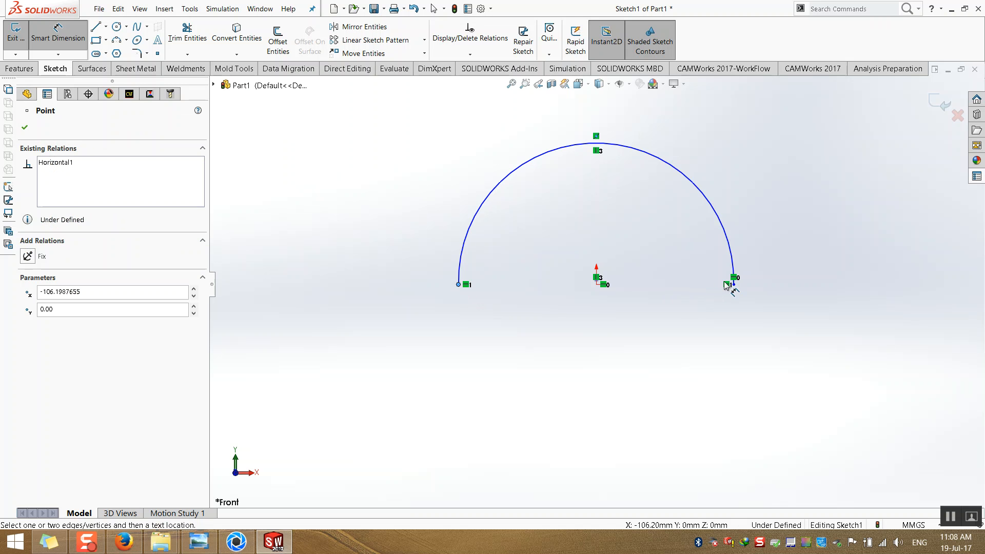
{"action": "left_click", "coordinate": [734, 285]}
{"action": "left_click", "coordinate": [611, 355]}
{"action": "type", "text": "300"}
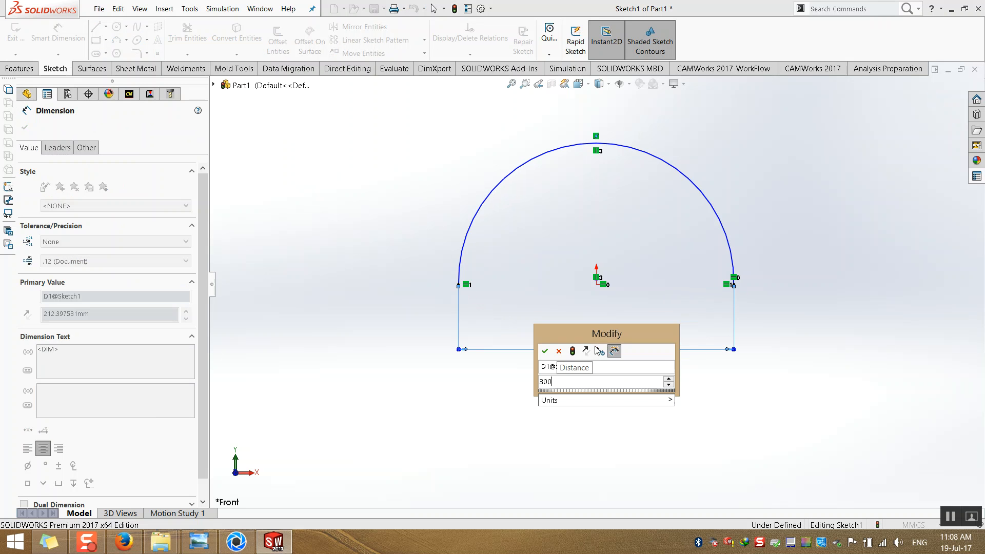
{"action": "type", "text": "0"}
{"action": "key", "text": "Return"}
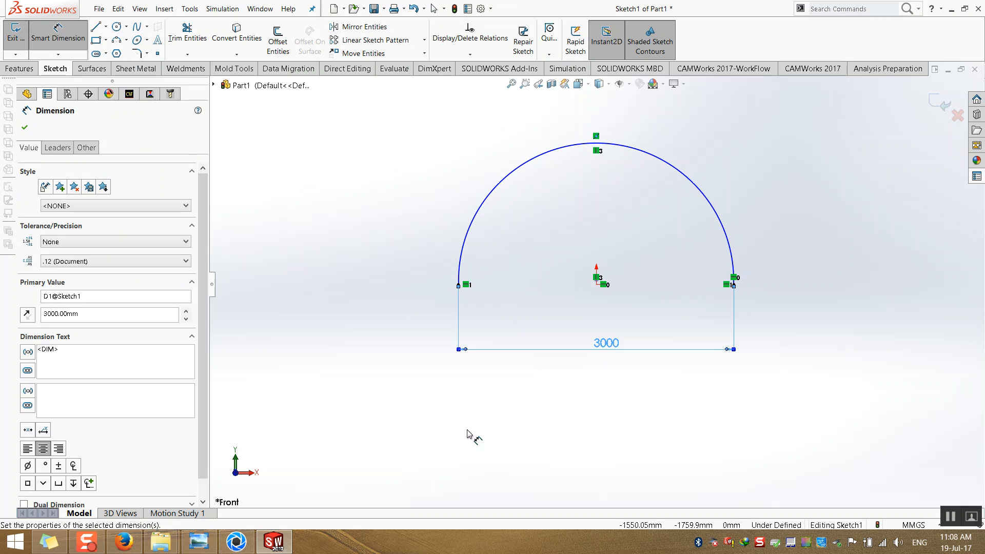
{"action": "key", "text": "Escape"}
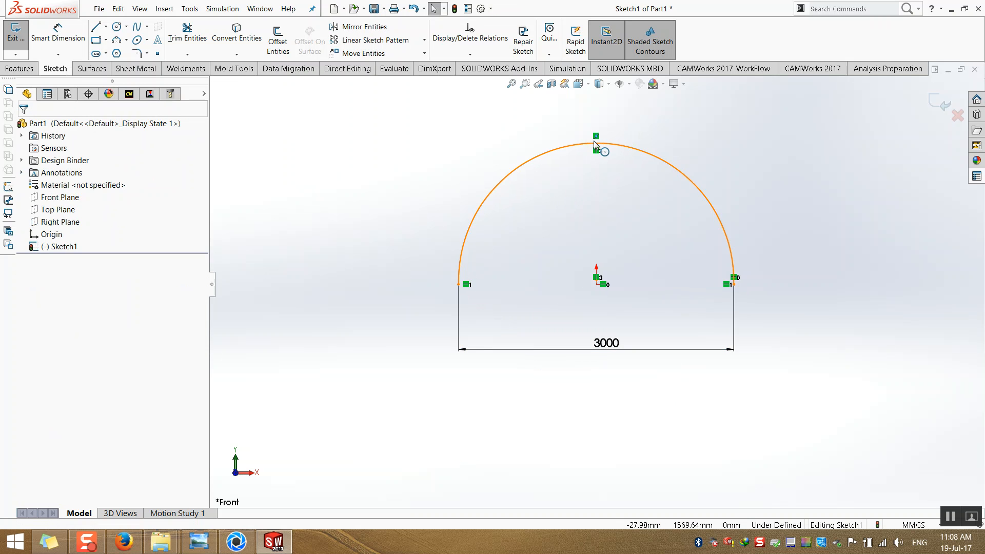
Snap the arc's centre point onto the origin and exit the sketch.
{"action": "left_click_drag", "start_coordinate": [597, 199], "coordinate": [568, 149]}
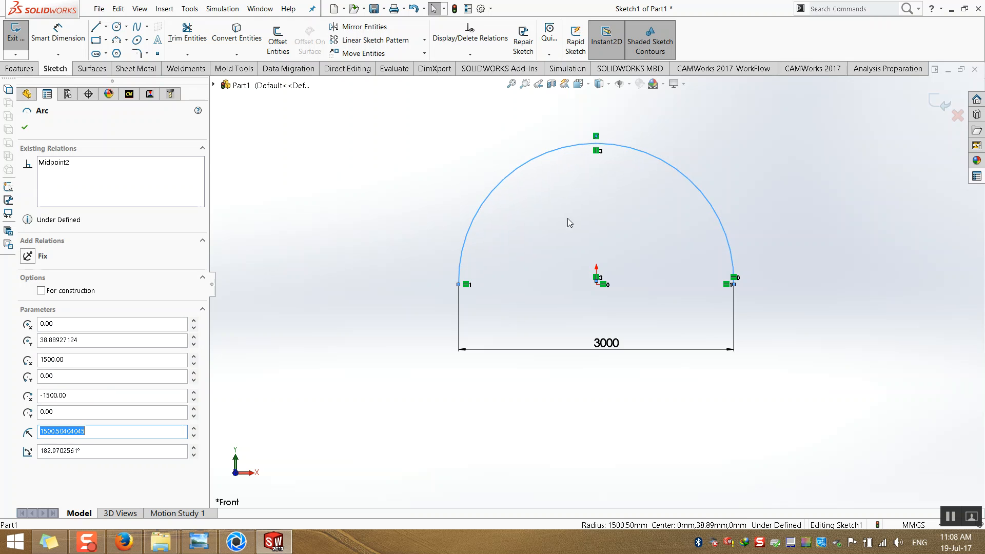
{"action": "mouse_move", "coordinate": [597, 287]}
{"action": "left_mouse_down"}
{"action": "mouse_move", "coordinate": [601, 295]}
{"action": "mouse_move", "coordinate": [598, 285]}
{"action": "left_mouse_up"}
{"action": "left_click", "coordinate": [535, 292]}
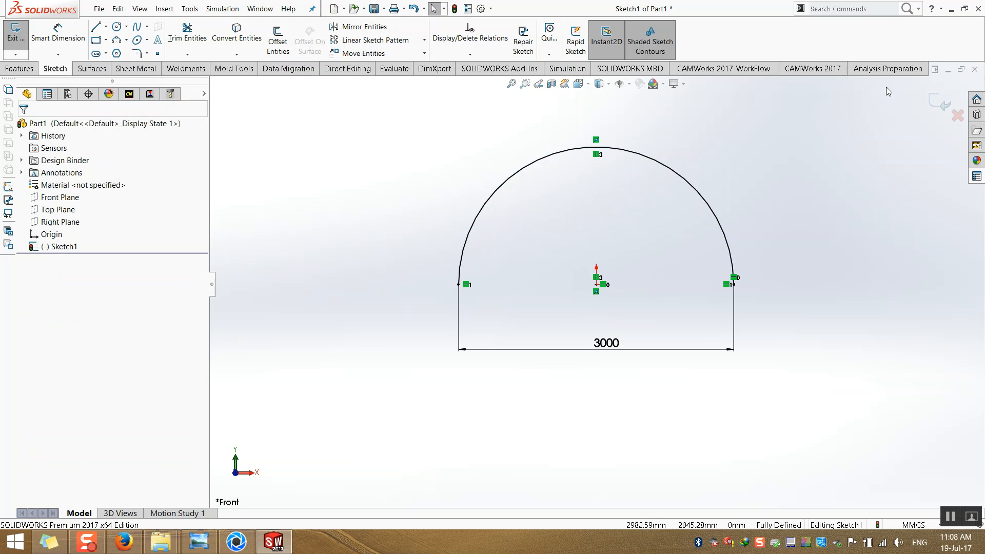
{"action": "left_click", "coordinate": [934, 104]}
Reopen the arc sketch and draw a vertical line 1500 mm long from the arc's midpoint down to the origin.
{"action": "right_click", "coordinate": [39, 246]}
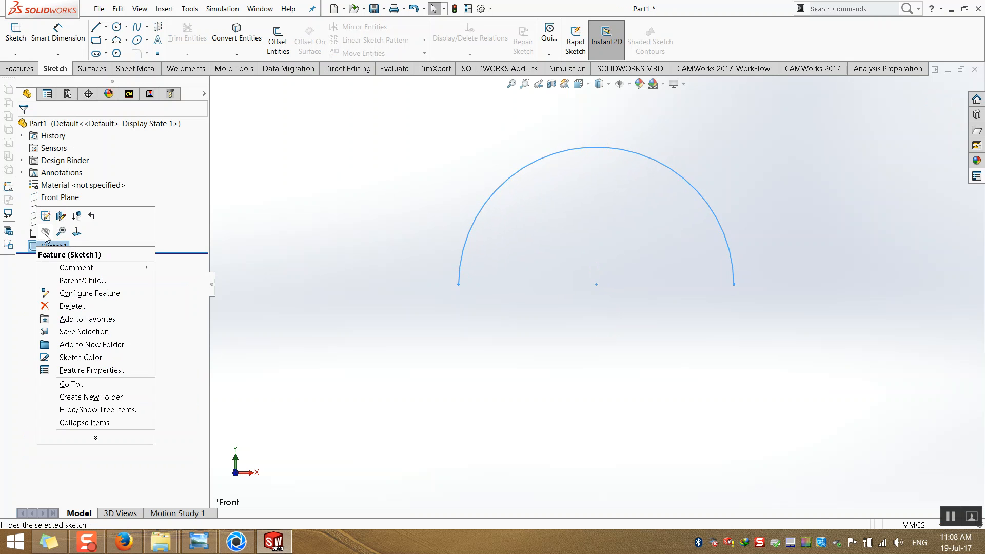
{"action": "left_click", "coordinate": [46, 216]}
{"action": "left_click", "coordinate": [95, 26]}
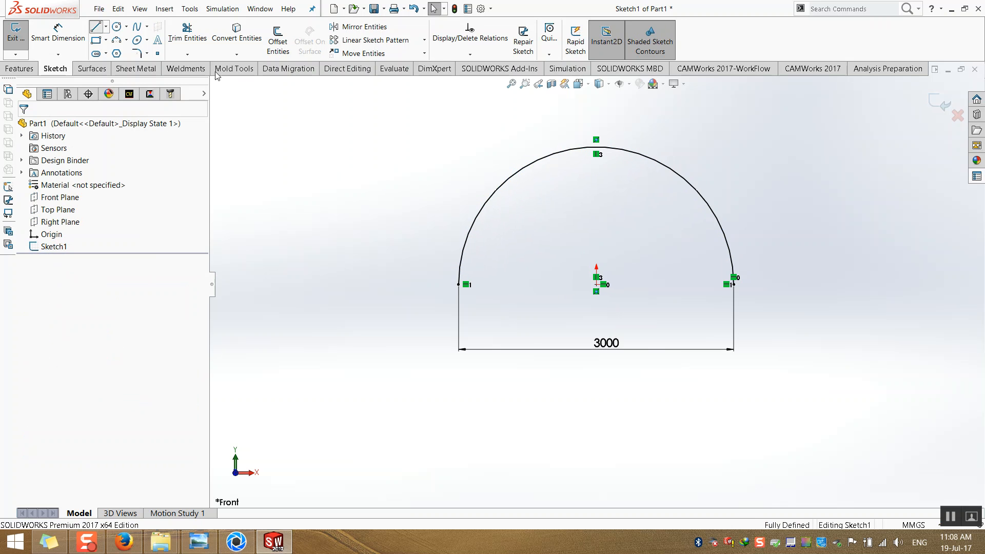
{"action": "left_click", "coordinate": [596, 147]}
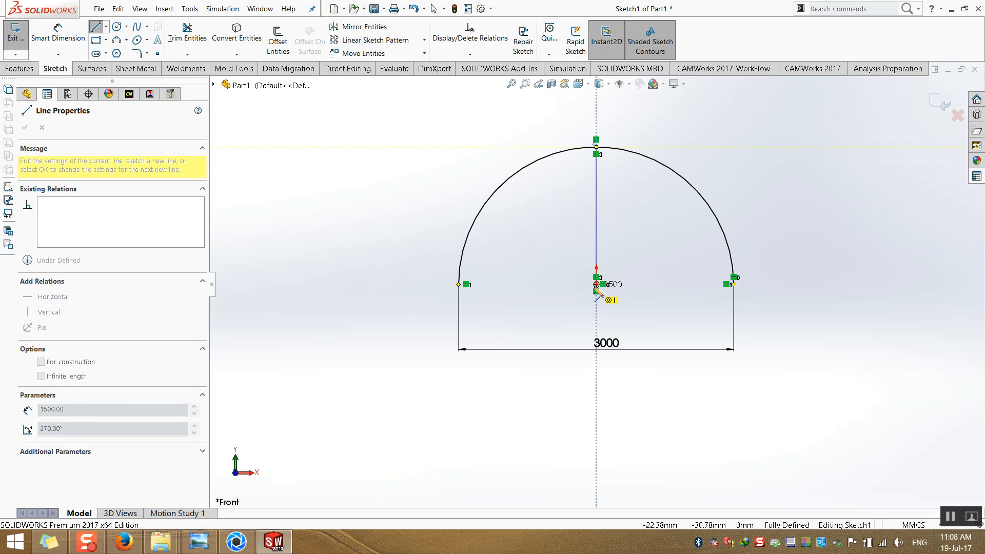
{"action": "left_click", "coordinate": [596, 284]}
{"action": "key", "text": "Escape"}
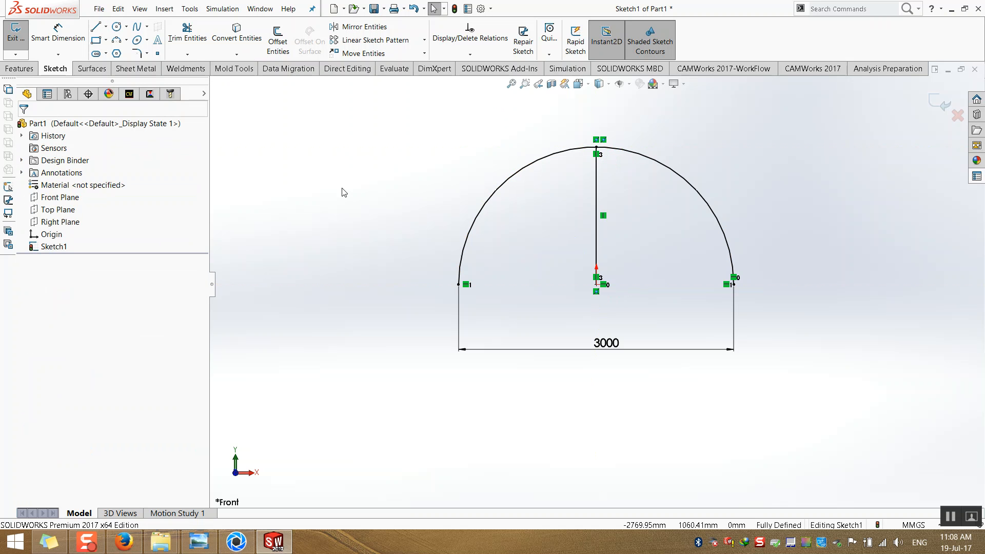
Trim away the half of the arc on the negative X side of the vertical line and exit the sketch.
{"action": "left_click", "coordinate": [187, 32]}
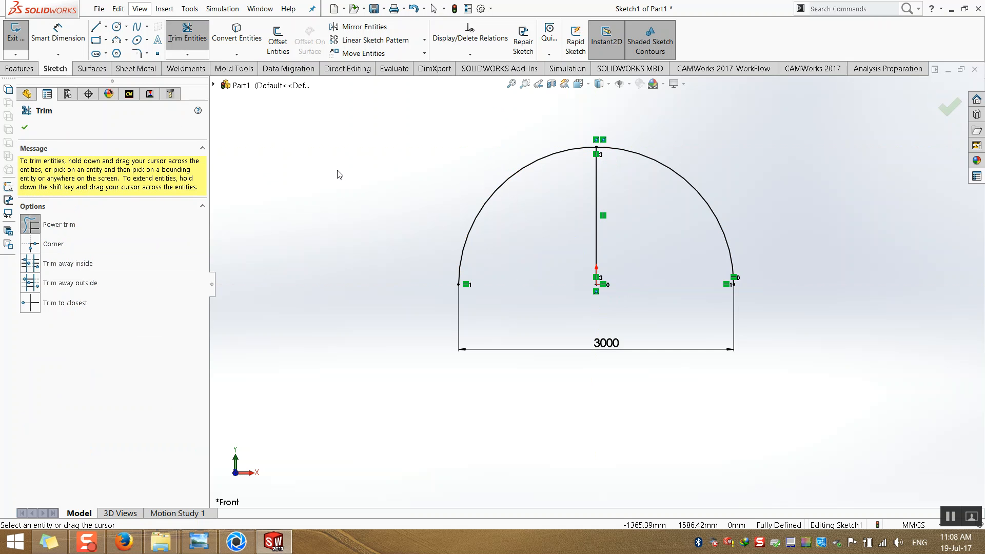
{"action": "left_click_drag", "start_coordinate": [454, 226], "coordinate": [494, 248]}
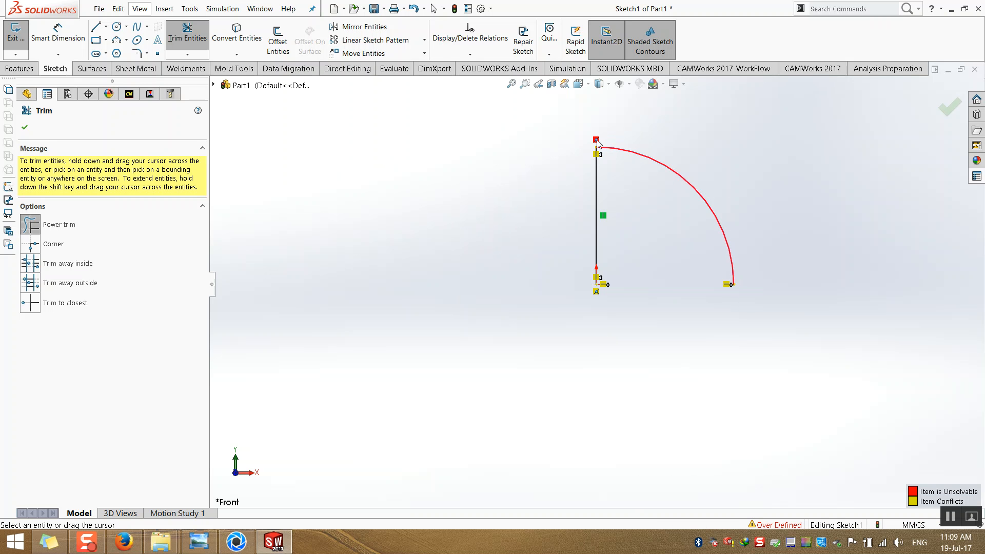
{"action": "left_click", "coordinate": [948, 107]}
{"action": "left_click", "coordinate": [366, 145]}
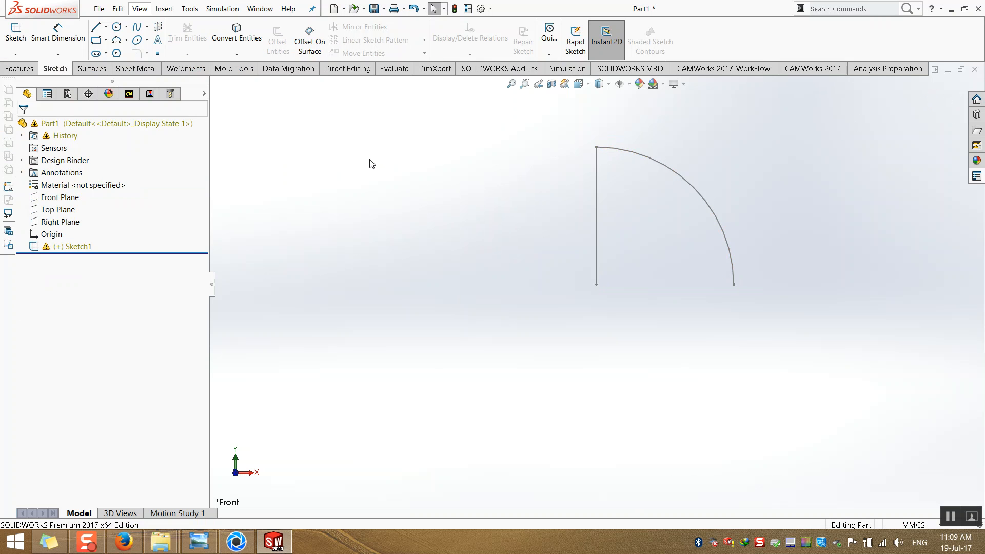
Reopen the arc sketch and convert the vertical line to construction geometry.
{"action": "left_click", "coordinate": [84, 68]}
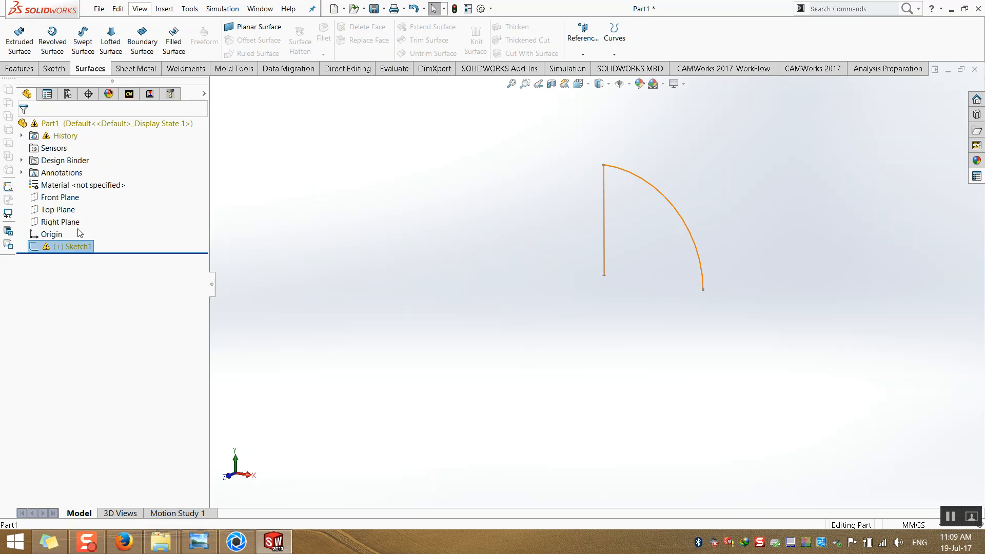
{"action": "right_click", "coordinate": [70, 247]}
{"action": "left_click", "coordinate": [77, 160]}
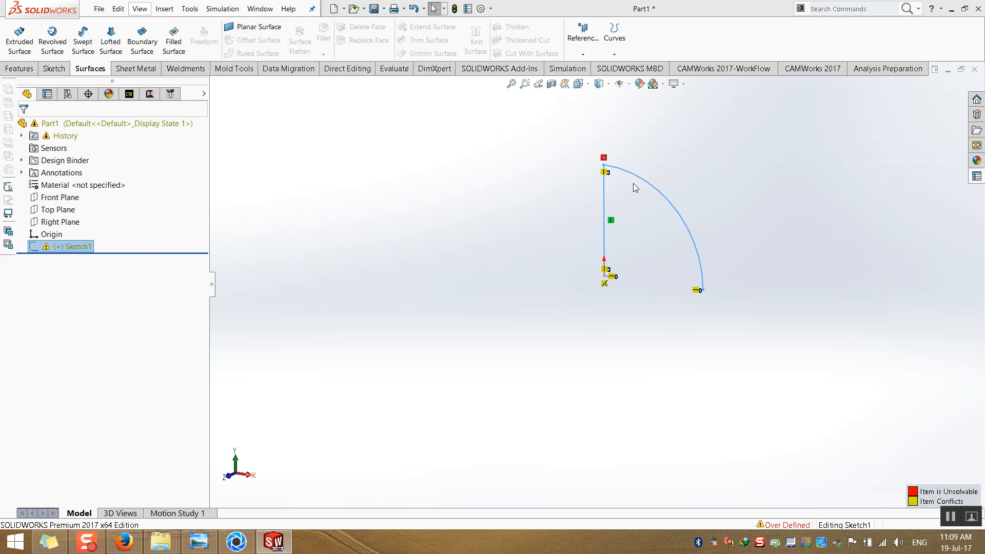
{"action": "left_click", "coordinate": [604, 194]}
{"action": "left_click", "coordinate": [41, 322]}
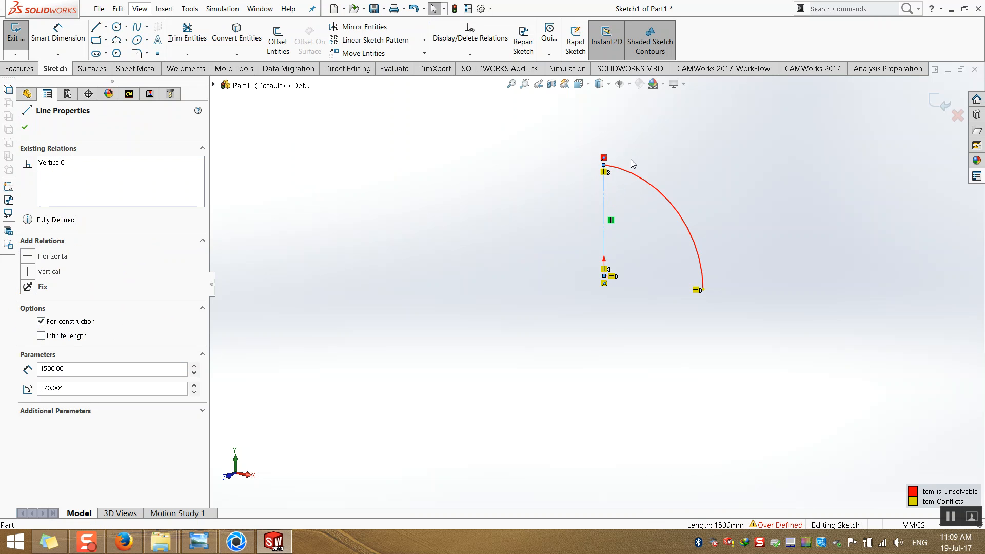
Delete the unsolvable relation at the arc's upper end and exit the sketch.
{"action": "left_click", "coordinate": [599, 134]}
{"action": "scroll", "coordinate": [599, 135], "scroll_direction": "down", "scroll_amount": 4}
{"action": "left_click", "coordinate": [610, 194]}
{"action": "key", "text": "Delete"}
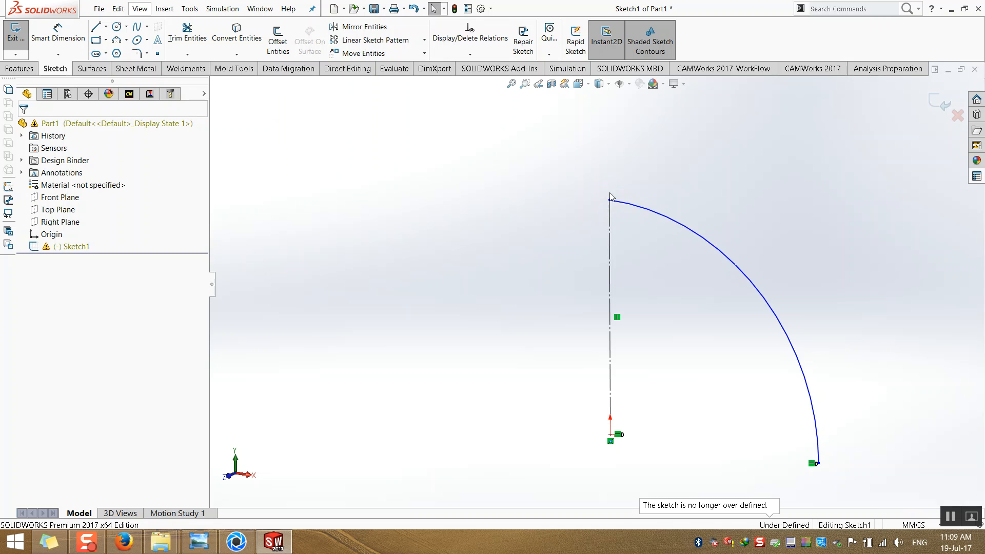
{"action": "left_click", "coordinate": [938, 100]}
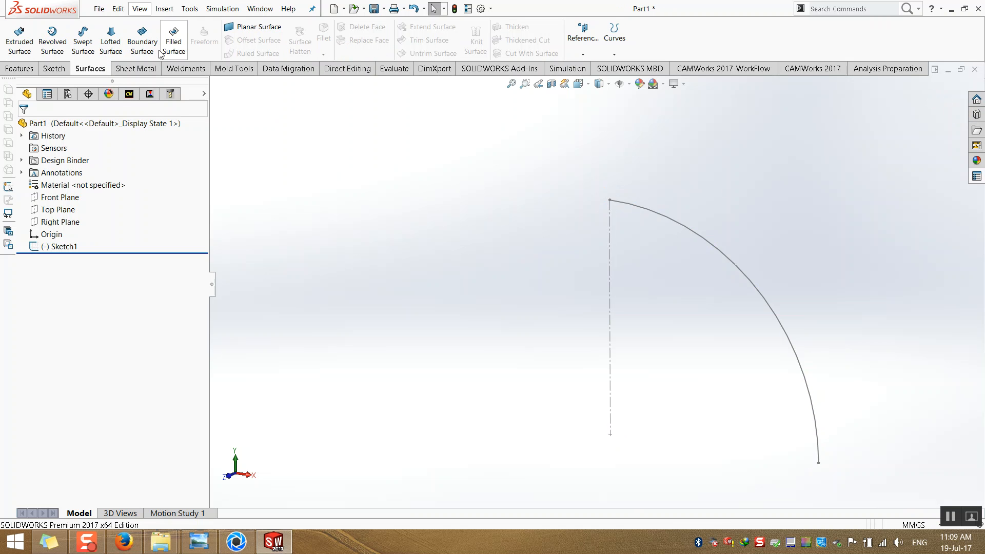
Create a revolved surface from the quarter arc about the vertical centerline to form the dome.
{"action": "left_click", "coordinate": [52, 41]}
{"action": "left_click", "coordinate": [655, 216]}
{"action": "left_click", "coordinate": [24, 127]}
{"action": "scroll", "coordinate": [493, 239], "scroll_direction": "up", "scroll_amount": 3}
{"action": "middle_click_drag", "start_coordinate": [494, 238], "coordinate": [502, 264]}
{"action": "scroll", "coordinate": [662, 324], "scroll_direction": "down", "scroll_amount": 2}
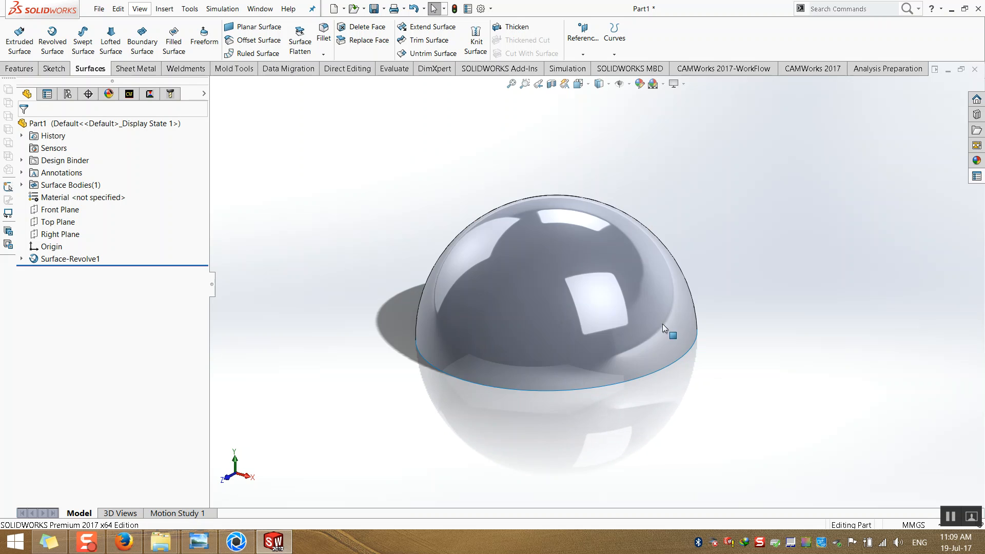
On the Top Plane, sketch one vertical and one slanted line from the origin to beyond the dome's edge.
{"action": "left_click", "coordinate": [53, 223]}
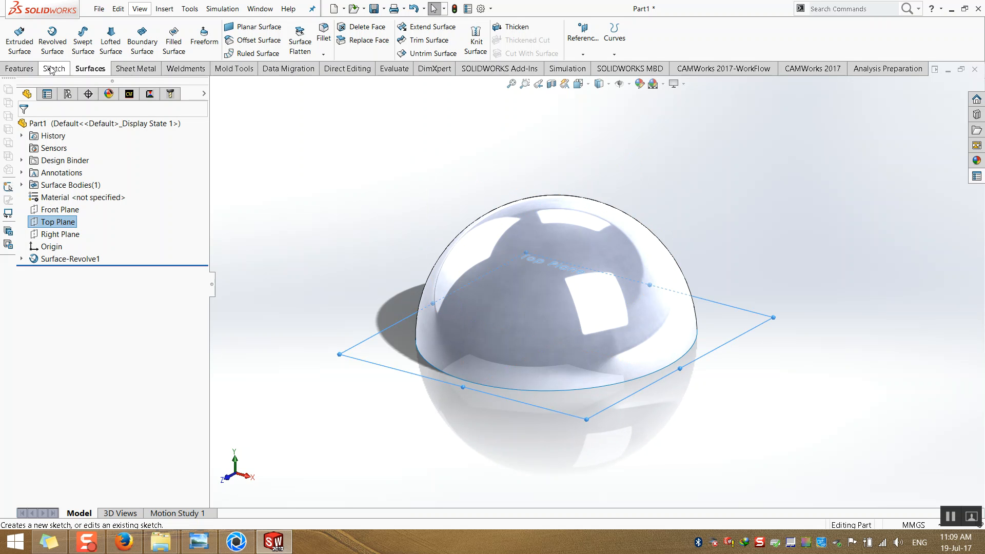
{"action": "left_click", "coordinate": [54, 68]}
{"action": "left_click", "coordinate": [16, 35]}
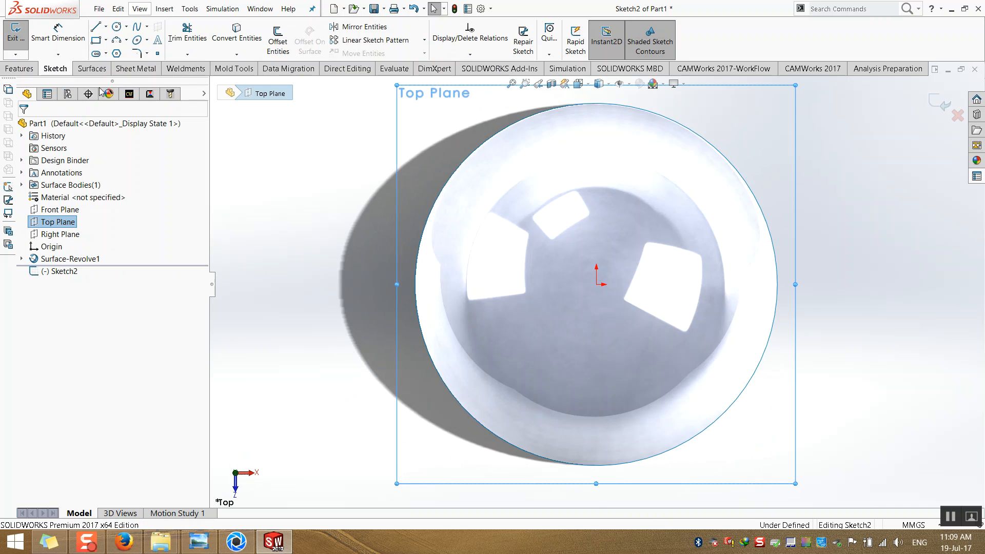
{"action": "left_click", "coordinate": [95, 27]}
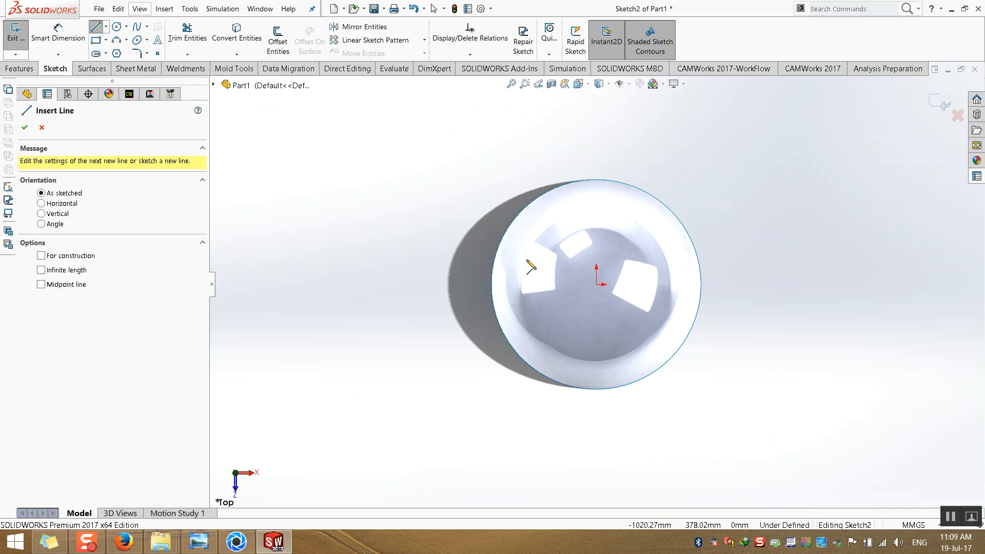
{"action": "left_click_drag", "start_coordinate": [596, 284], "coordinate": [597, 162]}
{"action": "key", "text": "Escape"}
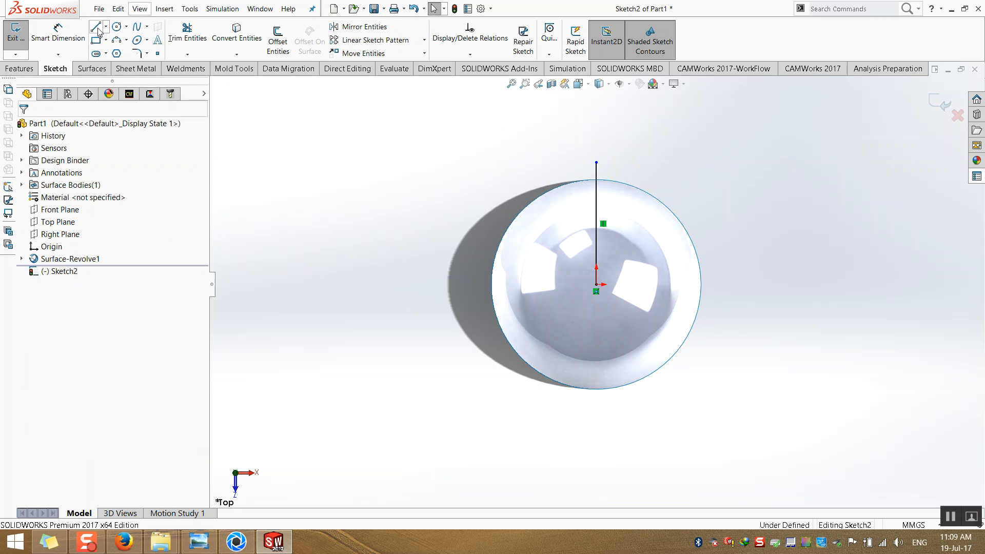
{"action": "left_click", "coordinate": [97, 28]}
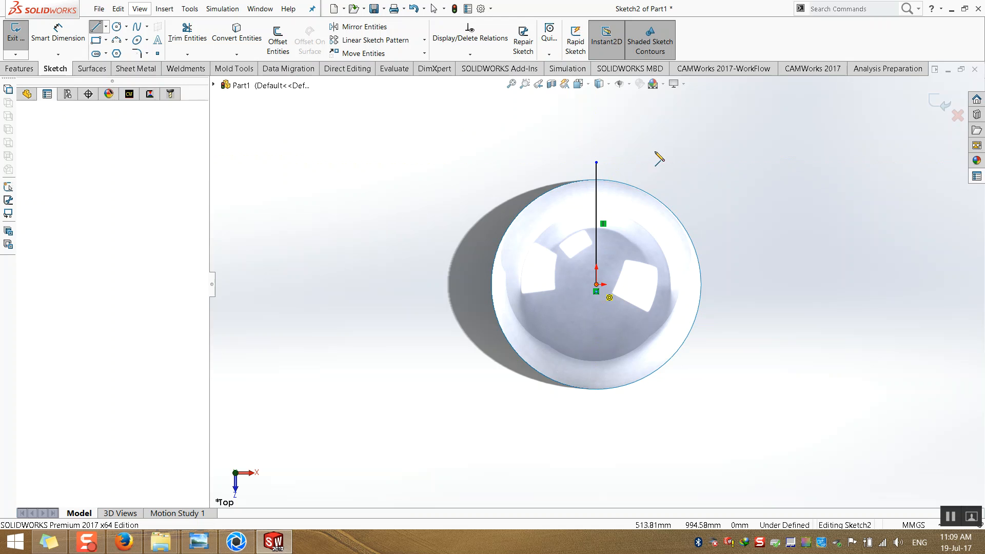
{"action": "left_click_drag", "start_coordinate": [596, 284], "coordinate": [654, 170]}
Dimension the angle between the vertical and slanted lines as 360/20 degrees and exit the sketch.
{"action": "left_click", "coordinate": [58, 32]}
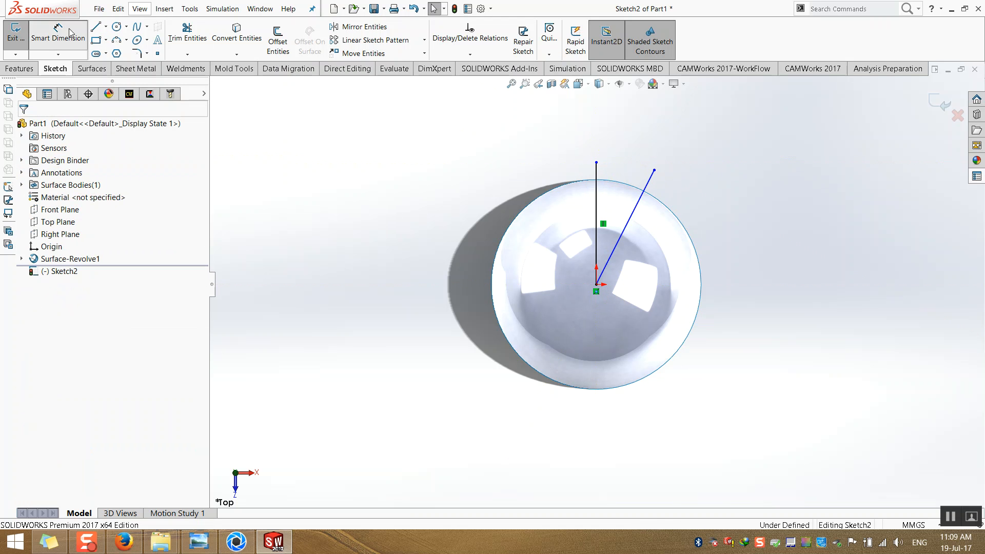
{"action": "left_click", "coordinate": [597, 242]}
{"action": "left_click", "coordinate": [628, 220]}
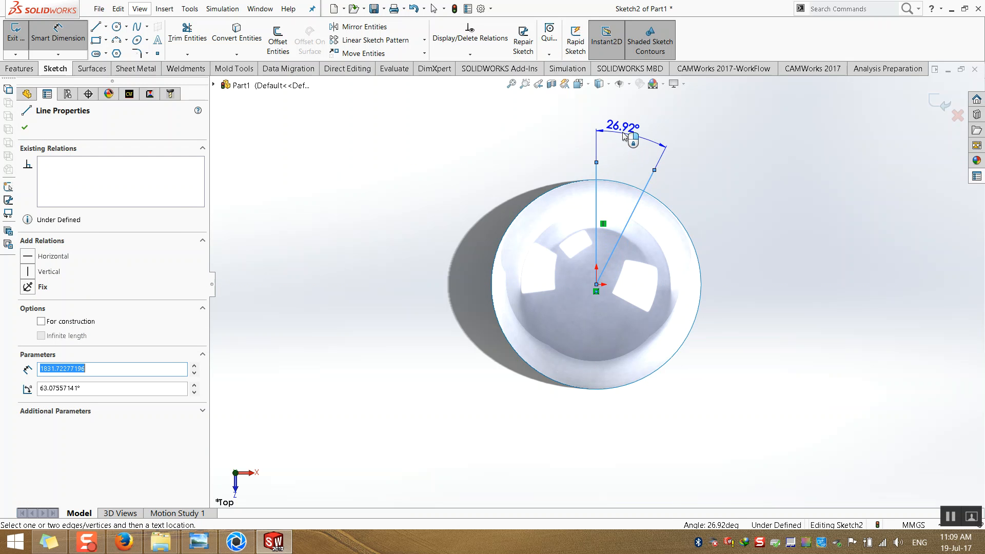
{"action": "left_click", "coordinate": [625, 136]}
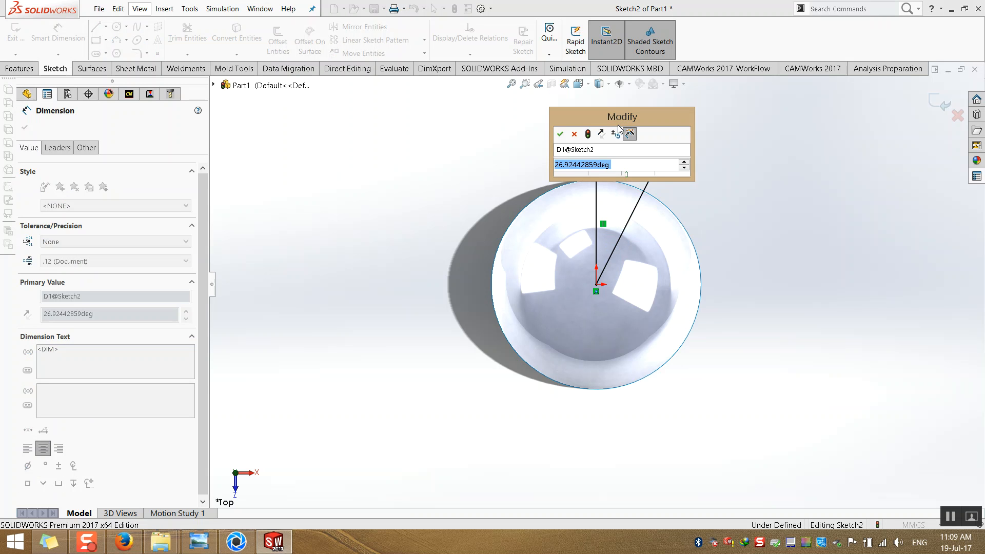
{"action": "type", "text": "36"}
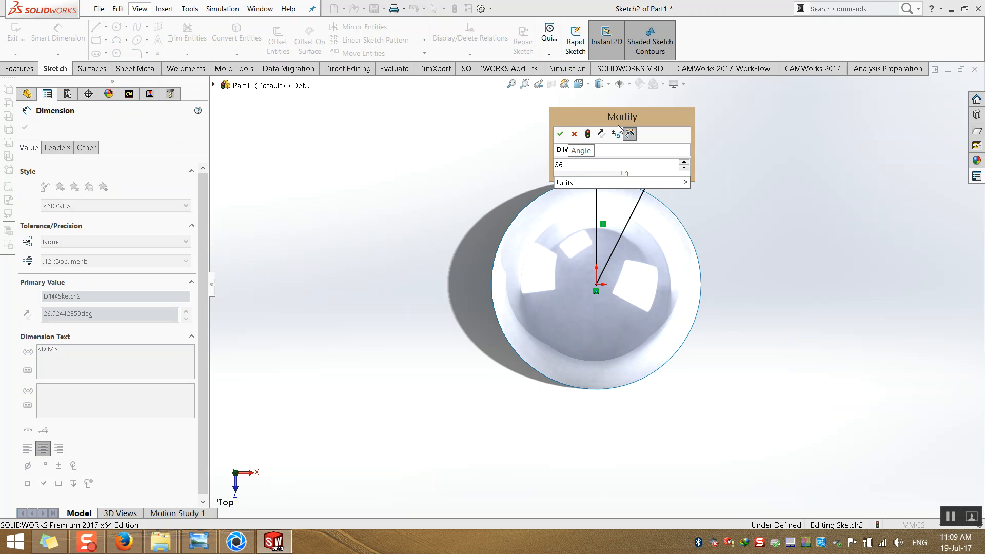
{"action": "type", "text": "0/"}
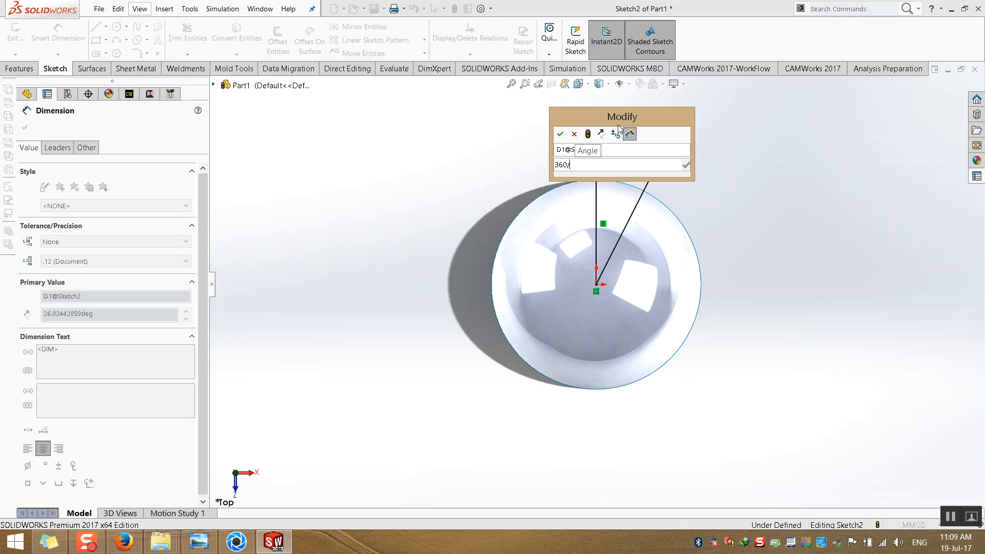
{"action": "type", "text": "20"}
{"action": "key", "text": "Return"}
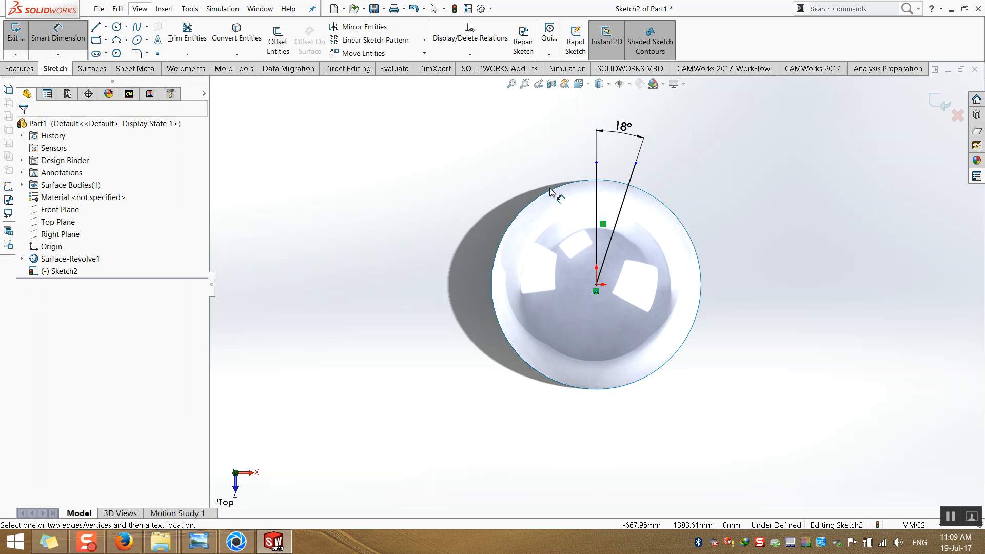
{"action": "left_click", "coordinate": [943, 102]}
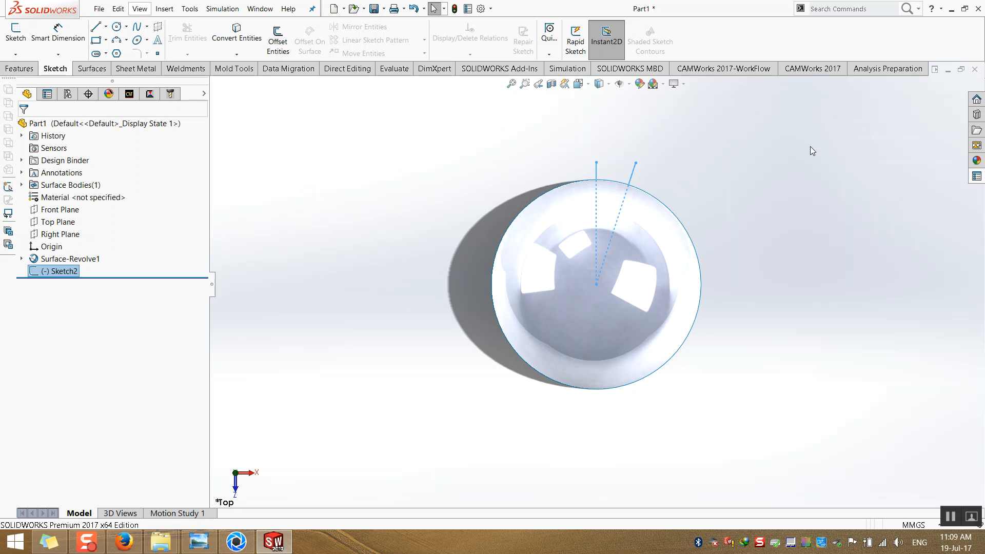
Extrude the two radial lines as surfaces about 2453 mm upward from the sketch plane, past the dome's top.
{"action": "mouse_move", "coordinate": [567, 286]}
{"action": "middle_mouse_down"}
{"action": "mouse_move", "coordinate": [567, 128]}
{"action": "mouse_move", "coordinate": [392, 193]}
{"action": "mouse_move", "coordinate": [445, 335]}
{"action": "mouse_move", "coordinate": [426, 298]}
{"action": "middle_mouse_up"}
{"action": "left_click", "coordinate": [90, 69]}
{"action": "left_click", "coordinate": [31, 40]}
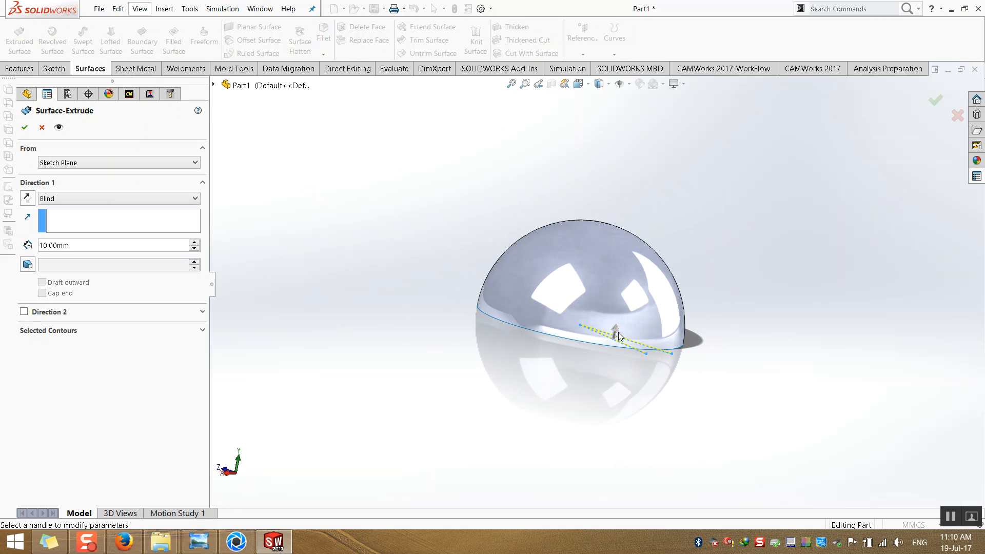
{"action": "left_click_drag", "start_coordinate": [615, 331], "coordinate": [610, 183]}
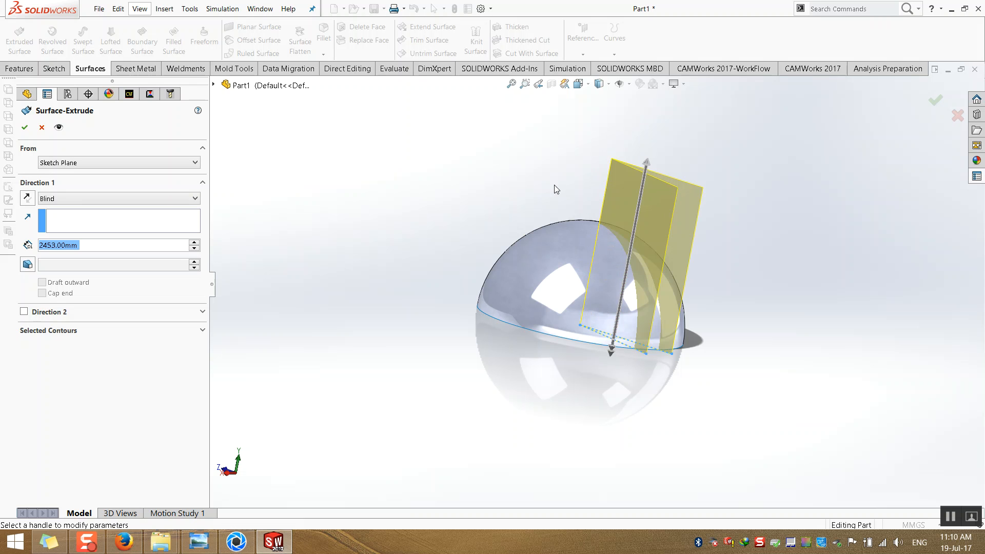
{"action": "left_click", "coordinate": [28, 128]}
{"action": "left_click", "coordinate": [501, 193]}
Trim the dome with the extruded surface as the trim tool, removing everything outside the narrow sector between the two walls.
{"action": "middle_click_drag", "start_coordinate": [529, 251], "coordinate": [475, 285]}
{"action": "scroll", "coordinate": [531, 304], "scroll_direction": "down", "scroll_amount": 2}
{"action": "mouse_move", "coordinate": [532, 306]}
{"action": "middle_mouse_down"}
{"action": "mouse_move", "coordinate": [557, 306]}
{"action": "mouse_move", "coordinate": [620, 210]}
{"action": "middle_mouse_up"}
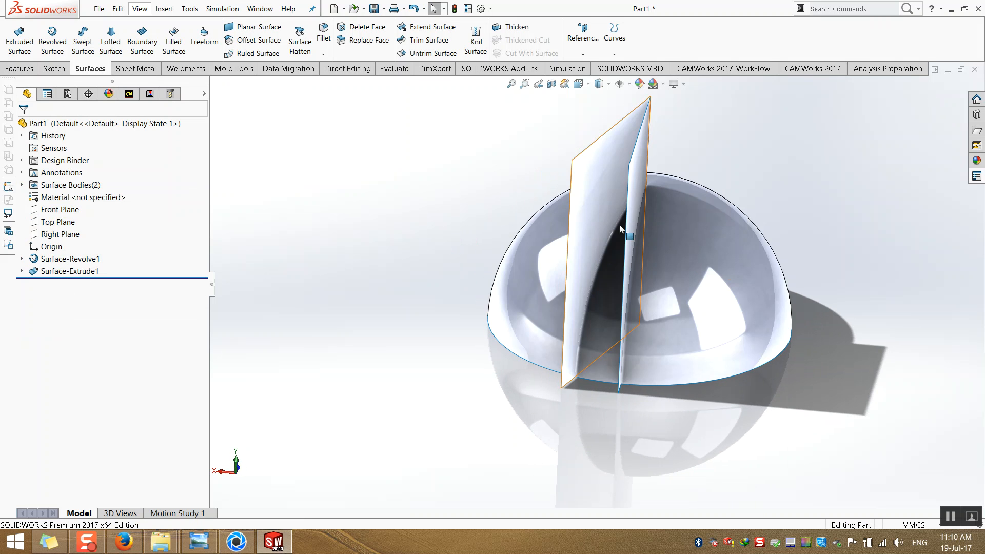
{"action": "scroll", "coordinate": [440, 271], "scroll_direction": "up", "scroll_amount": 2}
{"action": "middle_click_drag", "start_coordinate": [440, 271], "coordinate": [369, 236]}
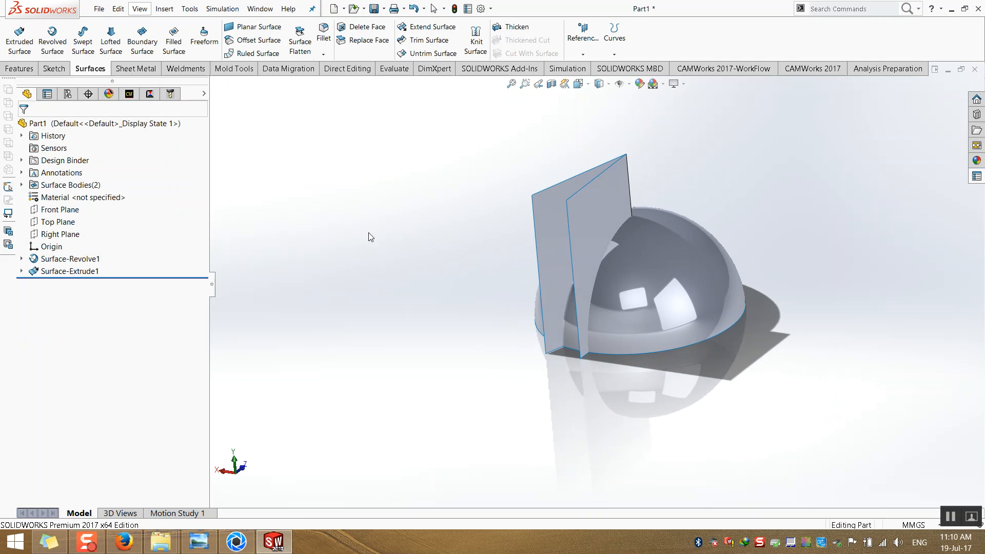
{"action": "left_click", "coordinate": [584, 50]}
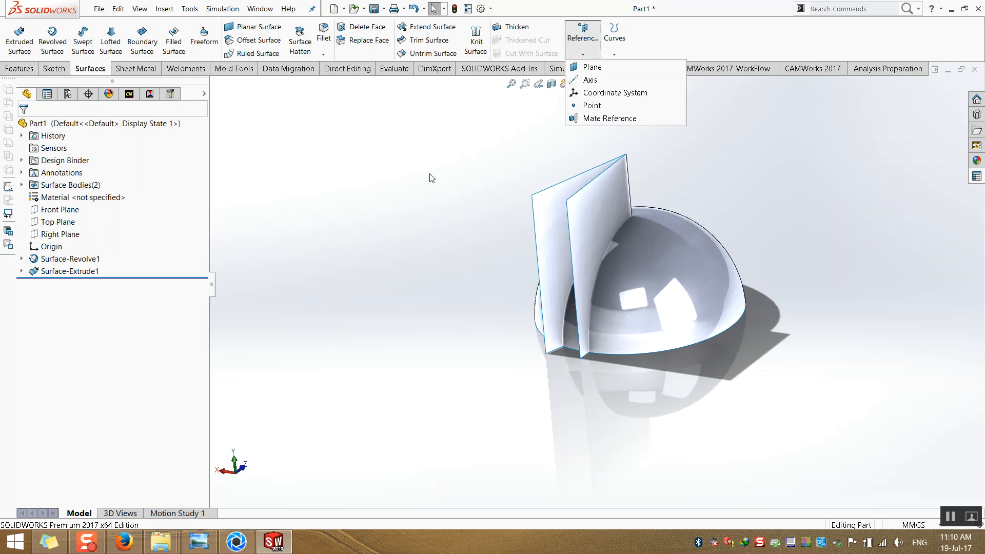
{"action": "left_click", "coordinate": [422, 41]}
{"action": "left_click", "coordinate": [592, 221]}
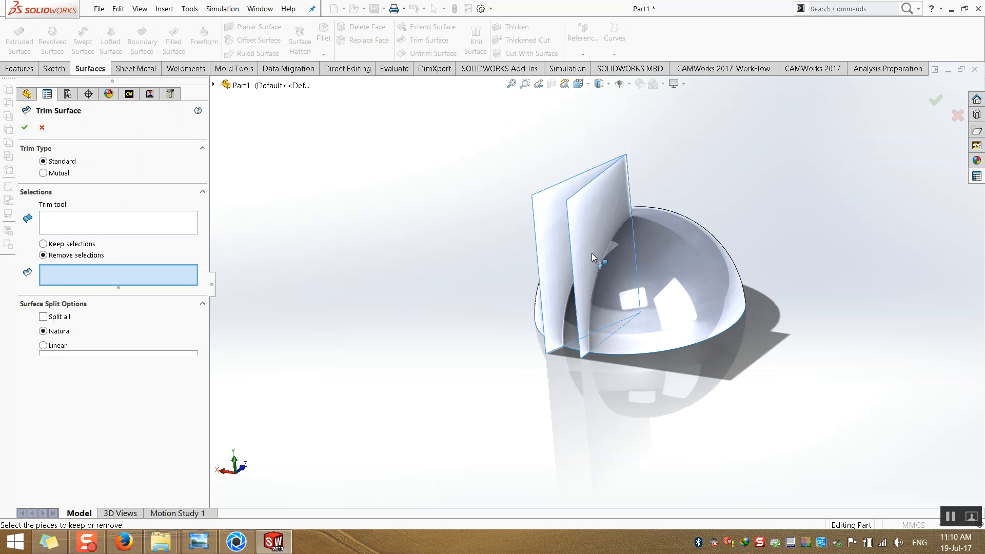
{"action": "left_click", "coordinate": [740, 299]}
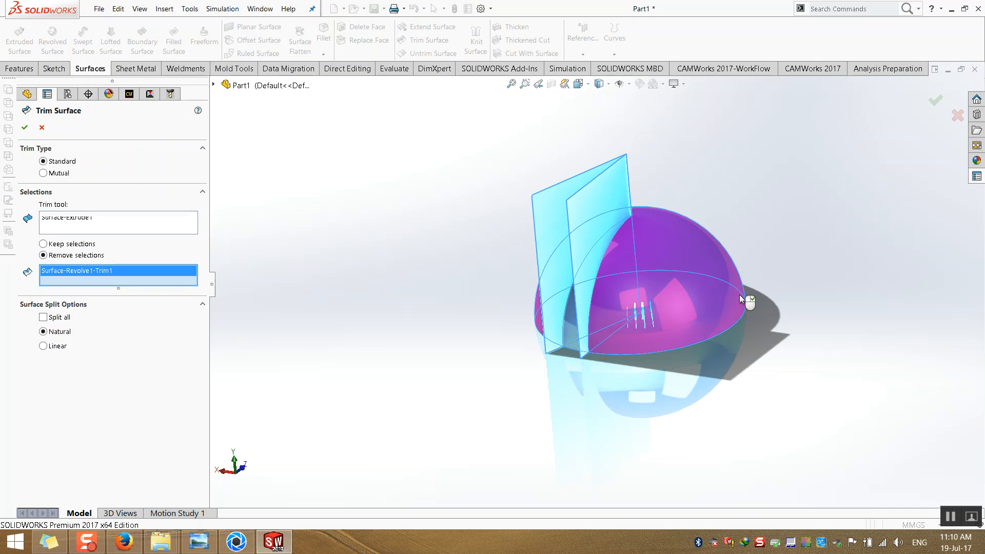
{"action": "left_click", "coordinate": [25, 128]}
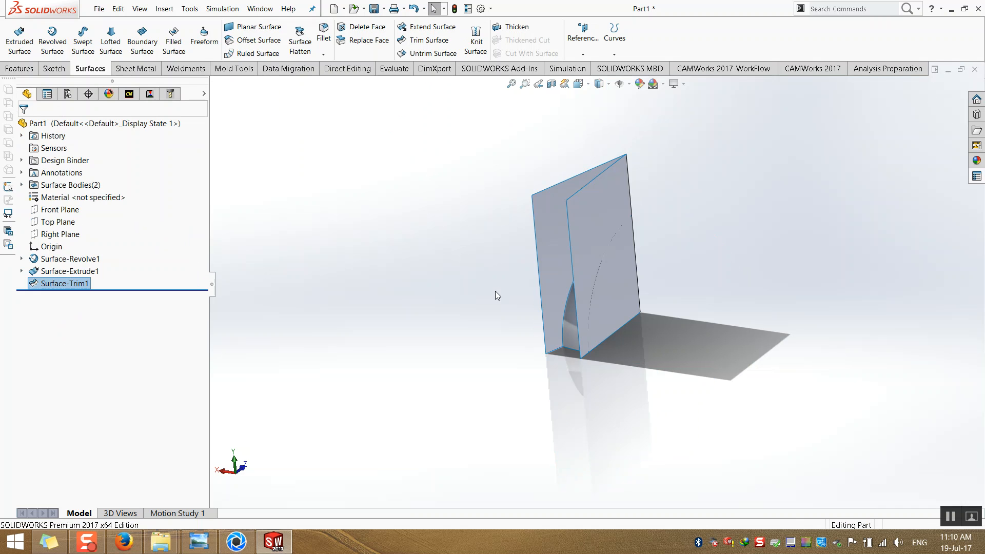
Delete the Surface-Extrude1 body from the surface bodies.
{"action": "left_click", "coordinate": [22, 185]}
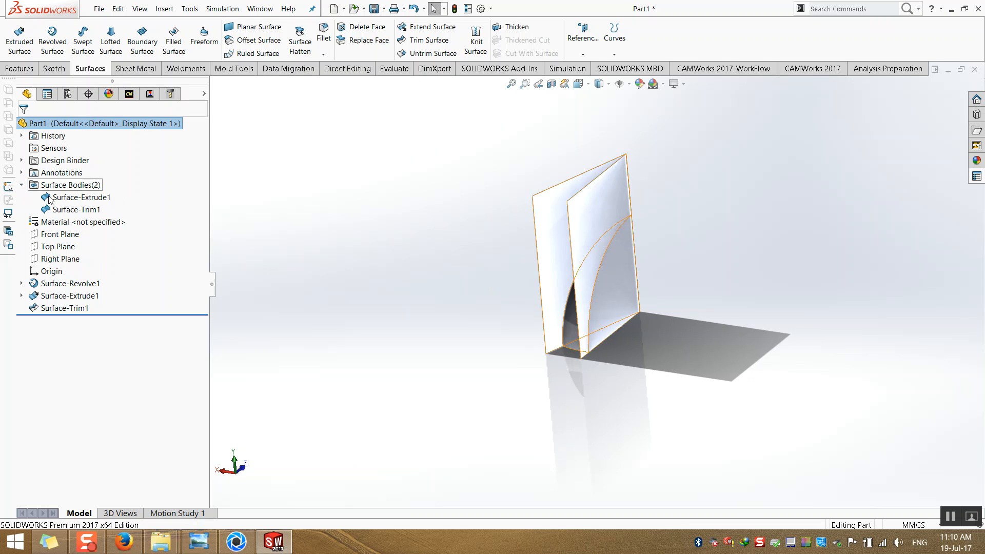
{"action": "left_click", "coordinate": [81, 198]}
{"action": "key", "text": "Delete"}
{"action": "key", "text": "Return"}
Flatten the curved dome sector surface, using its bottom edge as the edge to flatten from.
{"action": "middle_click_drag", "start_coordinate": [703, 250], "coordinate": [470, 279]}
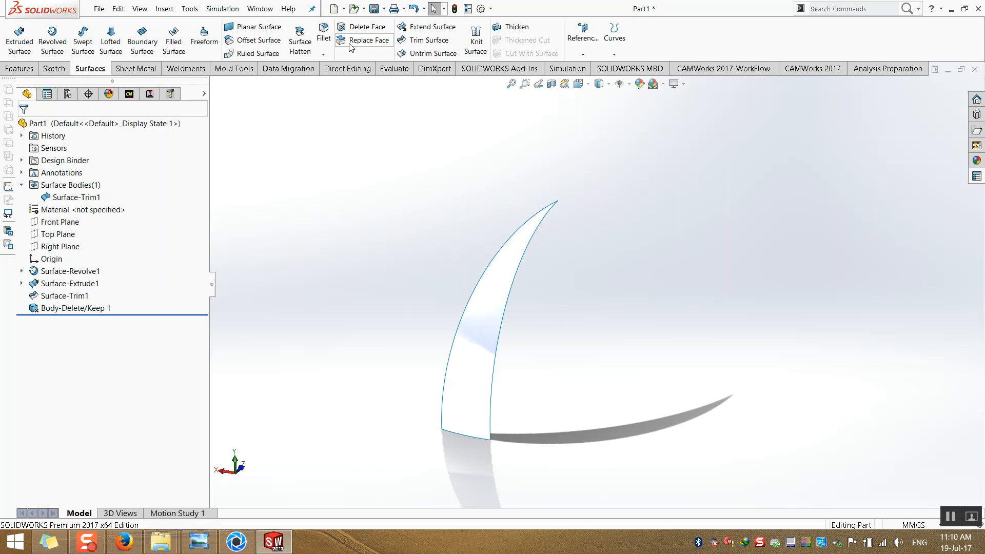
{"action": "left_click", "coordinate": [287, 53]}
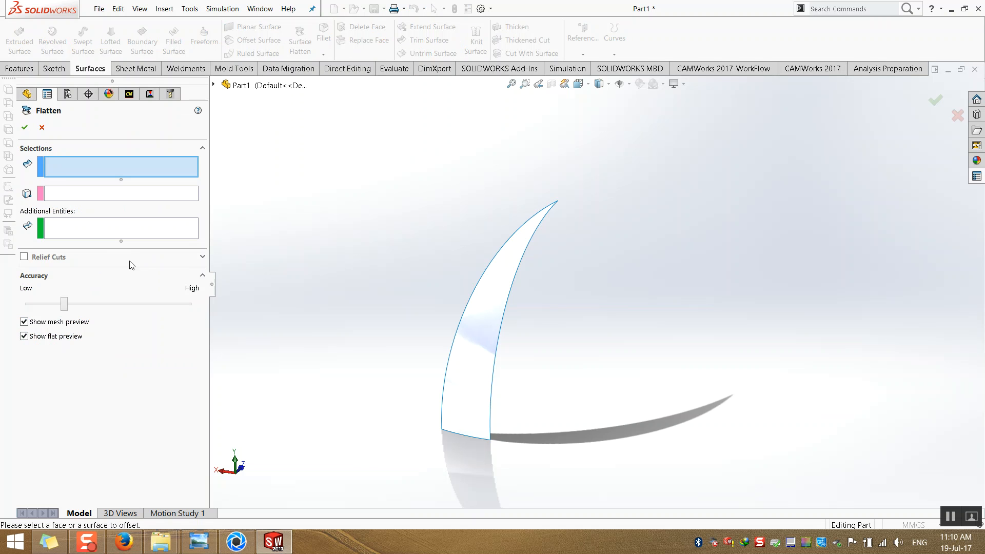
{"action": "left_click", "coordinate": [488, 305]}
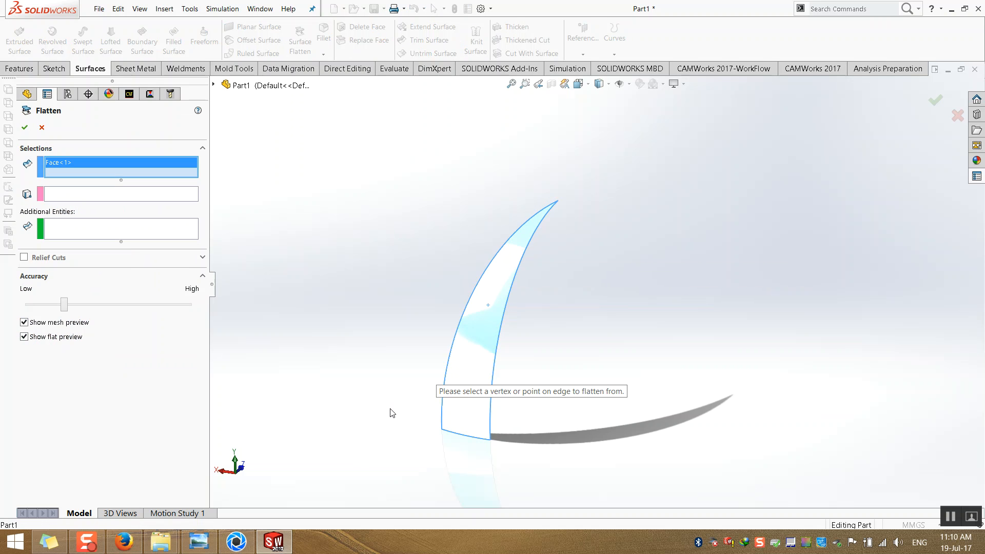
{"action": "left_click", "coordinate": [79, 195]}
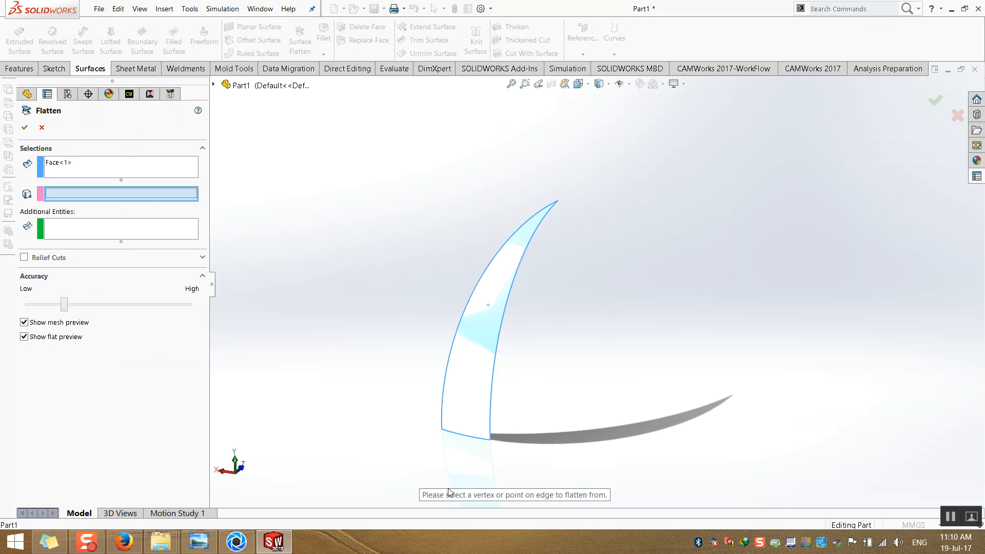
{"action": "left_click", "coordinate": [469, 439]}
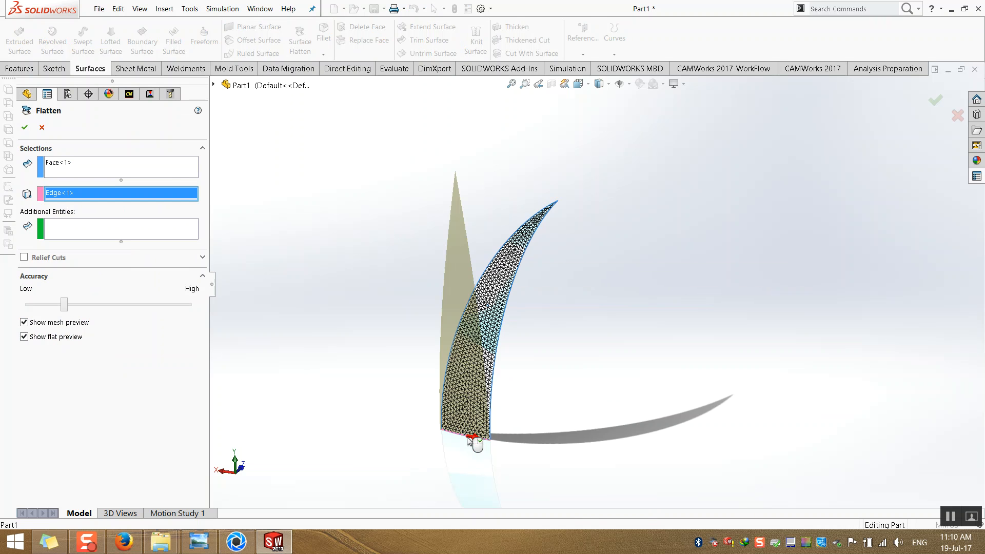
{"action": "left_click", "coordinate": [24, 127]}
Delete the curved Surface-Trim1 body, keeping only the flattened surface.
{"action": "mouse_move", "coordinate": [341, 343]}
{"action": "middle_mouse_down"}
{"action": "mouse_move", "coordinate": [390, 370]}
{"action": "mouse_move", "coordinate": [318, 380]}
{"action": "mouse_move", "coordinate": [342, 385]}
{"action": "middle_mouse_up"}
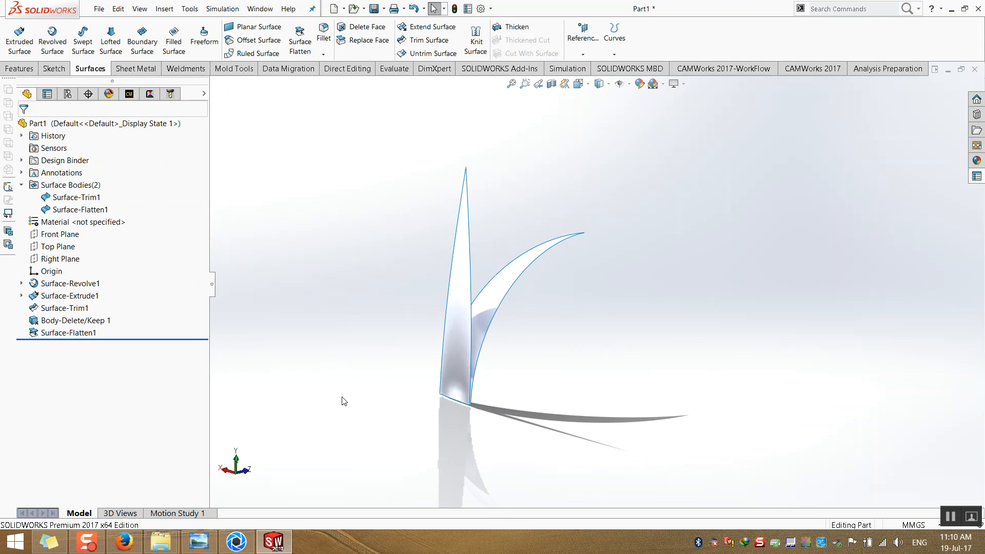
{"action": "left_click", "coordinate": [66, 201]}
{"action": "key", "text": "Delete"}
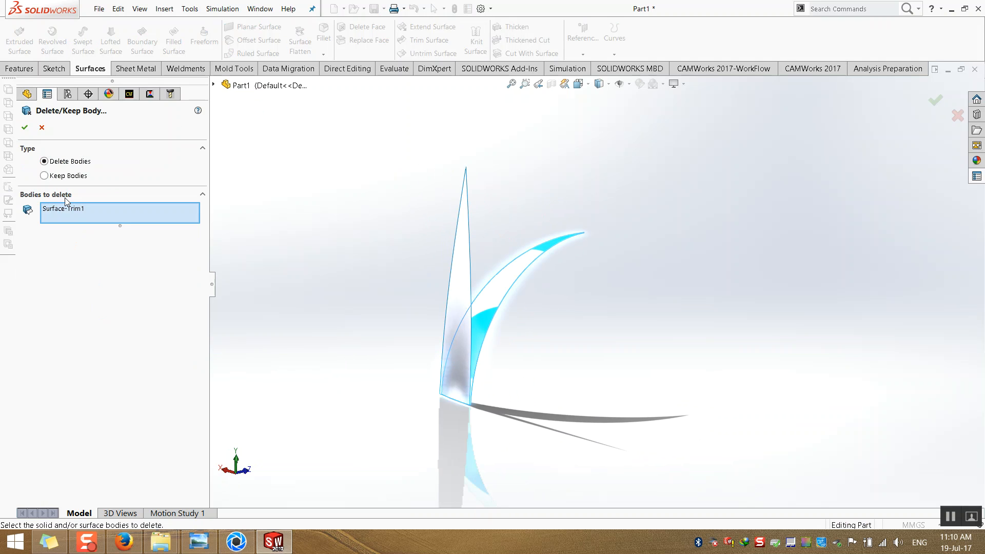
{"action": "key", "text": "Return"}
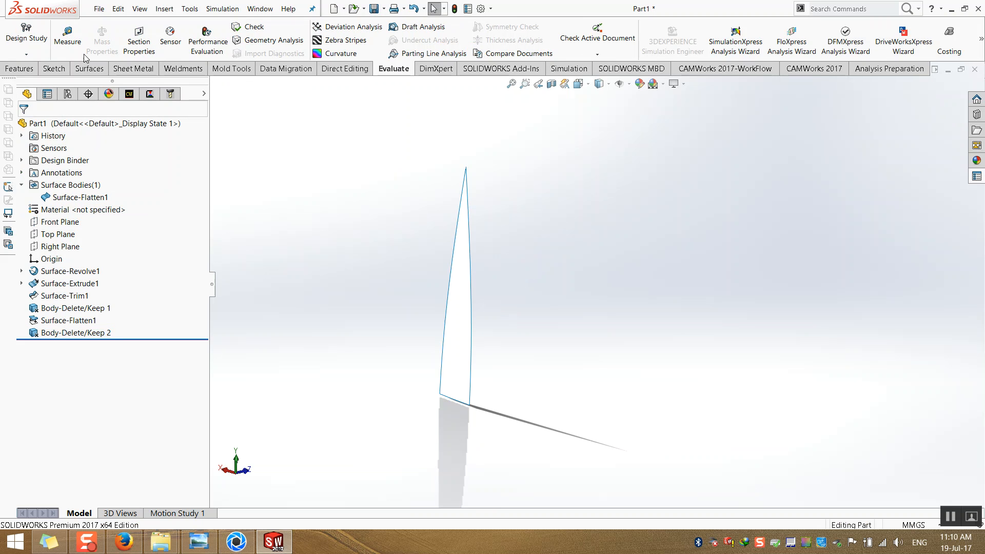
Measure the arc length of the flattened sector's bottom edge and the distance between that edge's two end vertices.
{"action": "left_click", "coordinate": [72, 45]}
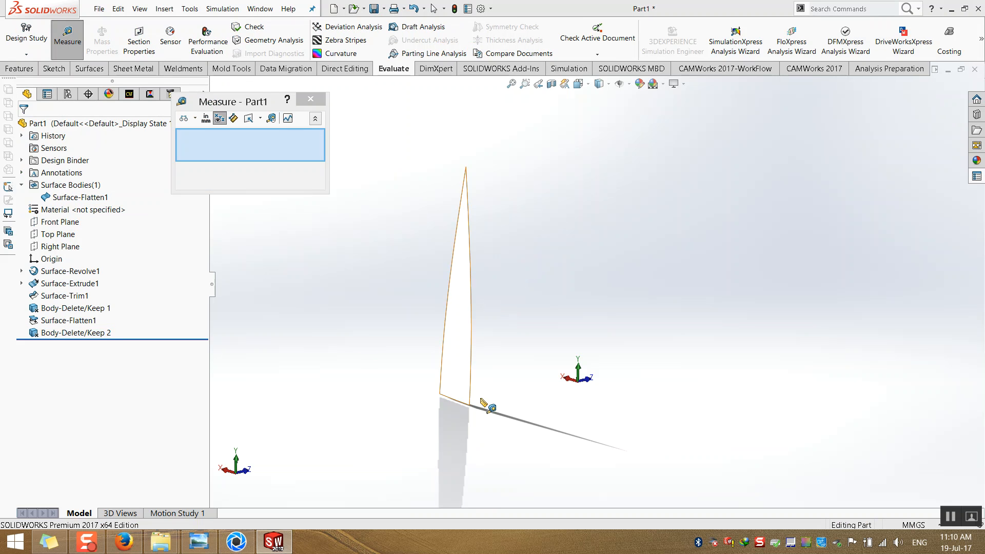
{"action": "left_click", "coordinate": [467, 407]}
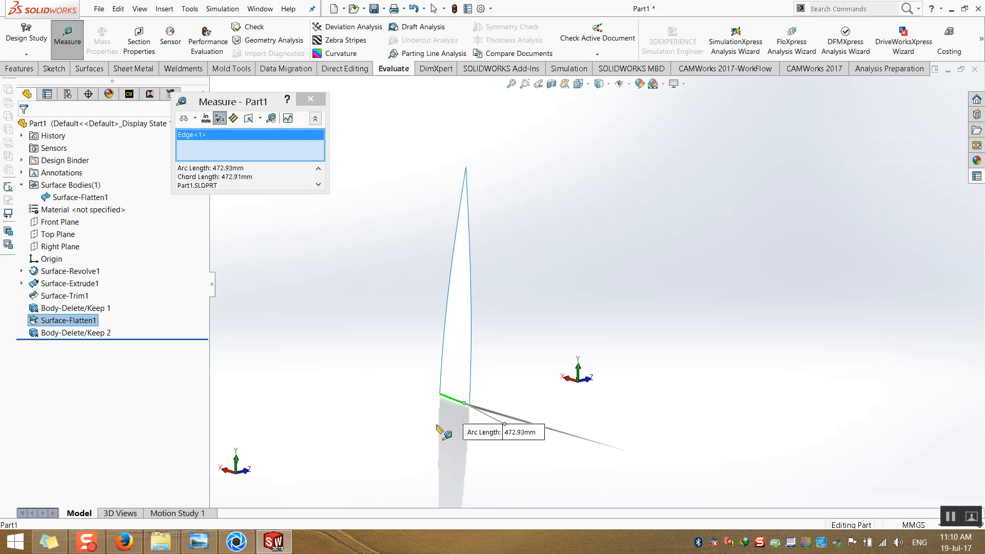
{"action": "left_click", "coordinate": [567, 458]}
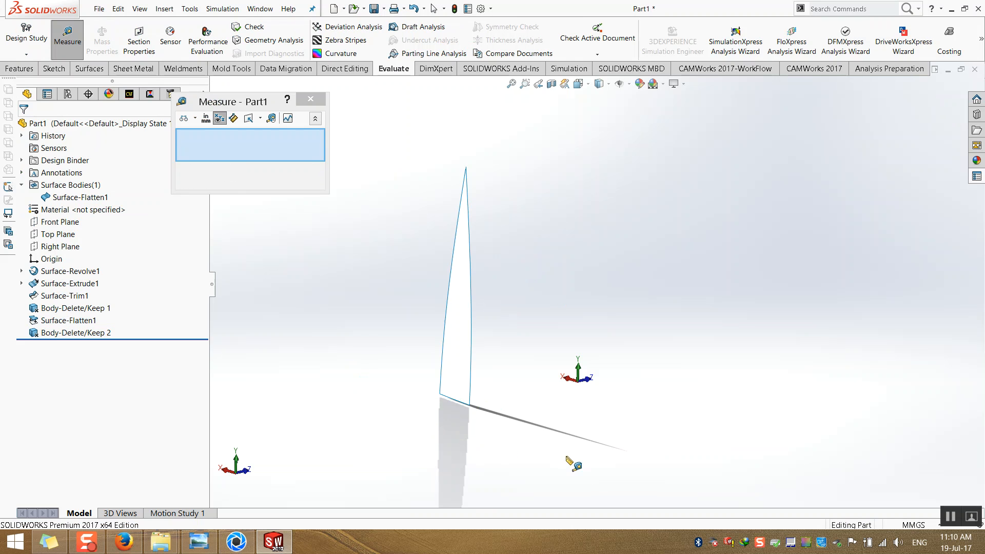
{"action": "left_click", "coordinate": [470, 405]}
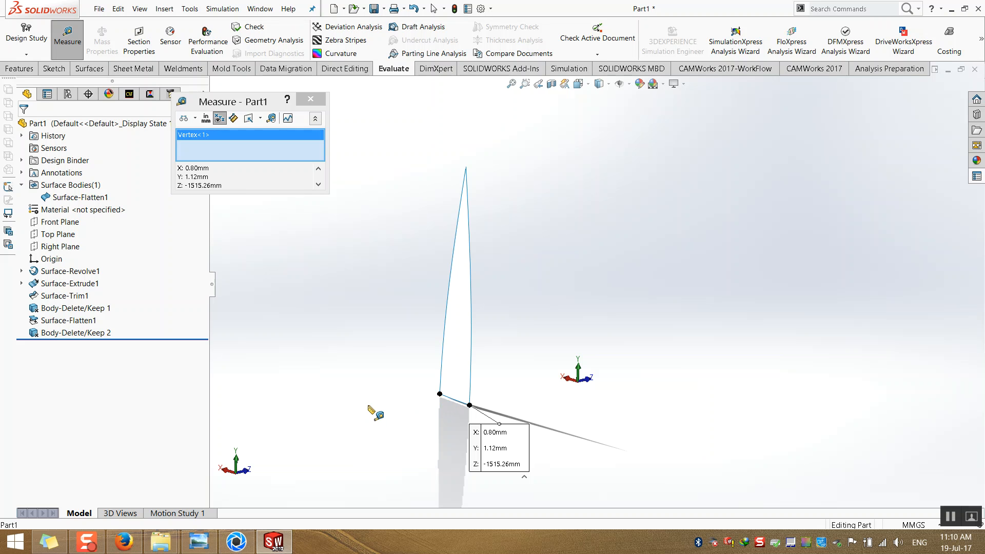
{"action": "left_click", "coordinate": [440, 394]}
{"action": "scroll", "coordinate": [430, 422], "scroll_direction": "down", "scroll_amount": 6}
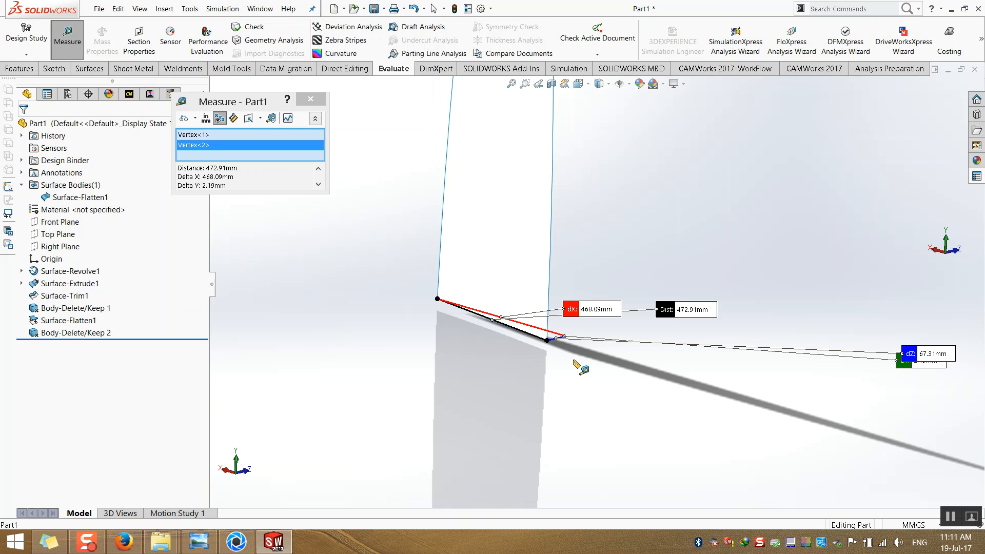
{"action": "middle_click_drag", "start_coordinate": [618, 398], "coordinate": [578, 114]}
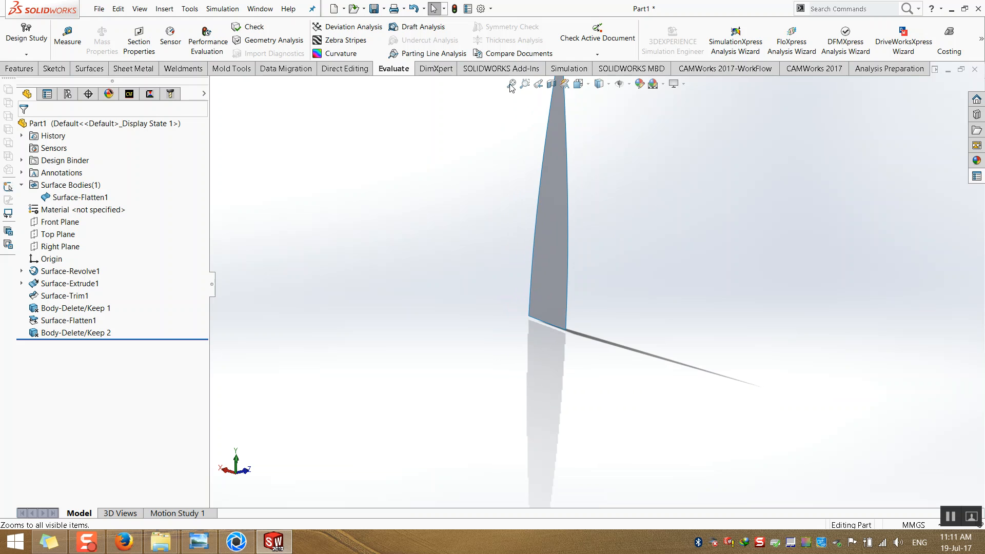
{"action": "left_click", "coordinate": [512, 83]}
Close the part without saving, and switch to KeyShot and close it with its changes discarded.
{"action": "left_click", "coordinate": [974, 69]}
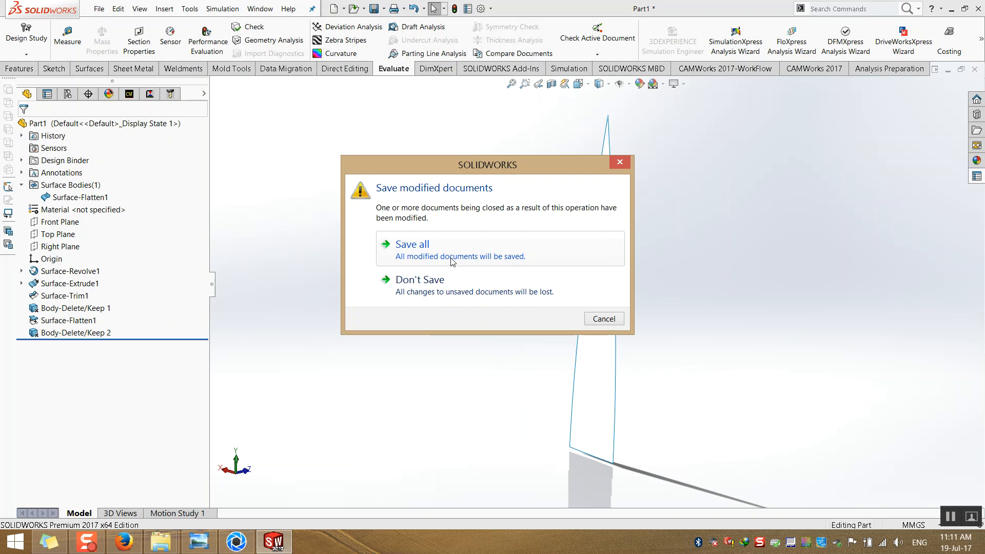
{"action": "left_click", "coordinate": [475, 288]}
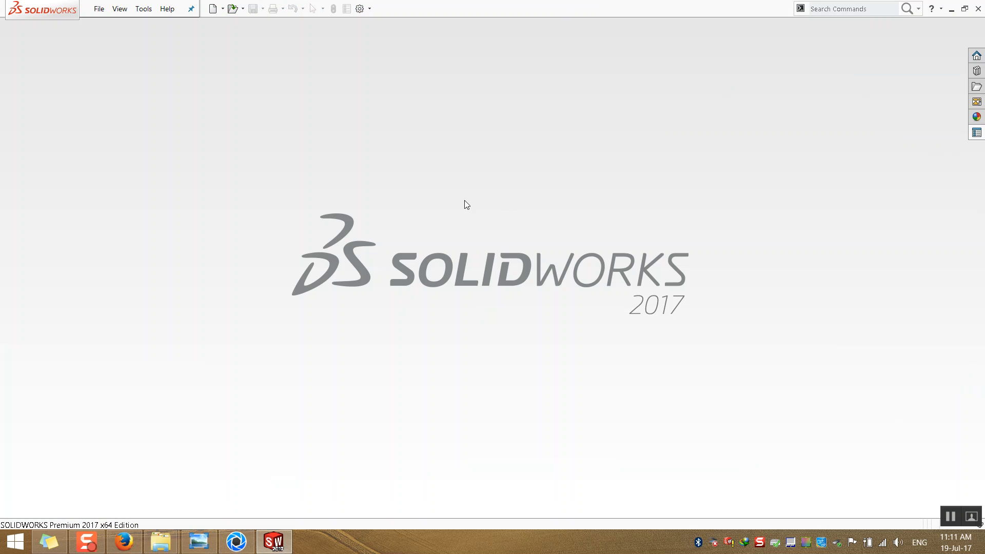
{"action": "left_click", "coordinate": [236, 542]}
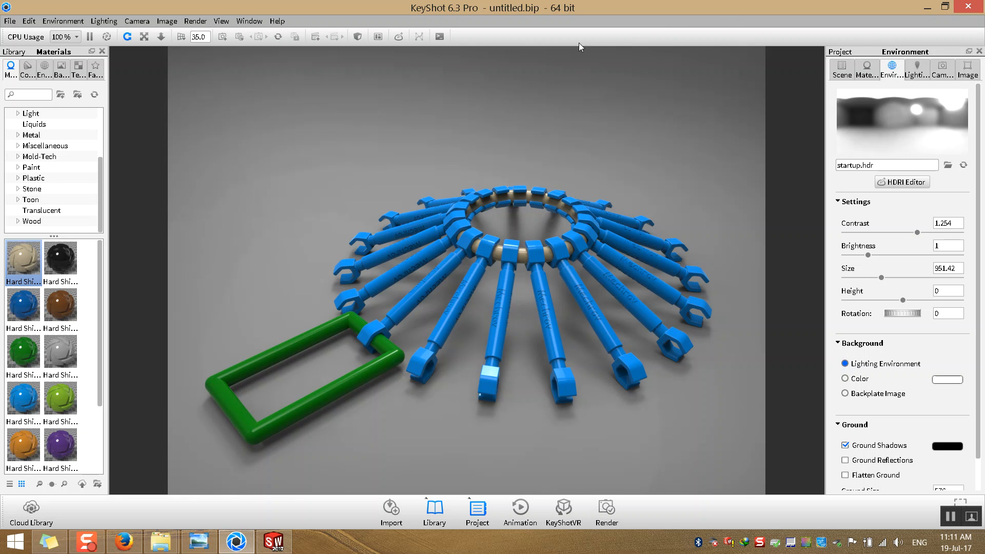
{"action": "left_click", "coordinate": [968, 6]}
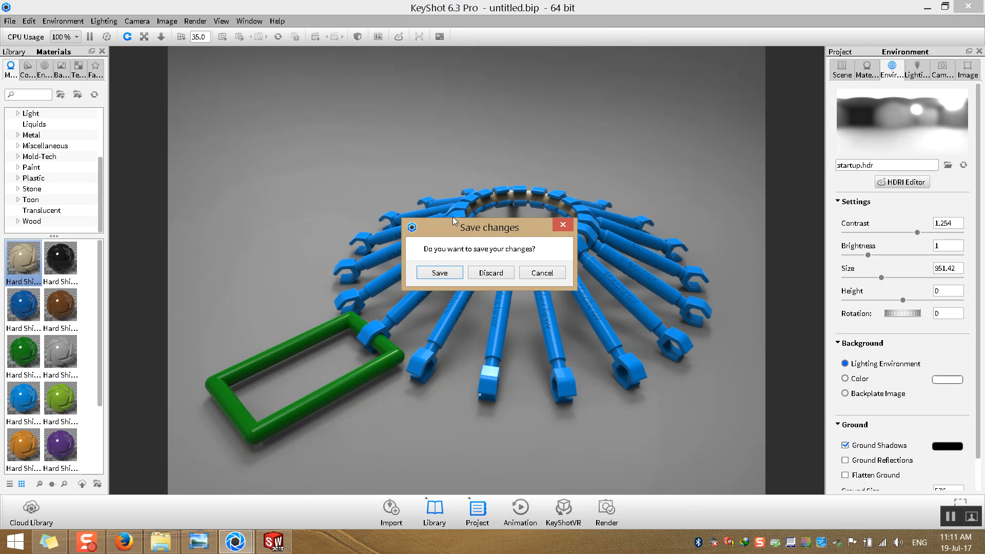
{"action": "left_click", "coordinate": [491, 272]}
Switch to Windows Photo Viewer and close it, and close the 3d Max folder window.
{"action": "left_click", "coordinate": [199, 542]}
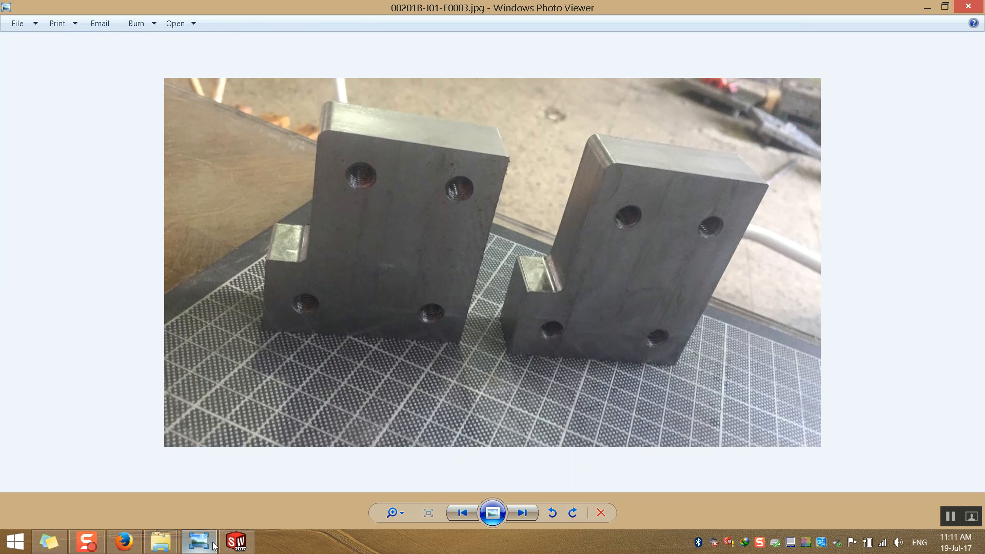
{"action": "left_click", "coordinate": [975, 6]}
{"action": "mouse_move", "coordinate": [160, 541]}
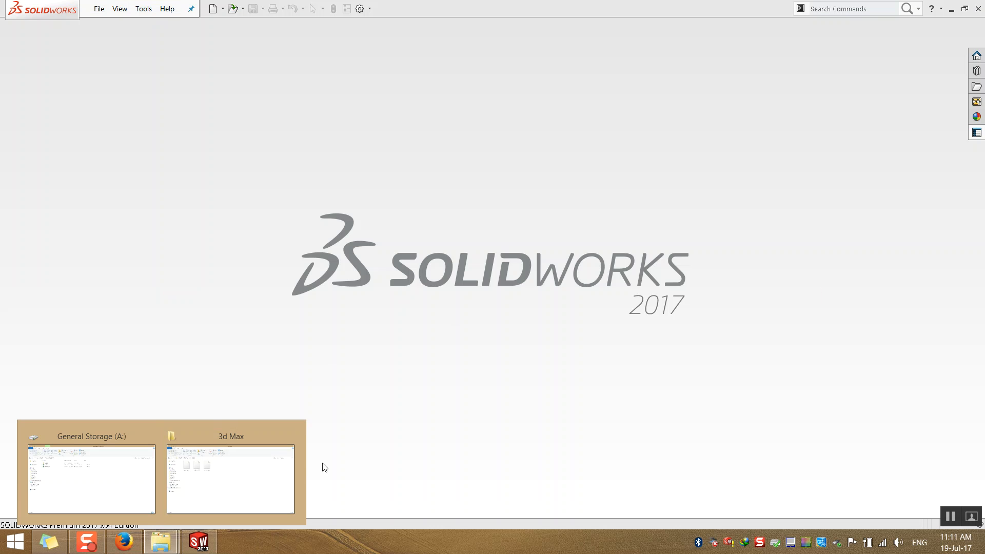
{"action": "left_click", "coordinate": [289, 440]}
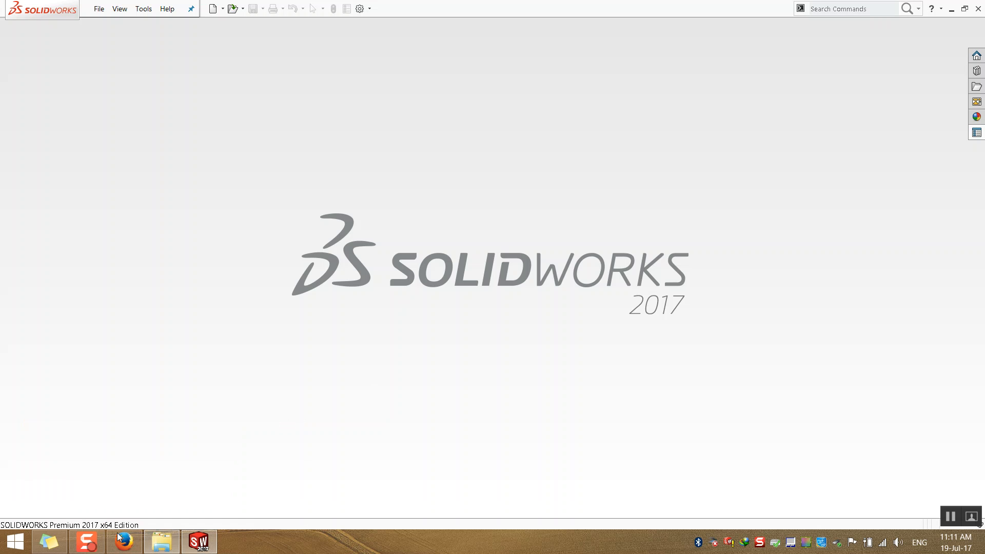